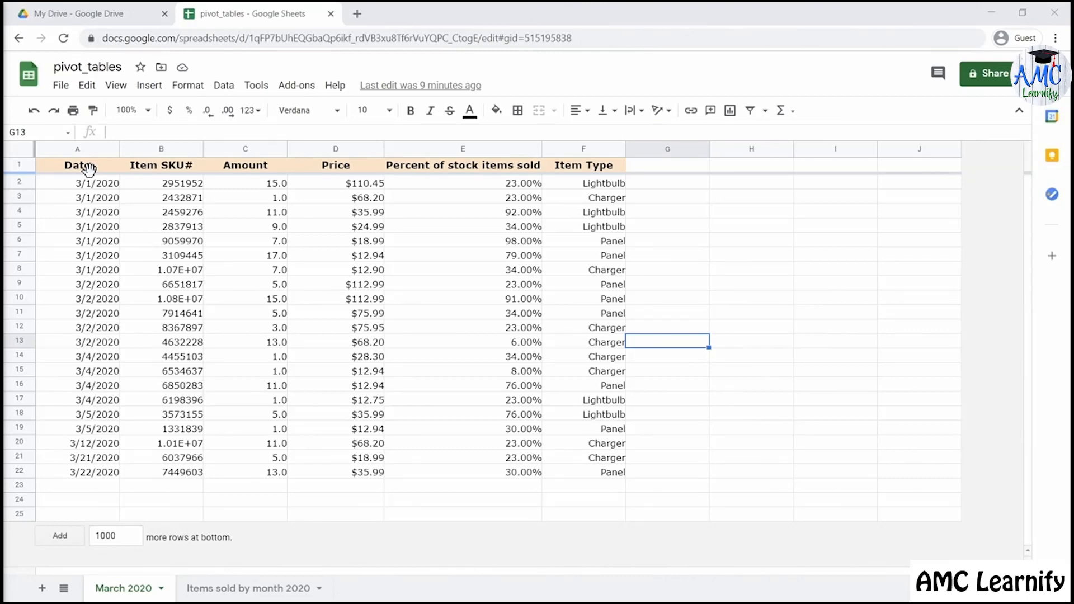
# Step: Create a pivot table from the March 2020 data range A1:G22 in a new sheet
pyautogui.click(225, 86)
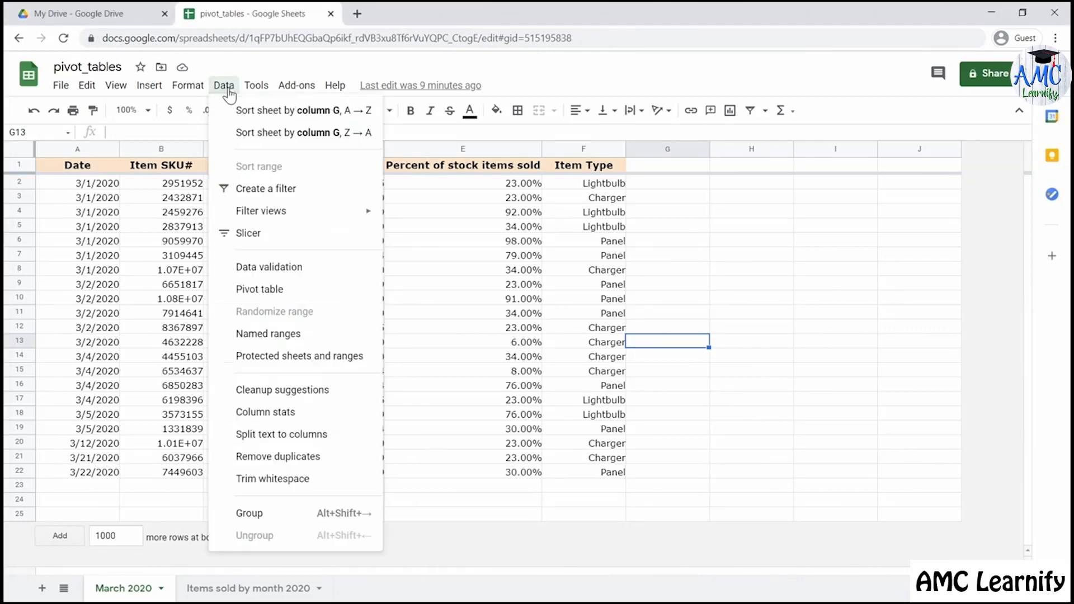
pyautogui.click(295, 290)
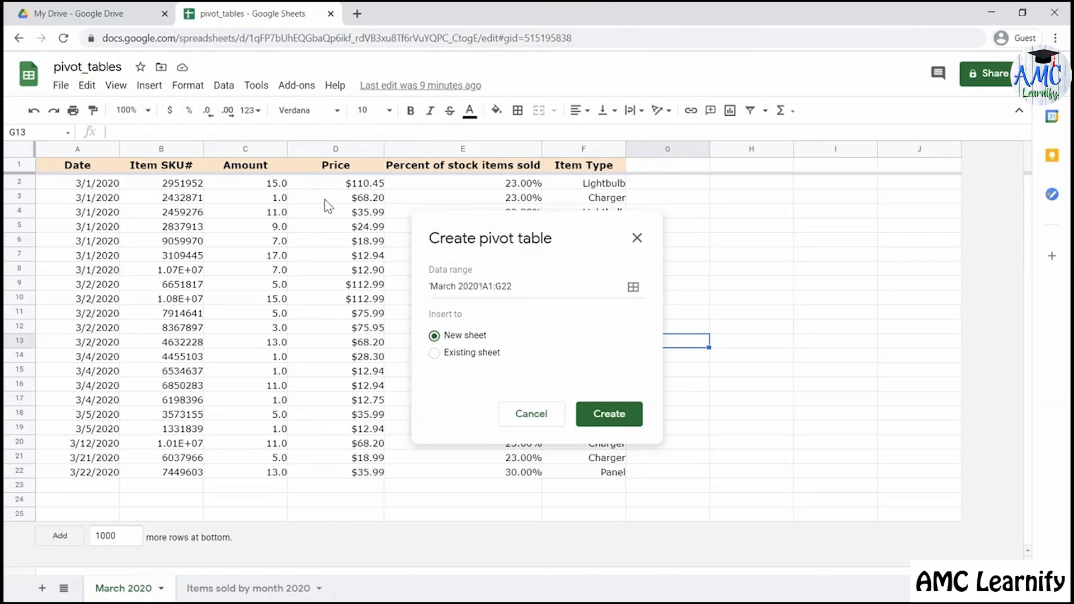
pyautogui.click(619, 421)
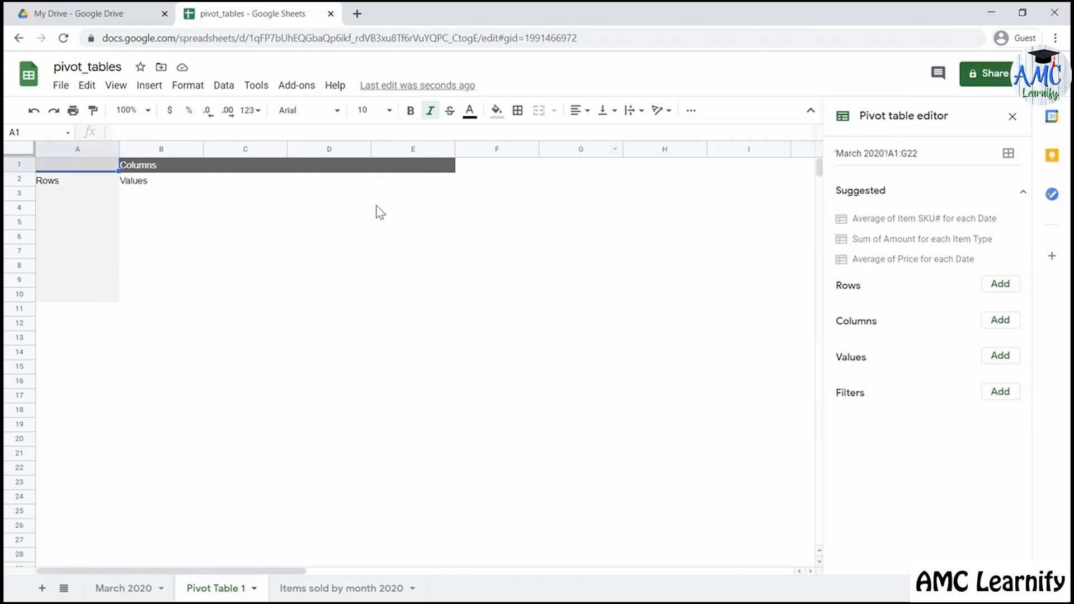
# Step: Rename the new pivot table sheet as Sales Pivot Table
pyautogui.click(254, 591)
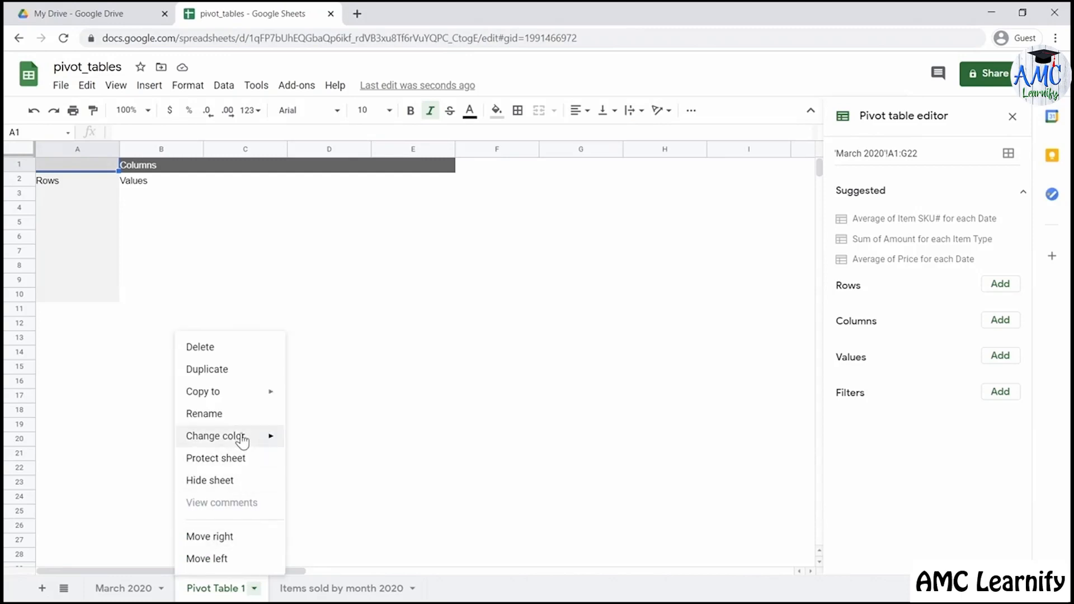
pyautogui.click(237, 418)
pyautogui.write('Sal')
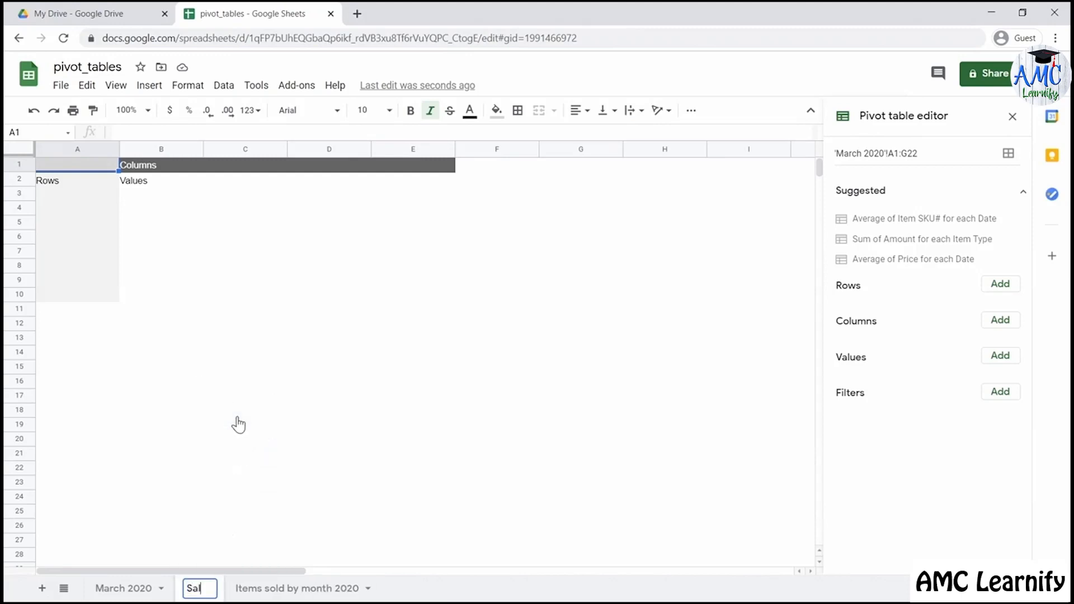
pyautogui.write('es Pivot Table')
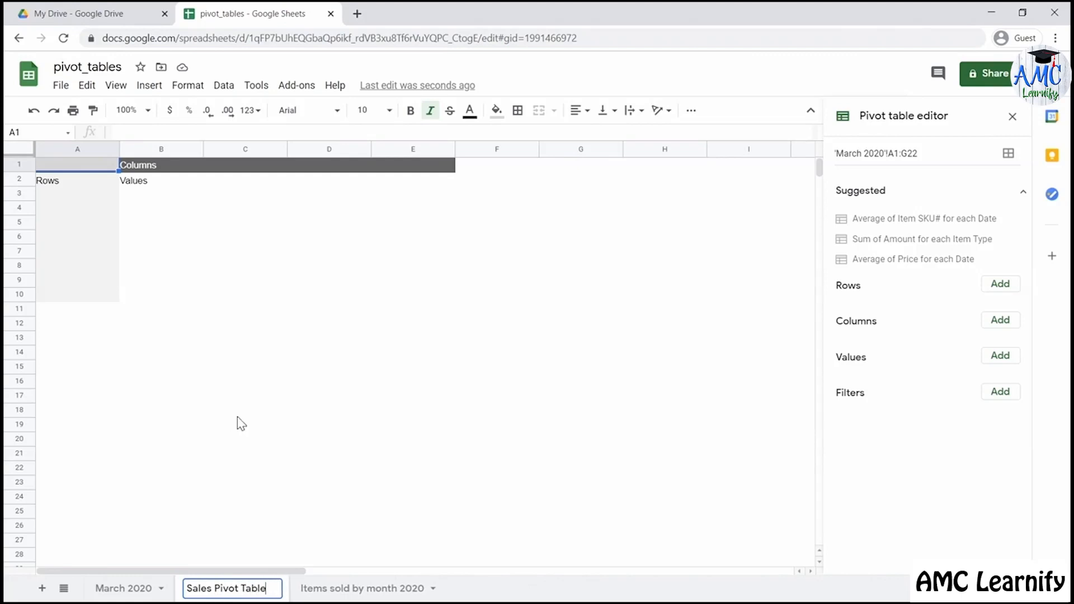
pyautogui.click(238, 417)
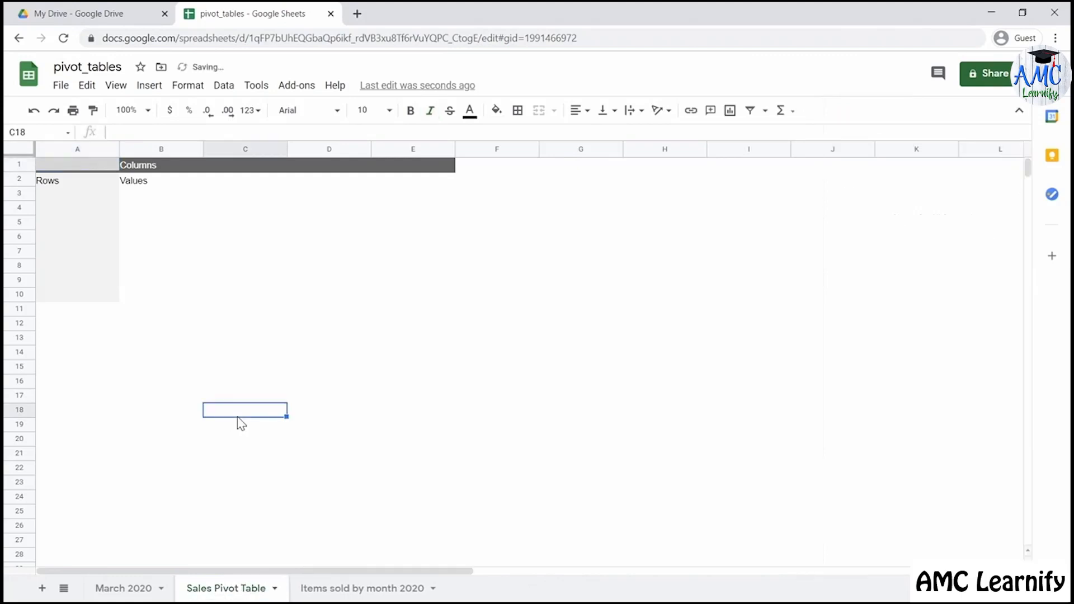
# Step: Add Date as the pivot table's rows and Item Type as its columns
pyautogui.click(183, 226)
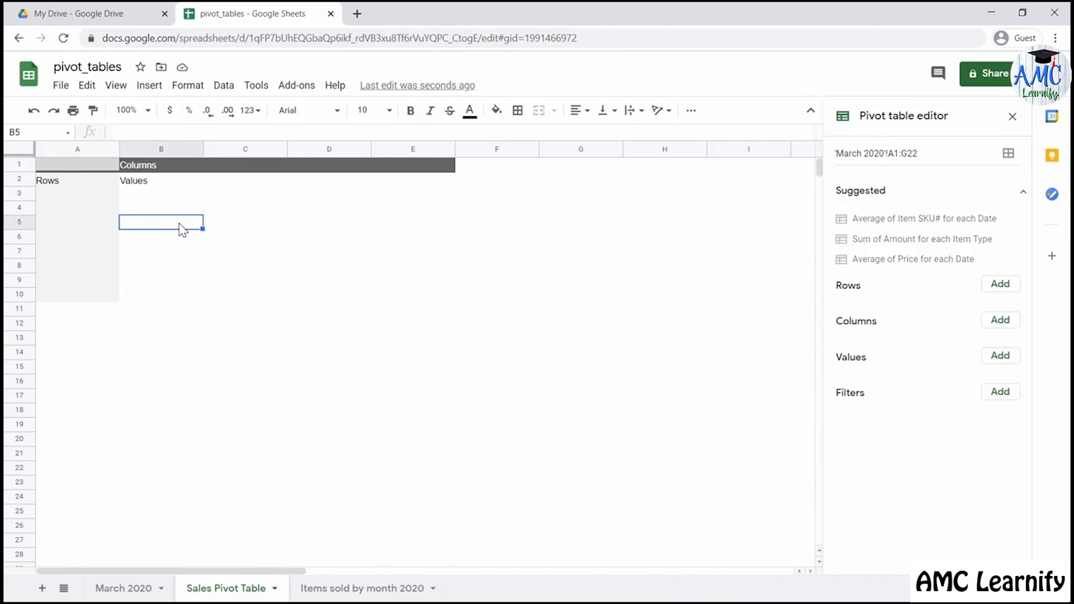
pyautogui.click(1001, 284)
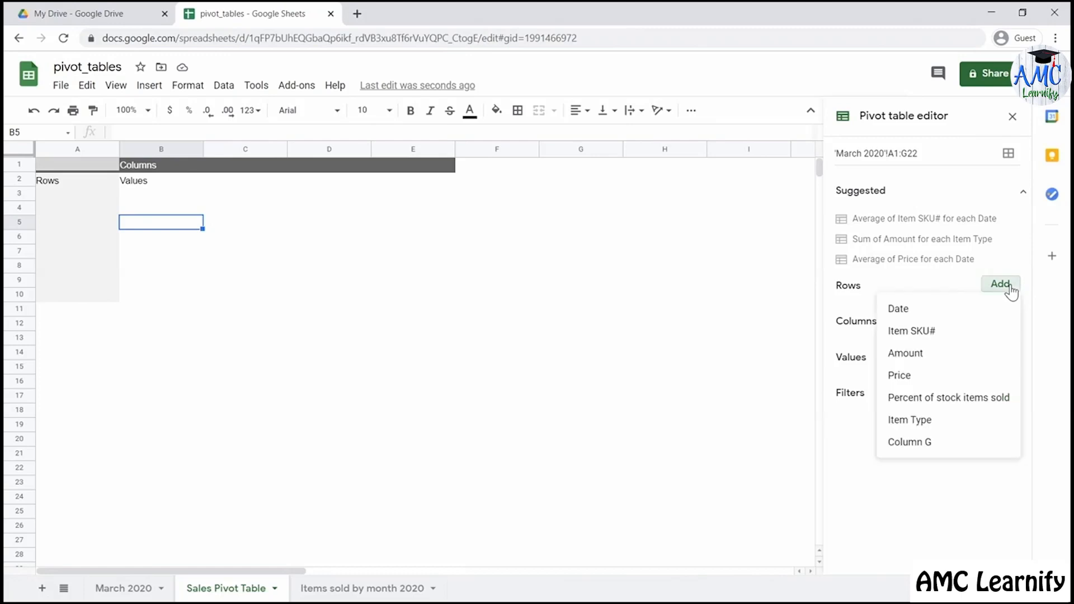
pyautogui.click(971, 309)
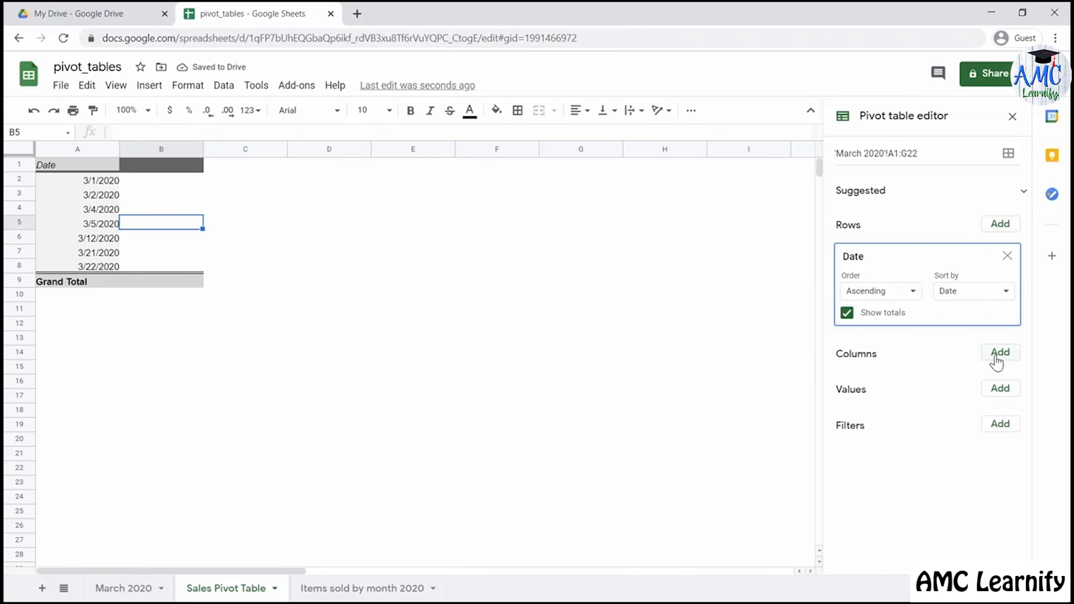
pyautogui.click(1003, 362)
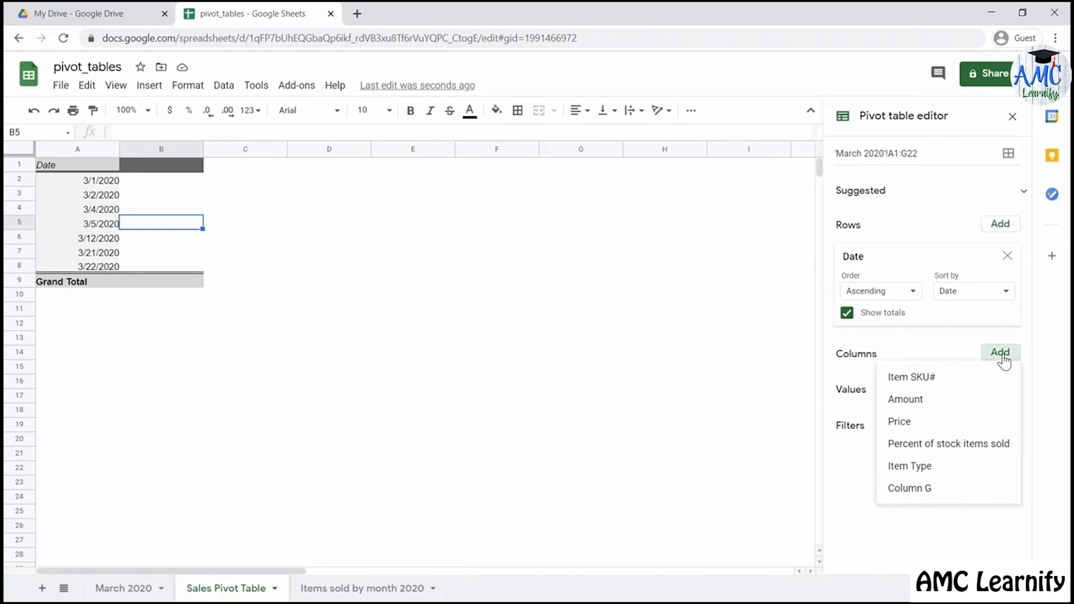
pyautogui.click(952, 469)
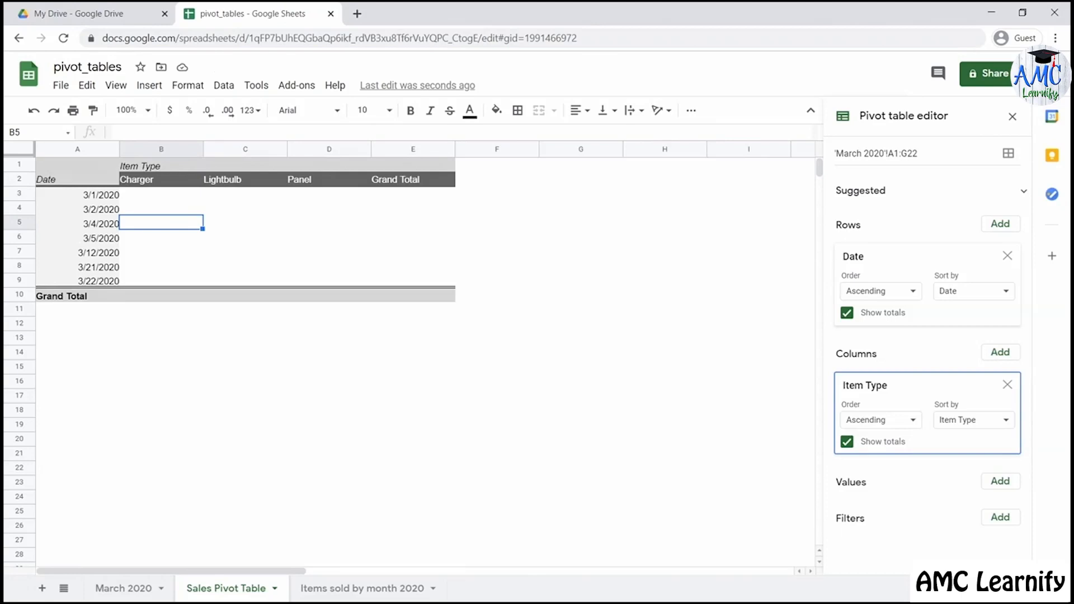
# Step: Add Amount to the pivot table's values, summarized by SUM
pyautogui.click(1001, 483)
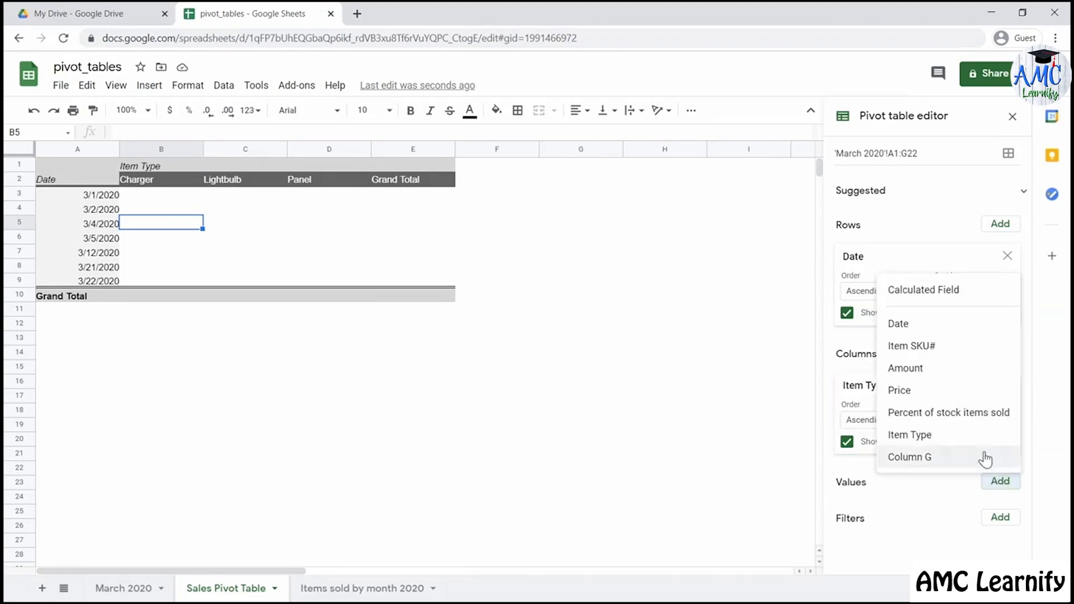
pyautogui.click(976, 369)
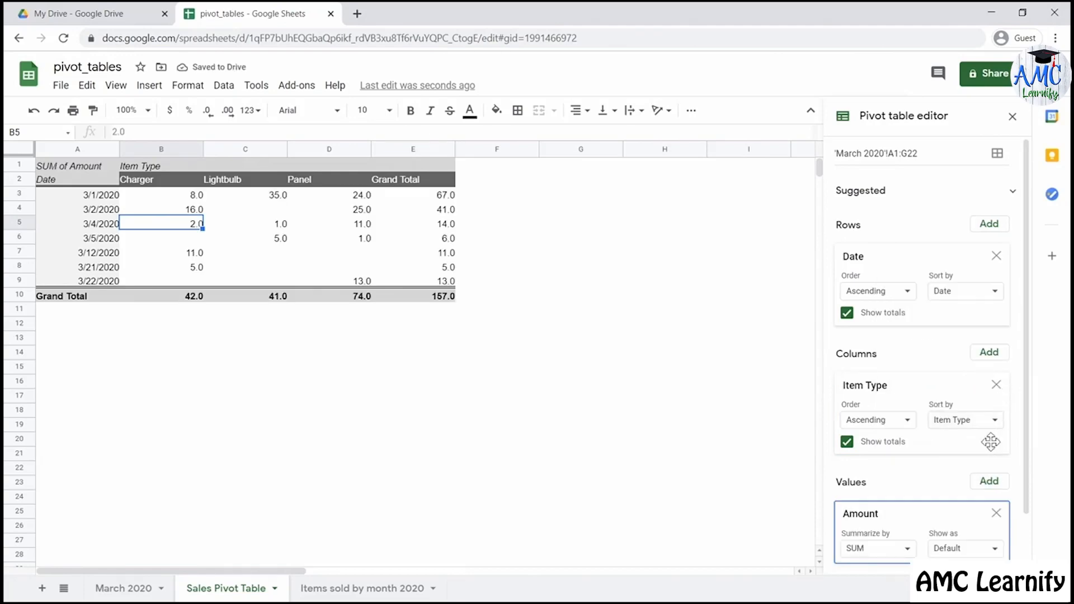
pyautogui.moveTo(1030, 464); pyautogui.dragTo(1028, 519)
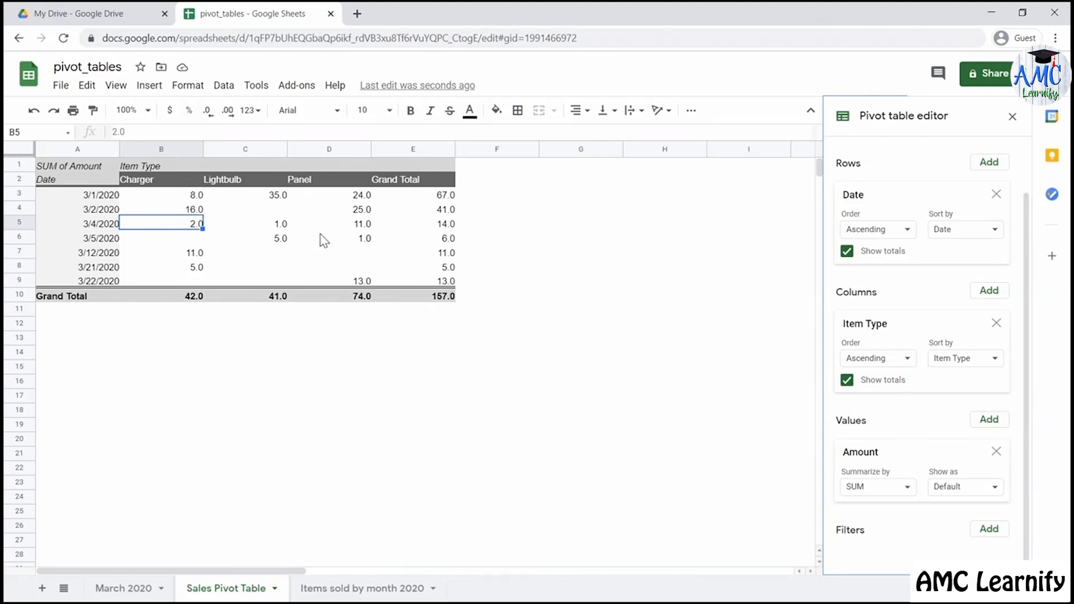
# Step: Examine the amounts sold per date and item type, including the grand totals by date, by item type and overall
pyautogui.click(177, 200)
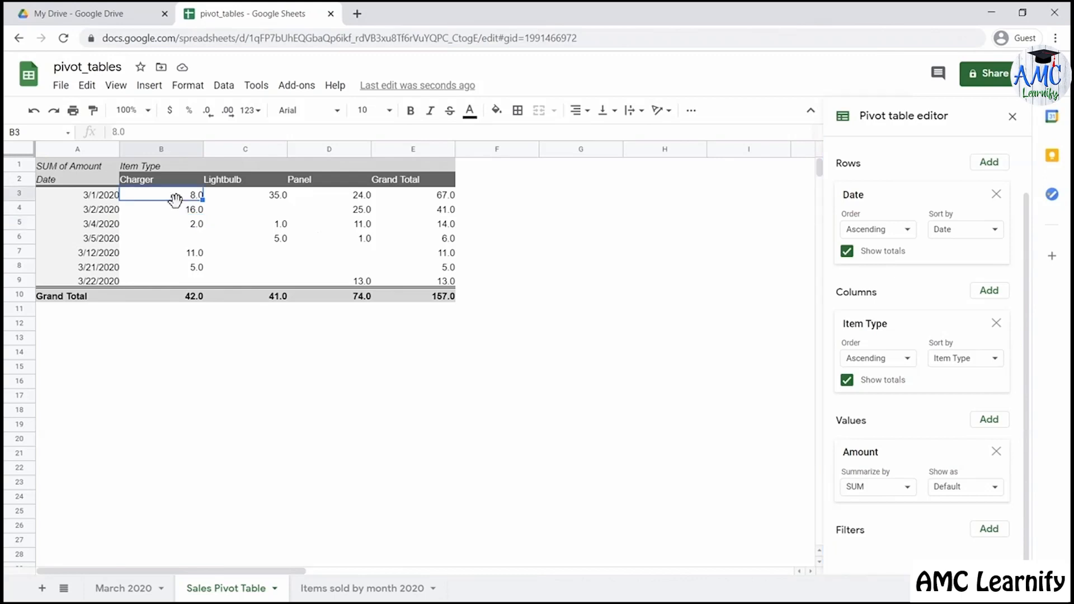
pyautogui.click(260, 226)
pyautogui.click(358, 283)
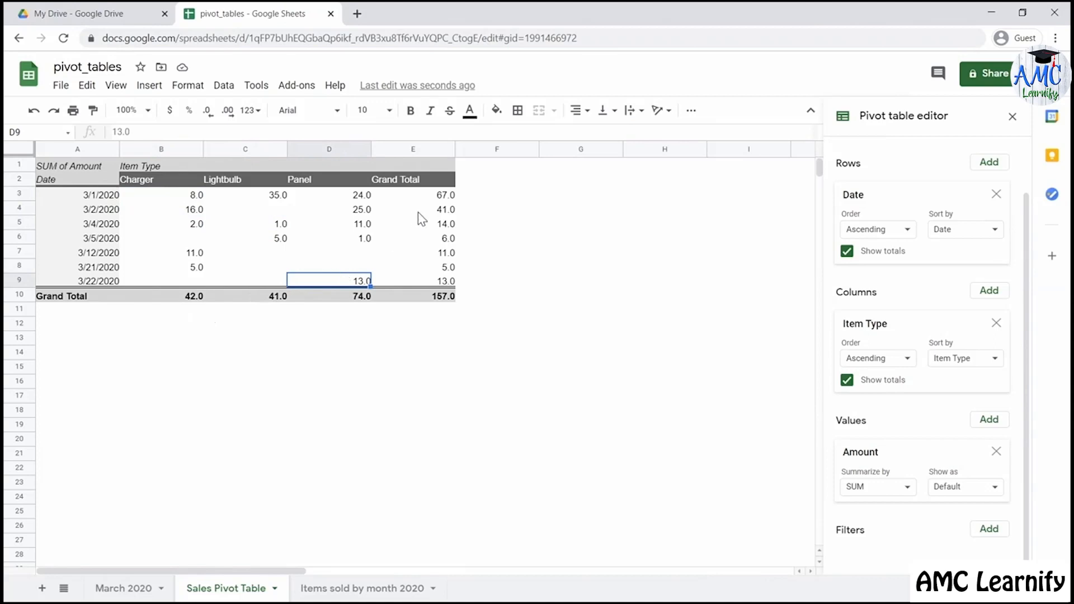
pyautogui.click(446, 201)
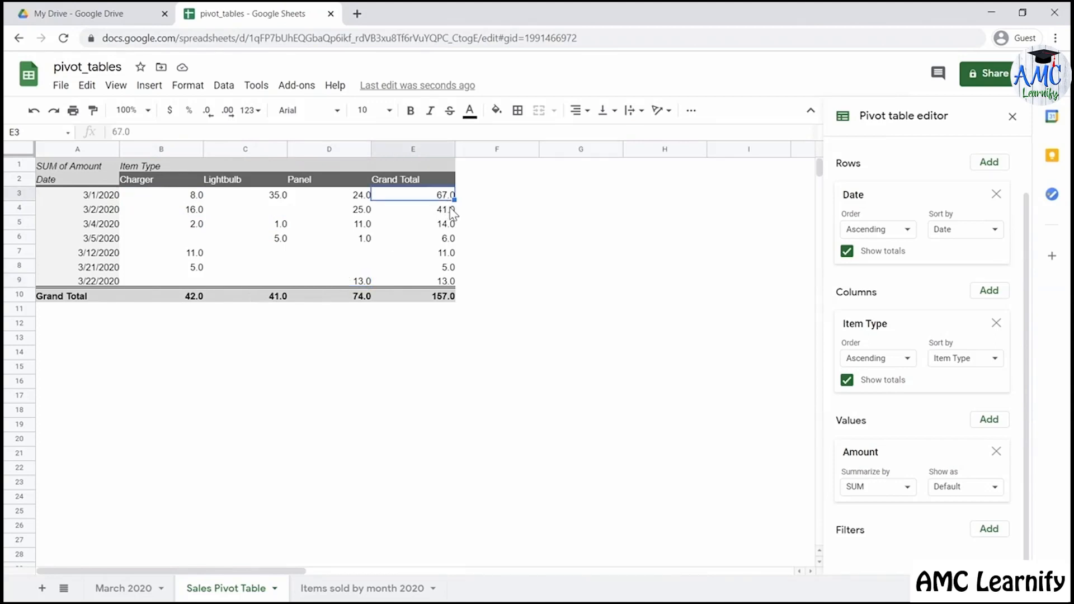
pyautogui.click(447, 224)
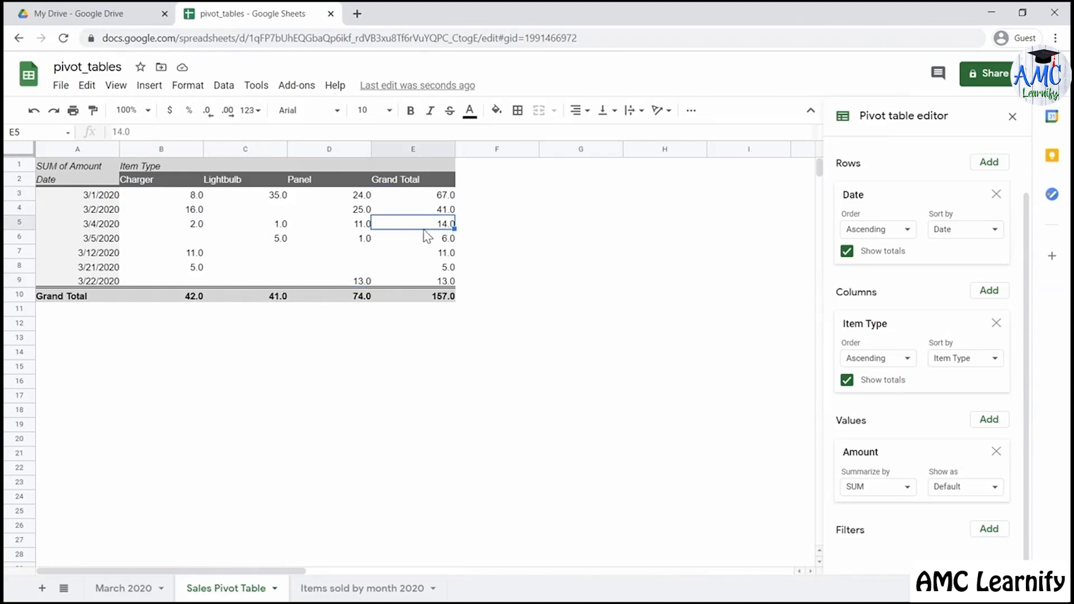
pyautogui.click(191, 300)
pyautogui.click(351, 301)
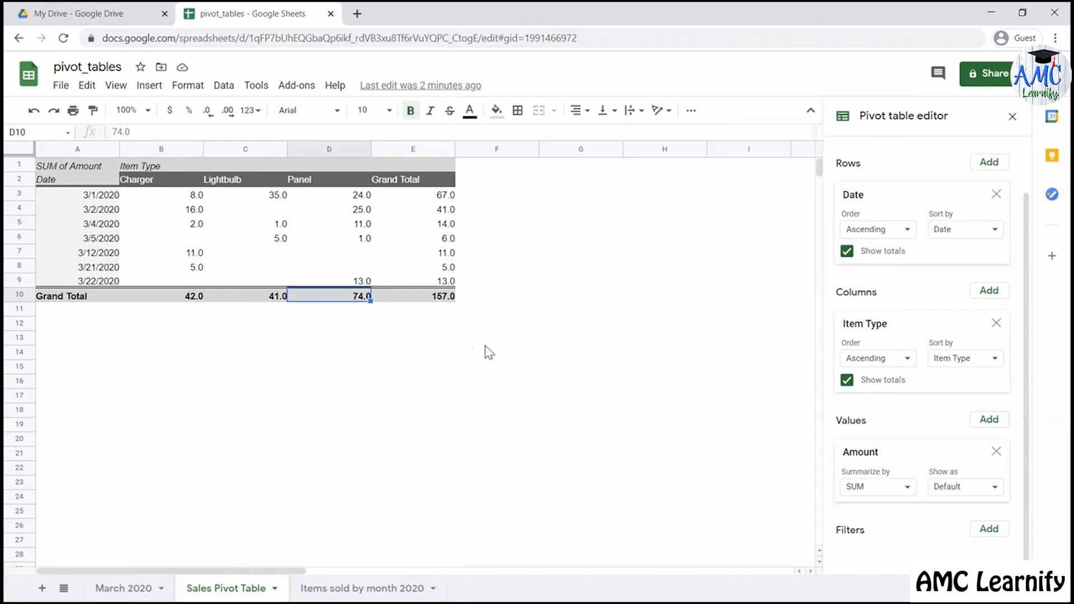
pyautogui.click(444, 300)
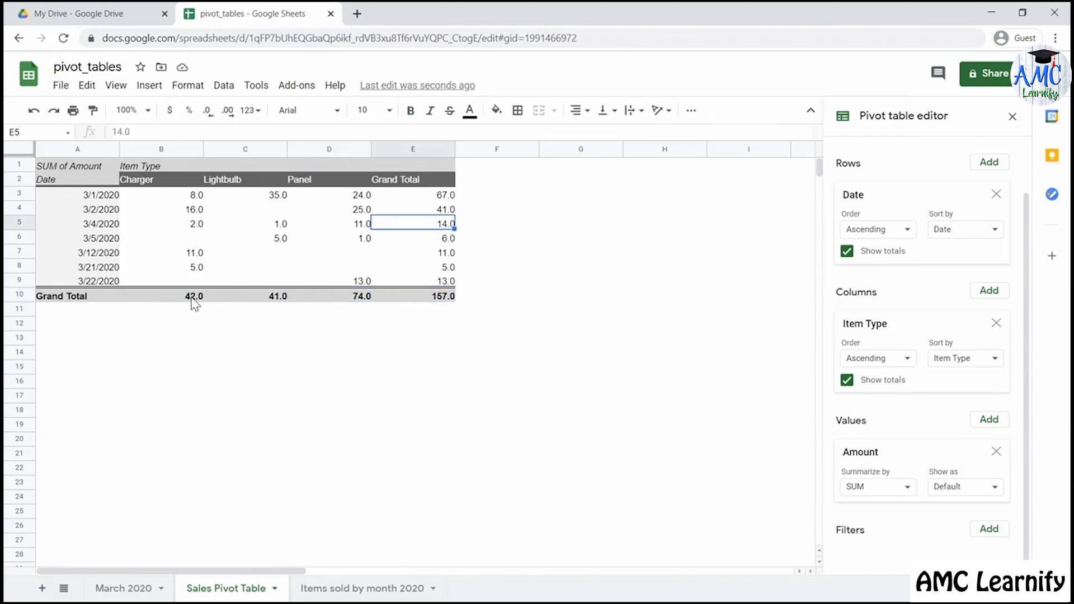
pyautogui.click(192, 298)
pyautogui.click(351, 298)
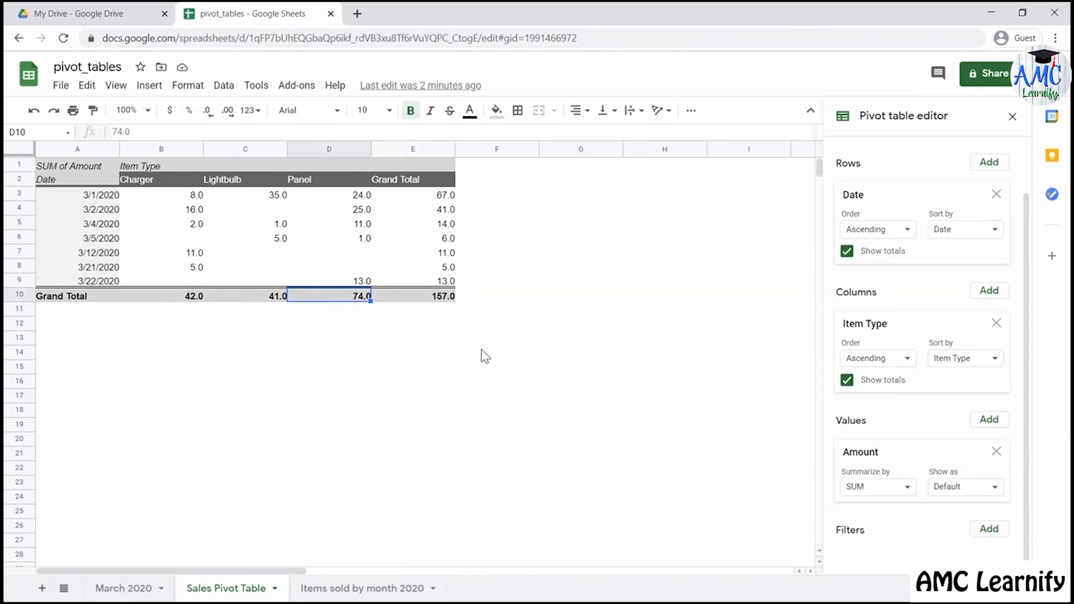
pyautogui.click(443, 298)
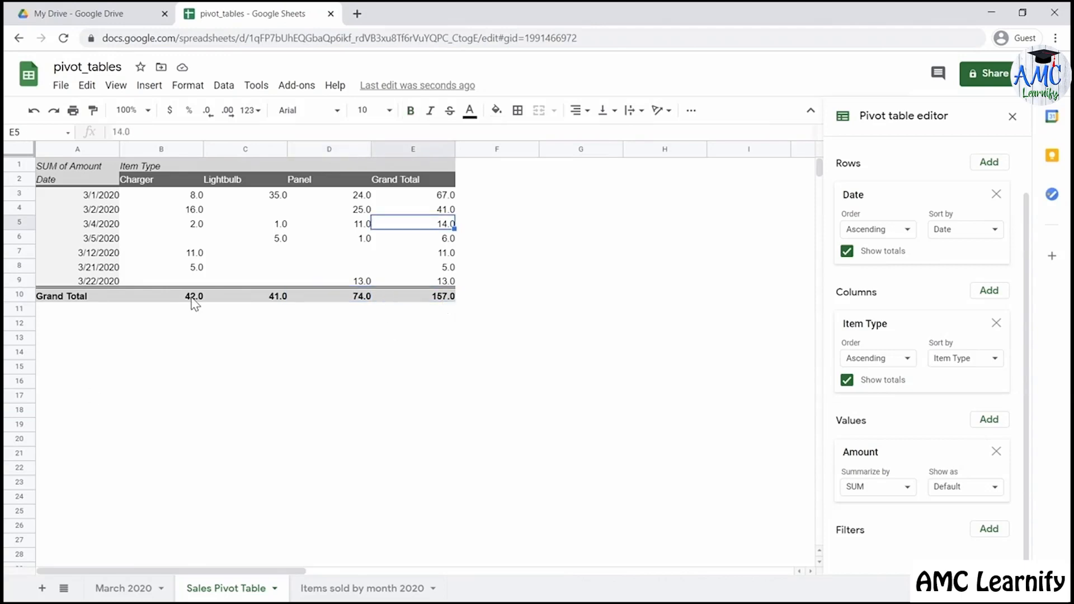
pyautogui.click(194, 300)
pyautogui.click(351, 300)
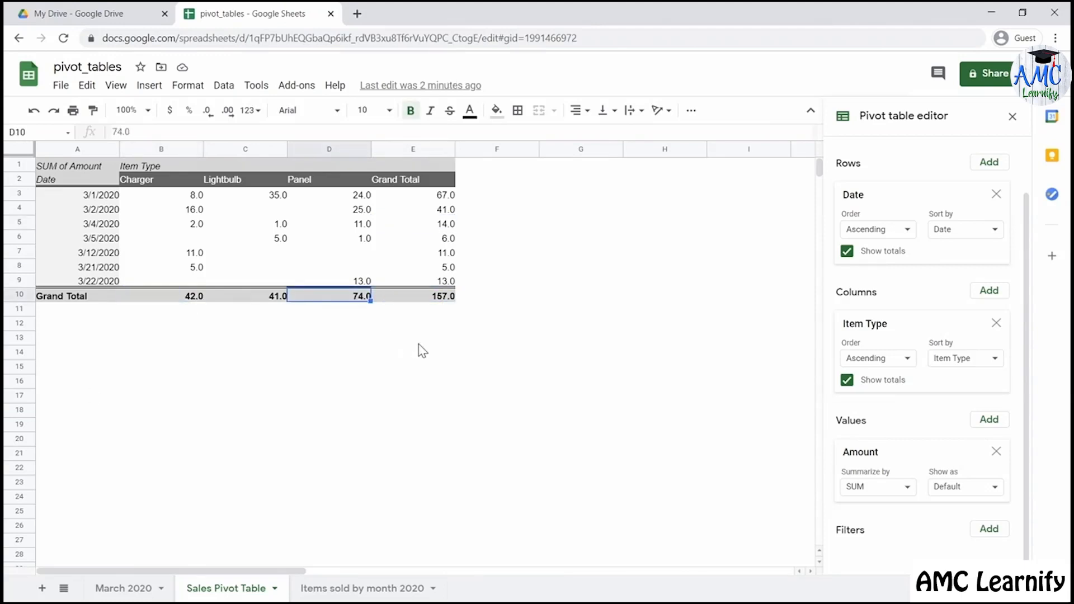
pyautogui.click(441, 301)
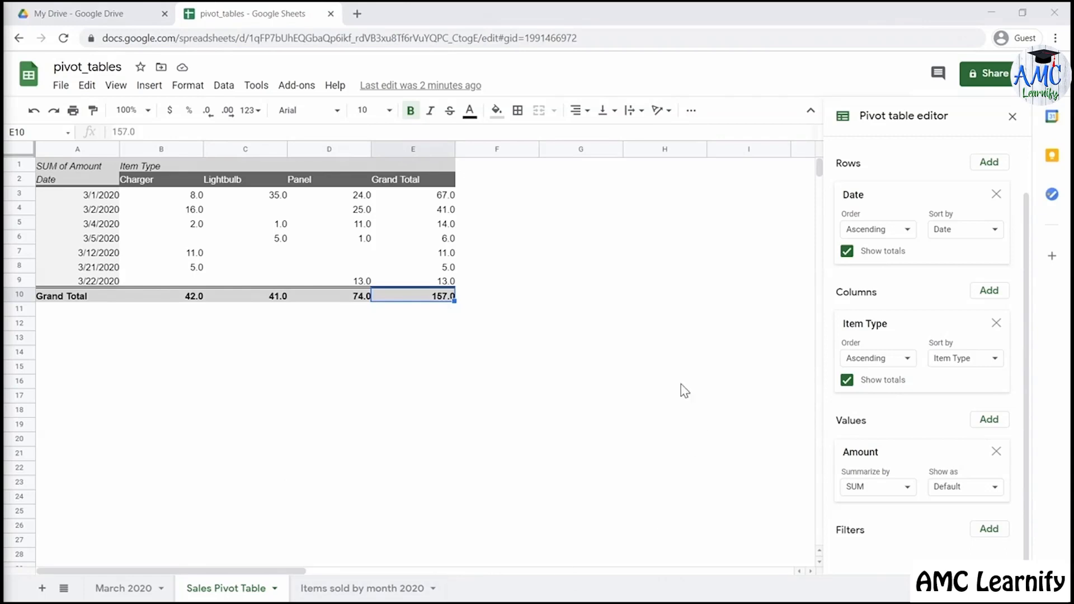
# Step: Remove Item Type from the pivot table's columns and Date from its rows
pyautogui.click(1003, 327)
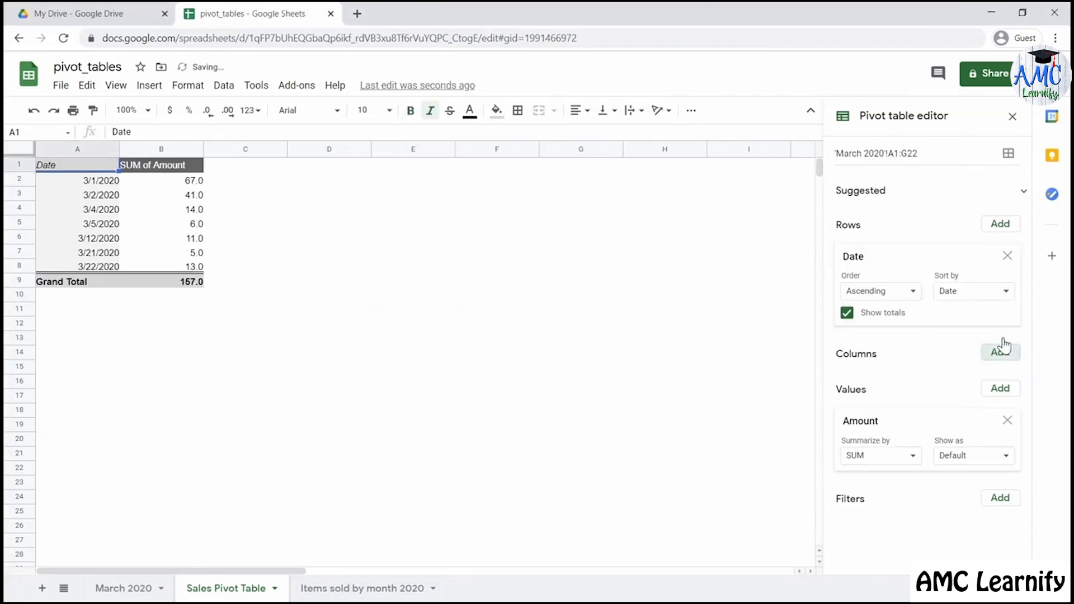
pyautogui.click(1007, 256)
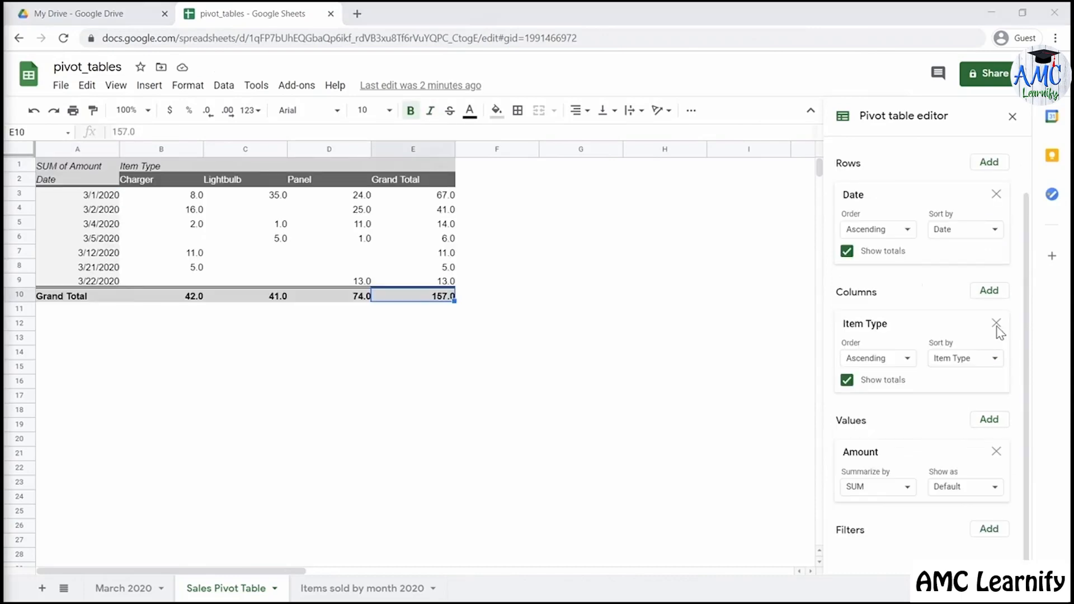
pyautogui.click(1003, 326)
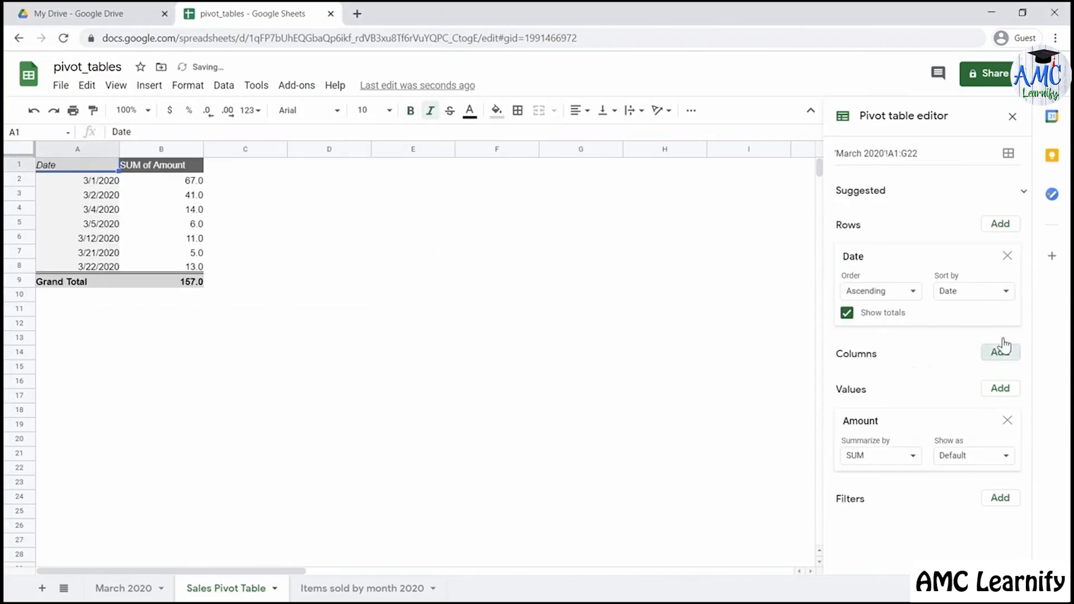
pyautogui.click(1007, 256)
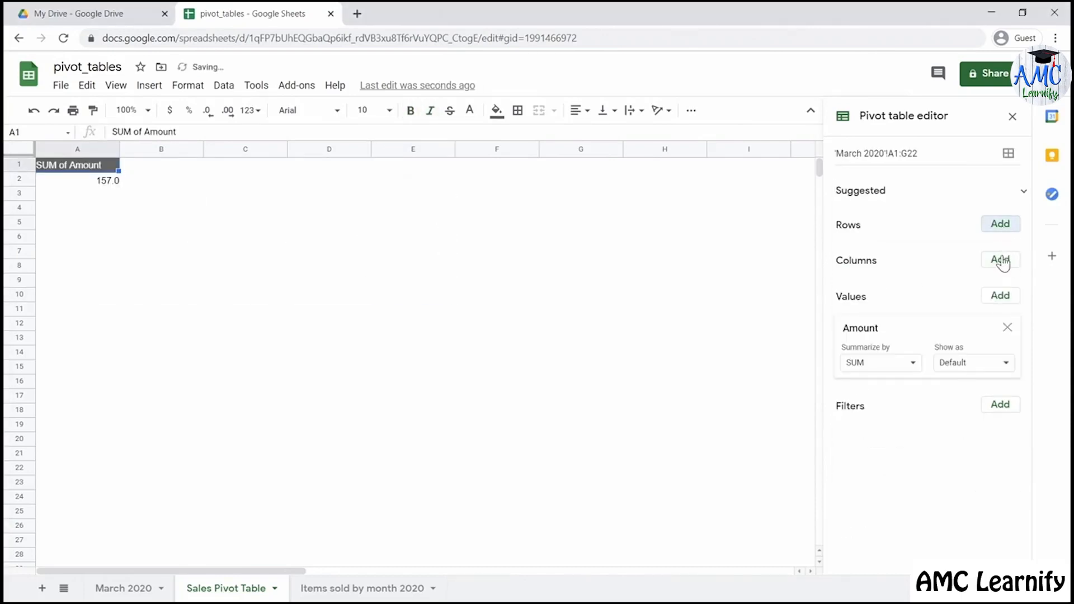
# Step: Add Date as the pivot table's columns and Item Type as its rows
pyautogui.click(1001, 259)
pyautogui.click(949, 285)
pyautogui.click(1002, 225)
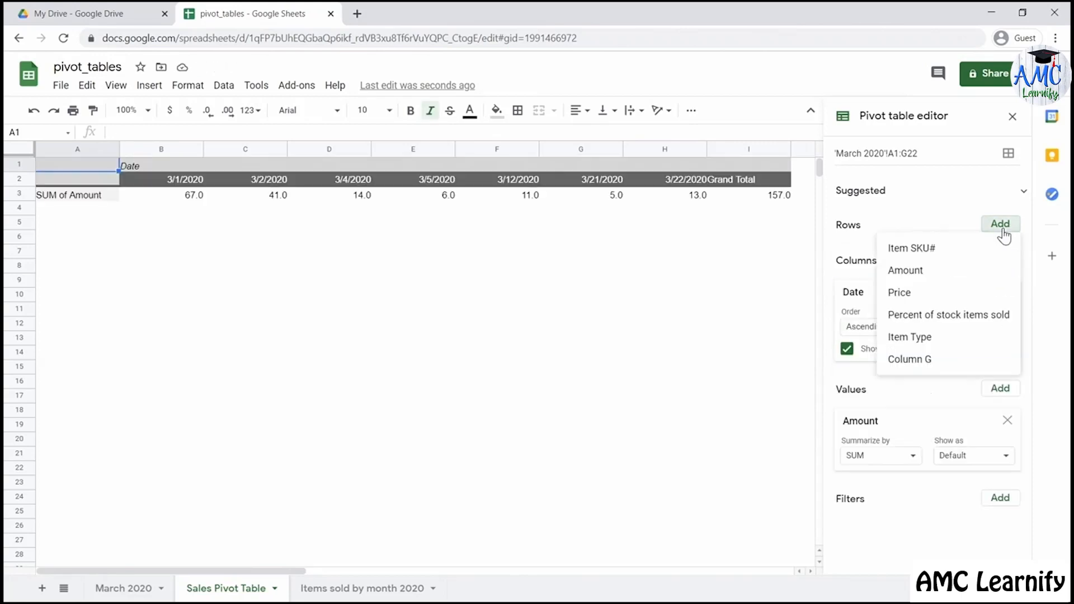
pyautogui.click(961, 337)
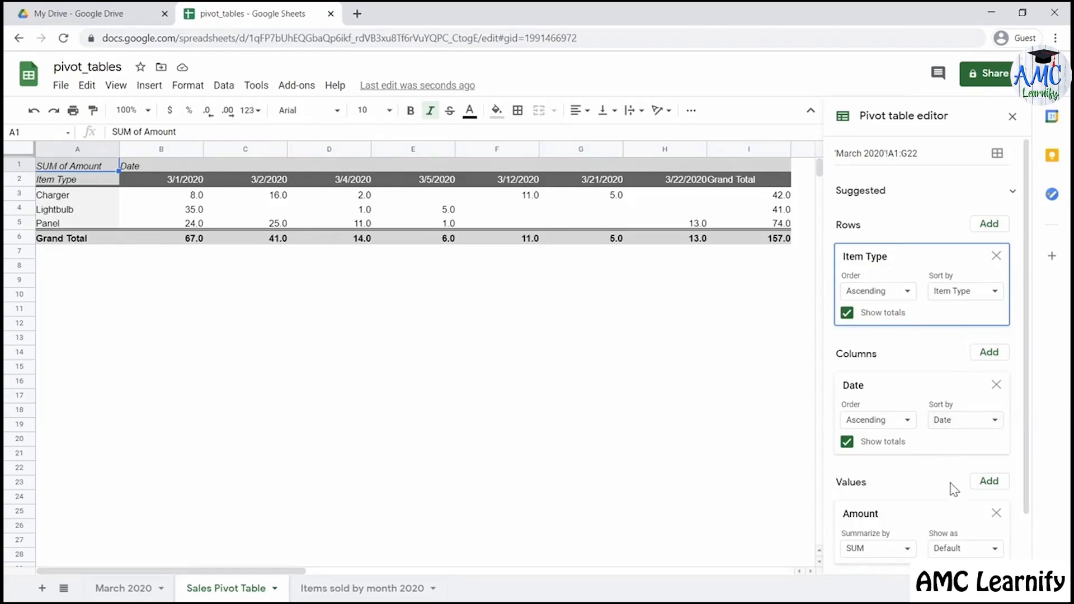
# Step: Replace Amount with Price in the pivot table's values
pyautogui.click(997, 514)
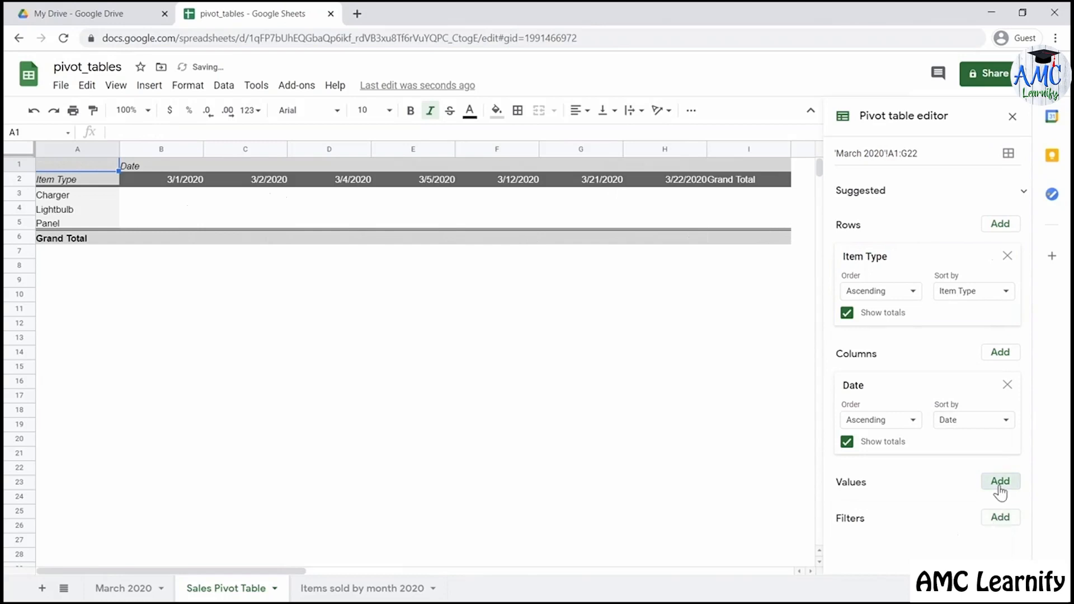
pyautogui.click(1000, 489)
pyautogui.click(956, 393)
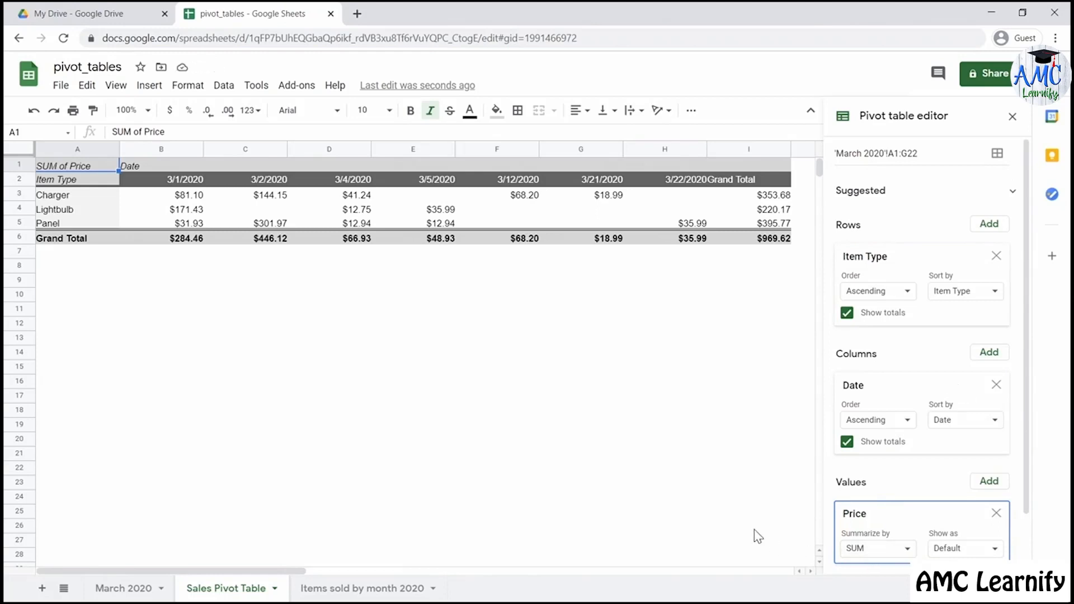
# Step: Summarize the Price values by AVERAGE
pyautogui.click(907, 549)
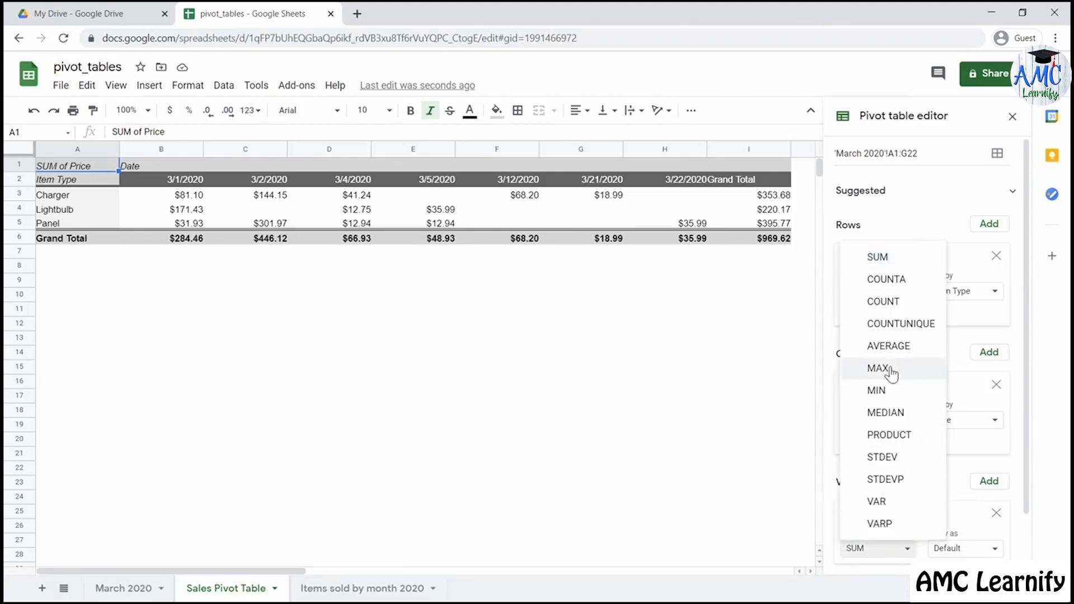
pyautogui.click(890, 345)
pyautogui.click(692, 521)
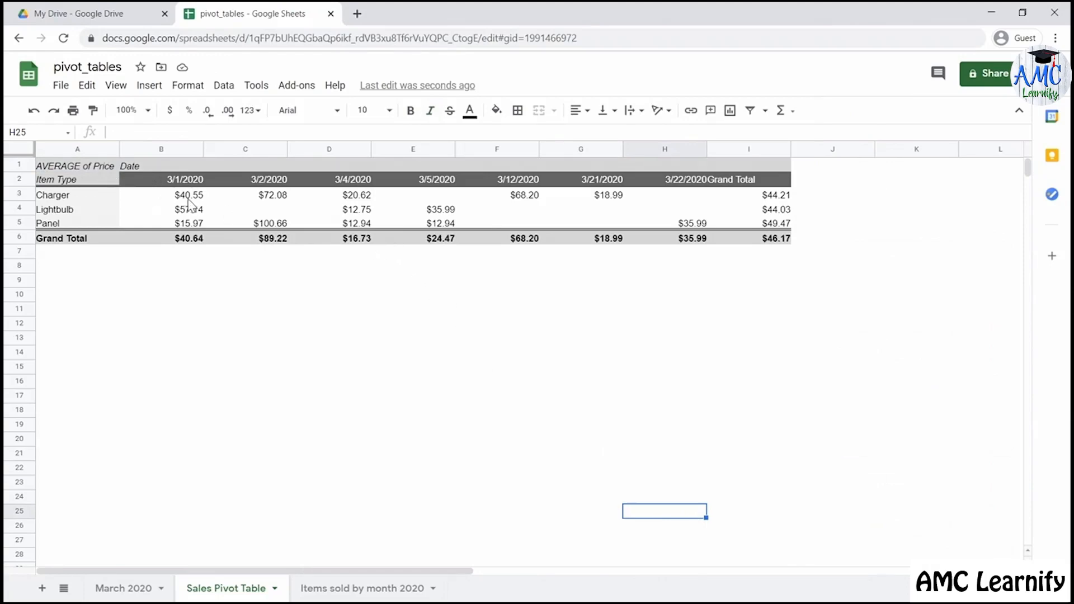
# Step: Add Date as a filter of the average price pivot table
pyautogui.click(783, 223)
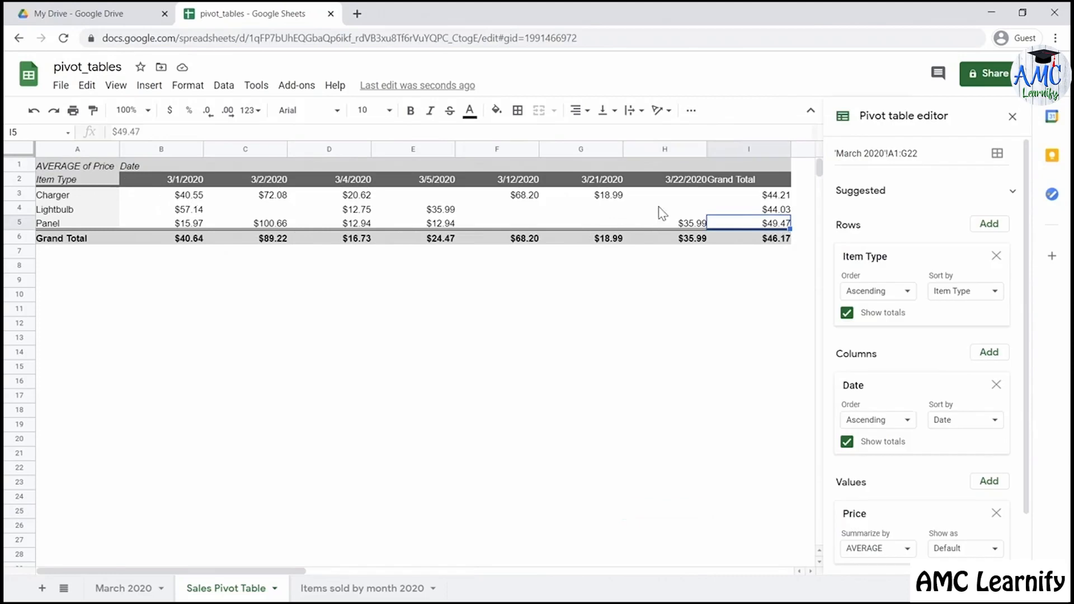
pyautogui.click(199, 241)
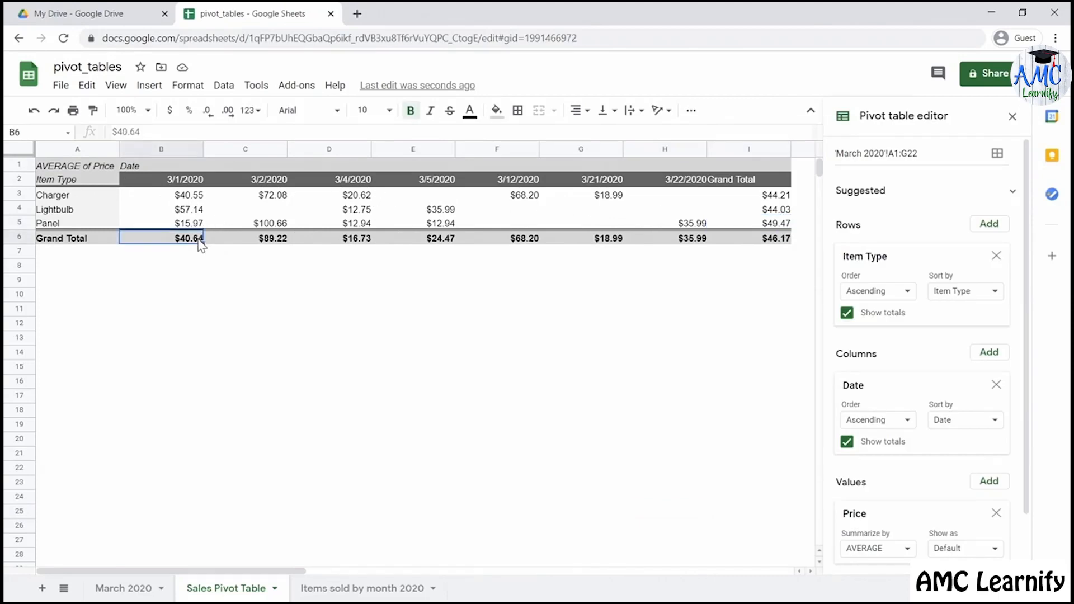
pyautogui.click(285, 242)
pyautogui.click(345, 246)
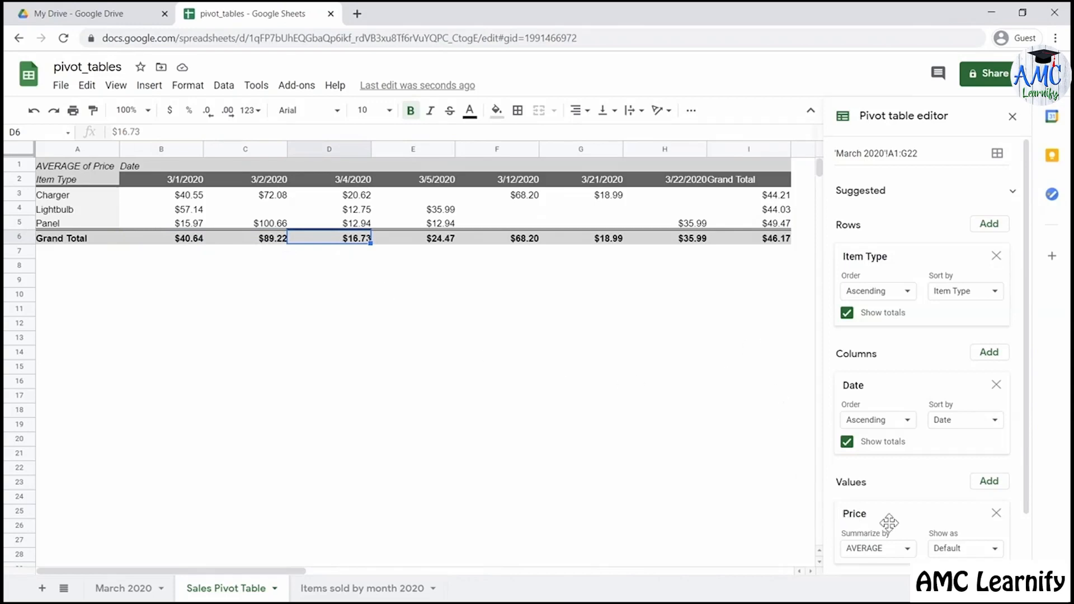
pyautogui.moveTo(1026, 463); pyautogui.dragTo(1028, 529)
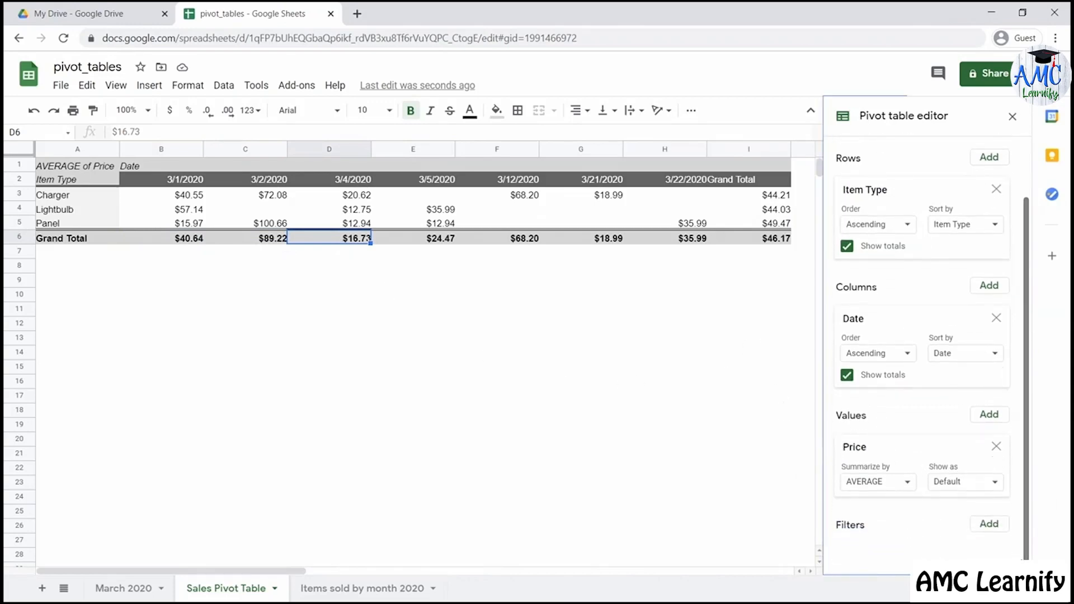
pyautogui.click(990, 525)
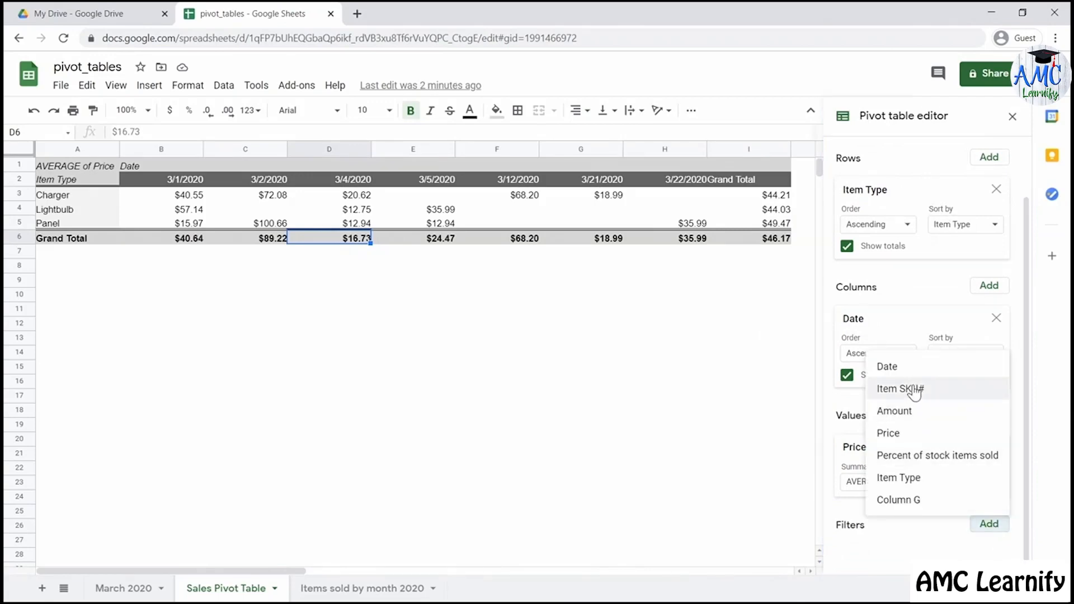
pyautogui.click(887, 366)
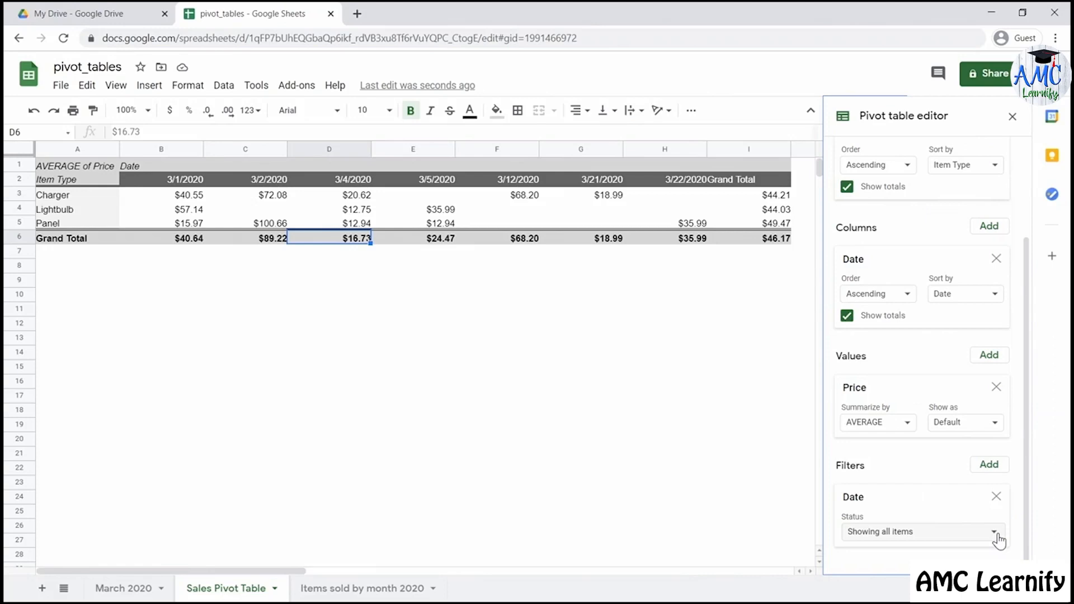
# Step: Exclude 3/12/2020, 3/21/2020 and 3/22/2020 from the pivot table through its Date filter
pyautogui.click(994, 532)
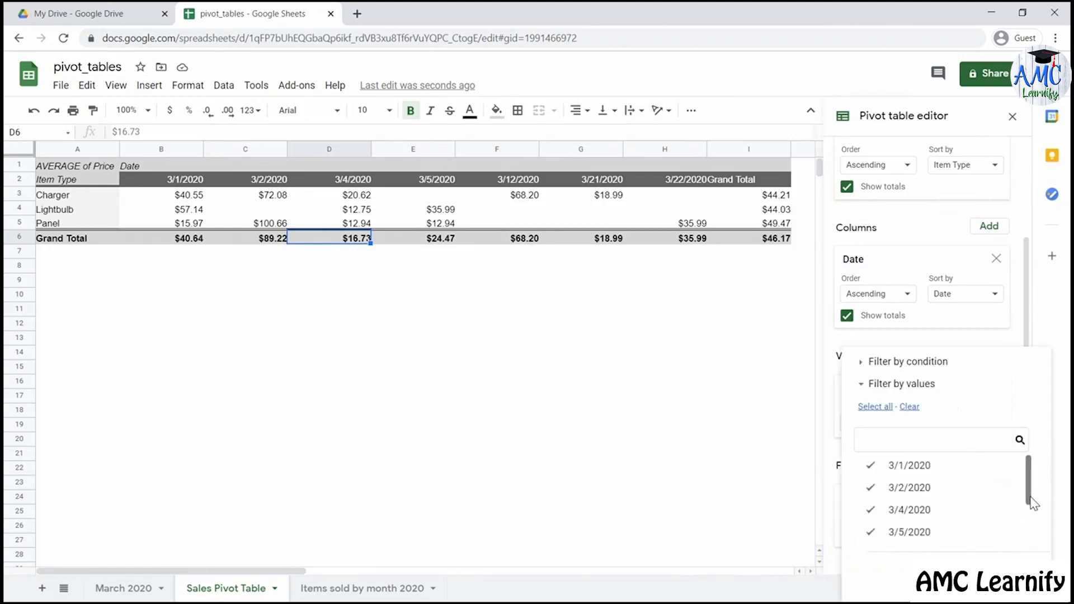
pyautogui.scroll(-2, 1023, 514)
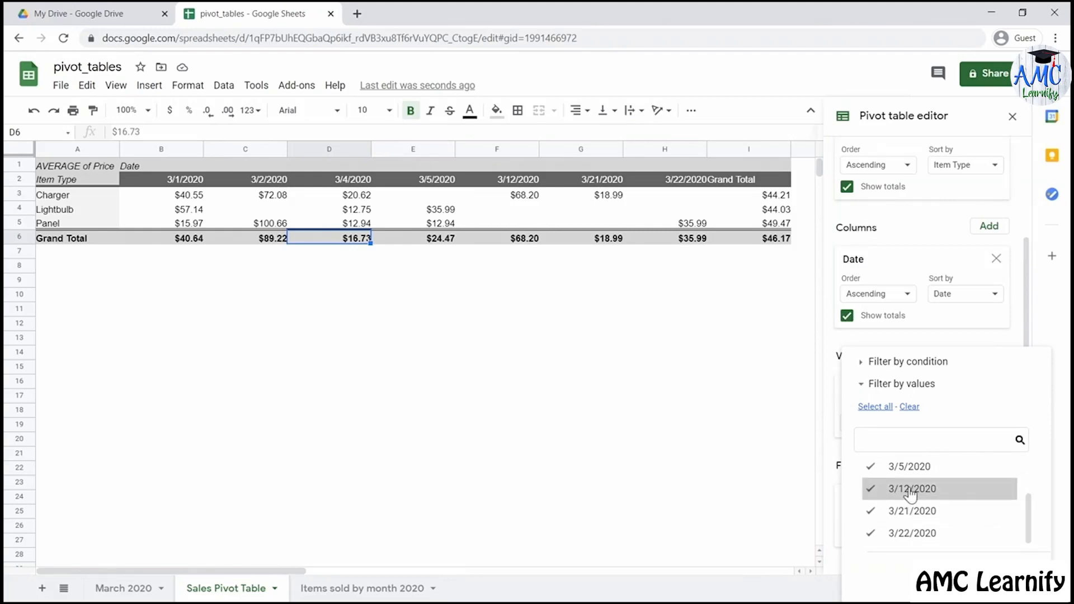
pyautogui.scroll(2, 1007, 515)
pyautogui.scroll(-2, 1027, 515)
pyautogui.click(911, 495)
pyautogui.click(913, 513)
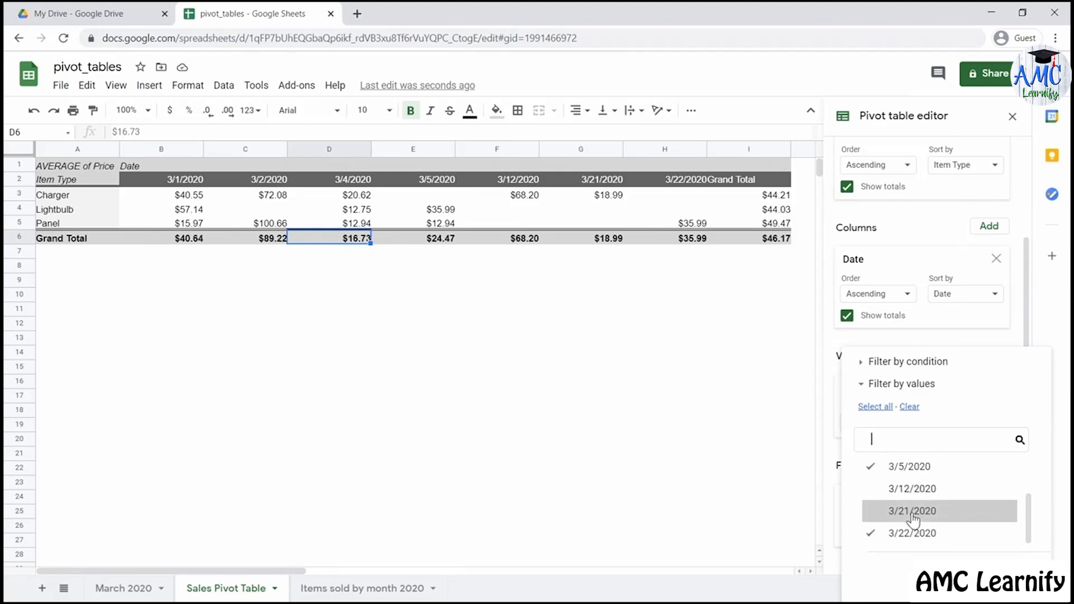
pyautogui.click(920, 535)
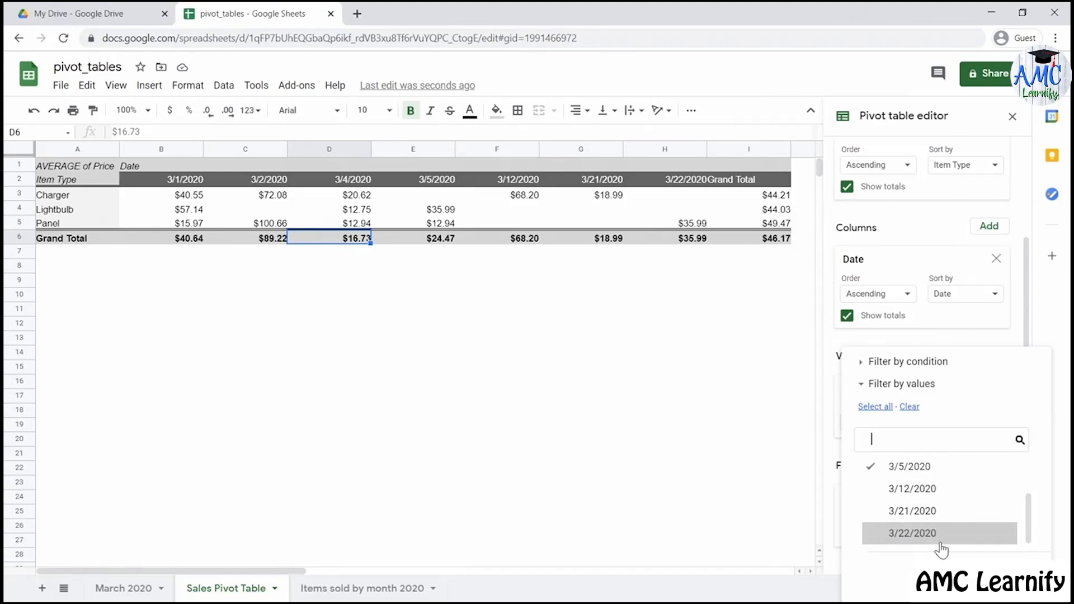
pyautogui.click(1015, 580)
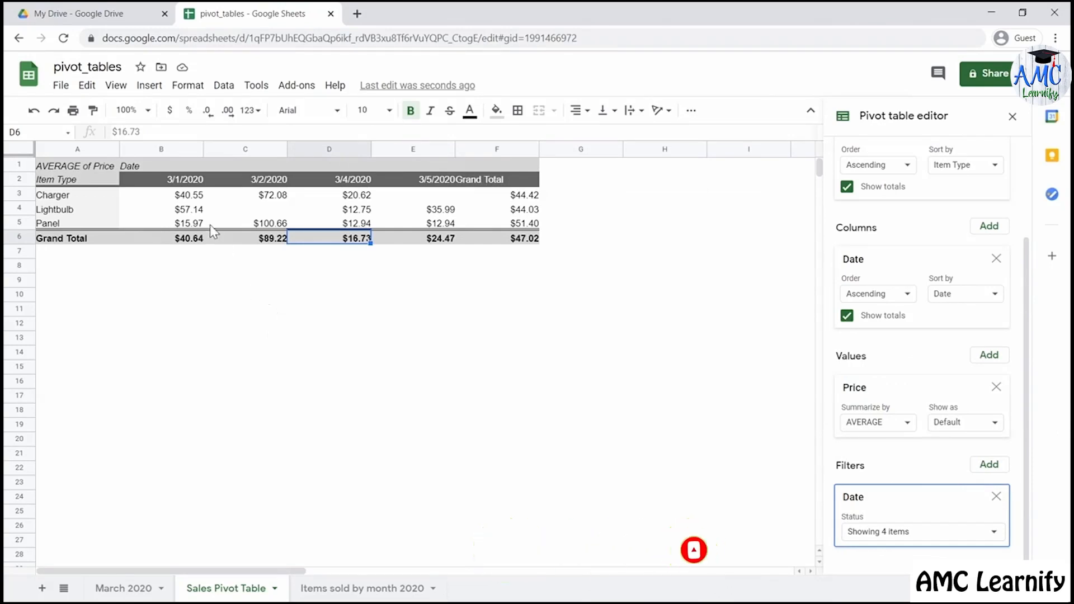
# Step: Check the 3/1/2020 average prices of Charger and Lightbulb and bring up the March 2020 source data
pyautogui.click(198, 200)
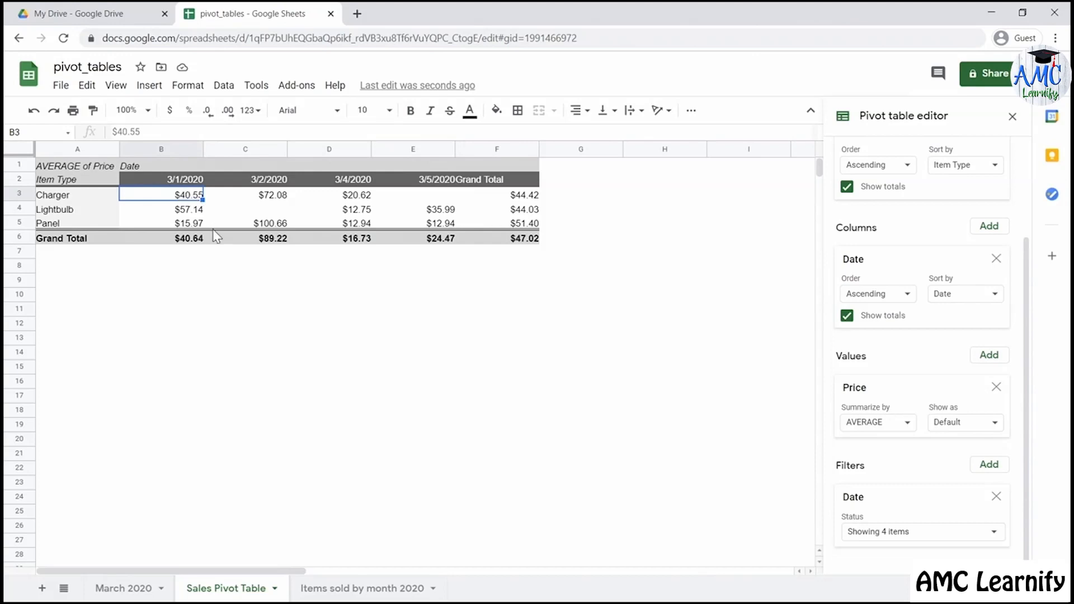
pyautogui.click(199, 212)
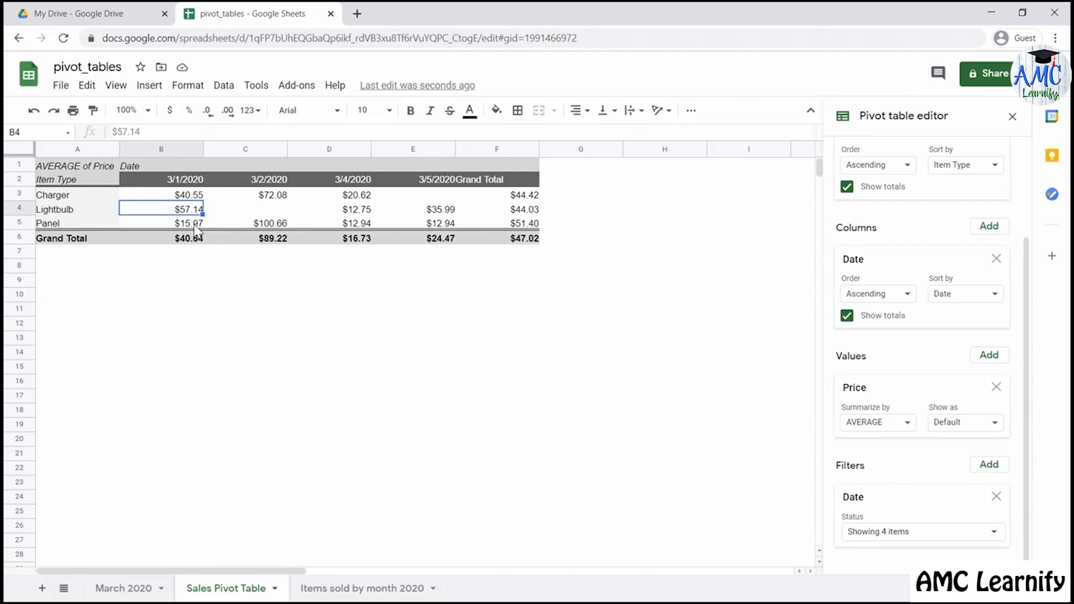
pyautogui.click(125, 589)
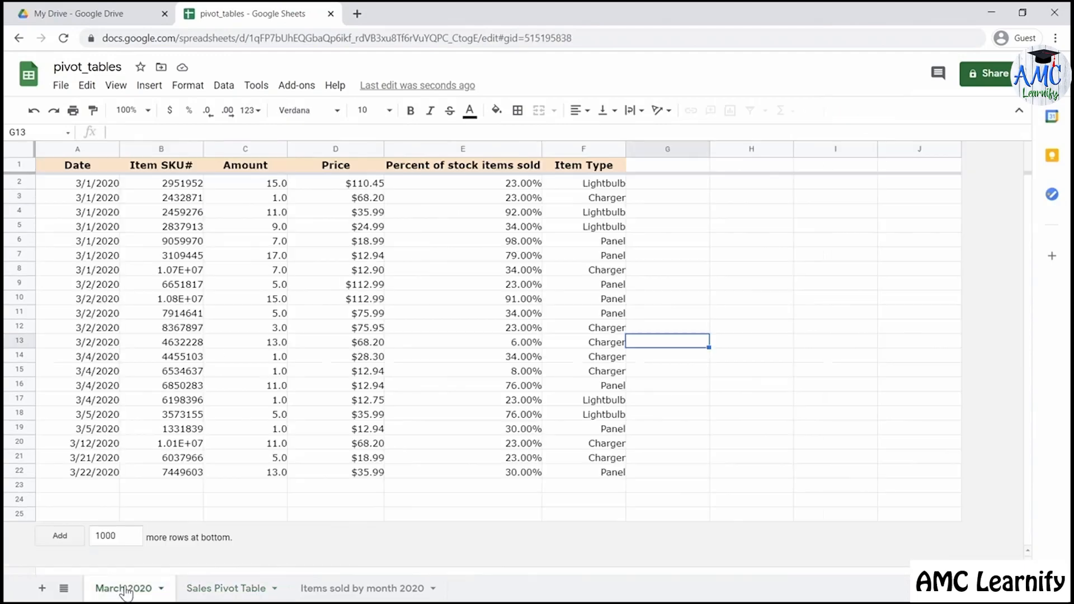
pyautogui.click(232, 92)
pyautogui.click(269, 394)
pyautogui.click(607, 415)
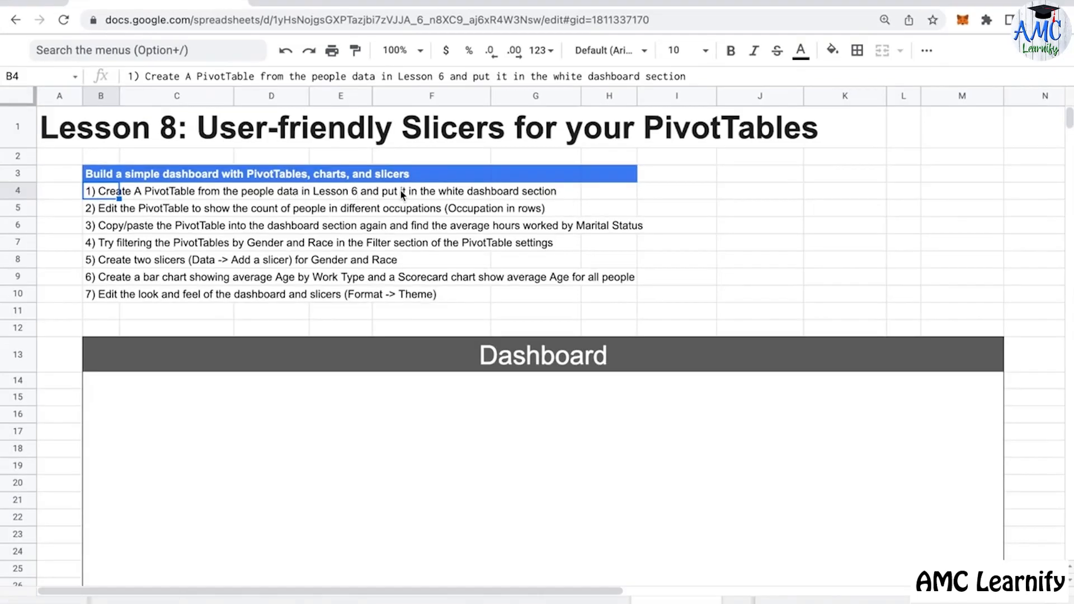
# Step: Select the whole people table on the Lesson 6 sheet, from the Age header through the Country column, range B12:K911
pyautogui.scroll(-3, 610, 469)
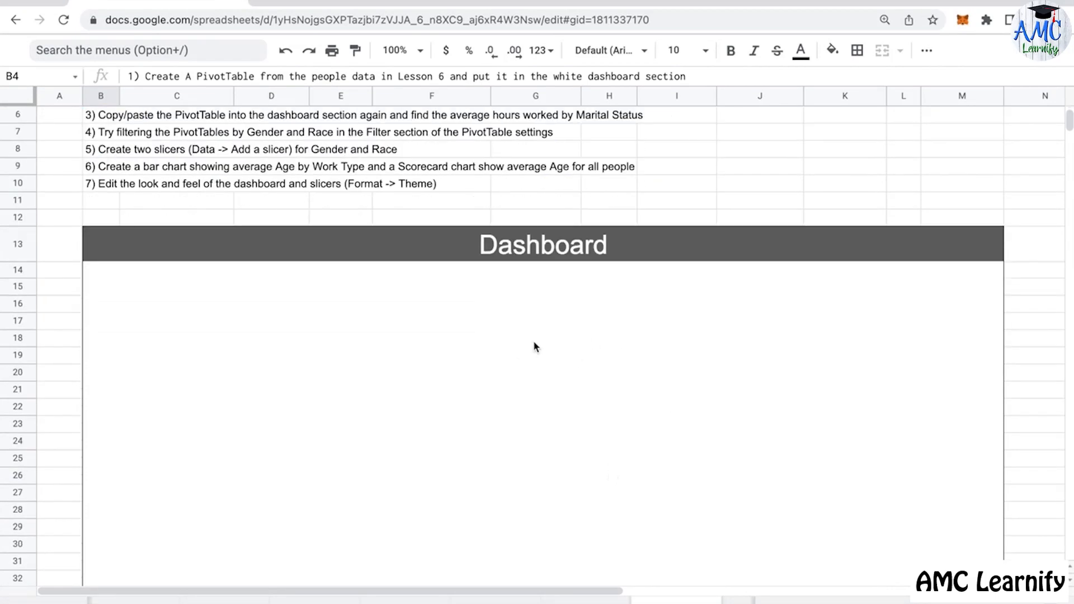
pyautogui.scroll(-3, 495, 346)
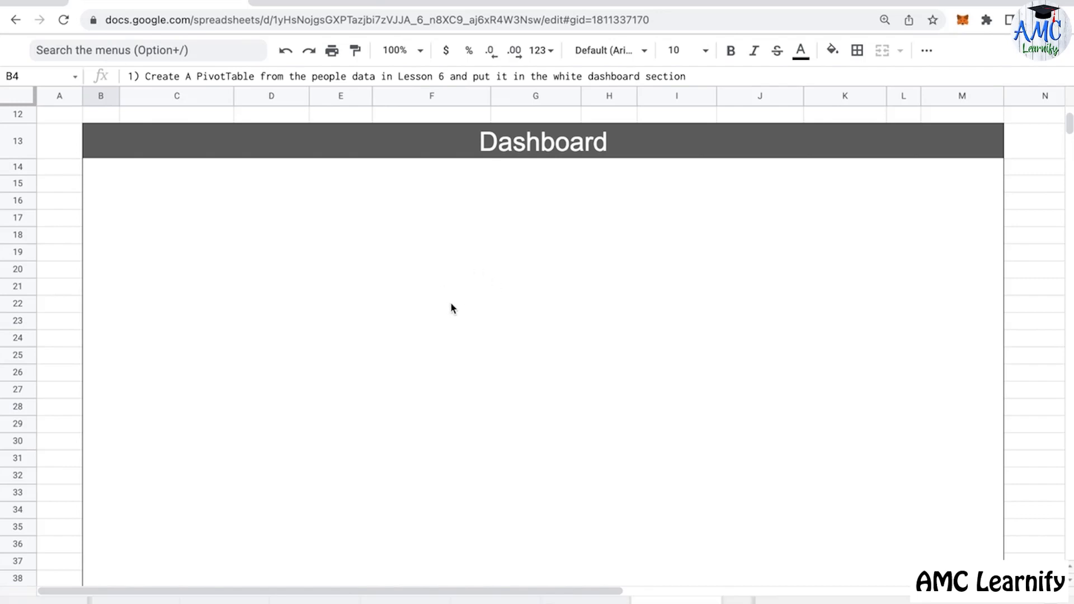
pyautogui.scroll(5, 452, 305)
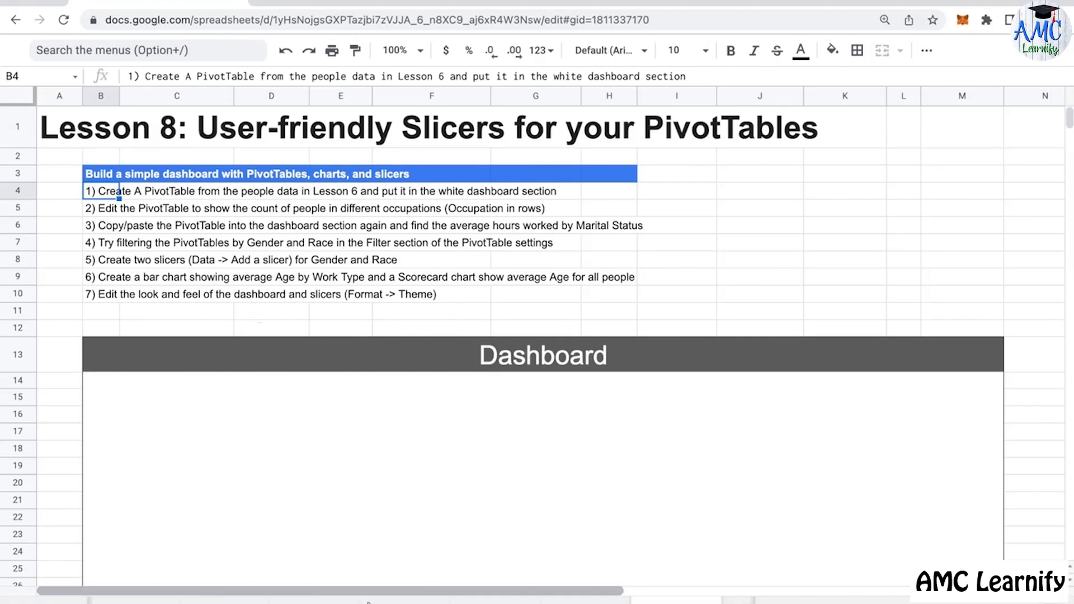
pyautogui.click(494, 600)
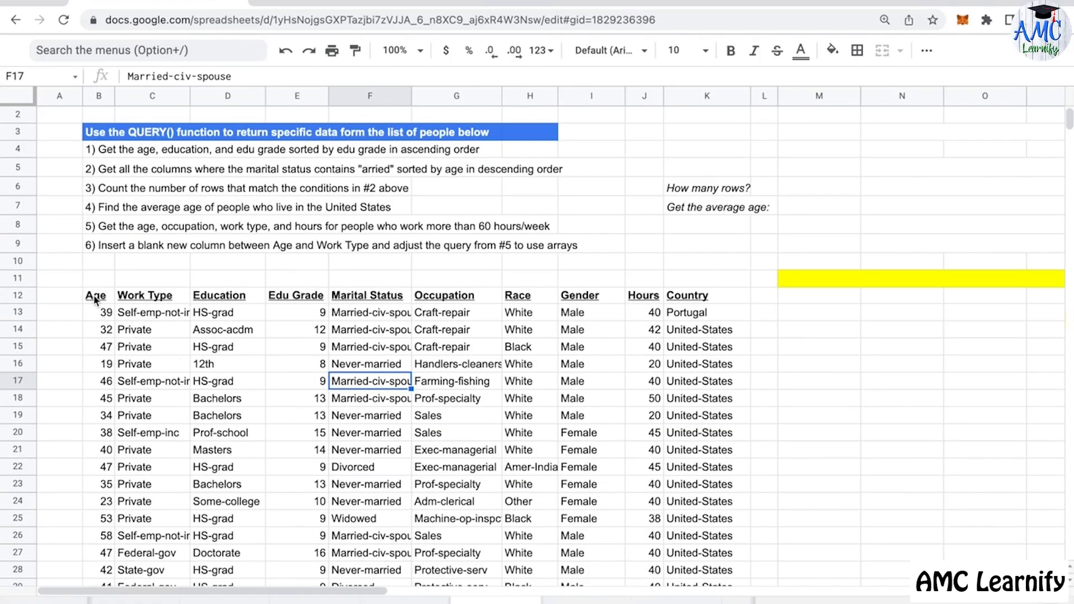
pyautogui.moveTo(95, 296); pyautogui.dragTo(730, 351)
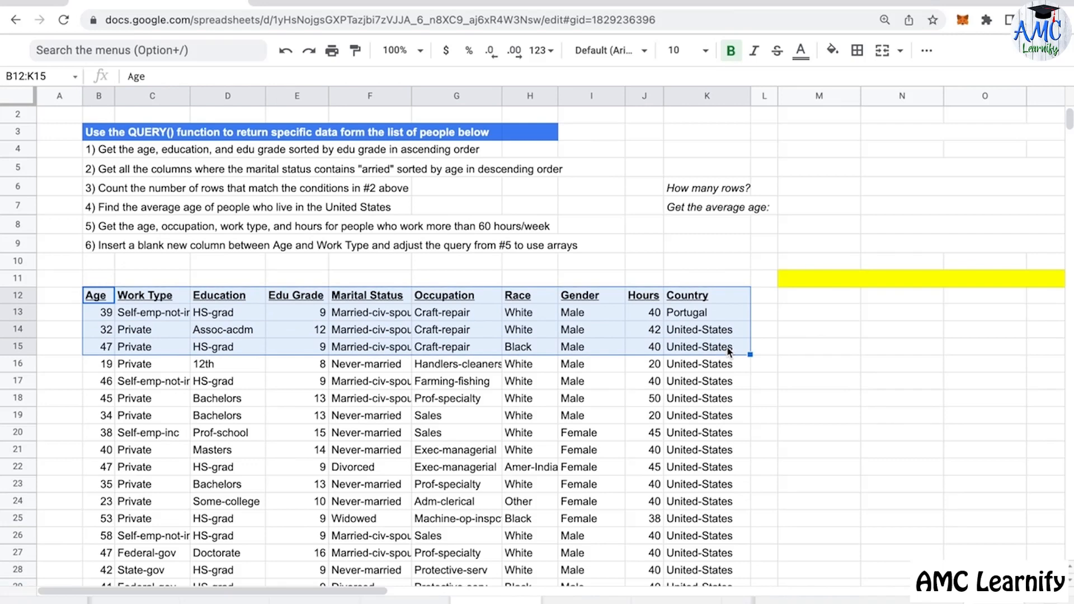
pyautogui.press('super+shift+Down')
# Step: Create a pivot table from the selected people data in the existing Lesson 8 sheet at cell C15
pyautogui.click(1060, 55)
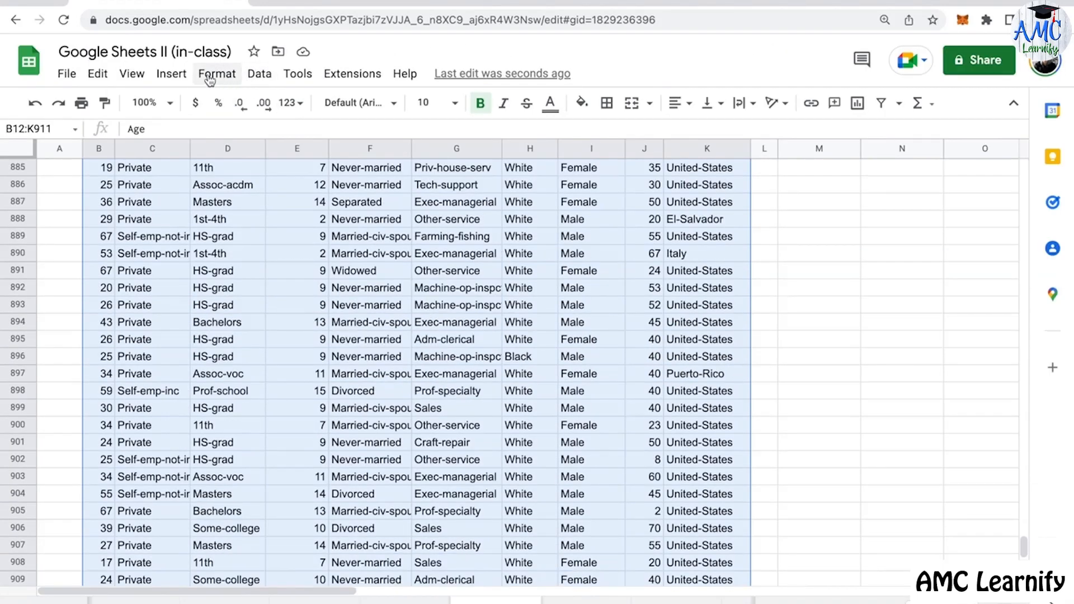
pyautogui.click(172, 73)
pyautogui.click(235, 250)
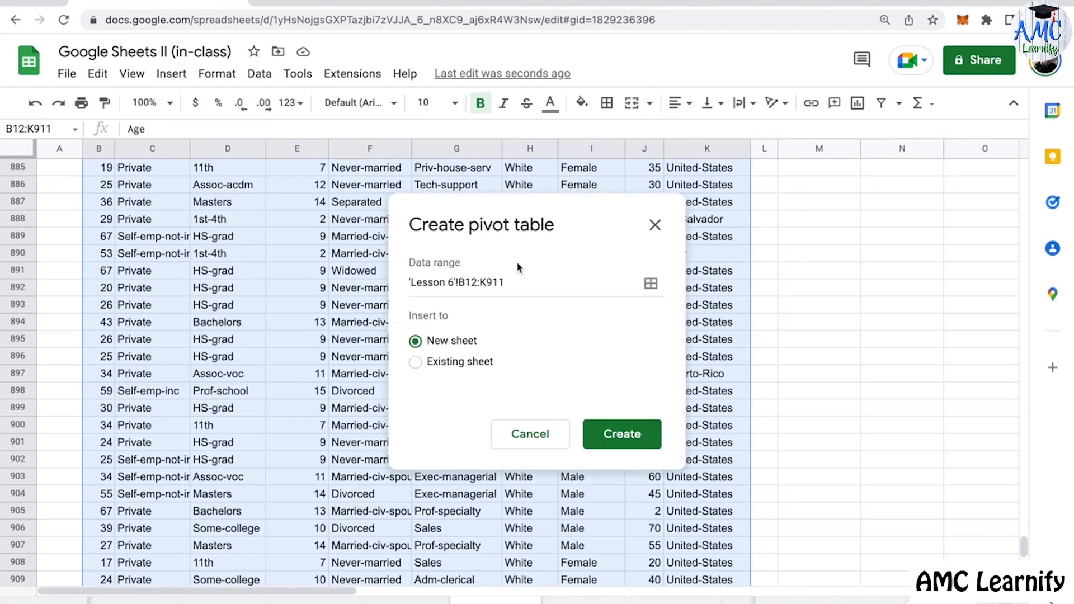
pyautogui.click(415, 362)
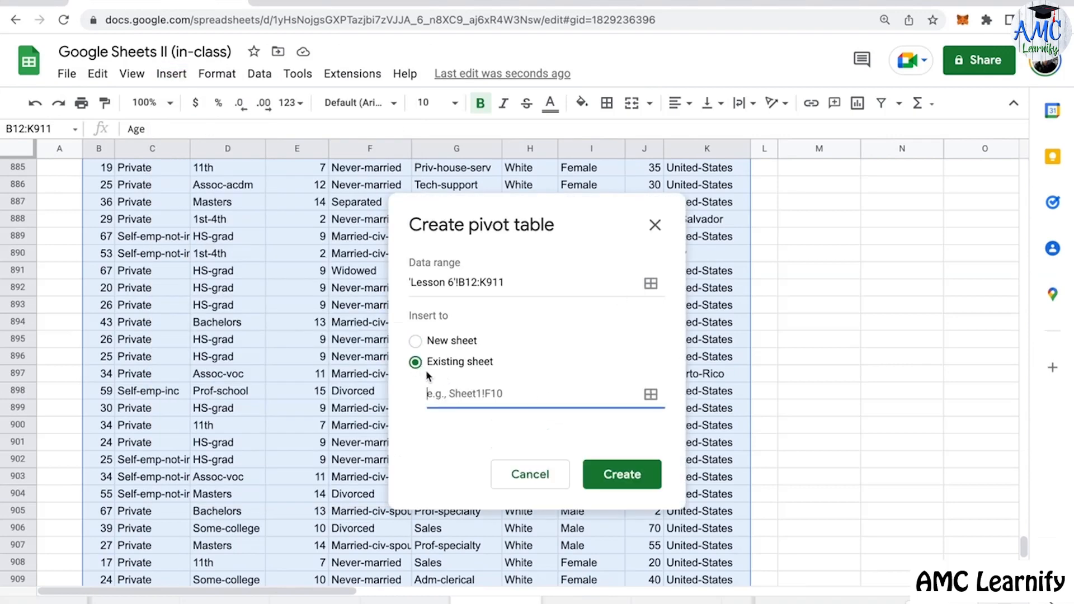
pyautogui.click(651, 394)
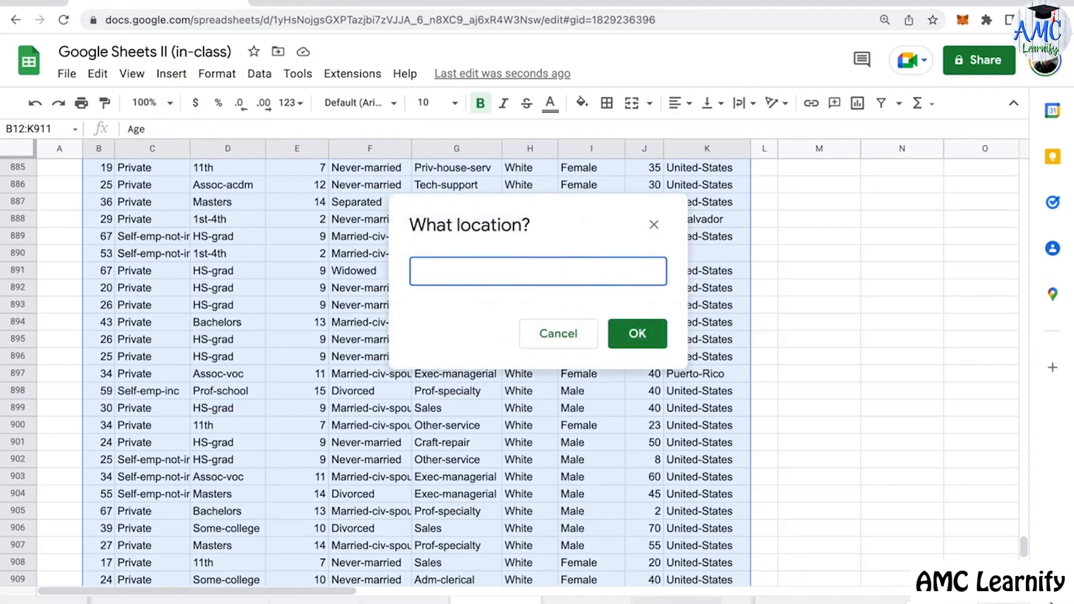
pyautogui.click(666, 600)
pyautogui.click(155, 440)
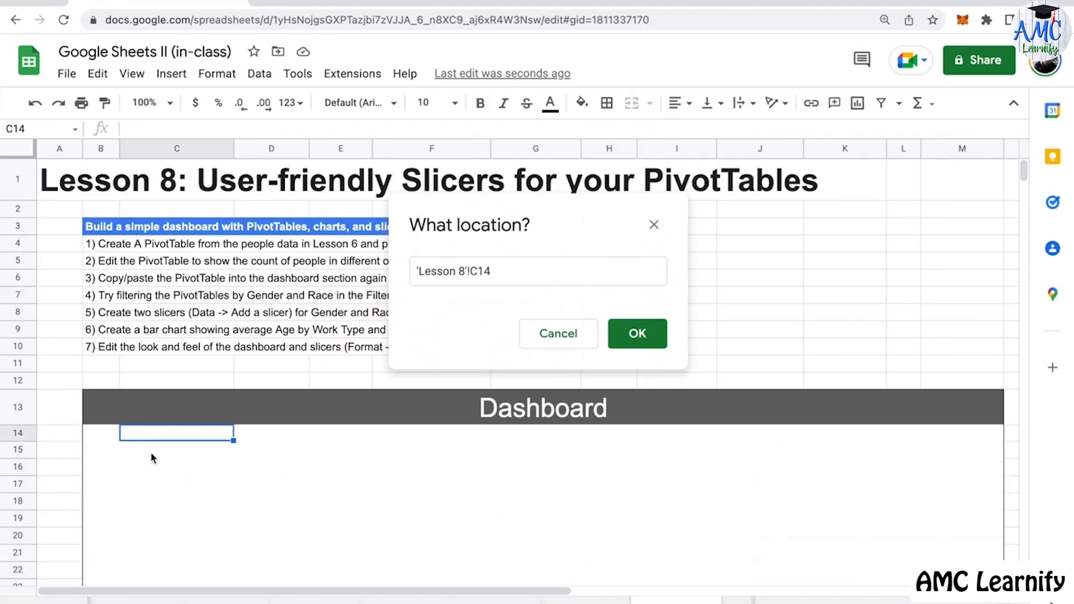
pyautogui.click(153, 454)
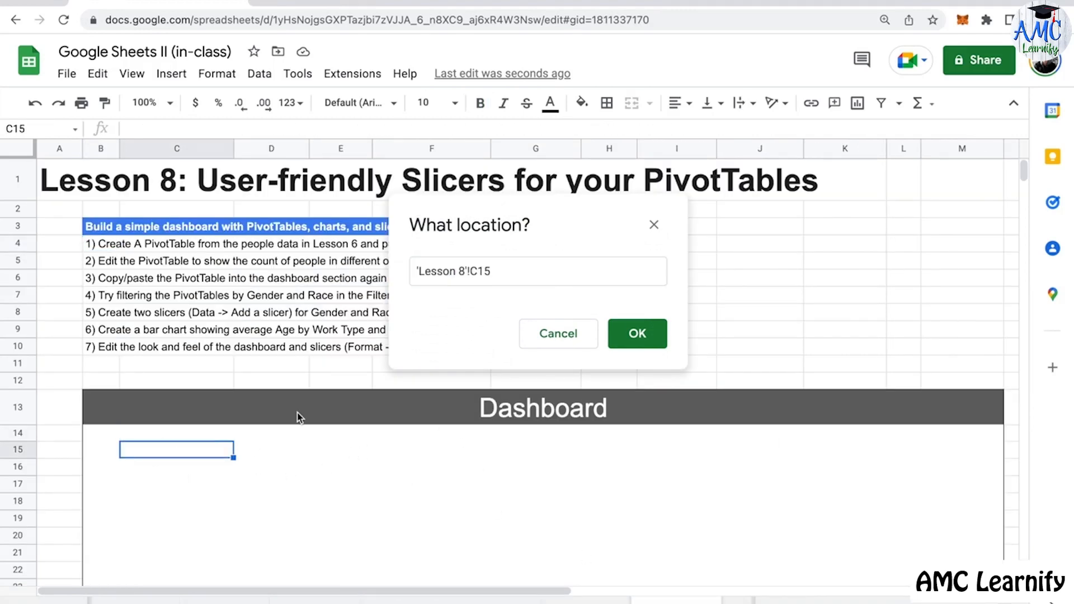
pyautogui.click(629, 332)
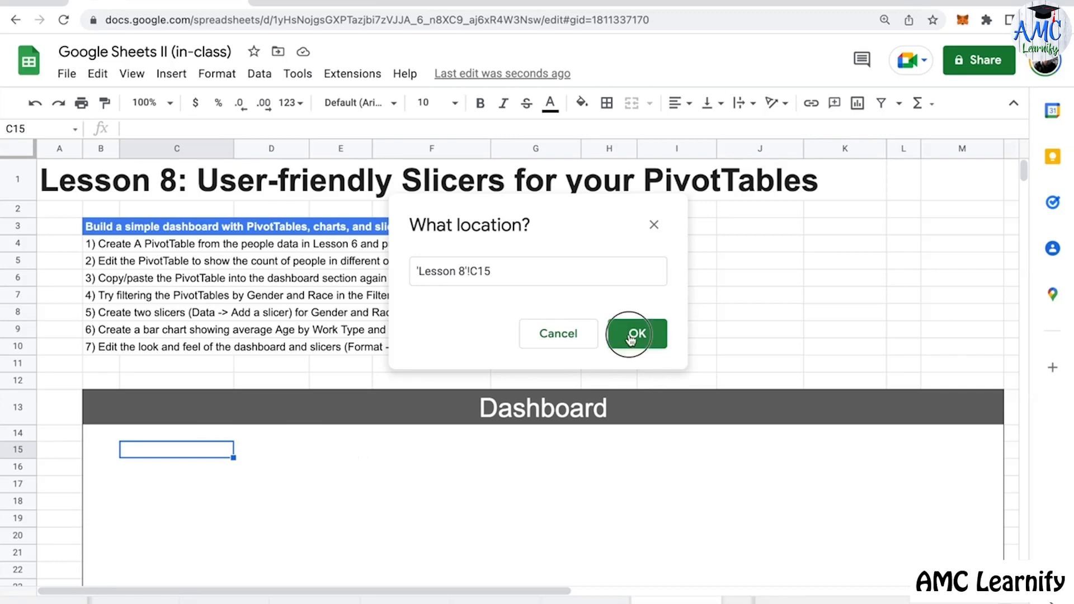
pyautogui.click(632, 462)
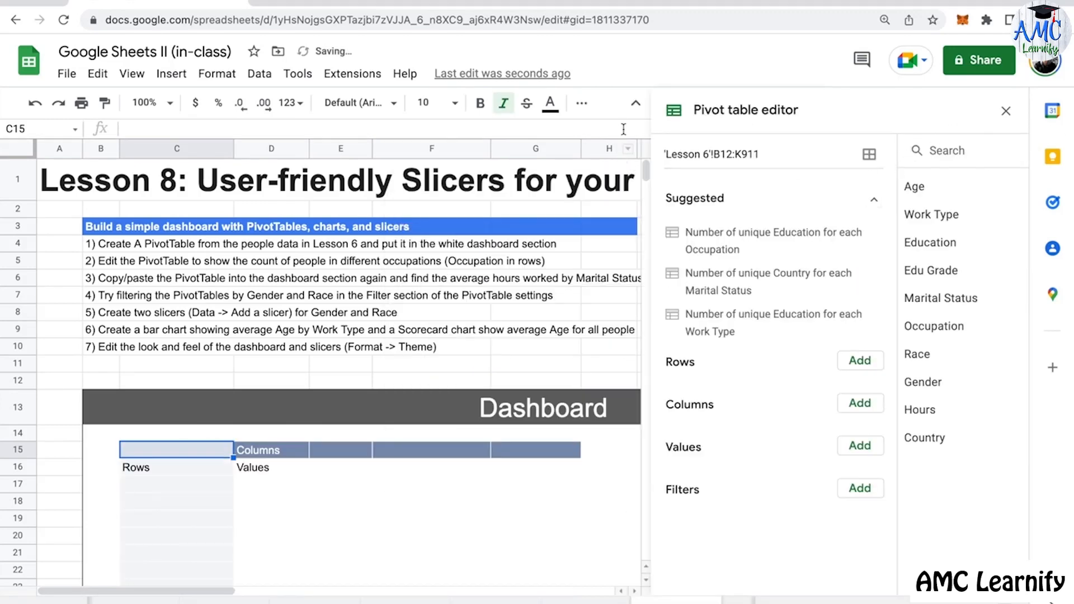
pyautogui.click(634, 106)
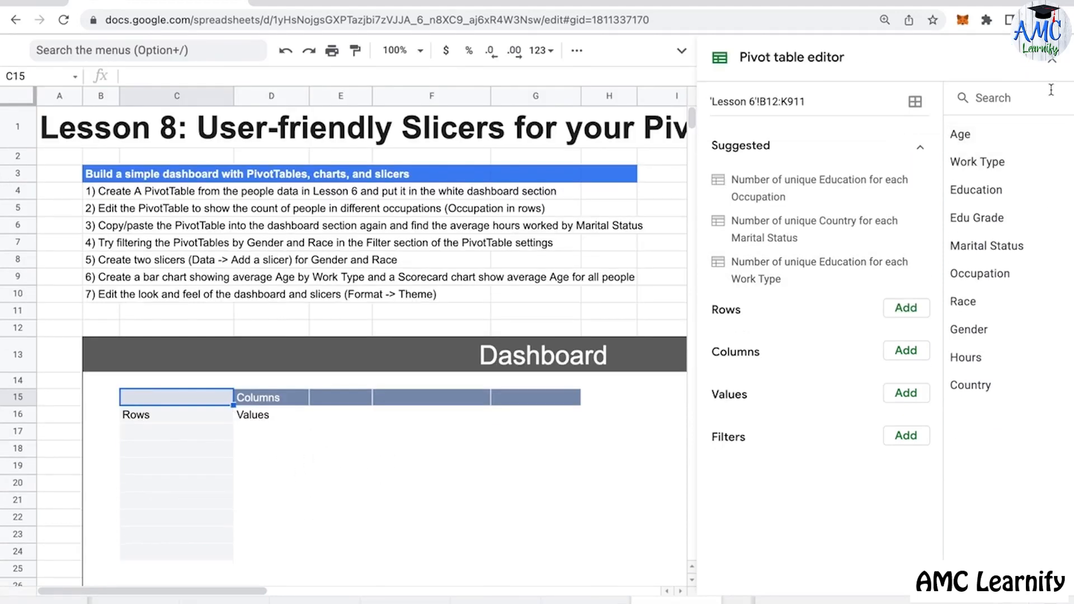
# Step: Add Occupation to the rows and Age to the values of the Lesson 8 dashboard's pivot table
pyautogui.click(274, 448)
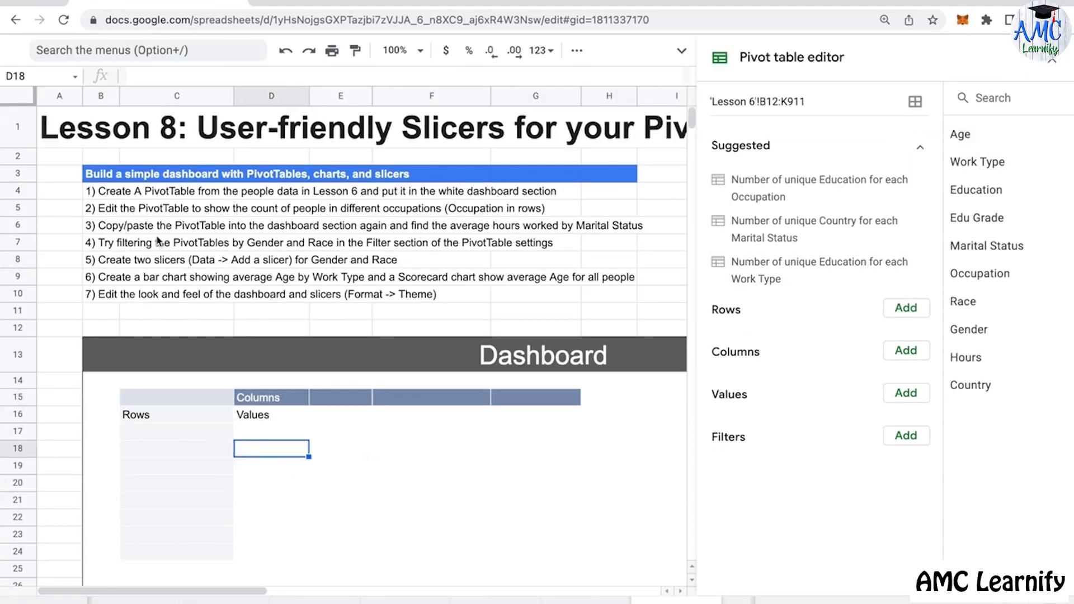
pyautogui.click(100, 213)
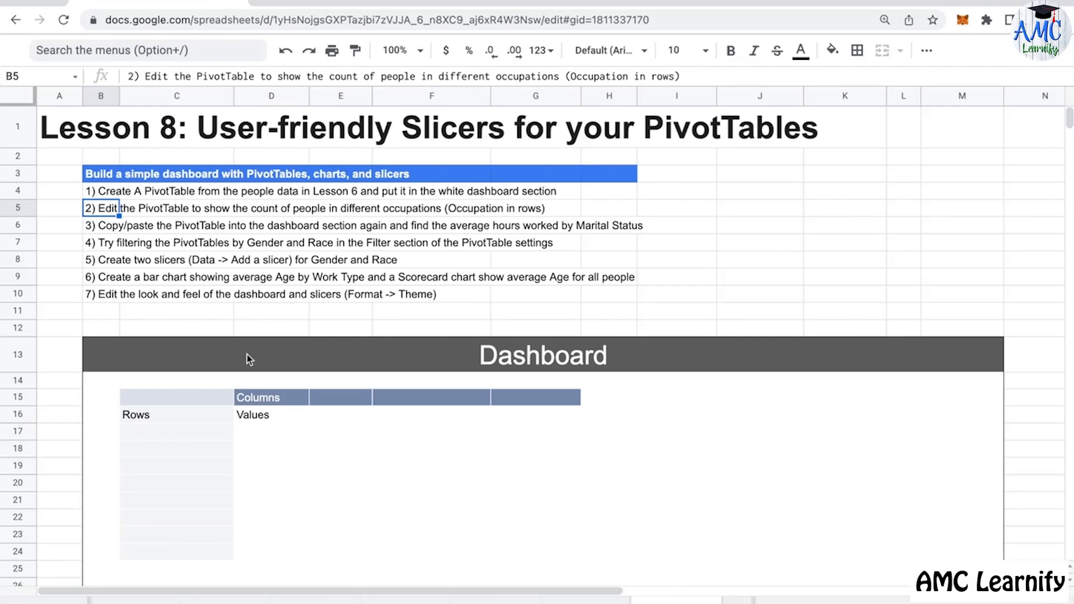
pyautogui.click(218, 434)
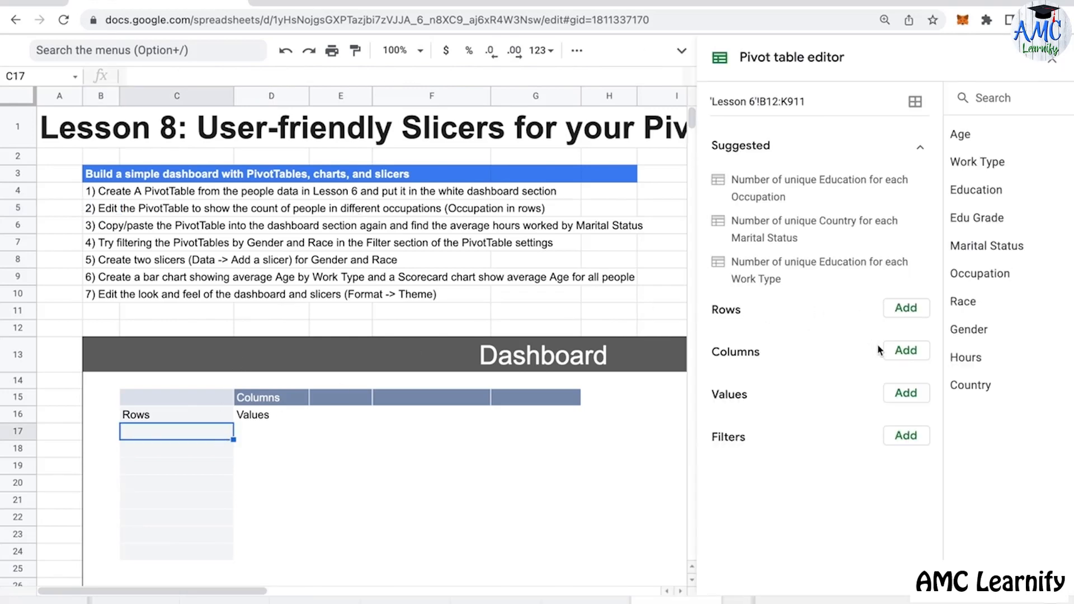
pyautogui.click(906, 308)
pyautogui.click(907, 468)
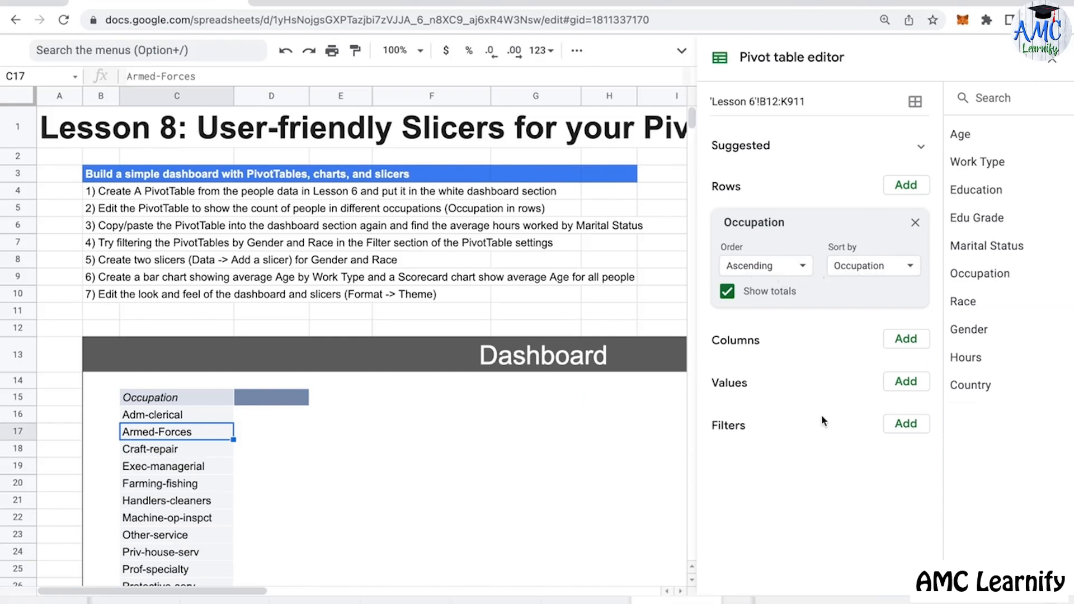
pyautogui.click(906, 381)
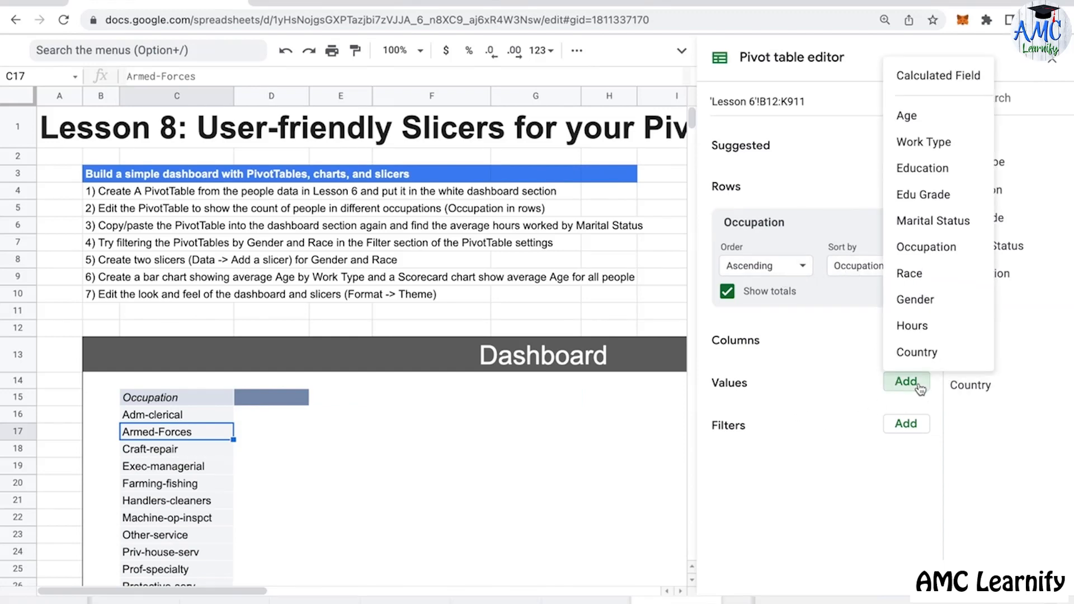
pyautogui.click(927, 116)
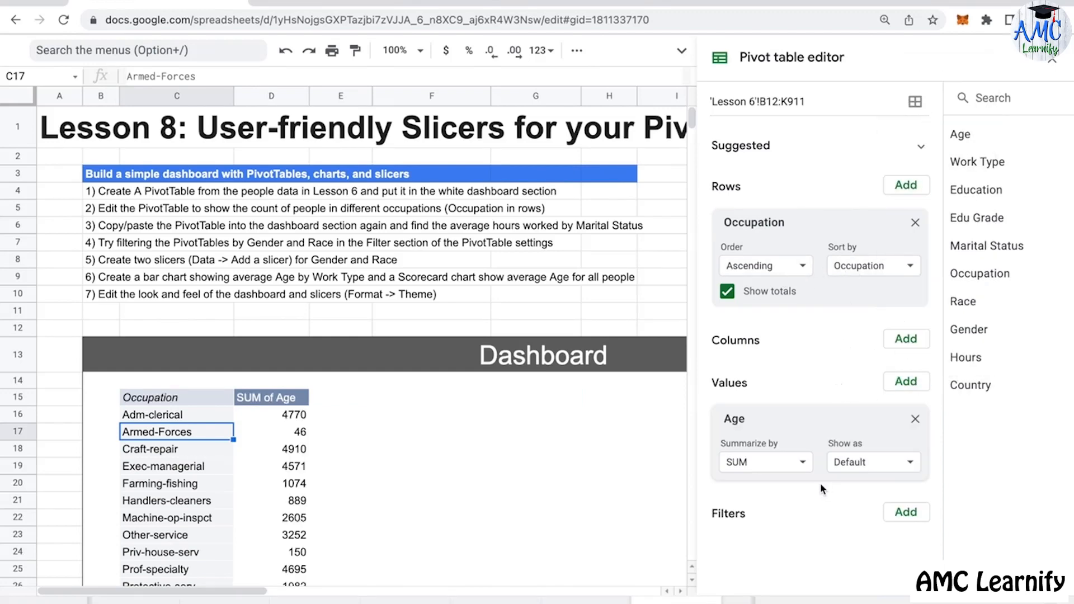
# Step: Summarize the Occupation pivot table's Age values by COUNTA and rename the value header in D15 to "# Of People"
pyautogui.click(803, 465)
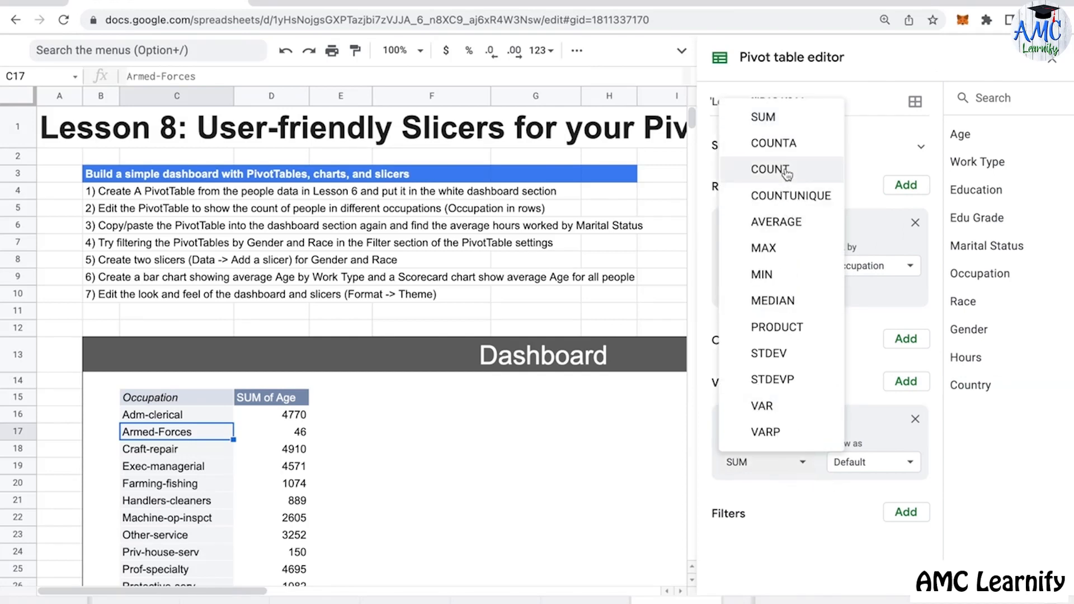
pyautogui.click(781, 144)
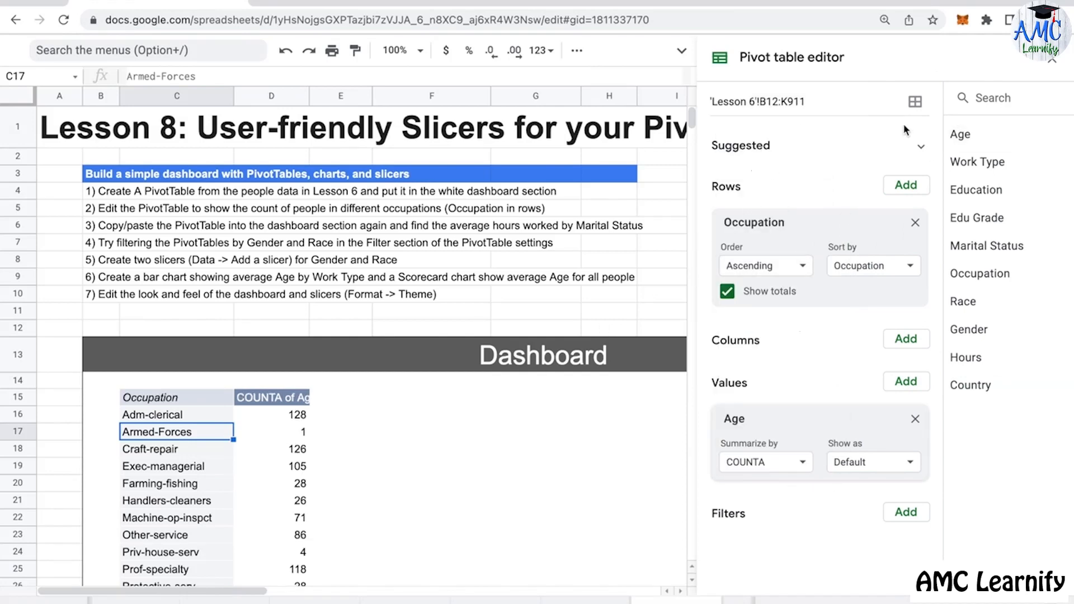
pyautogui.click(286, 403)
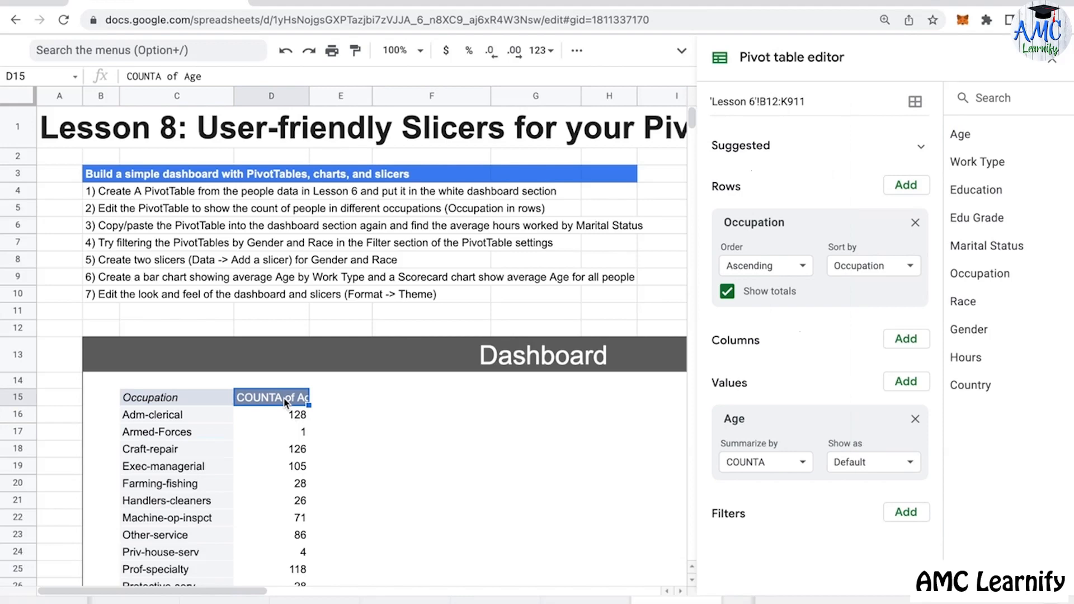
pyautogui.write('Num')
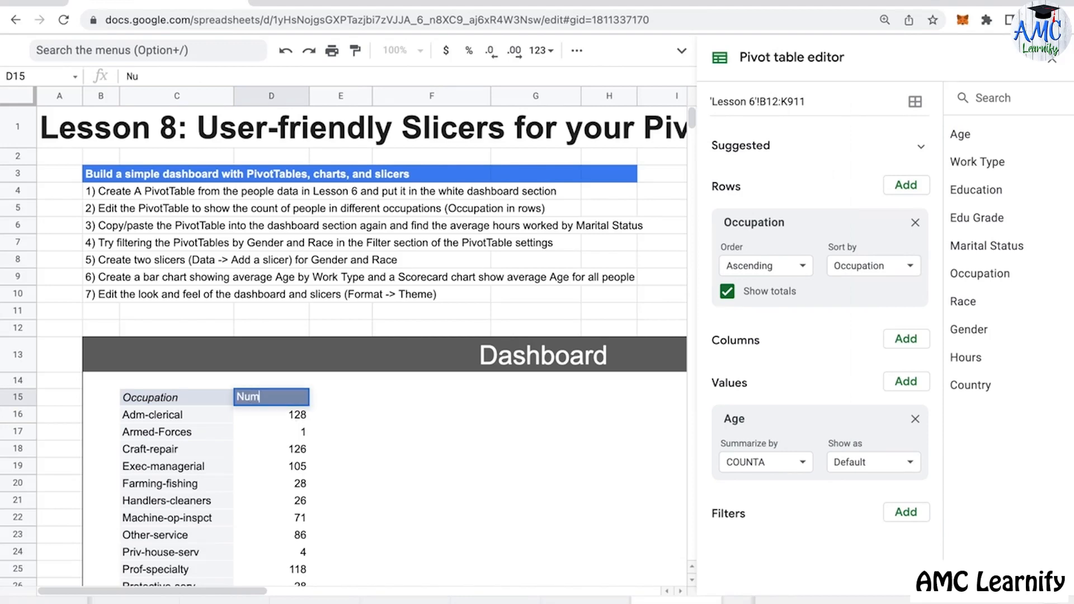
pyautogui.press('BackSpace')
pyautogui.press('BackSpace')
pyautogui.write('# Of People')
pyautogui.press('Return')
pyautogui.scroll(-5, 438, 469)
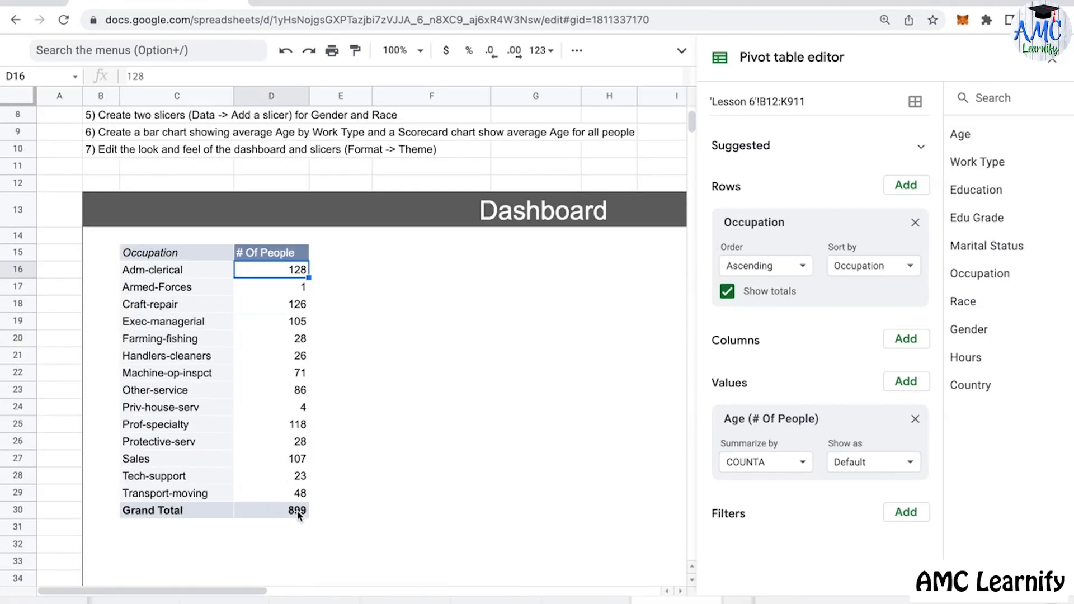
pyautogui.click(297, 496)
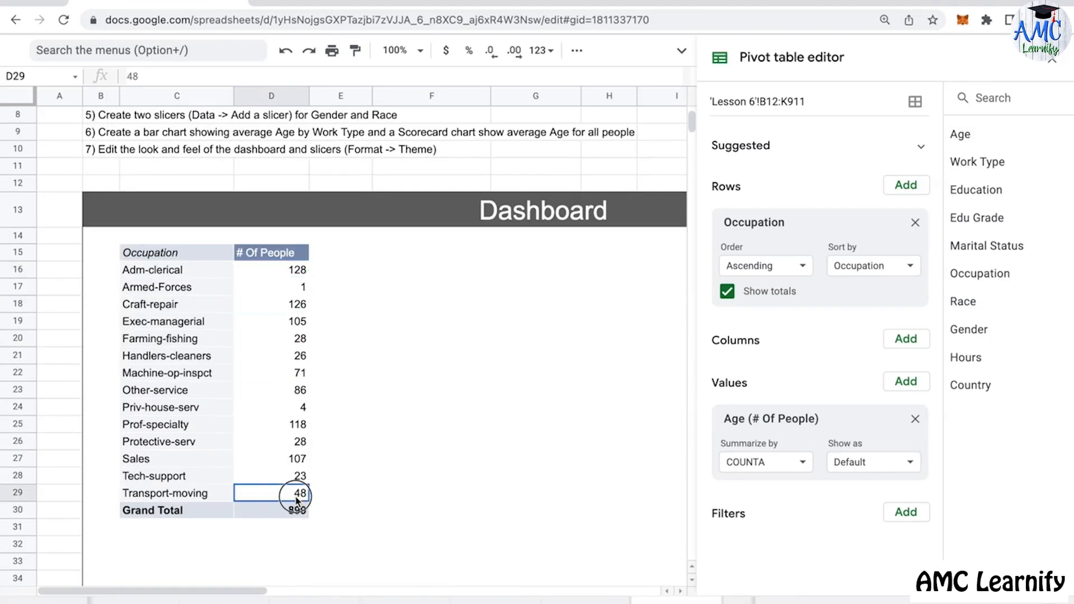
# Step: Copy the whole Occupation pivot table, C15:D30, and paste it into the dashboard at cell F15
pyautogui.click(166, 255)
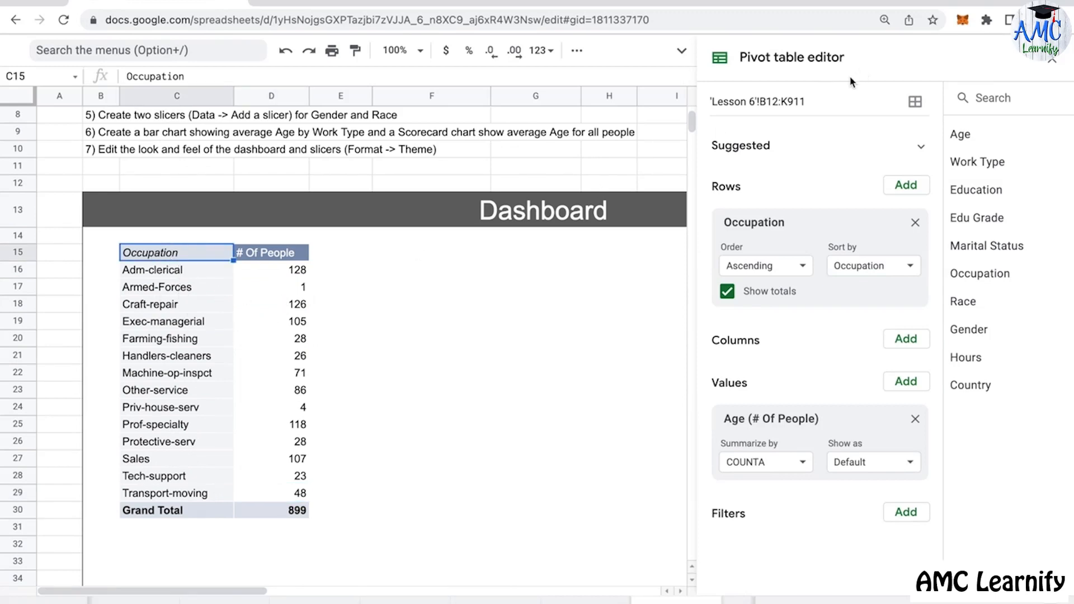
pyautogui.scroll(5, 378, 269)
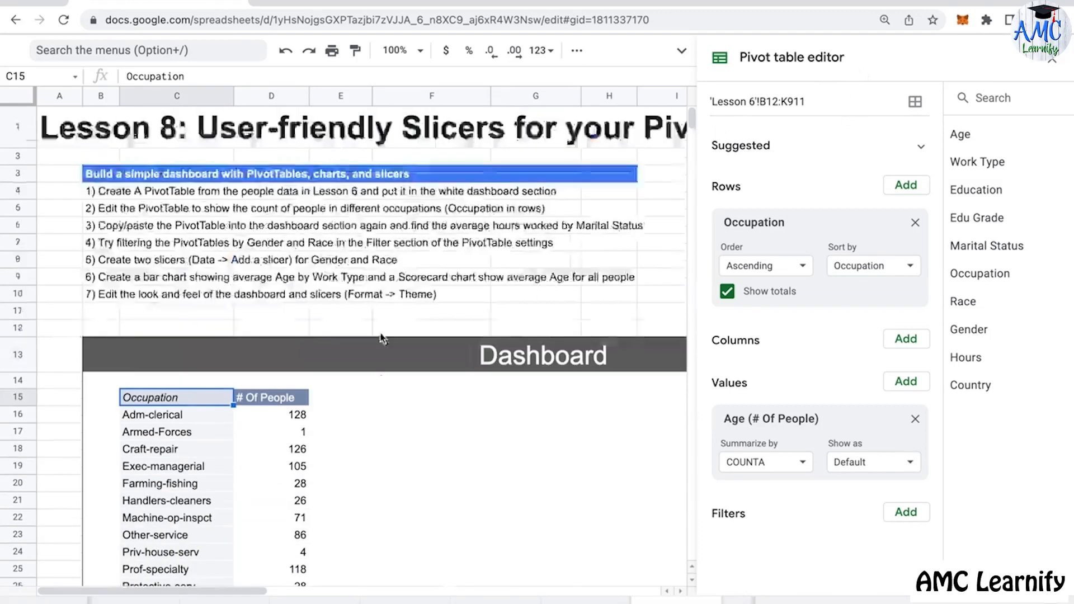
pyautogui.click(1053, 61)
pyautogui.click(100, 229)
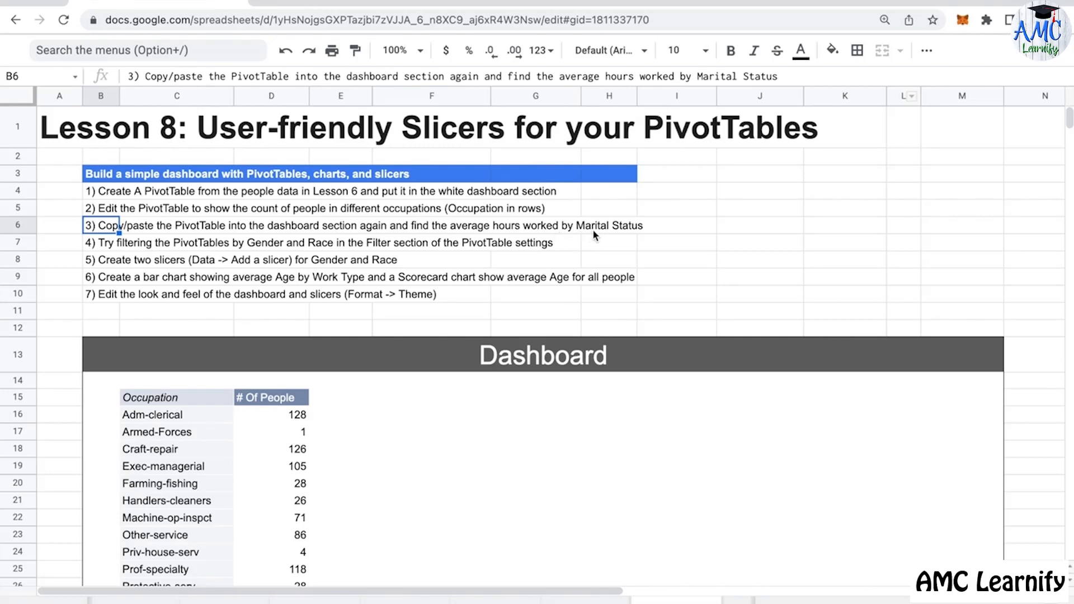
pyautogui.scroll(-5, 594, 233)
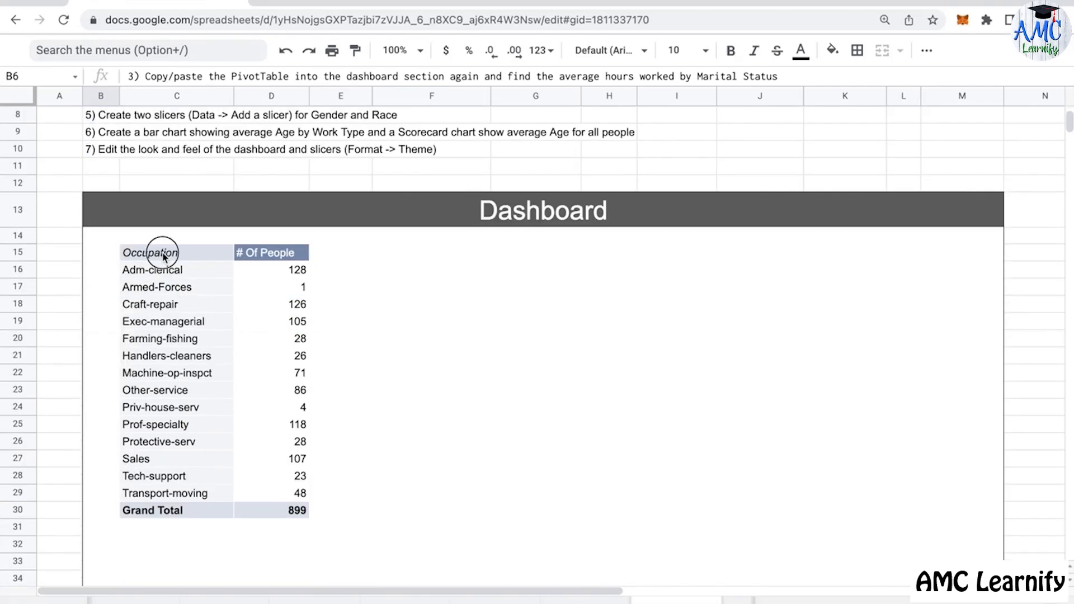
pyautogui.moveTo(163, 255); pyautogui.dragTo(297, 509)
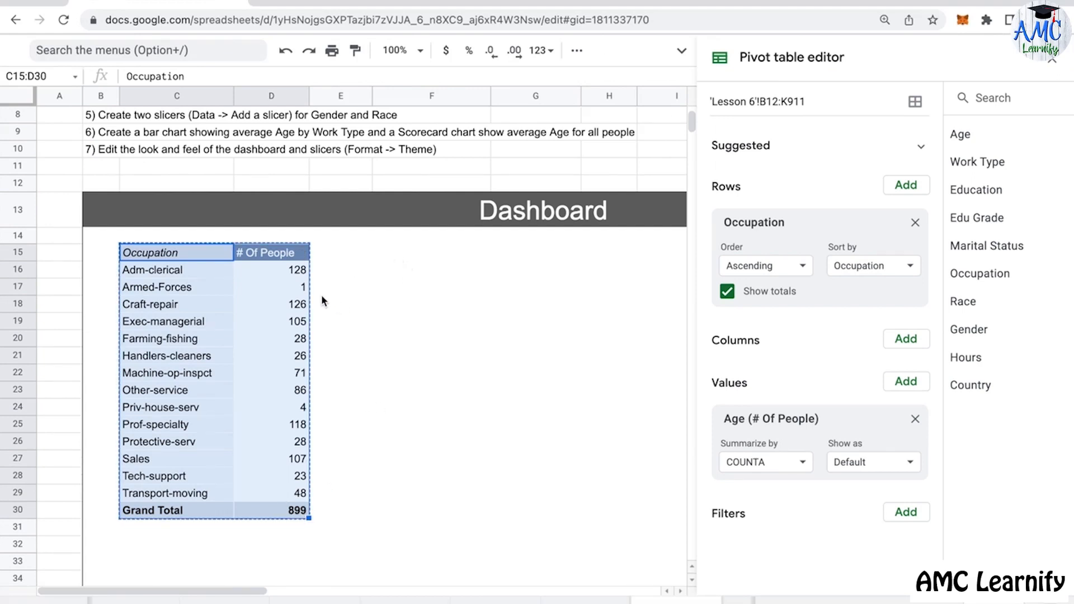
pyautogui.click(404, 259)
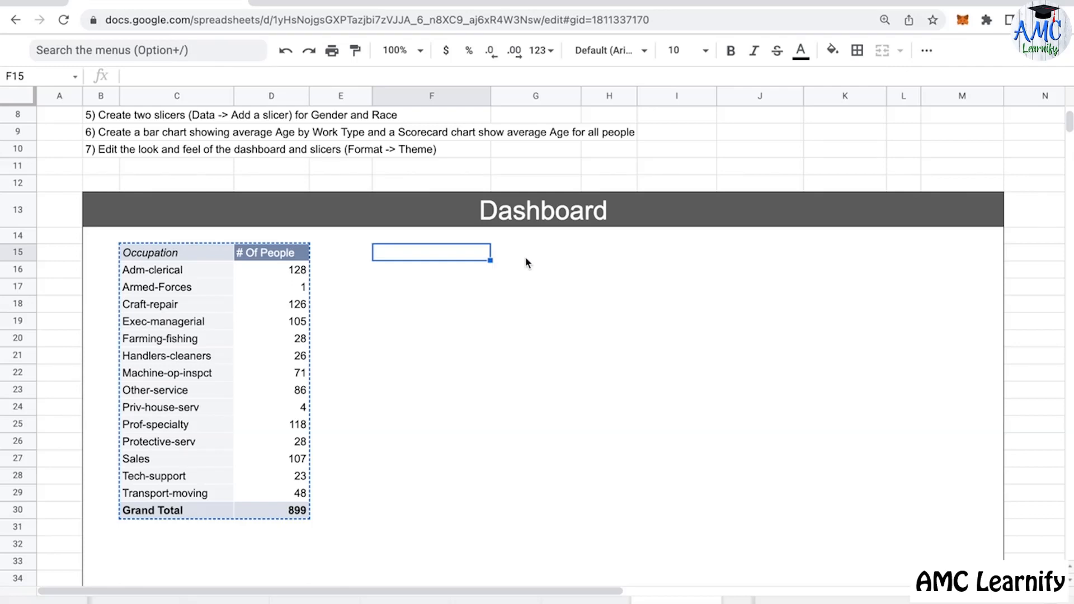
pyautogui.hotkey('ctrl', 'v')
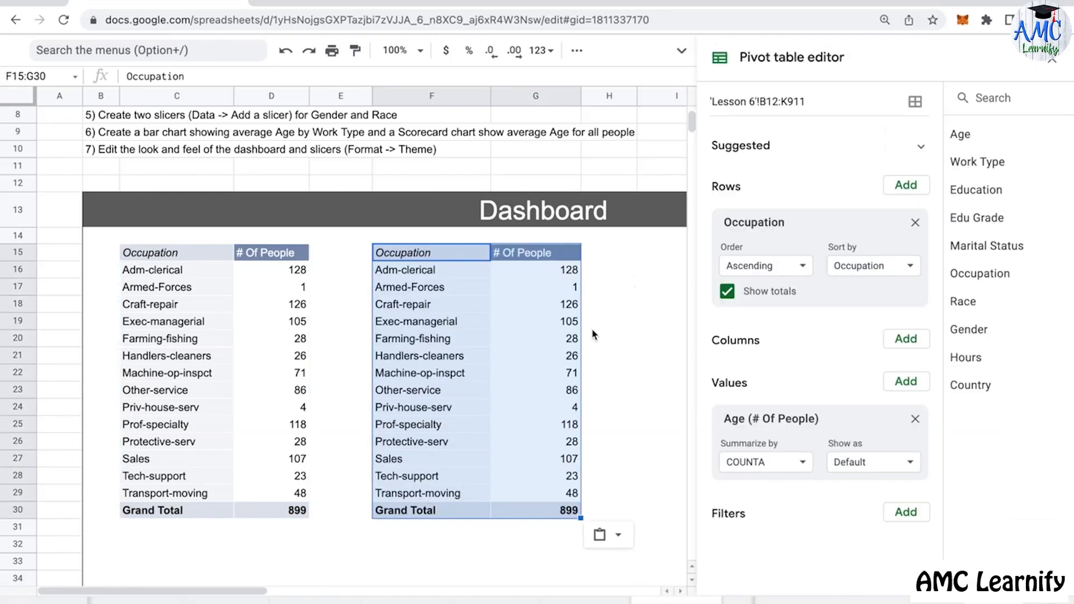
# Step: Replace Occupation with Marital Status in the rows of the copied pivot table
pyautogui.scroll(4, 631, 300)
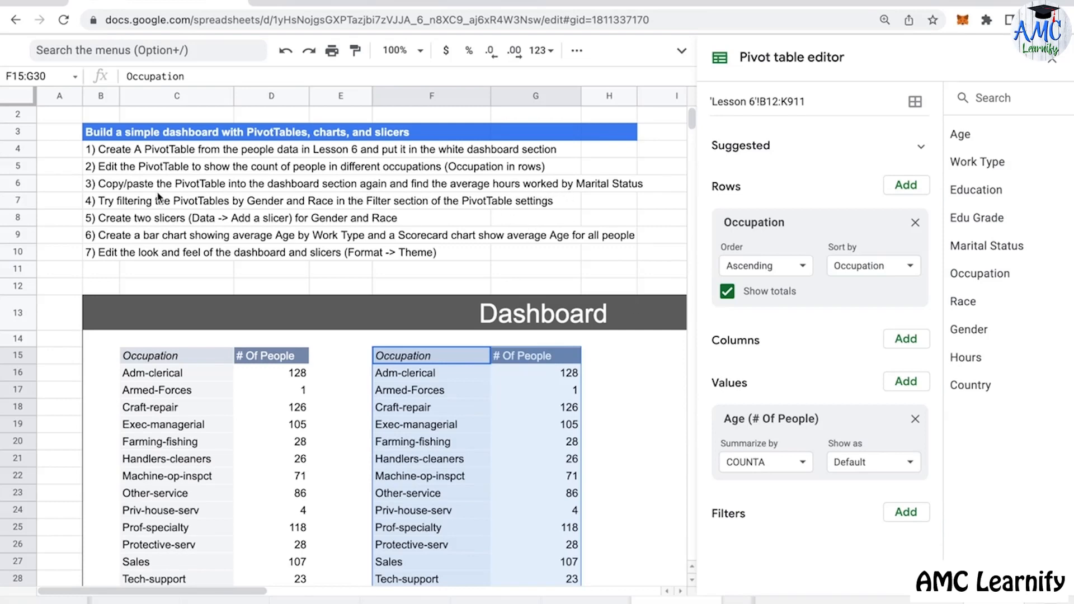
pyautogui.click(915, 225)
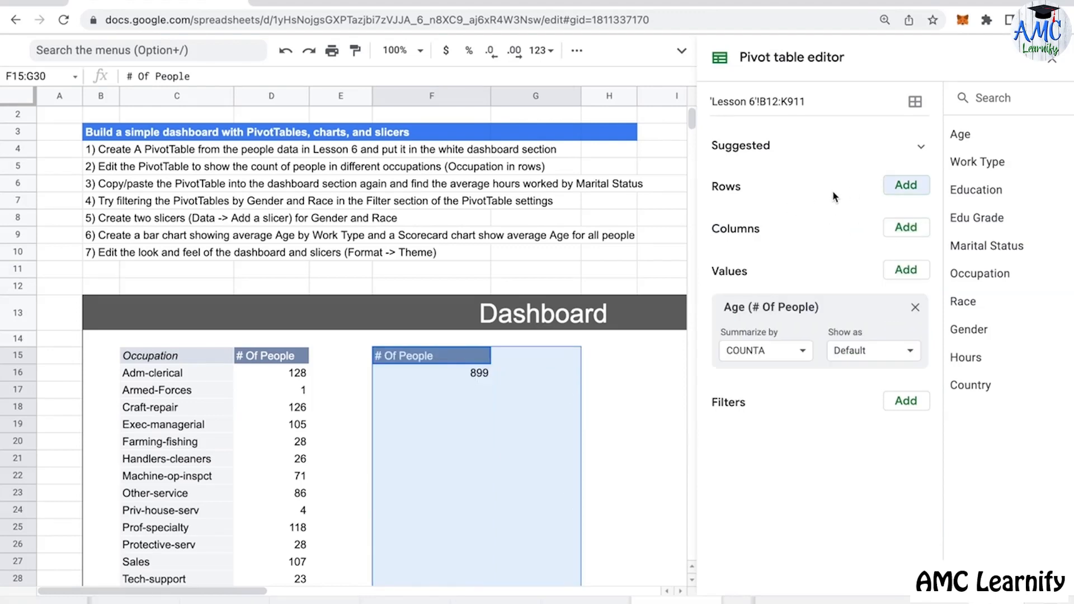
pyautogui.click(906, 184)
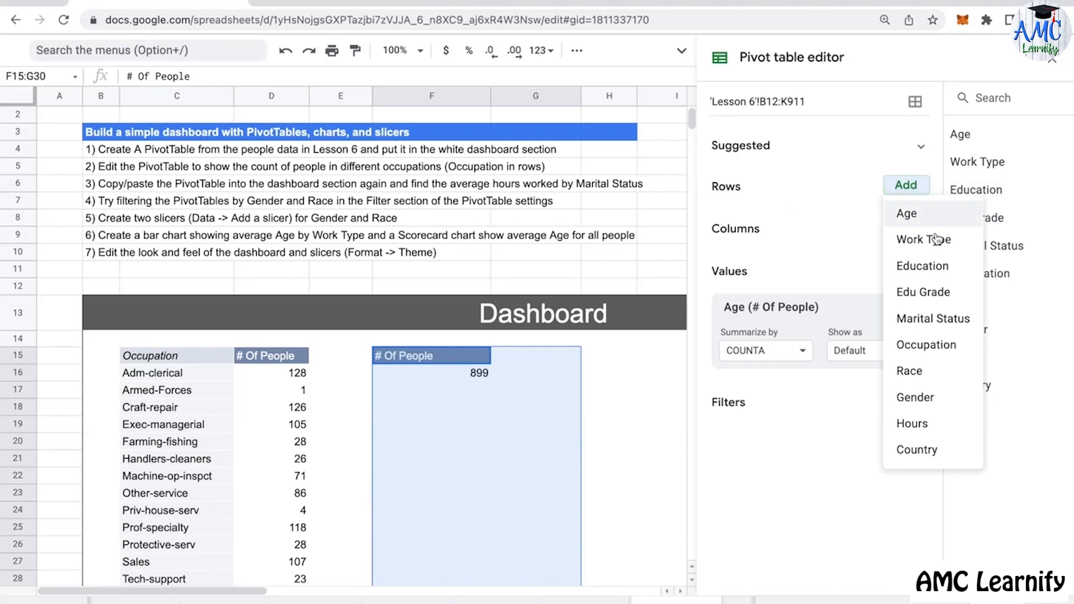
pyautogui.click(944, 320)
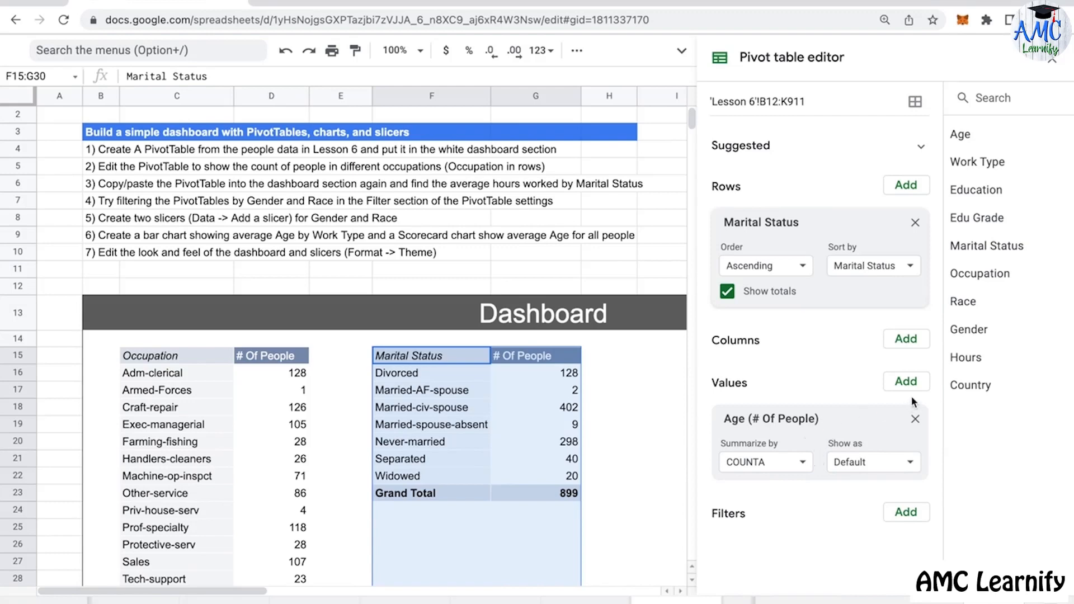
# Step: Replace the Age values of the Marital Status pivot table with Hours, summarized by AVERAGE
pyautogui.click(916, 419)
pyautogui.click(914, 386)
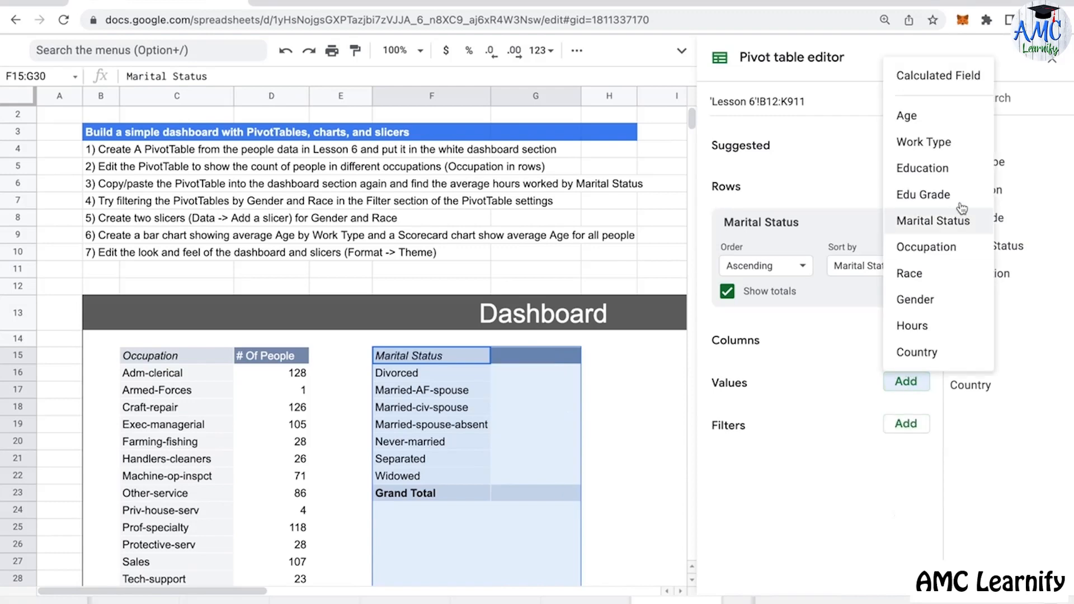
pyautogui.click(941, 326)
pyautogui.click(801, 470)
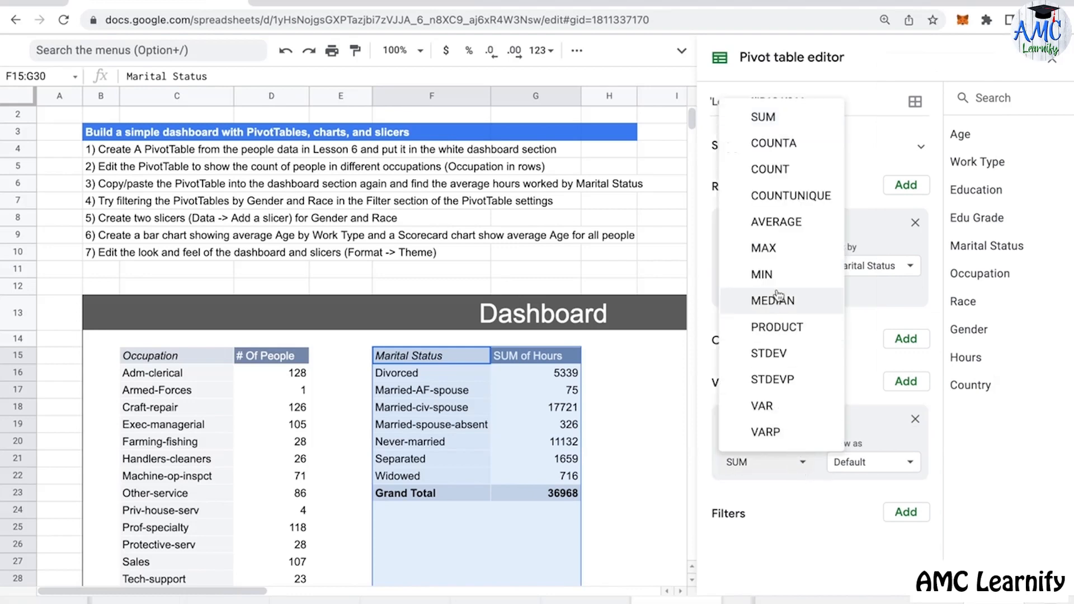
pyautogui.click(786, 224)
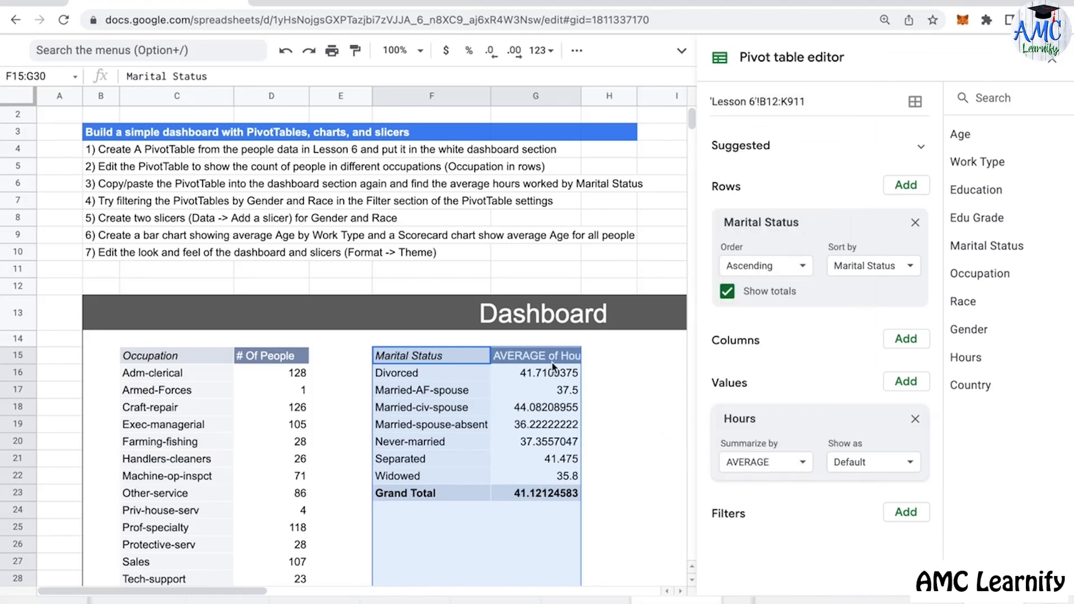
# Step: Rename the average hours header in cell G15 to "Avg Hours Worked"
pyautogui.click(553, 357)
pyautogui.click(813, 364)
pyautogui.click(552, 356)
pyautogui.click(552, 358)
pyautogui.click(552, 361)
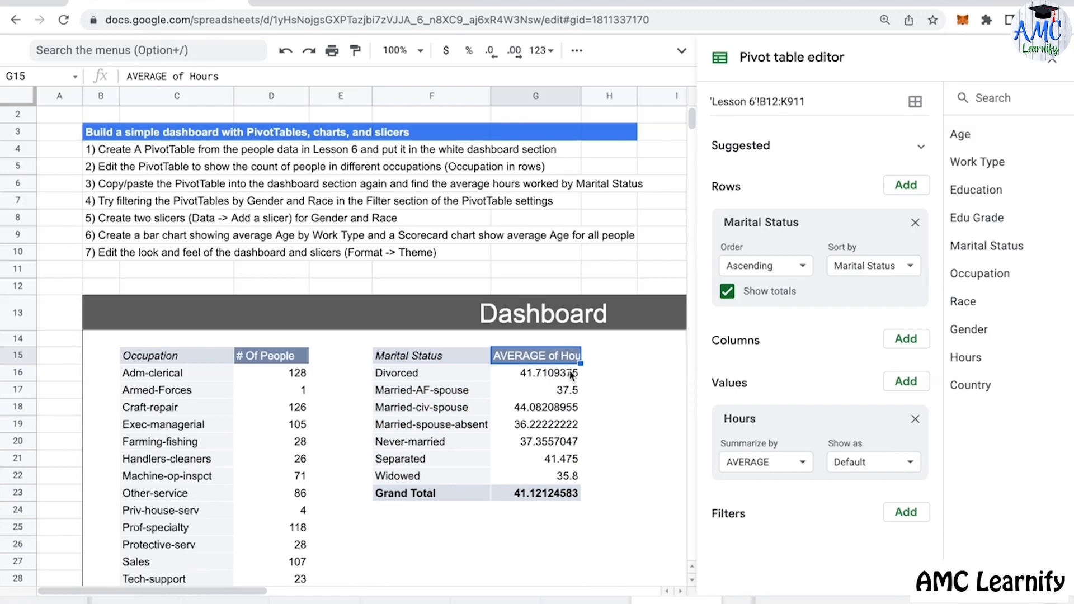
pyautogui.write('Avg Hours Wo')
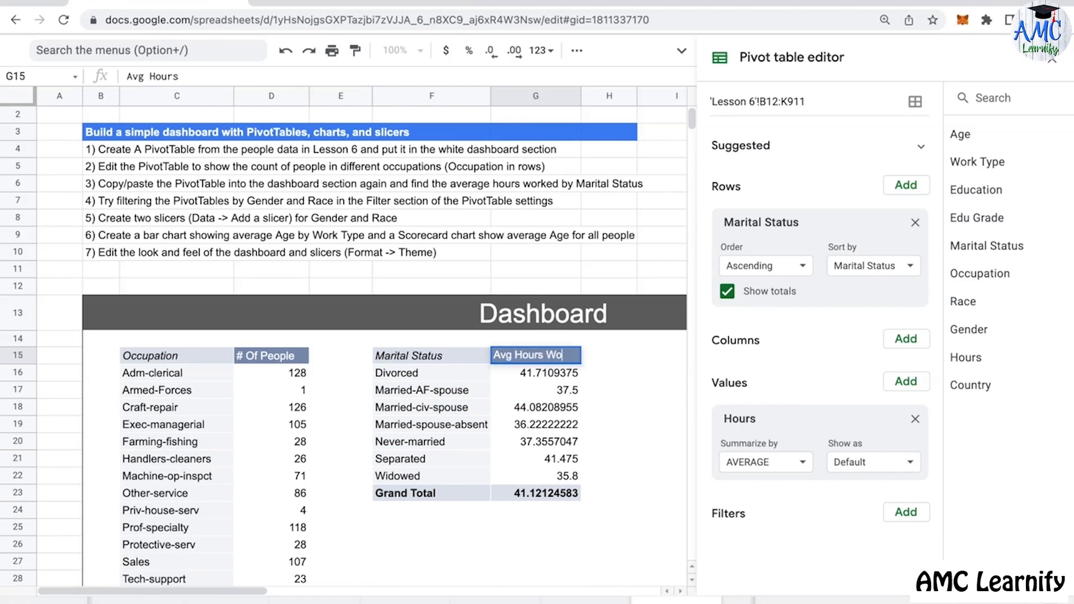
pyautogui.write('rked')
pyautogui.press('Return')
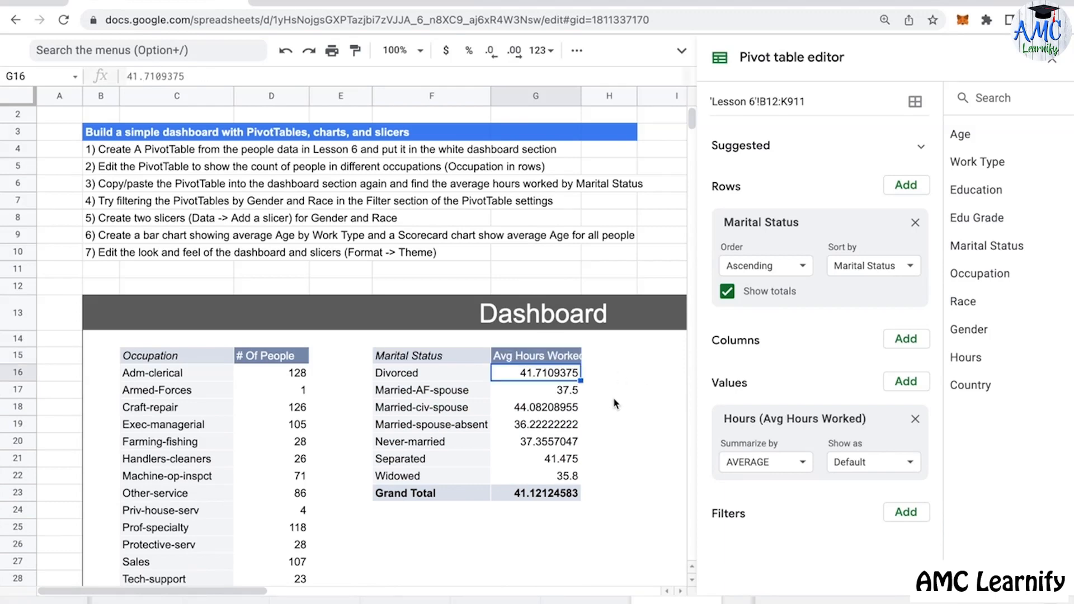
# Step: Format the average hours in G16:G23 to one decimal place and close the pivot table editor
pyautogui.scroll(-1, 613, 397)
pyautogui.moveTo(566, 340); pyautogui.dragTo(570, 458)
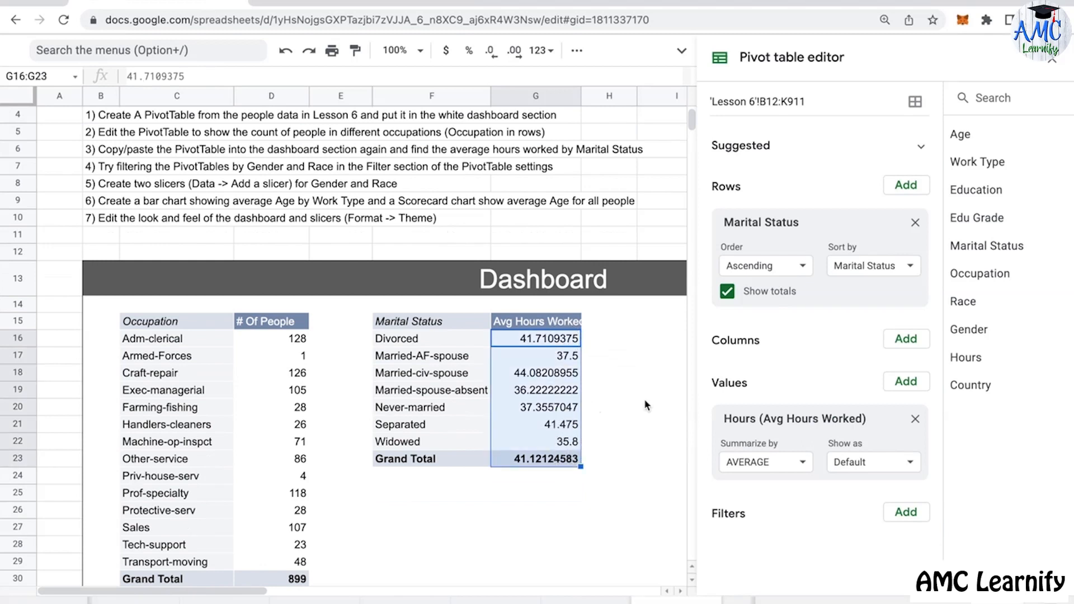
pyautogui.click(511, 56)
pyautogui.click(497, 56)
pyautogui.click(498, 55)
pyautogui.click(498, 56)
pyautogui.click(498, 55)
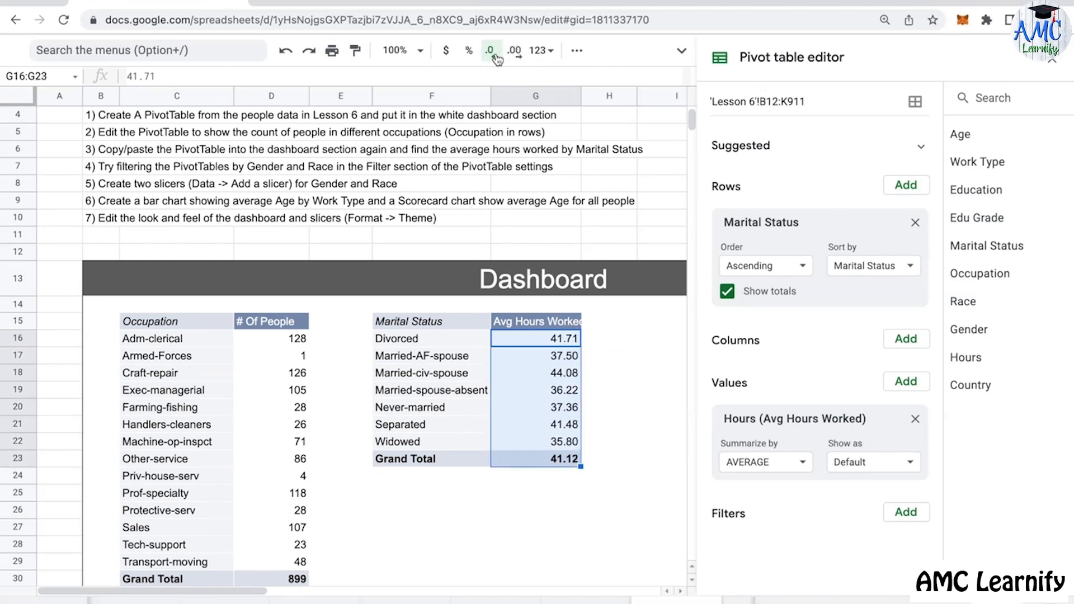
pyautogui.click(497, 55)
pyautogui.click(678, 323)
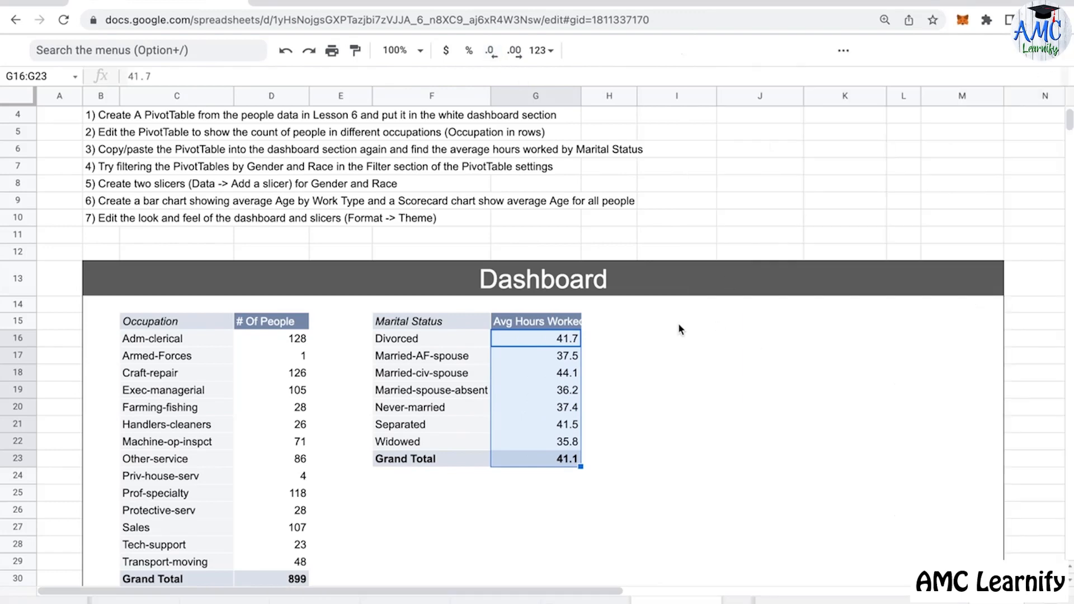
pyautogui.click(495, 372)
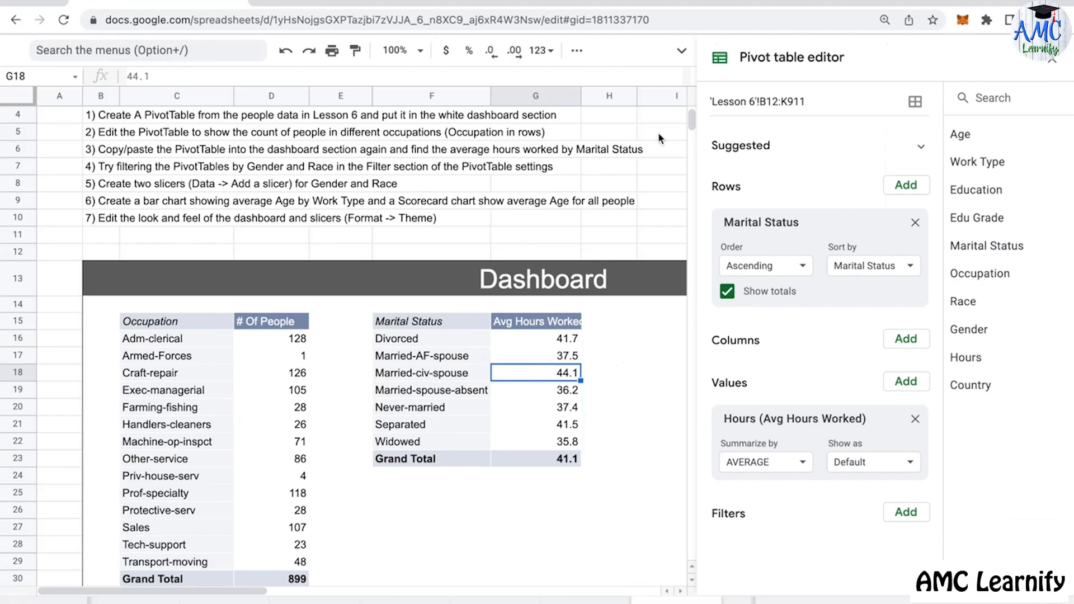
pyautogui.click(1062, 60)
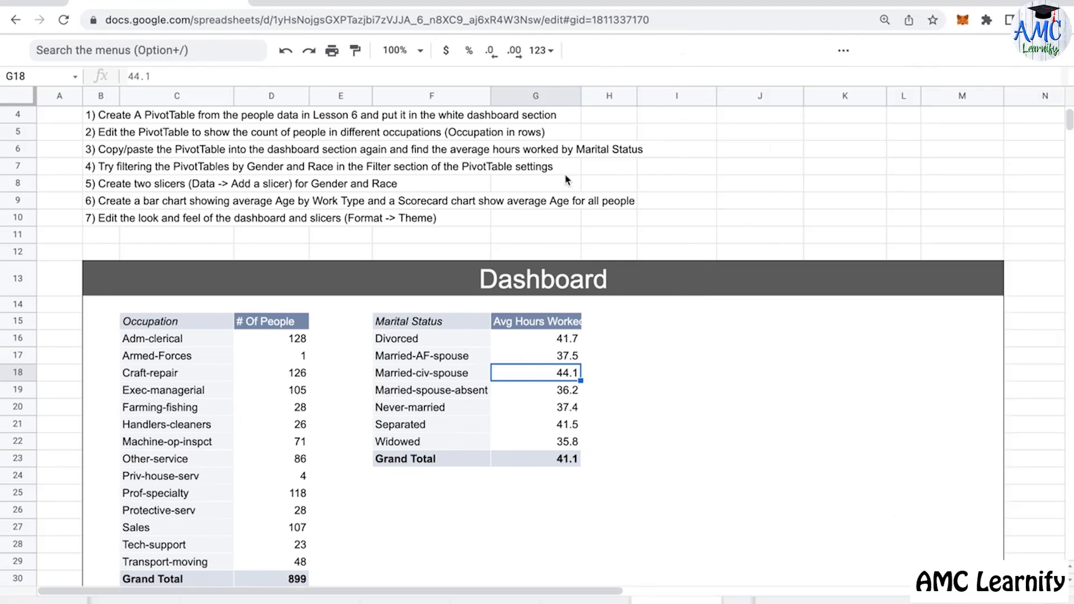
# Step: Read instruction 4 about filtering by Gender and Race and examine the Occupation pivot table it applies to
pyautogui.scroll(-2, 502, 408)
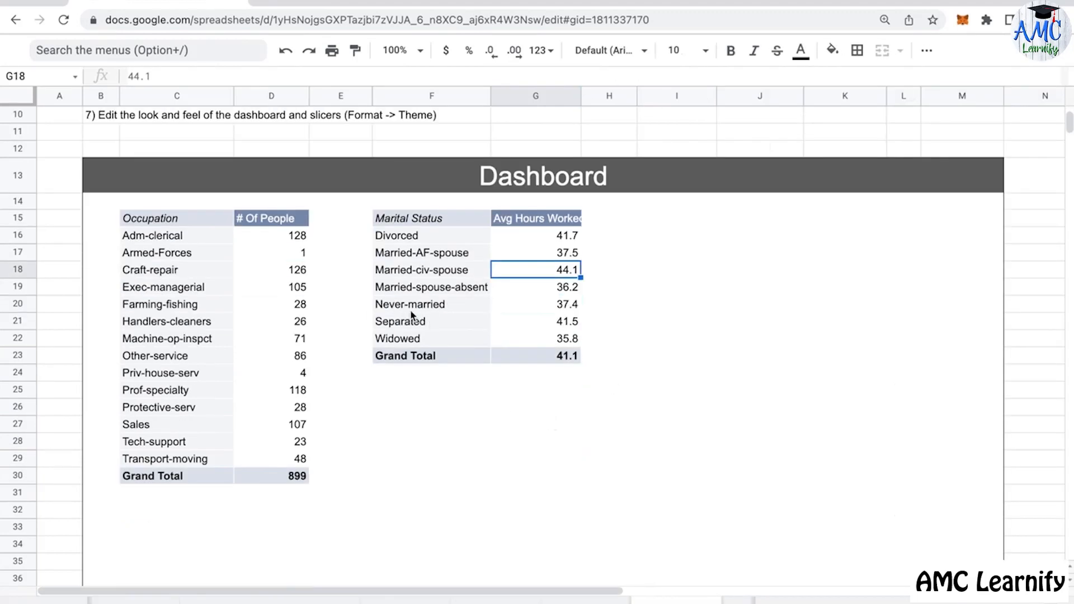
pyautogui.scroll(3, 412, 315)
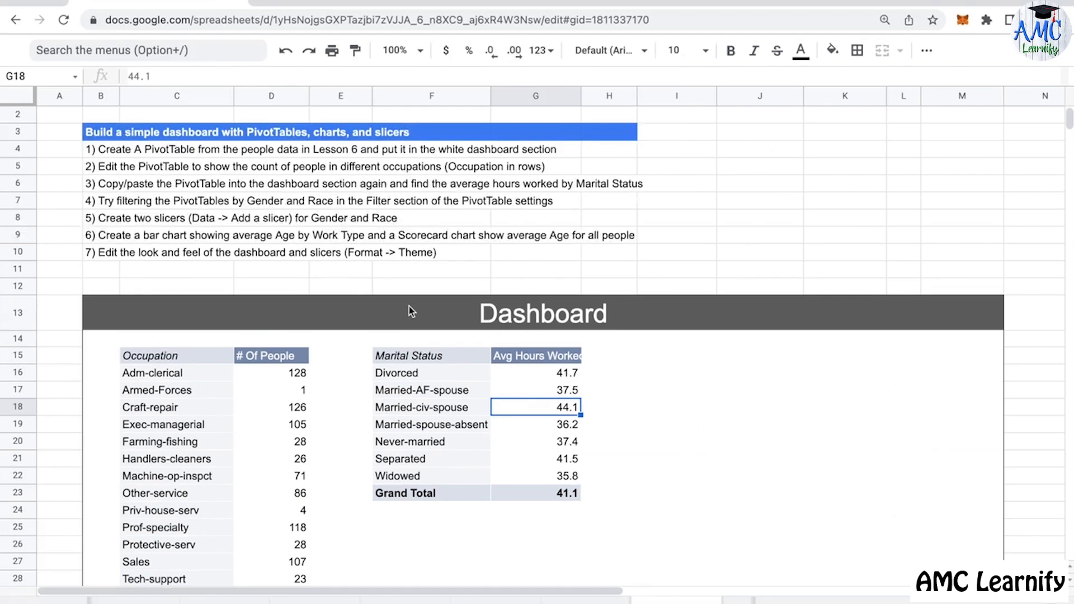
pyautogui.click(109, 202)
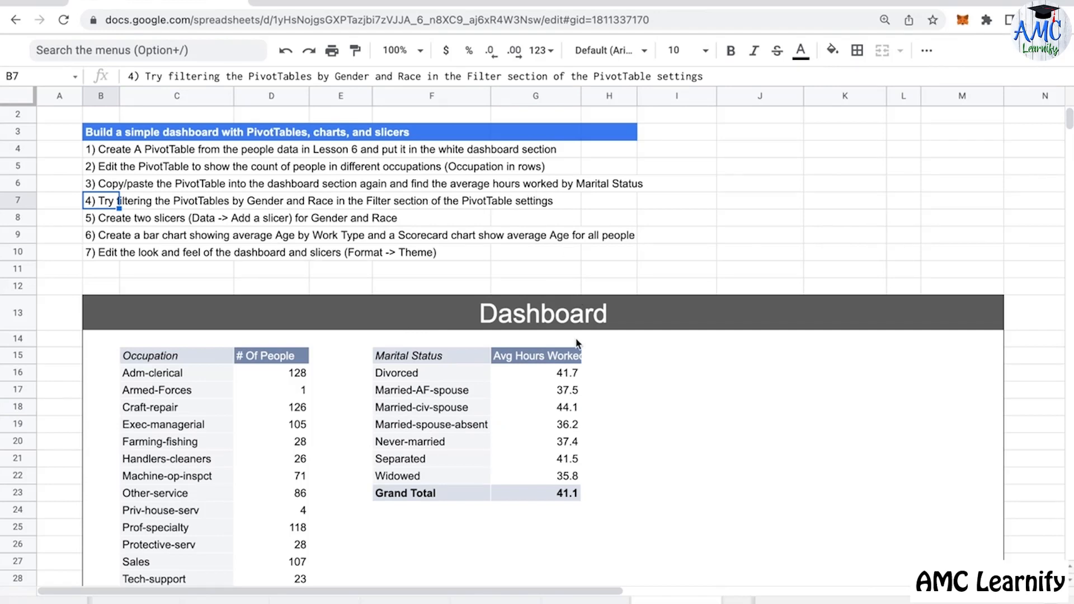
pyautogui.scroll(-3, 542, 334)
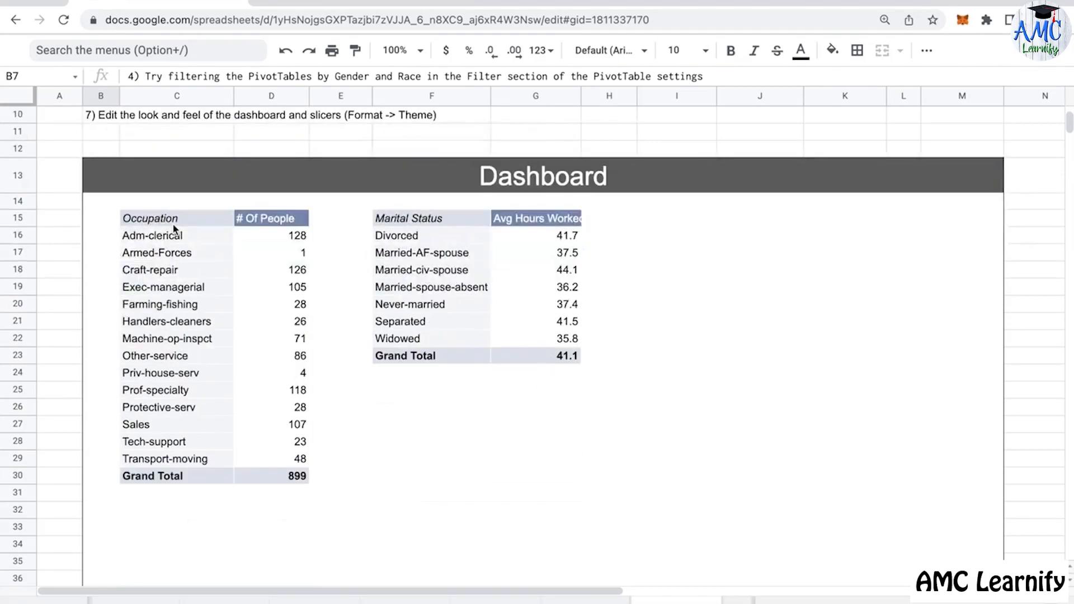
pyautogui.moveTo(173, 225); pyautogui.dragTo(277, 462)
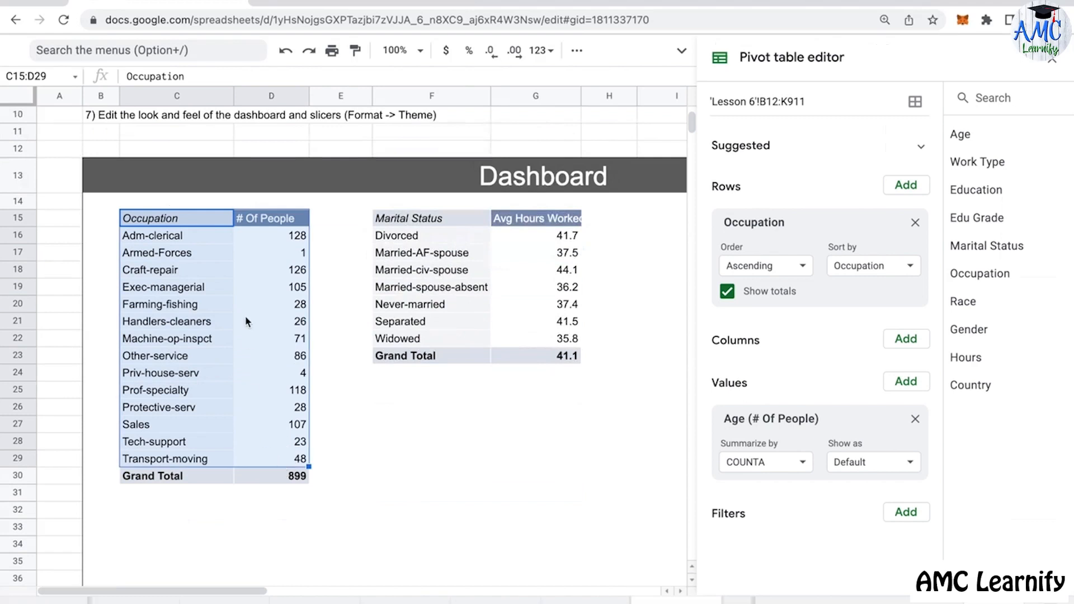
pyautogui.click(245, 321)
pyautogui.click(246, 320)
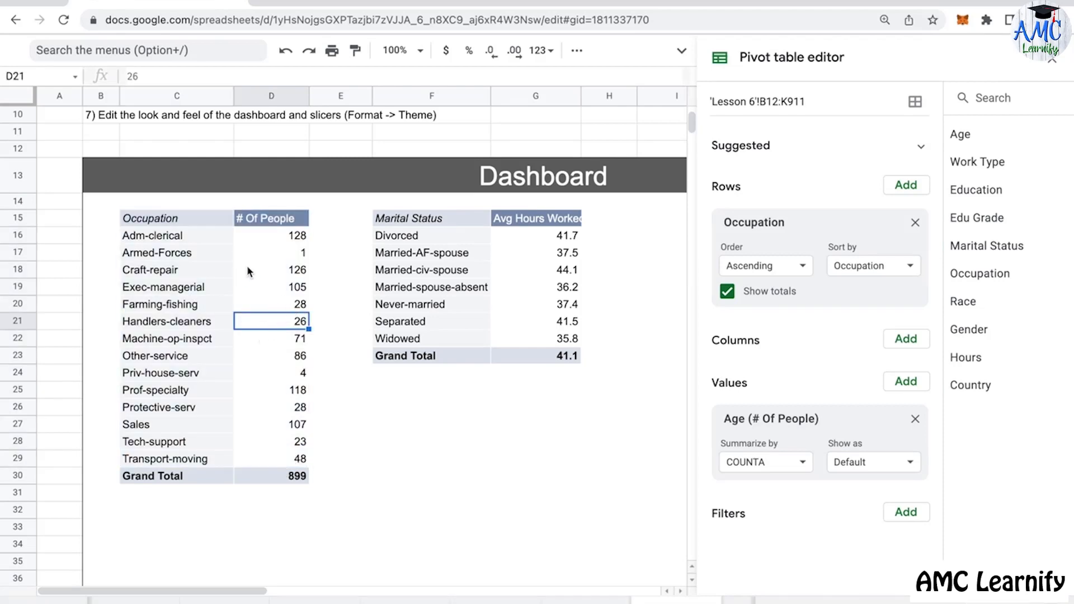
pyautogui.moveTo(193, 219); pyautogui.dragTo(280, 464)
pyautogui.click(245, 318)
pyautogui.moveTo(190, 219); pyautogui.dragTo(281, 468)
pyautogui.click(245, 317)
# Step: Add a Gender filter to the Occupation pivot table that shows only Female
pyautogui.click(182, 287)
pyautogui.click(900, 516)
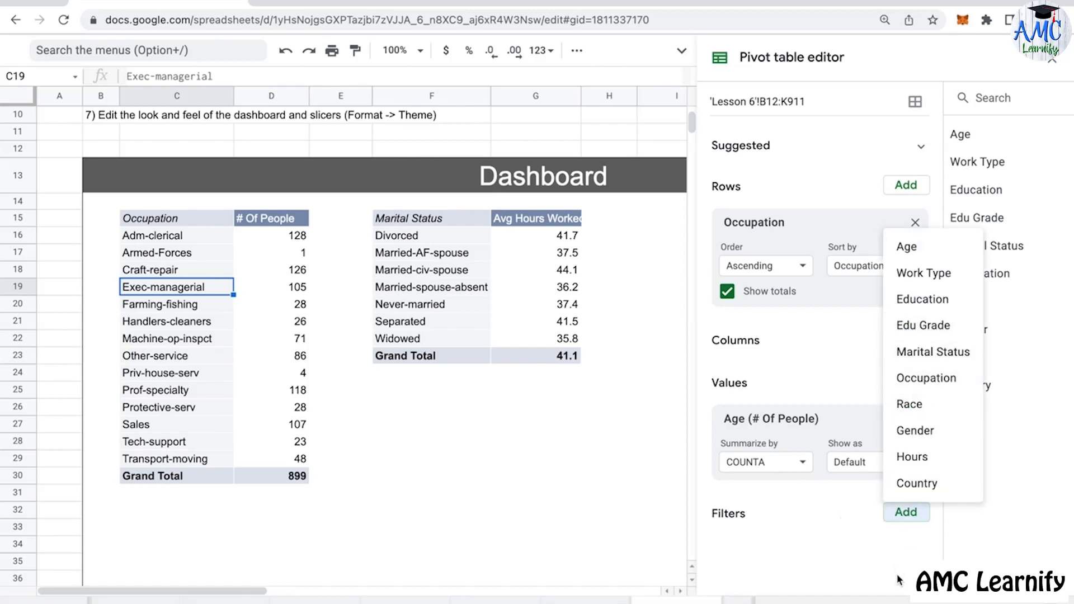
pyautogui.click(933, 431)
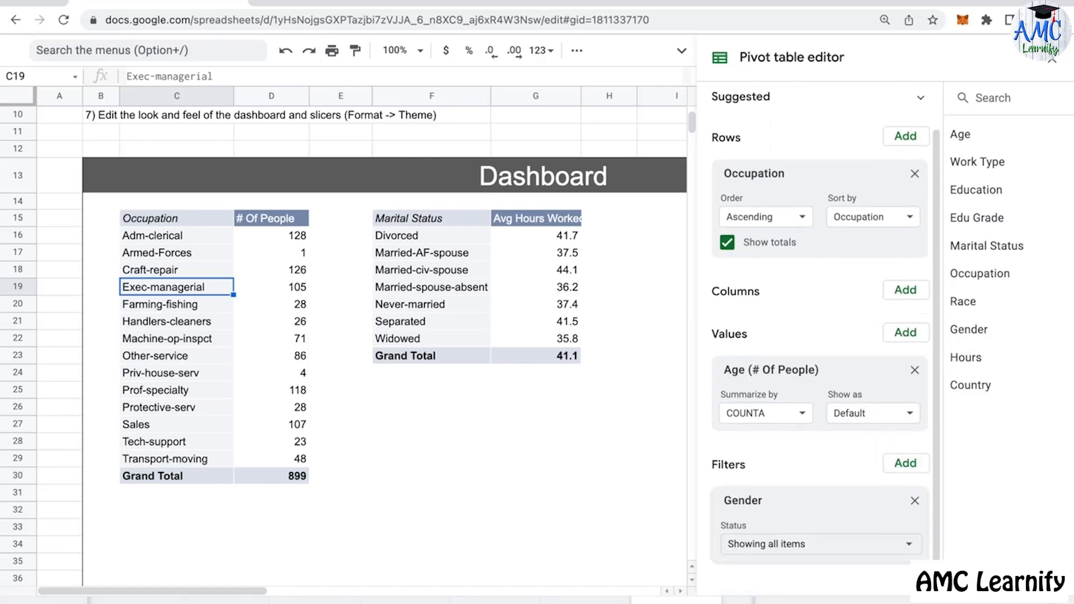
pyautogui.click(903, 544)
pyautogui.click(773, 494)
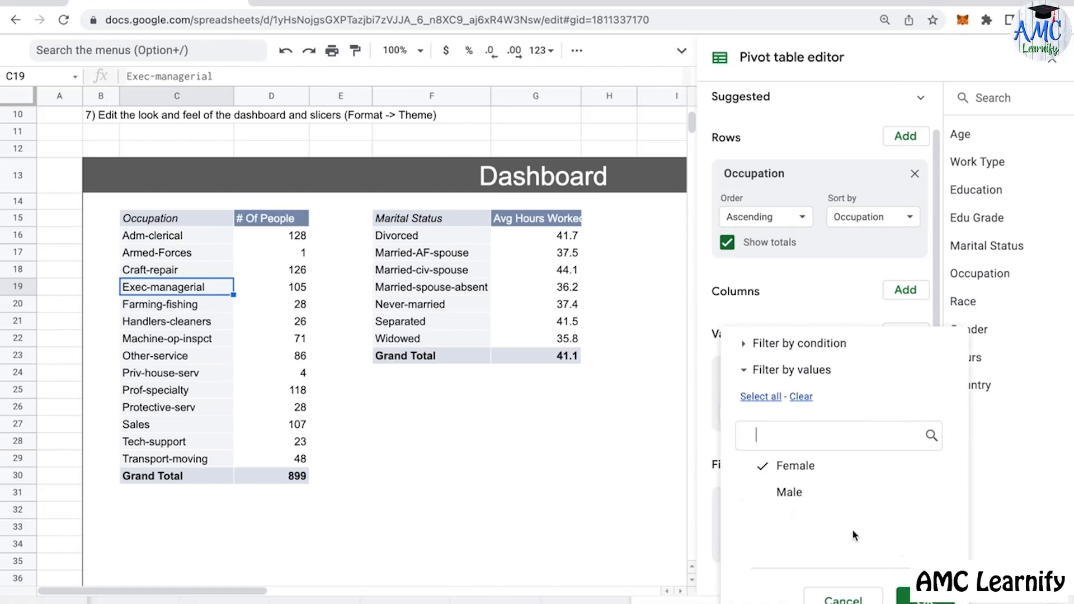
pyautogui.click(909, 597)
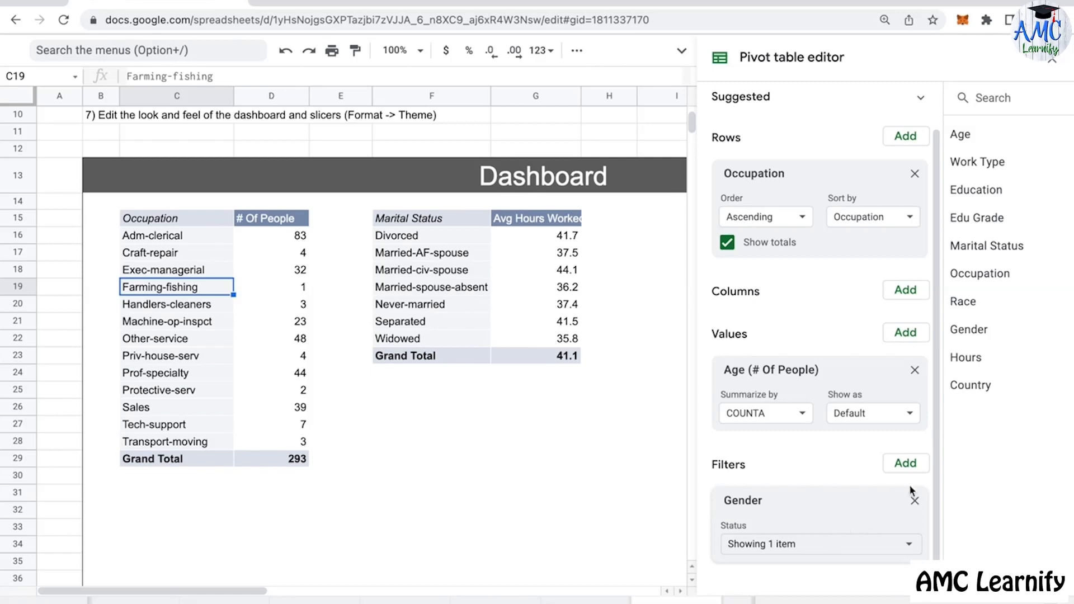
# Step: Add a Race filter showing only Asian-Pac-Islander to the Occupation pivot table and close its editor
pyautogui.click(908, 465)
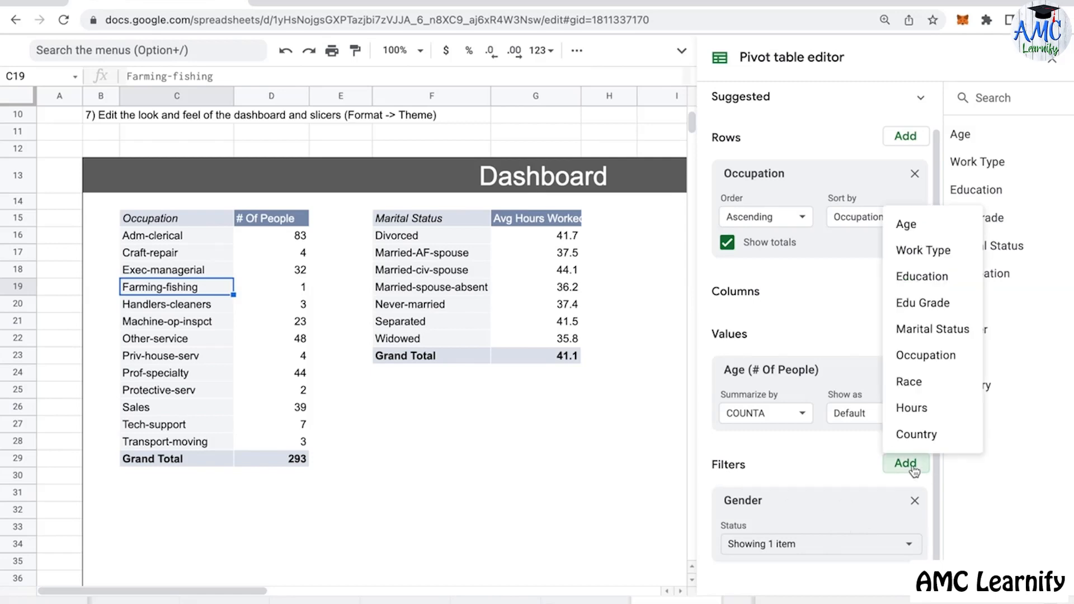
pyautogui.click(927, 385)
pyautogui.scroll(-1, 875, 439)
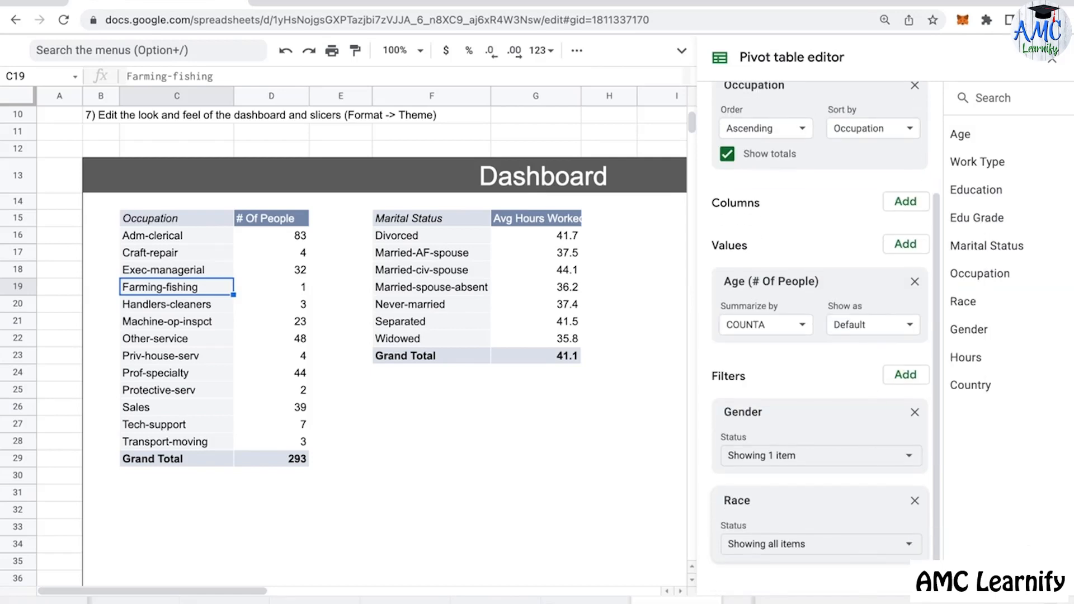
pyautogui.click(909, 546)
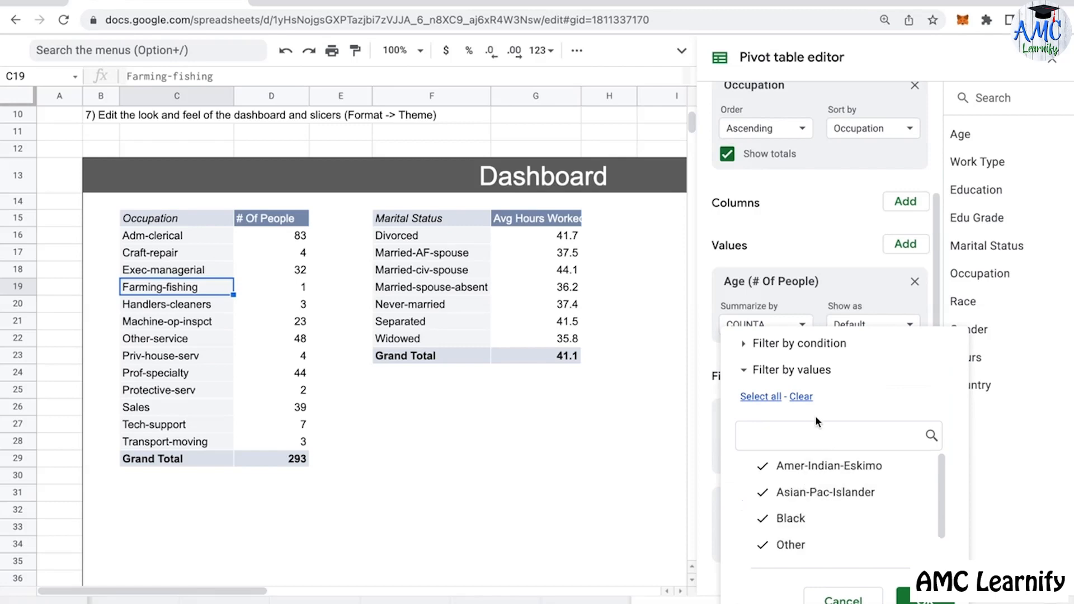
pyautogui.click(801, 397)
pyautogui.click(833, 497)
pyautogui.click(913, 594)
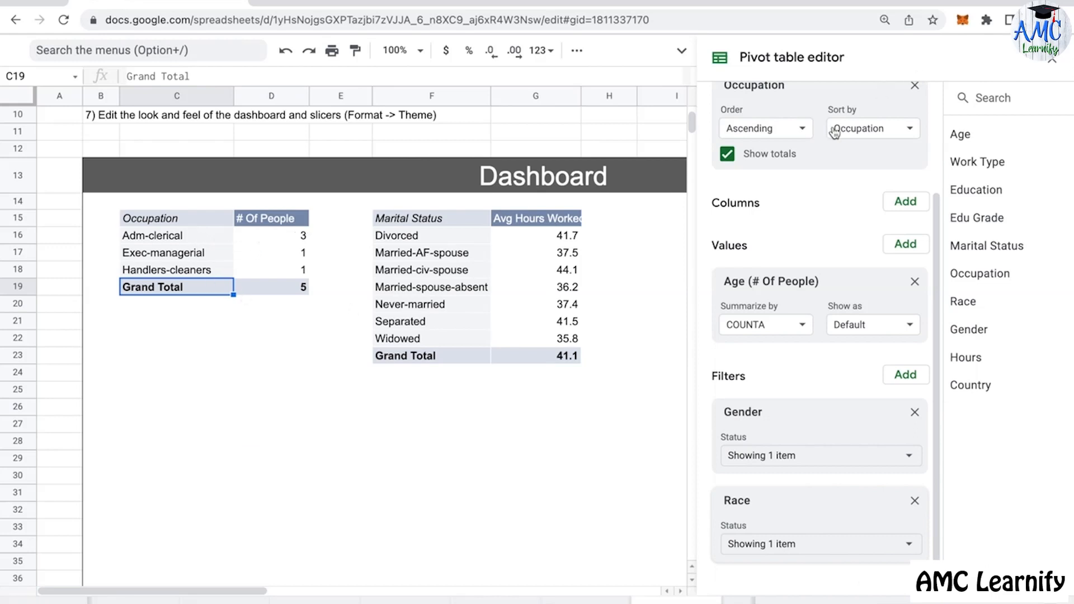
pyautogui.click(1040, 65)
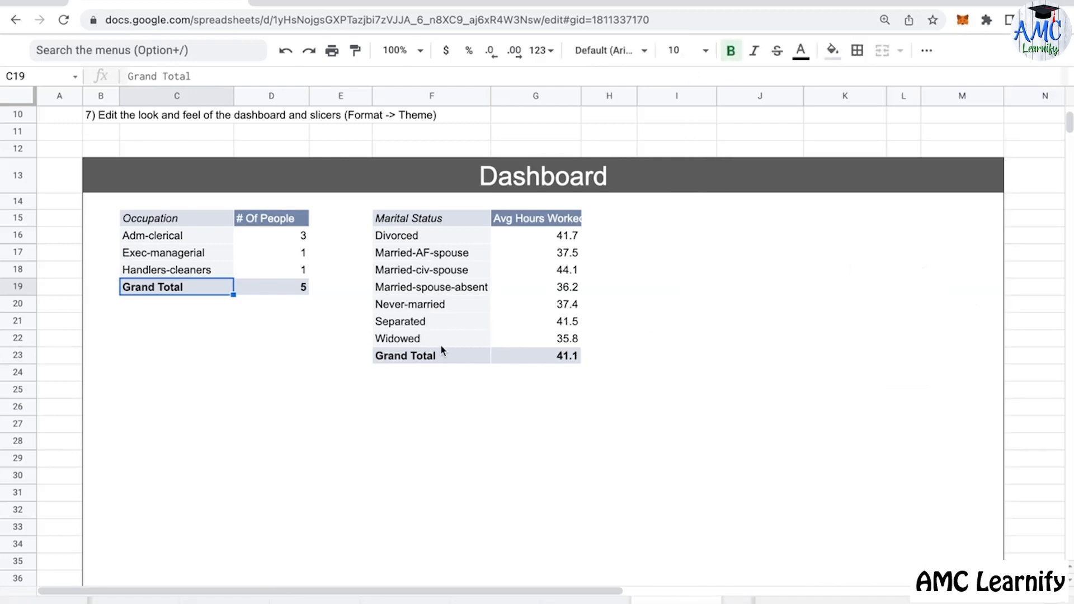
pyautogui.click(620, 374)
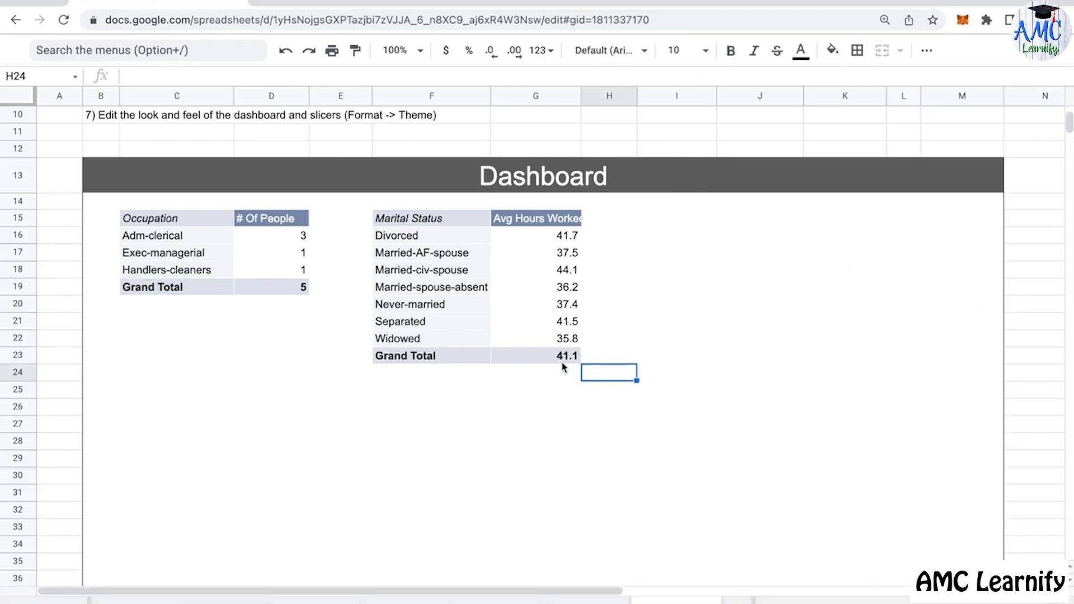
# Step: Check the Gender filter values of the Occupation pivot table, close the editor and return to the lesson instructions
pyautogui.click(272, 256)
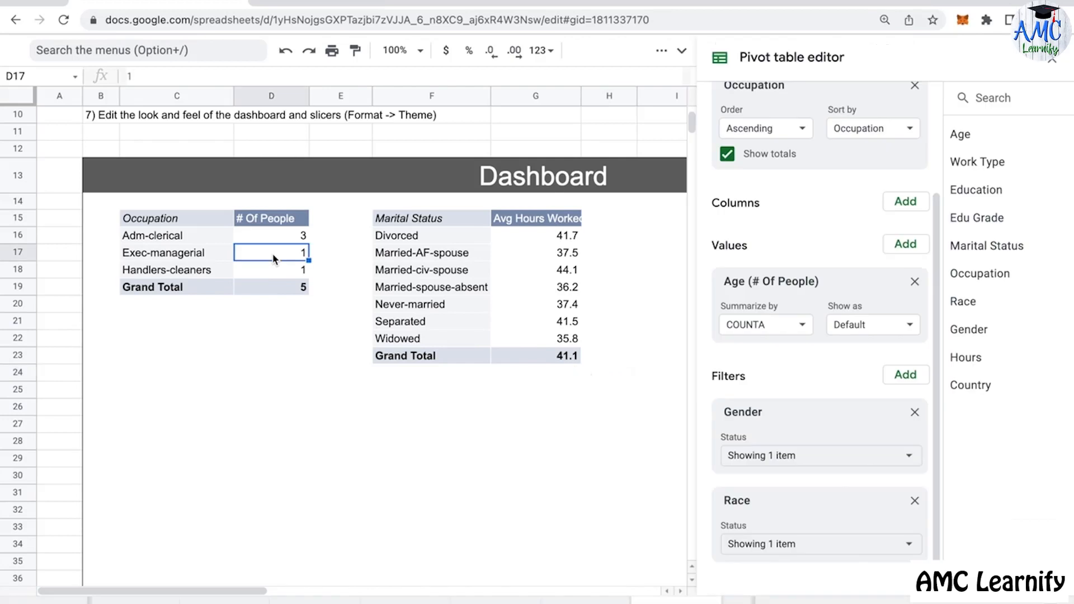
pyautogui.click(919, 459)
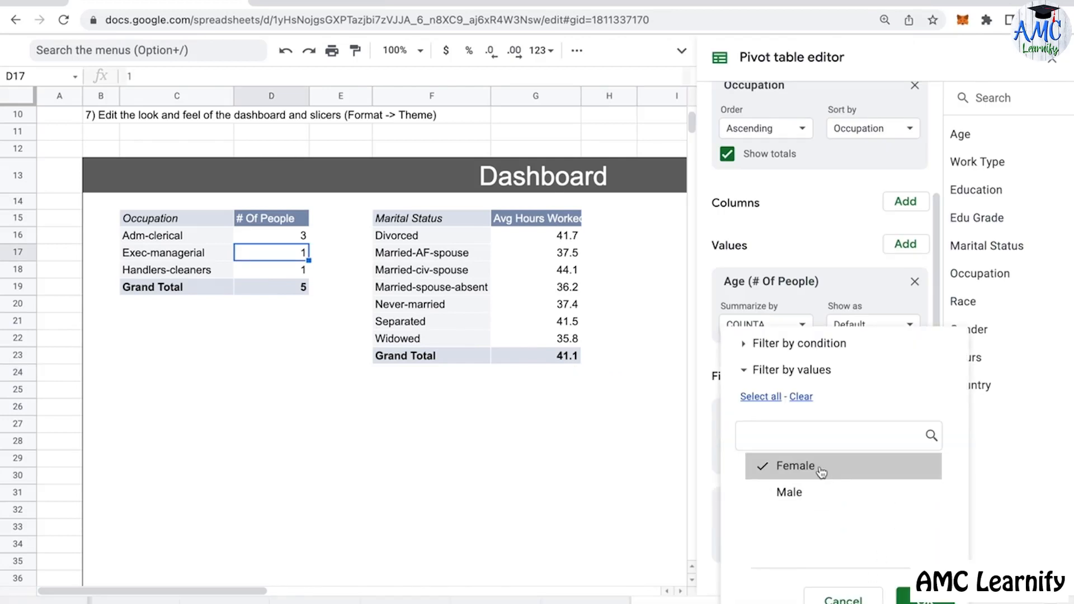
pyautogui.click(850, 599)
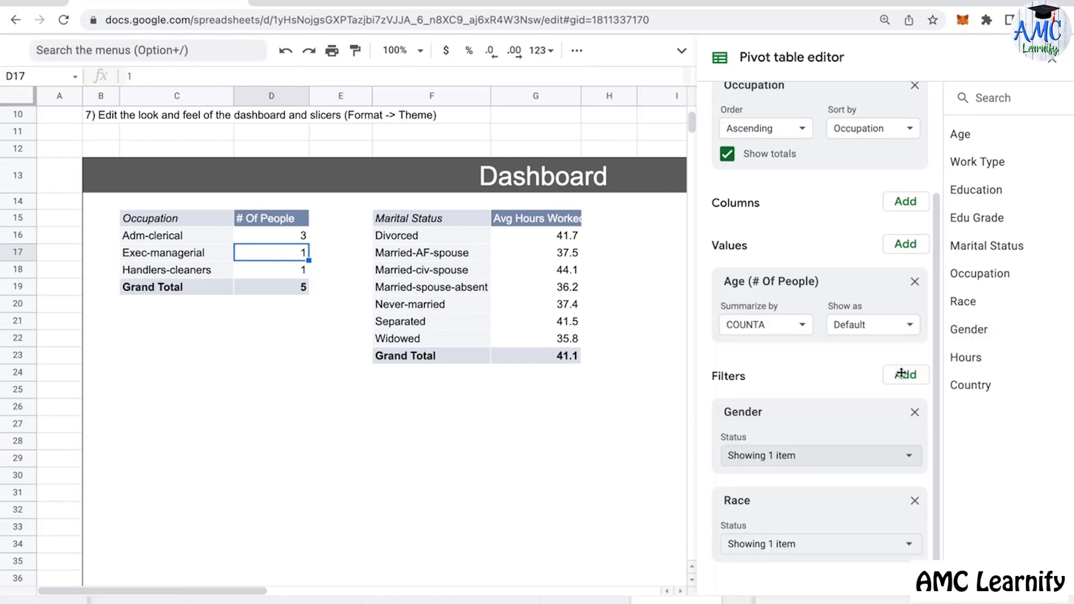
pyautogui.click(1053, 64)
pyautogui.scroll(4, 424, 243)
pyautogui.click(266, 119)
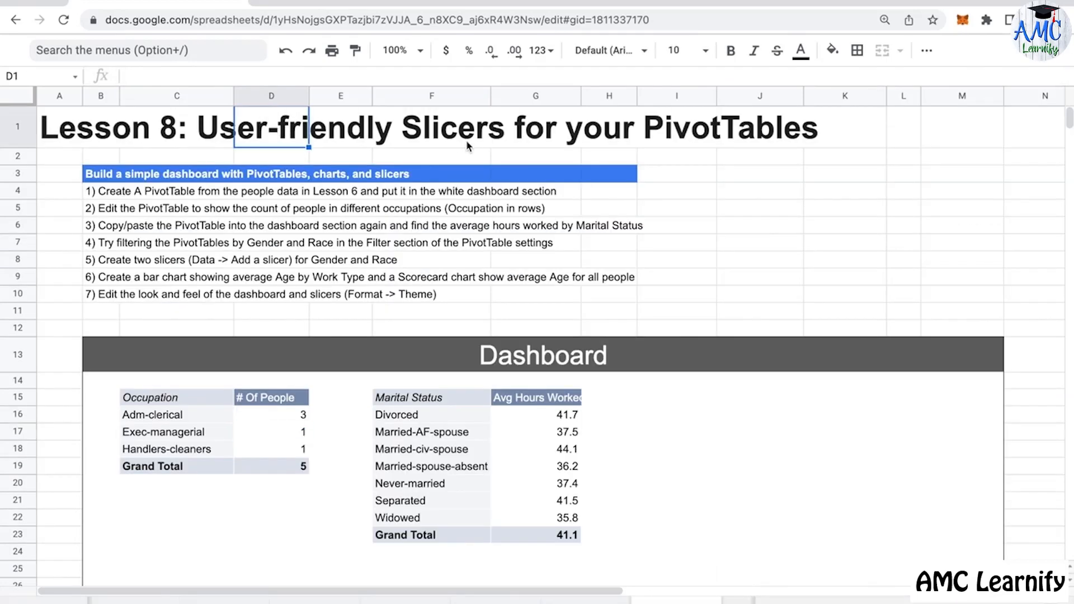
# Step: Remove the Gender and Race filters from the Occupation pivot table and close the pivot table editor
pyautogui.click(301, 432)
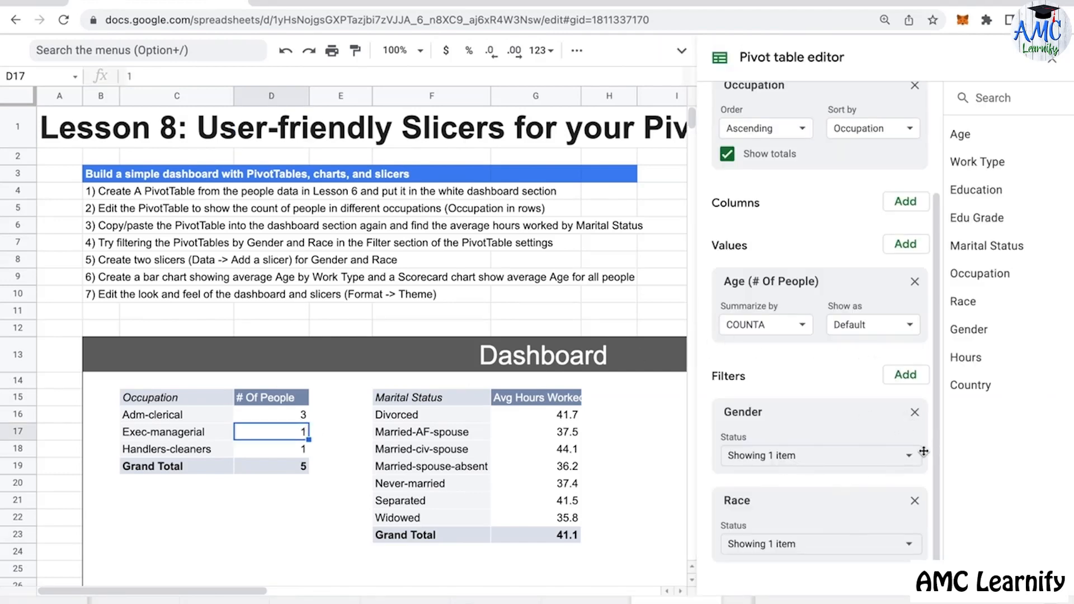
pyautogui.click(915, 413)
pyautogui.click(914, 434)
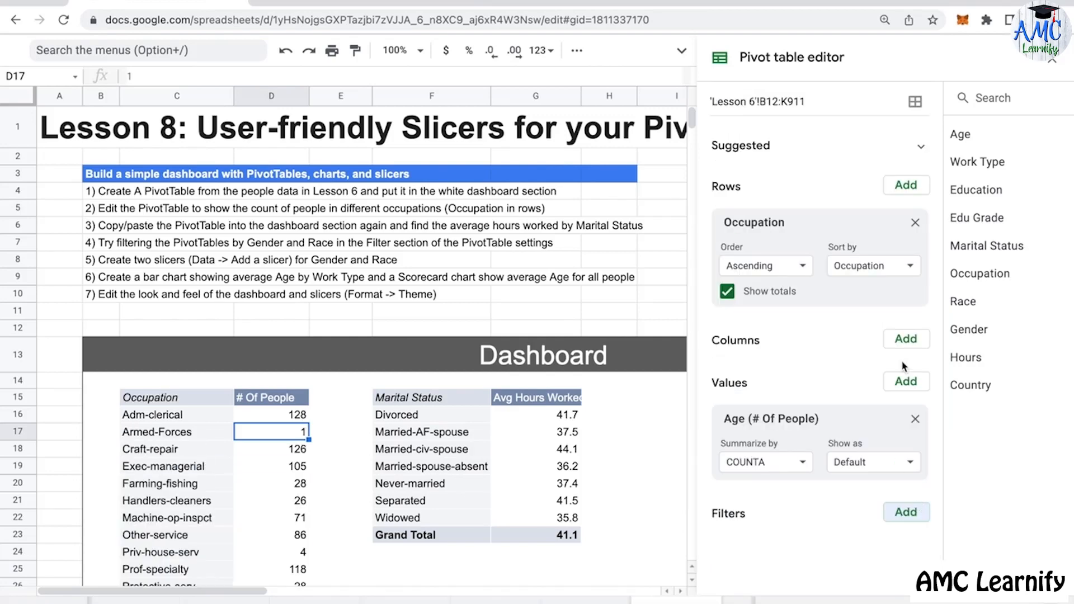
pyautogui.click(1052, 59)
# Step: Check the Marital Status pivot table's settings and read instruction 5 about creating two slicers for Gender and Race
pyautogui.click(463, 397)
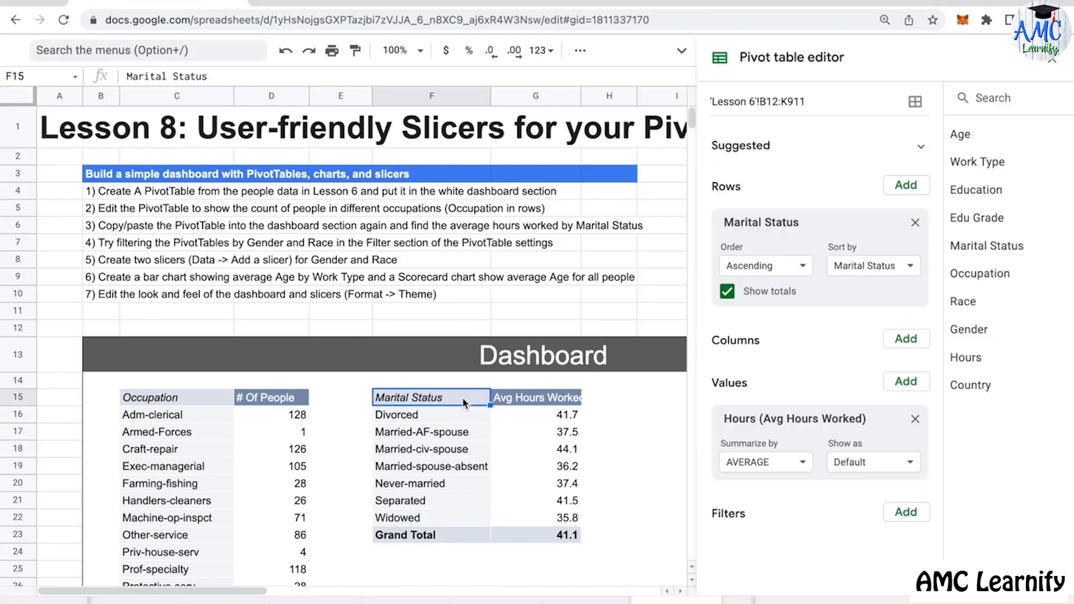
pyautogui.scroll(-2, 463, 397)
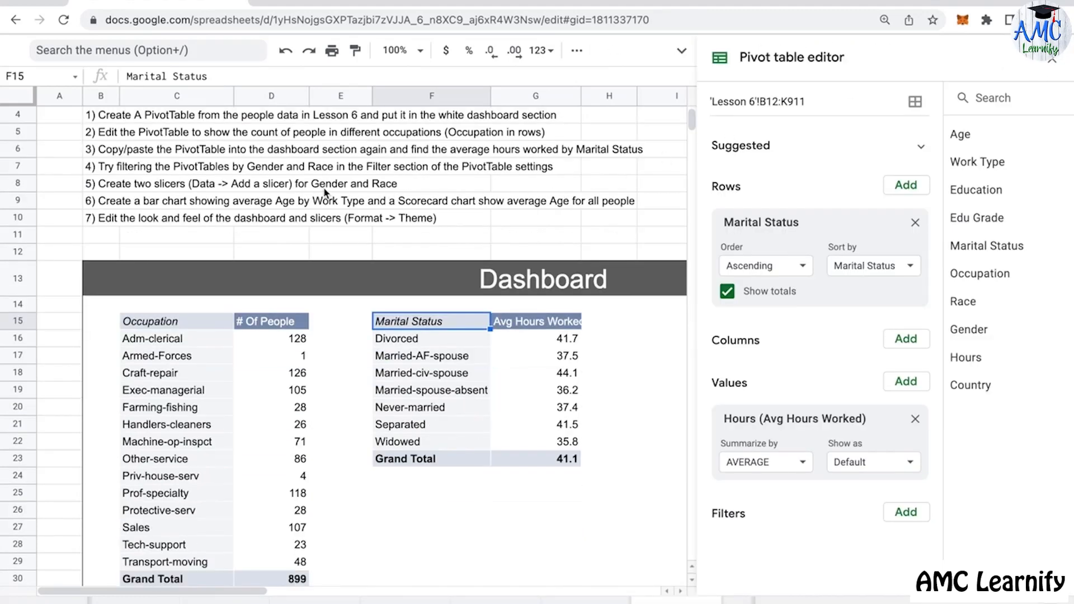
pyautogui.moveTo(125, 186); pyautogui.dragTo(230, 189)
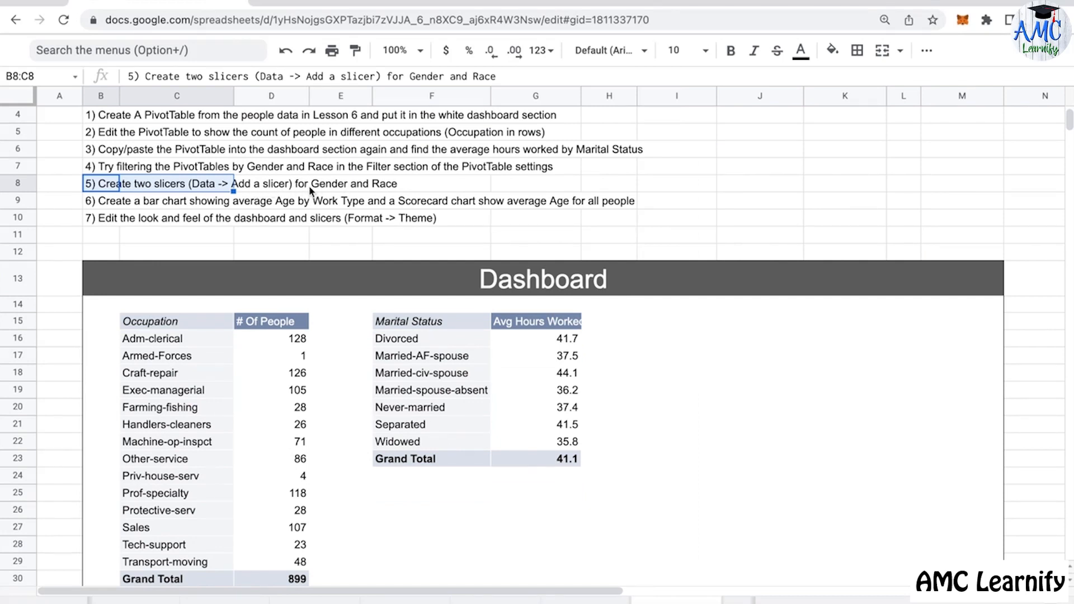
pyautogui.click(333, 188)
pyautogui.click(163, 187)
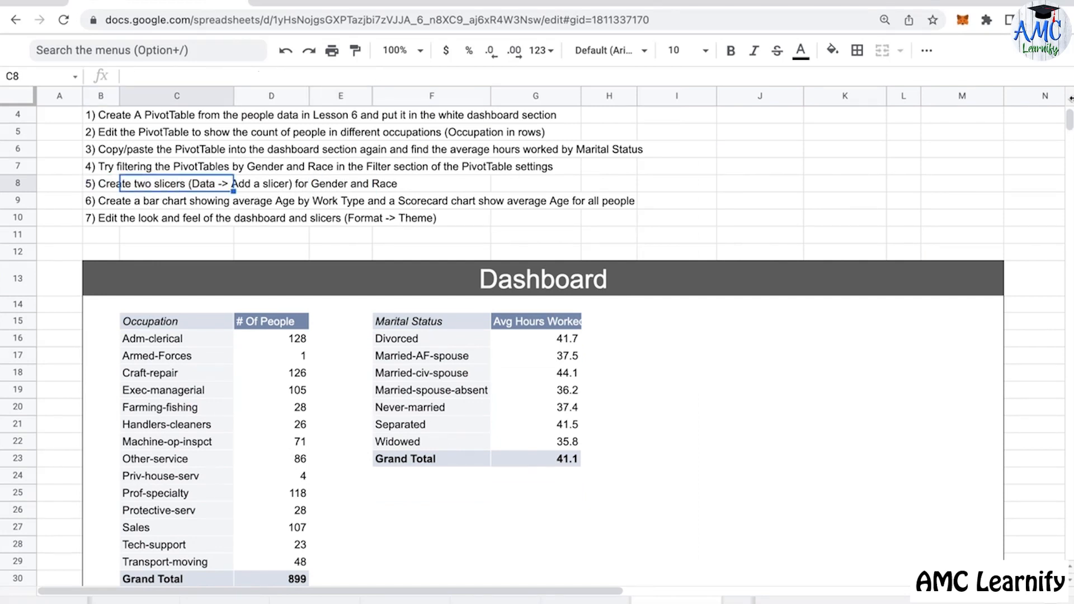
pyautogui.moveTo(101, 186); pyautogui.dragTo(226, 189)
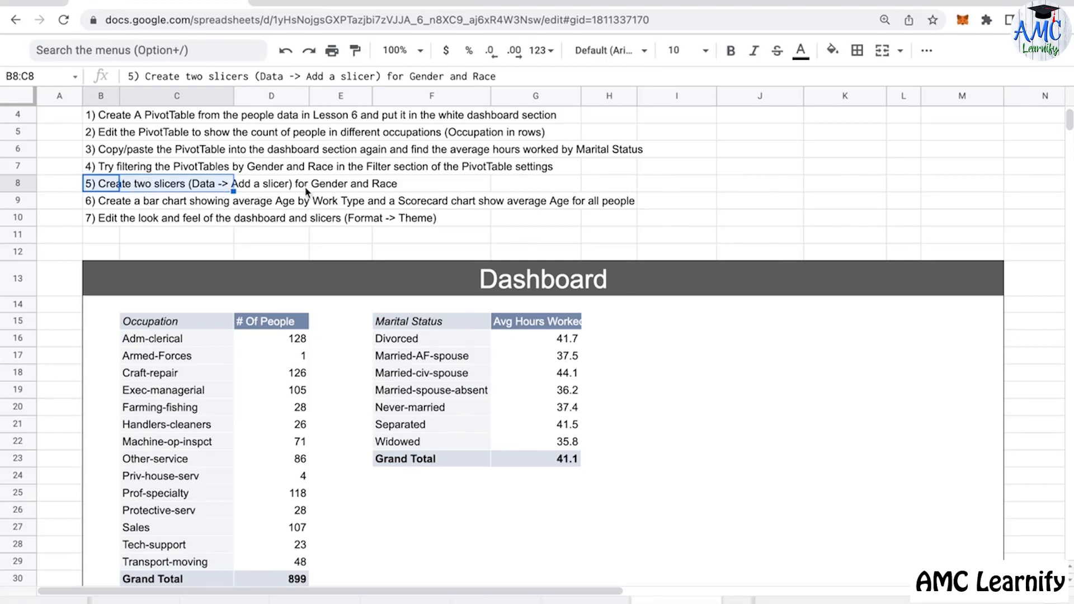
pyautogui.click(332, 189)
pyautogui.click(168, 188)
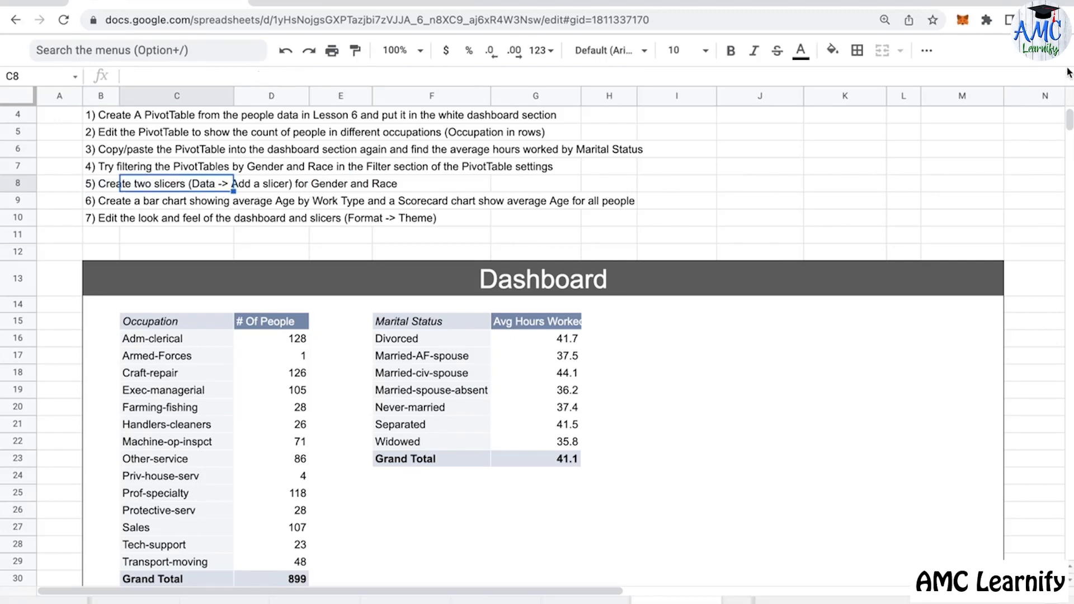
# Step: Try to add a slicer with the data range 'Lesson 8'!C8 and place it beside the Marital Status pivot table
pyautogui.click(1059, 52)
pyautogui.click(260, 73)
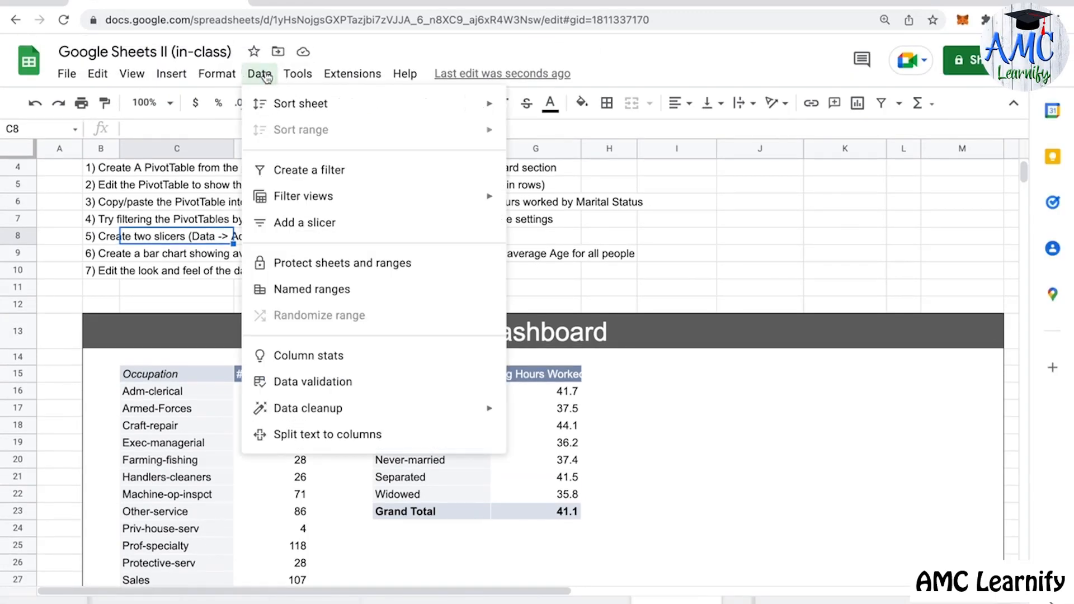
pyautogui.click(342, 227)
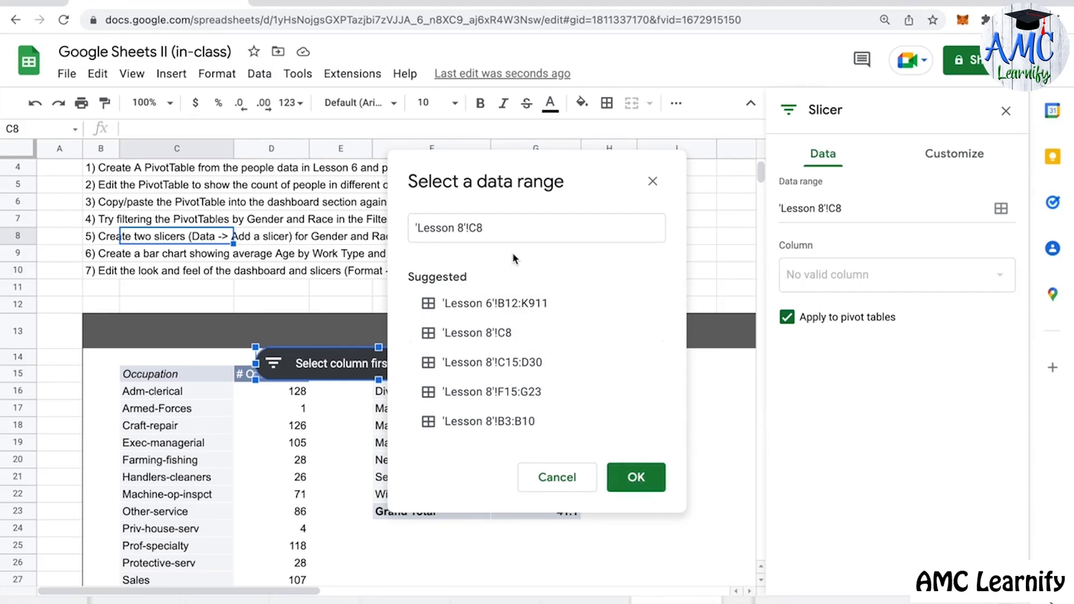
pyautogui.click(512, 230)
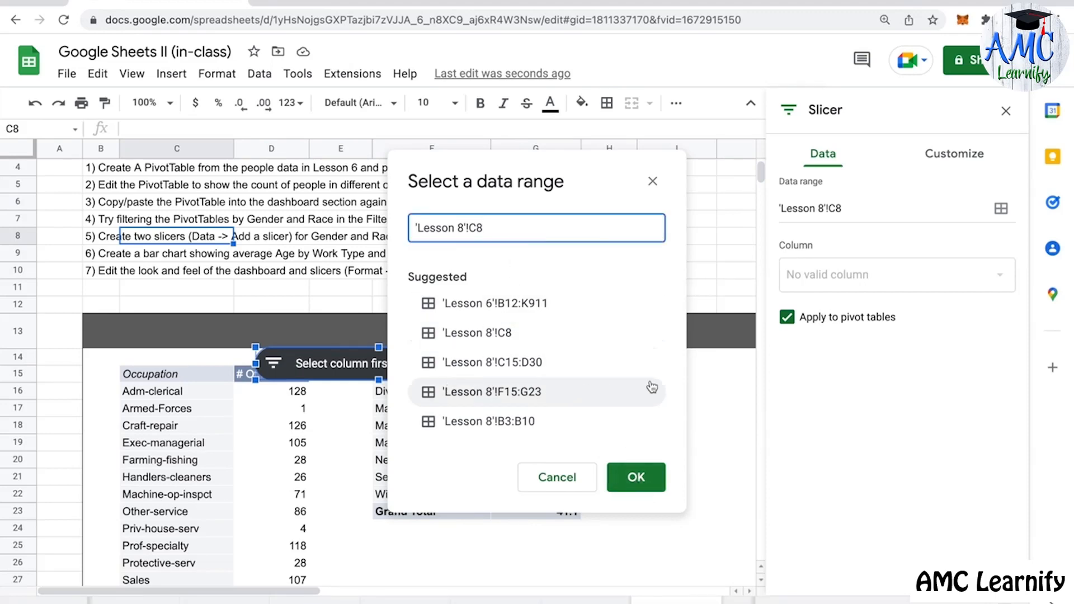
pyautogui.click(622, 477)
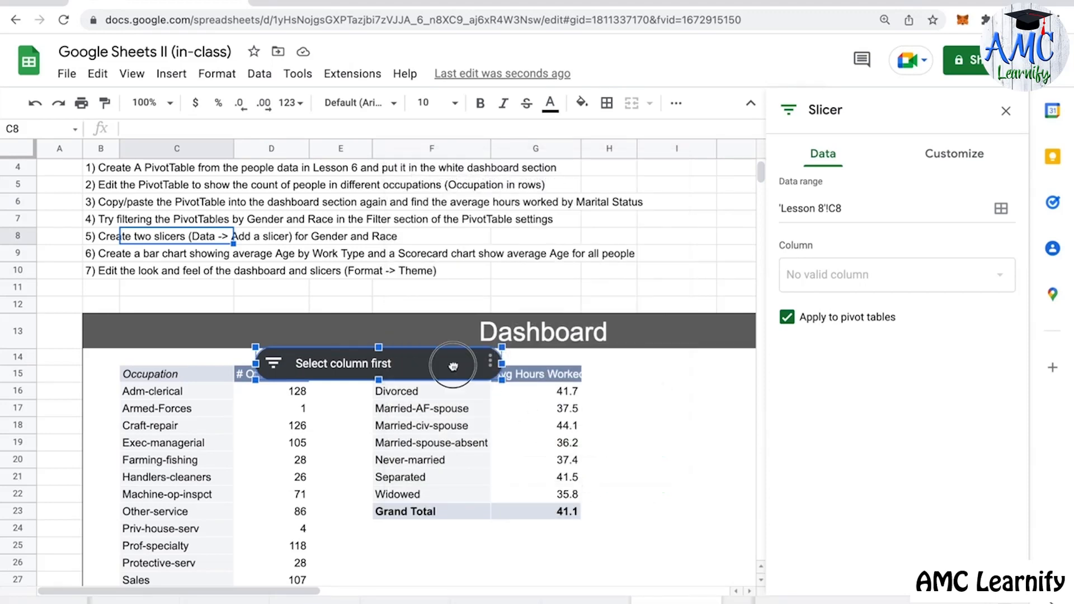
pyautogui.moveTo(456, 367); pyautogui.dragTo(761, 419)
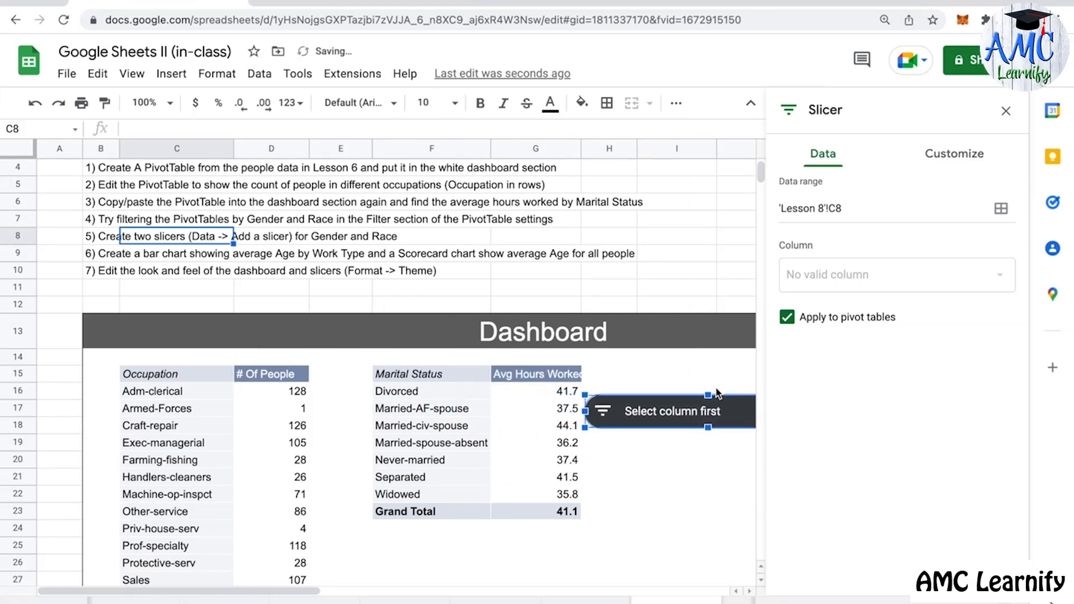
# Step: Delete the slicer beside the Marital Status pivot table
pyautogui.click(705, 416)
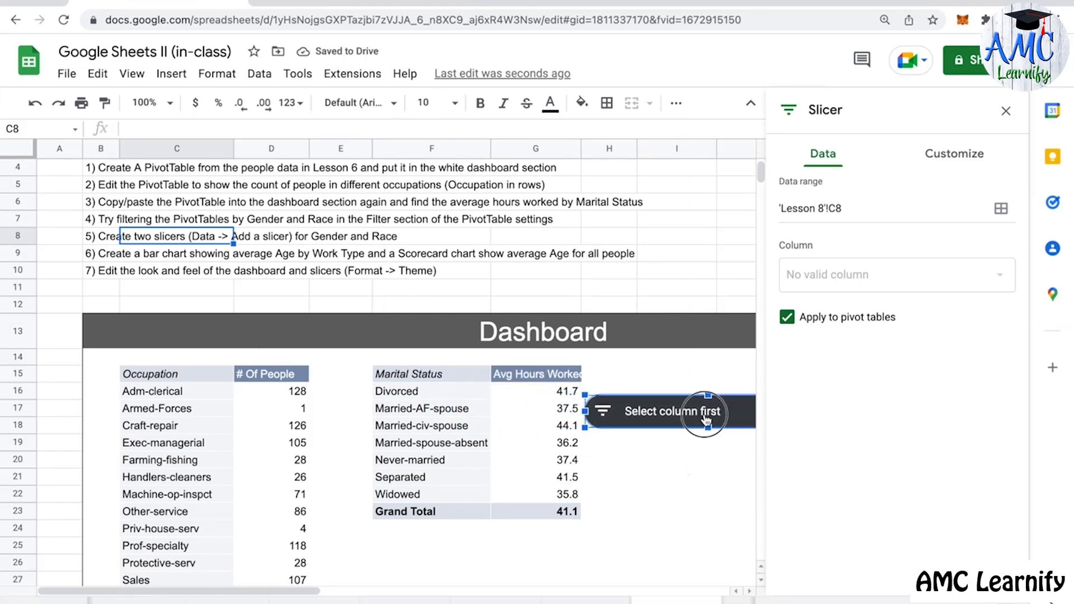
pyautogui.press('Delete')
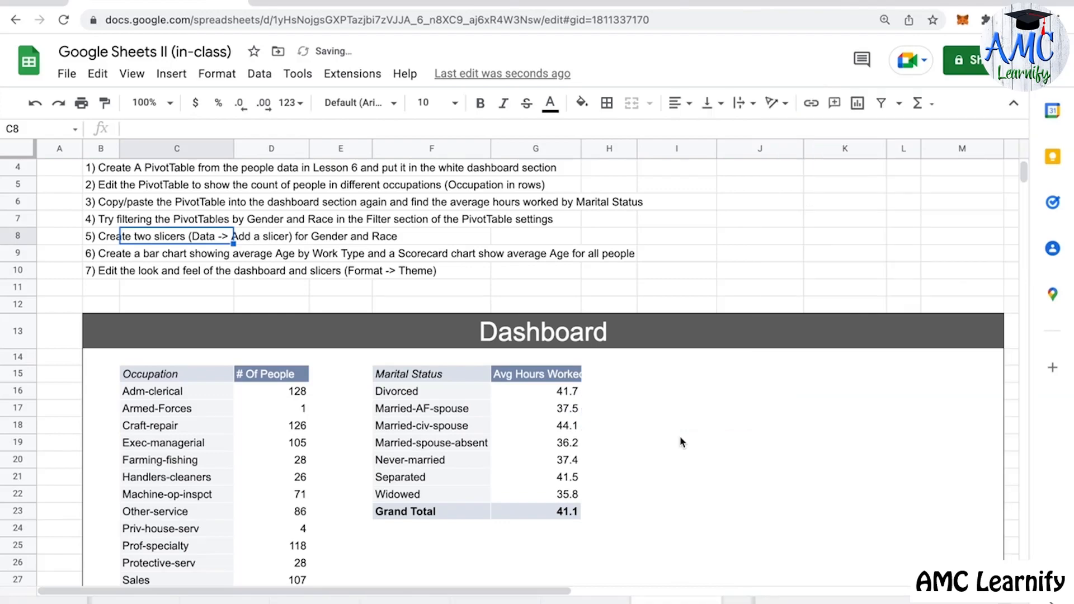
pyautogui.click(665, 436)
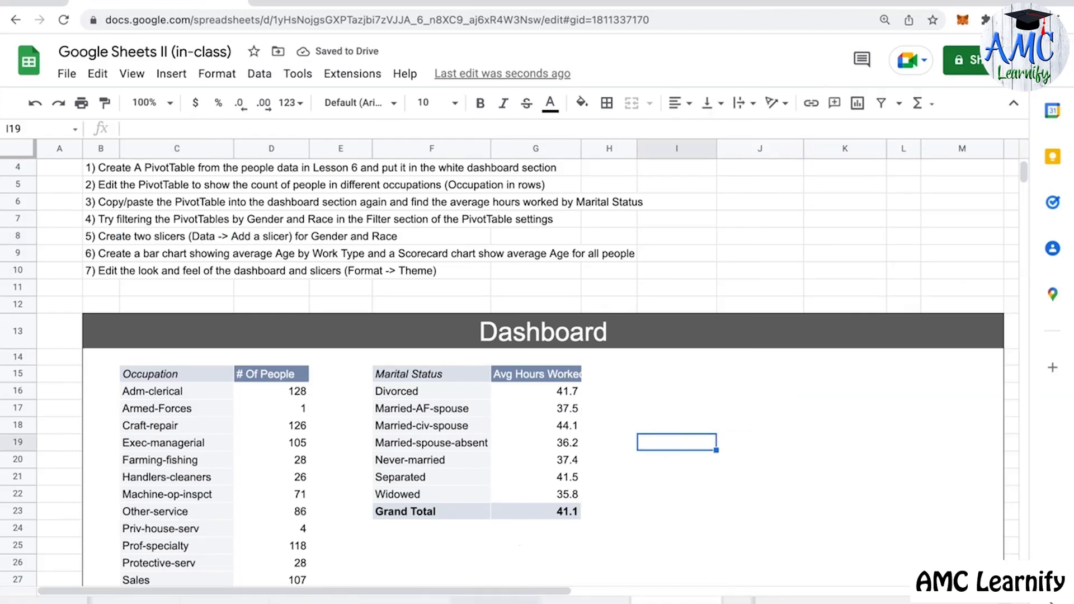
# Step: Add a slicer on the Lesson 6 sheet for the people data in B12:K911
pyautogui.click(512, 601)
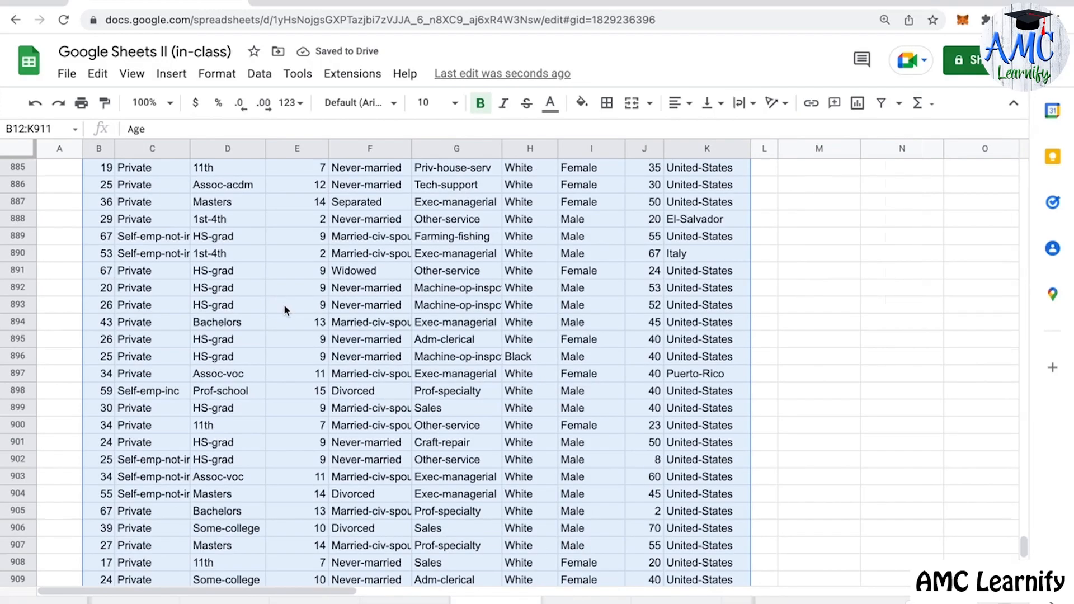
pyautogui.scroll(15, 286, 307)
pyautogui.click(260, 74)
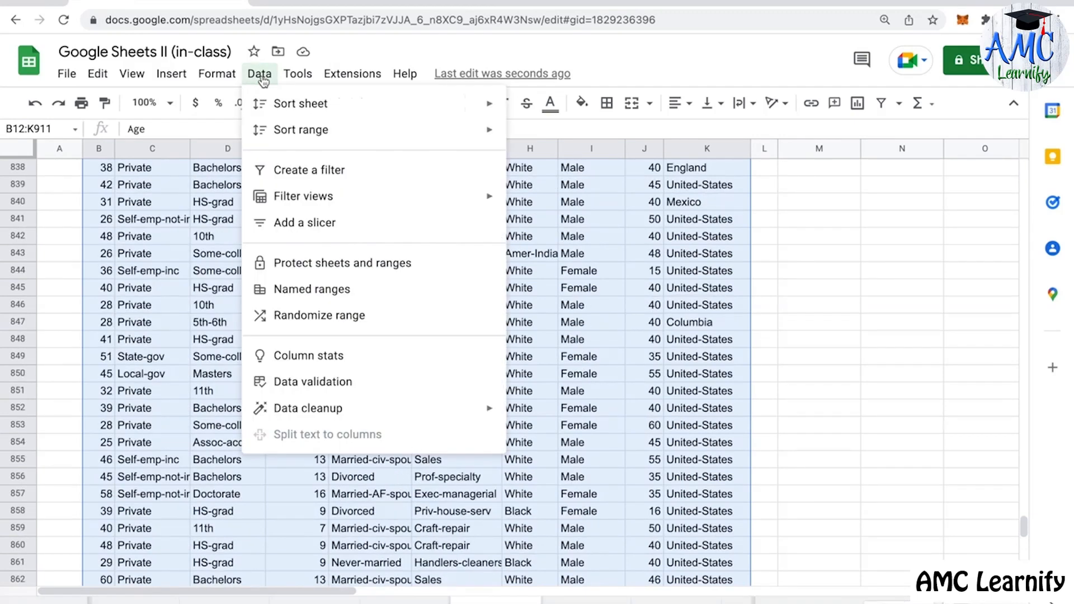
pyautogui.click(347, 229)
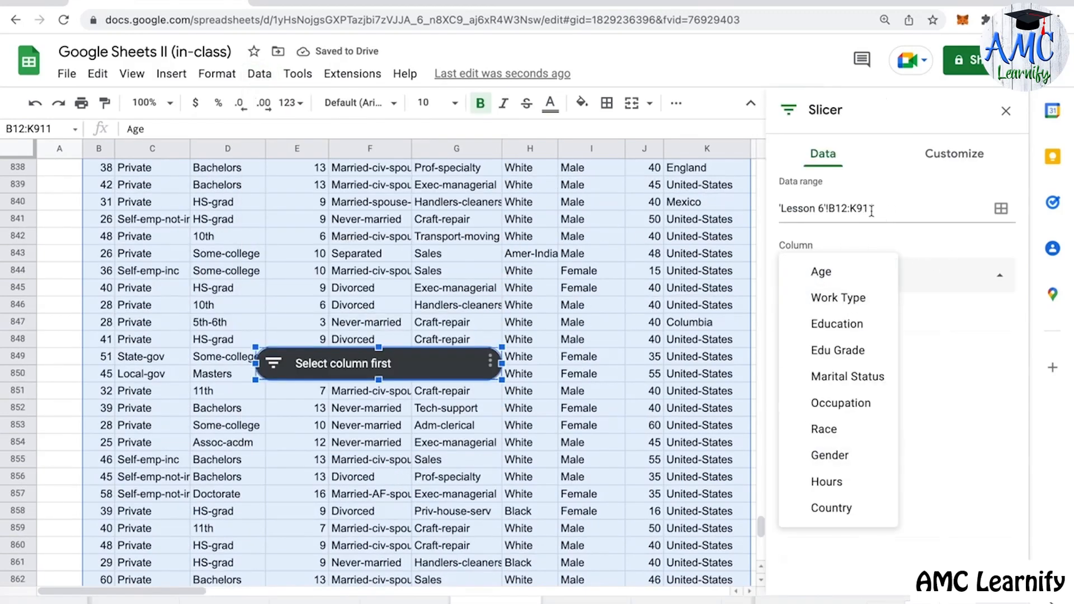
# Step: Delete the slicer that has no column chosen from the Lesson 6 sheet
pyautogui.click(450, 361)
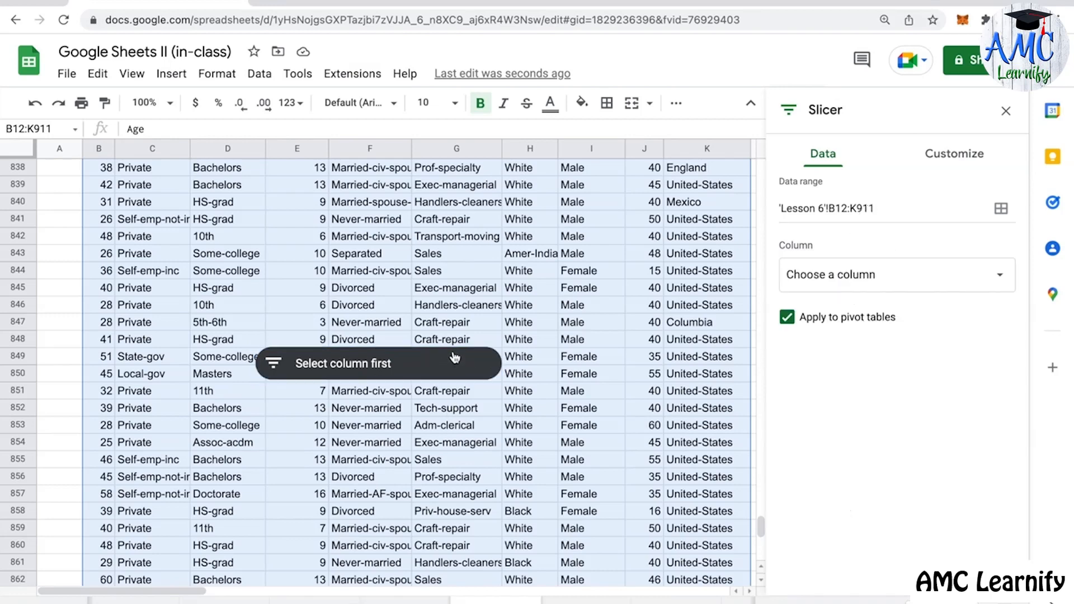
pyautogui.click(484, 358)
pyautogui.click(491, 360)
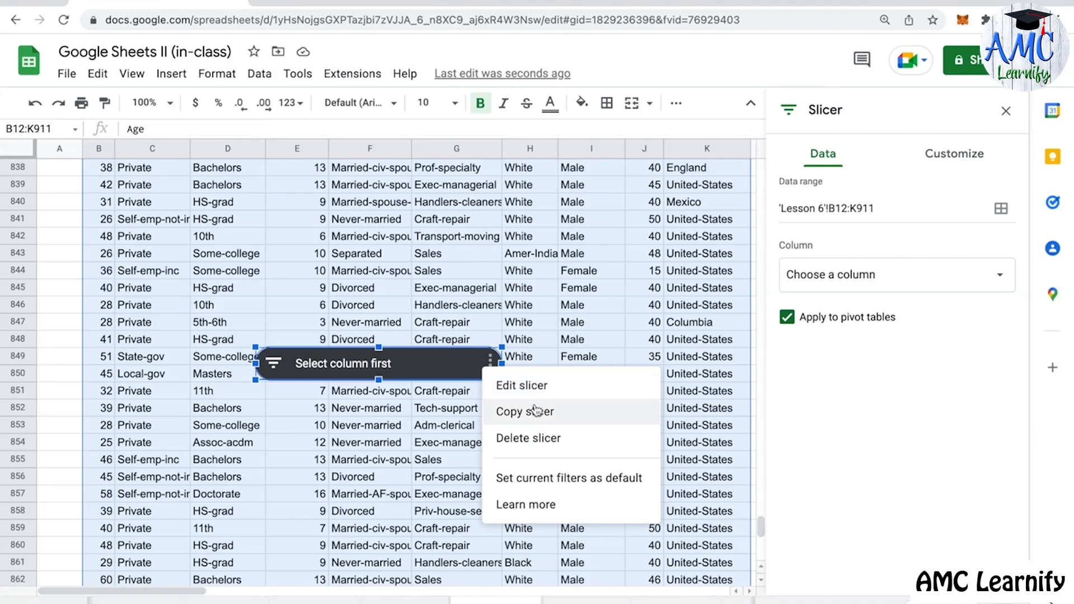
pyautogui.click(547, 439)
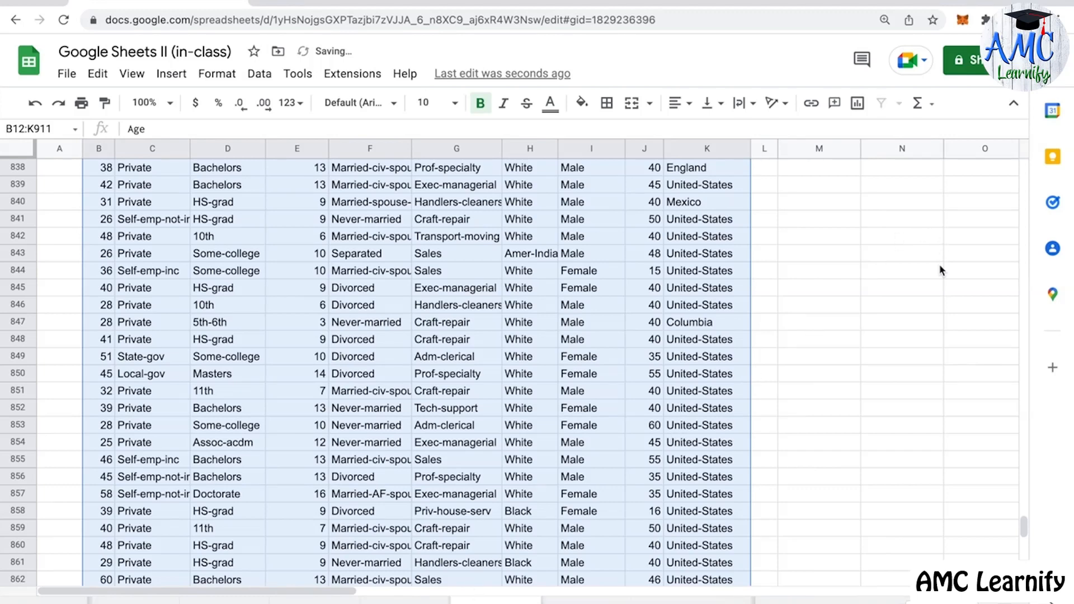
# Step: Add a slicer to the Lesson 8 dashboard with the suggested data range 'Lesson 6'!B12:K911
pyautogui.click(677, 601)
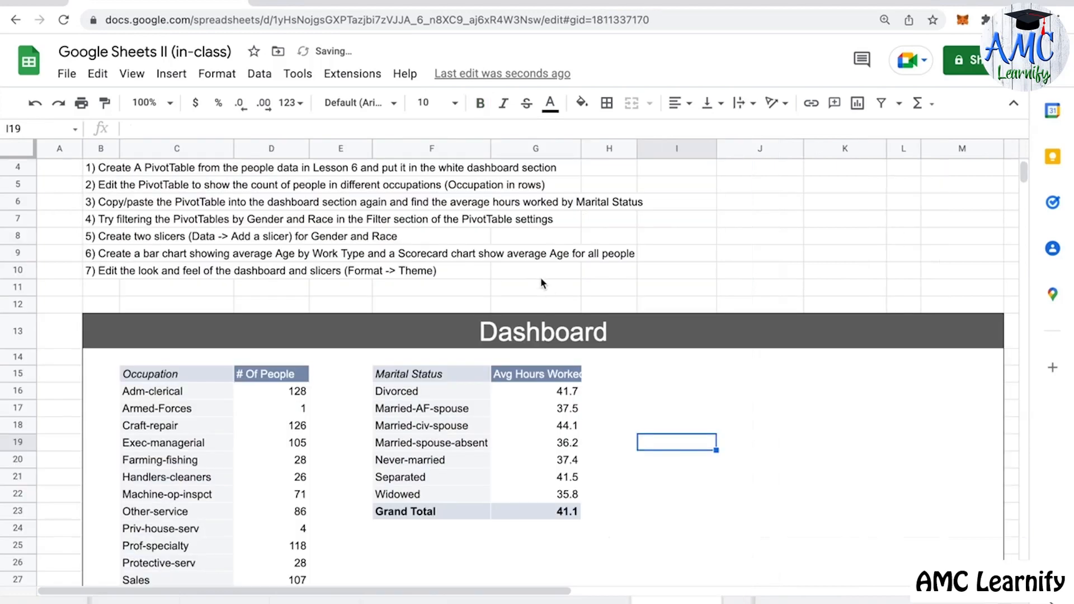
pyautogui.click(258, 75)
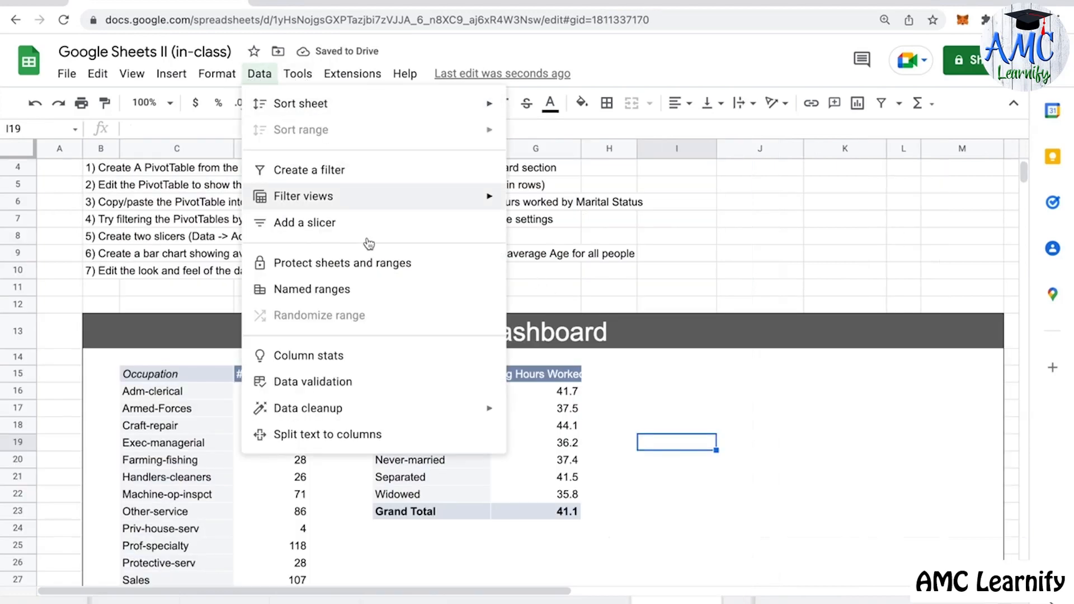
pyautogui.click(355, 224)
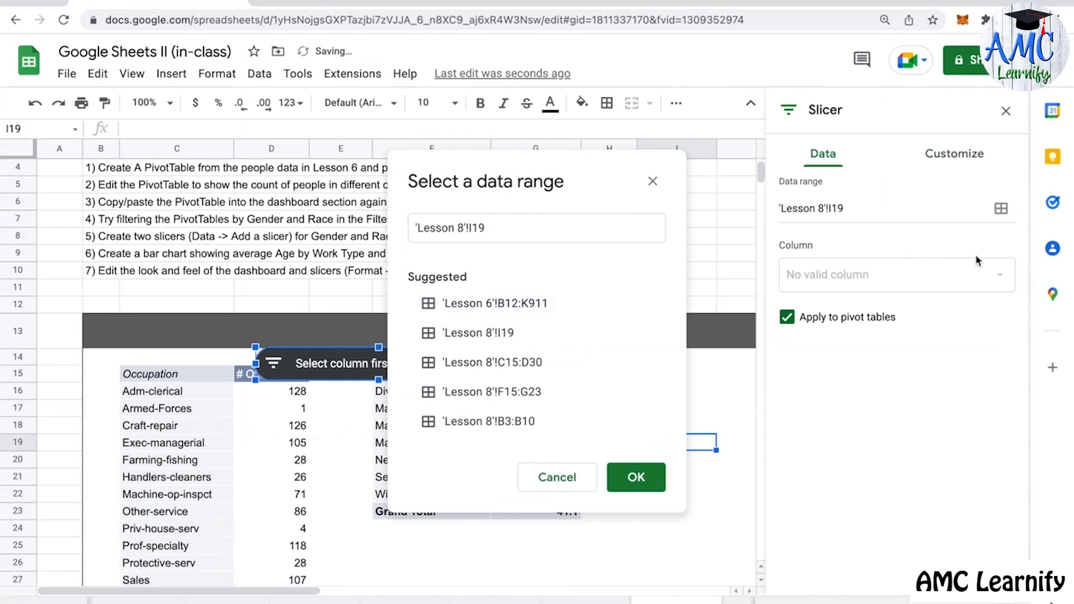
pyautogui.click(592, 232)
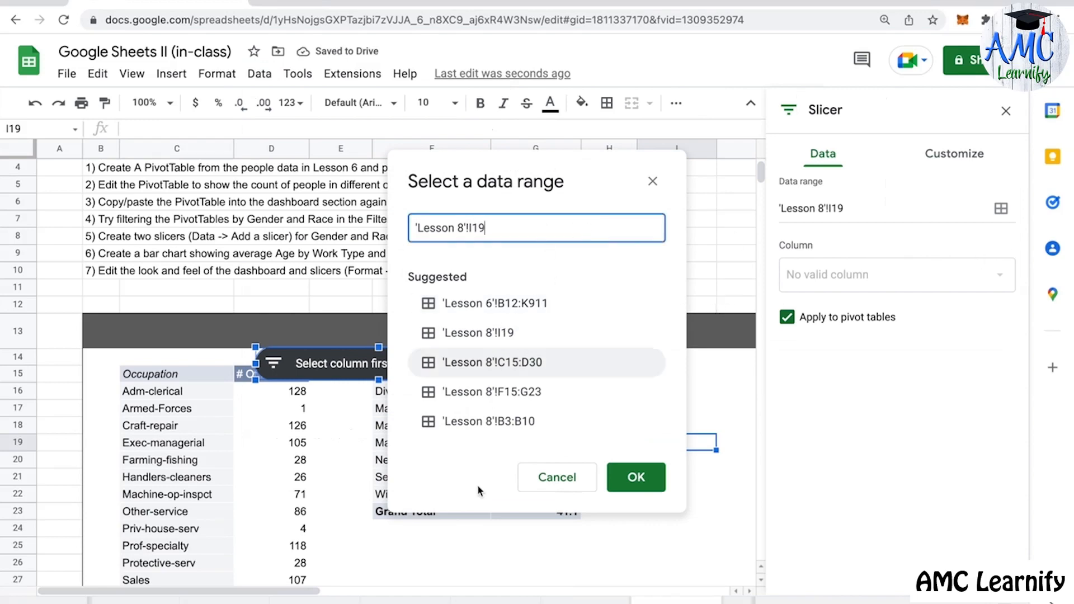
pyautogui.click(439, 333)
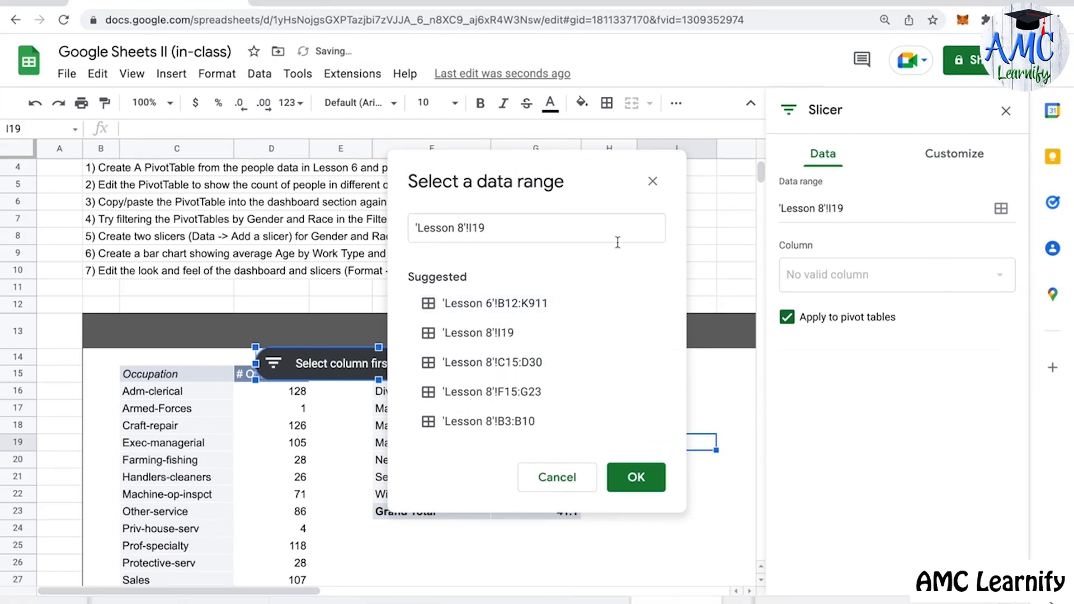
pyautogui.click(586, 228)
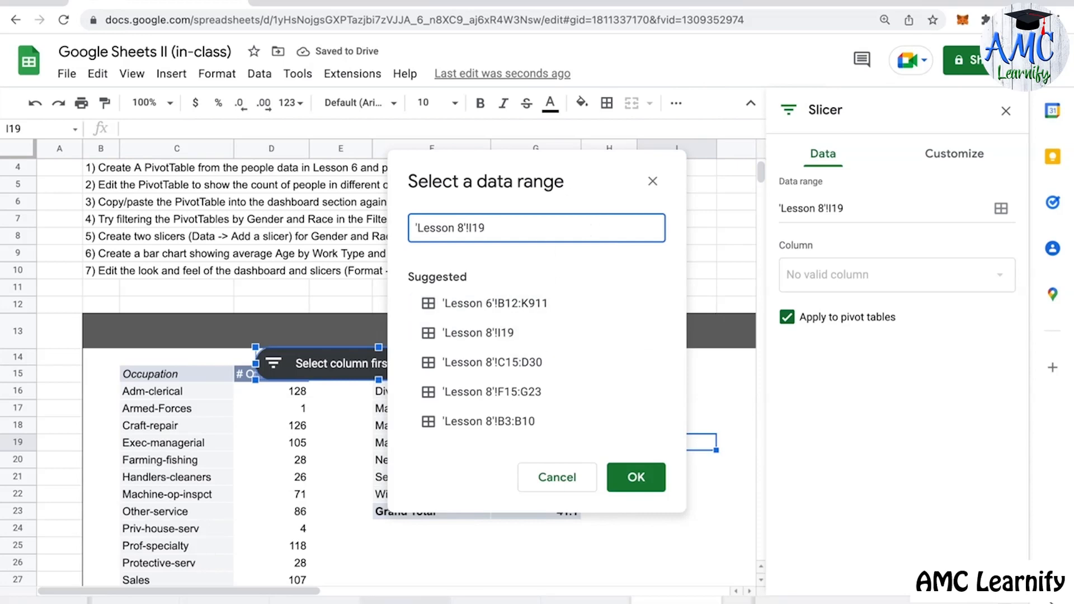
pyautogui.click(705, 308)
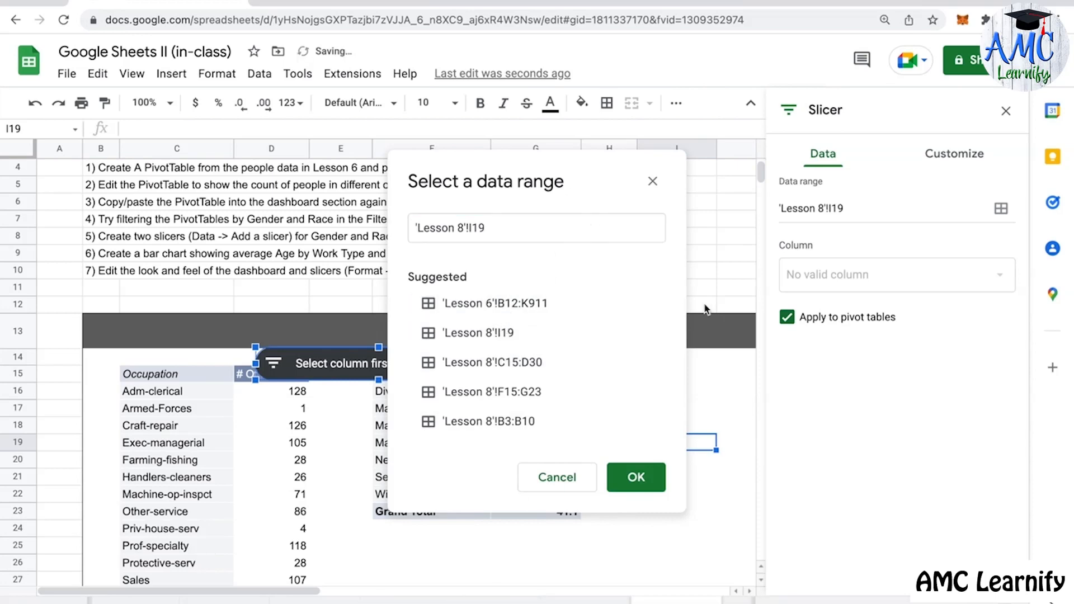
pyautogui.click(588, 230)
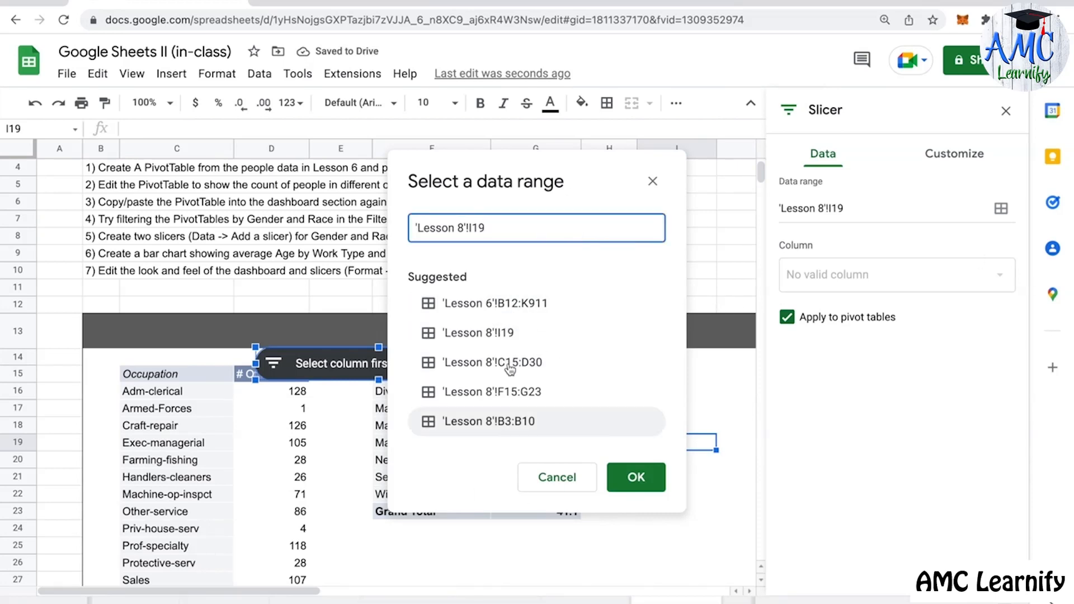
pyautogui.click(512, 305)
pyautogui.click(632, 478)
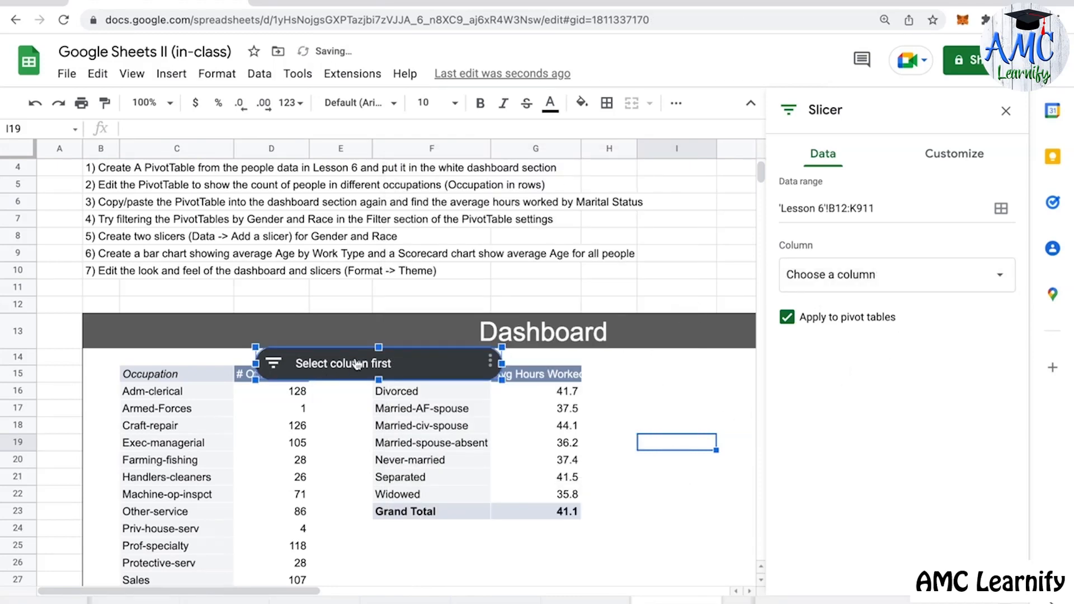
# Step: Make the new slicer filter by the Gender column and place it beside the Marital Status pivot table without covering it
pyautogui.moveTo(367, 363); pyautogui.dragTo(629, 385)
pyautogui.click(883, 277)
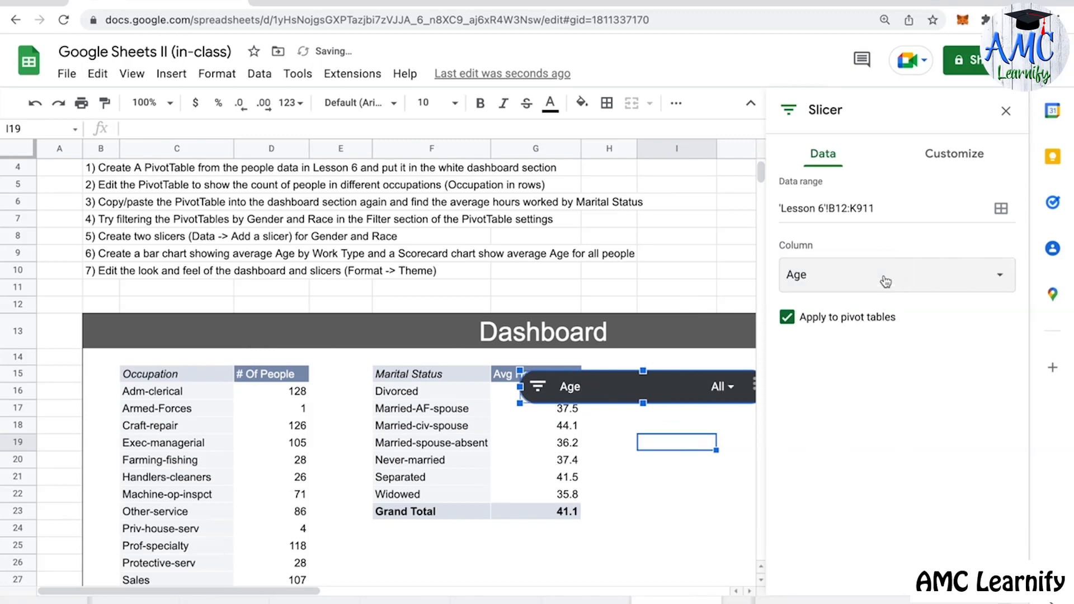
pyautogui.click(884, 281)
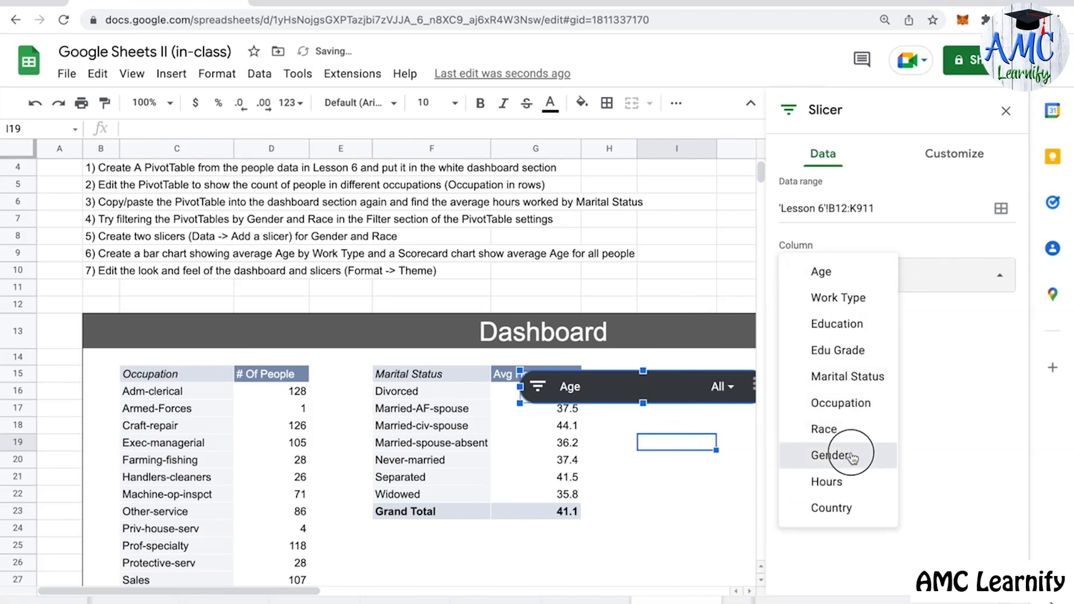
pyautogui.click(822, 452)
pyautogui.hscroll(3, 672, 520)
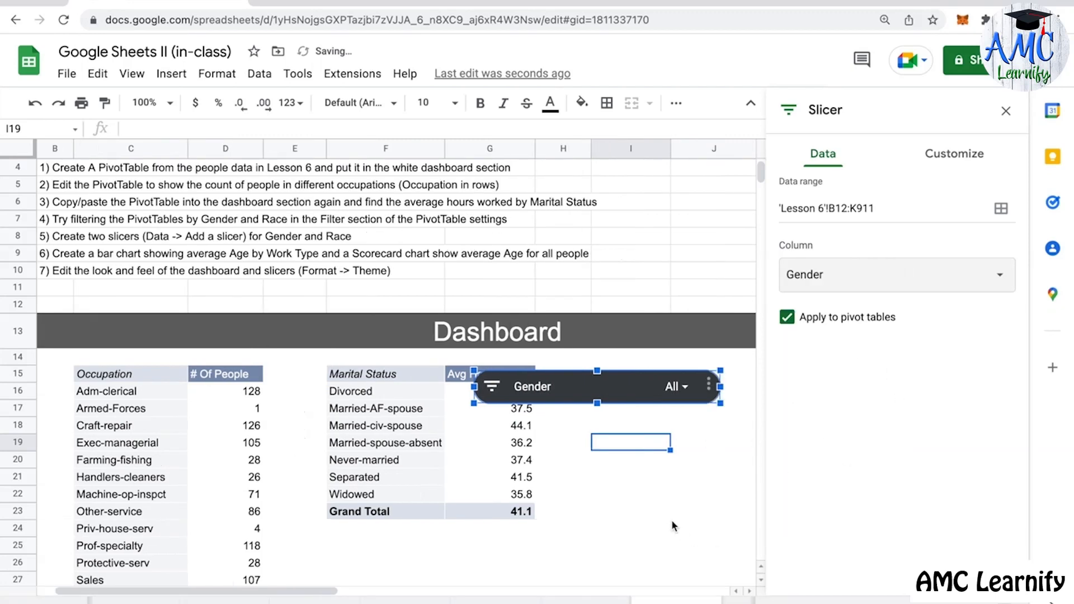
pyautogui.hscroll(3, 682, 528)
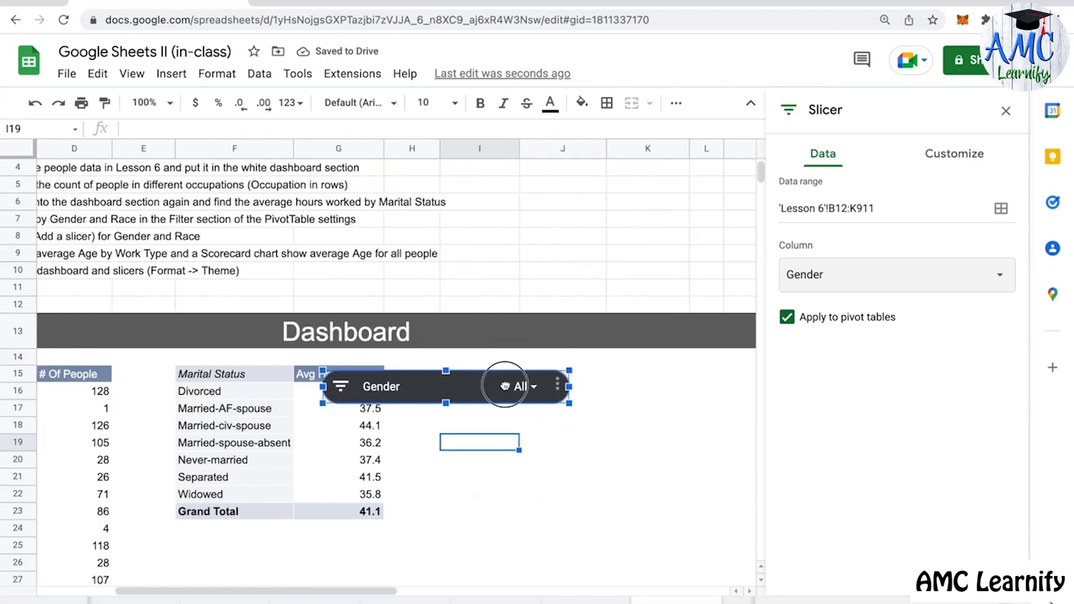
pyautogui.moveTo(515, 384); pyautogui.dragTo(614, 384)
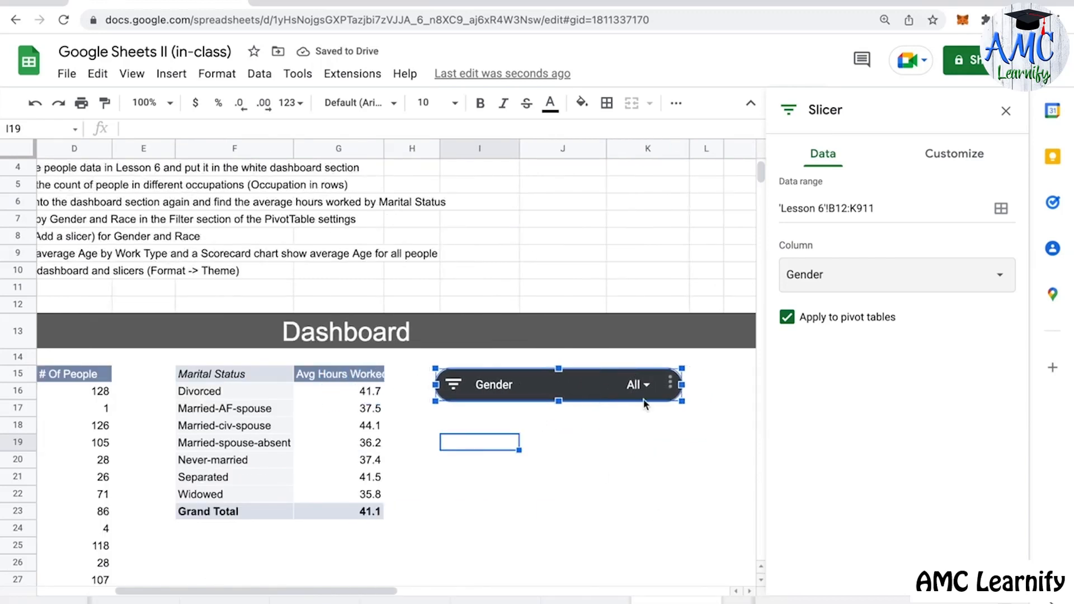
# Step: Format the Gender slicer with a blue background and a bold title at font size 18
pyautogui.click(942, 161)
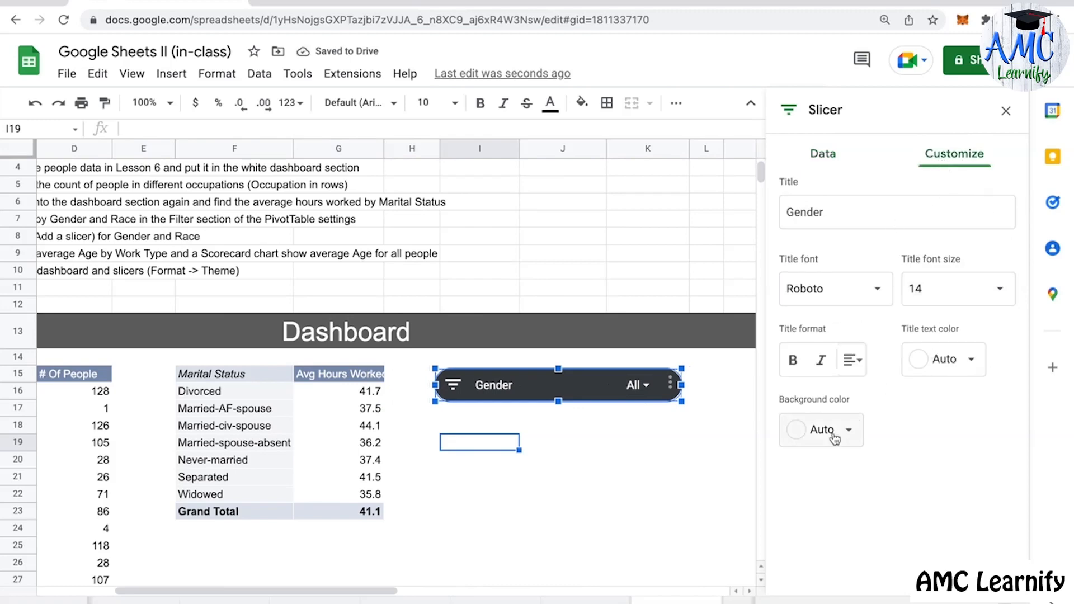
pyautogui.click(809, 435)
pyautogui.click(987, 239)
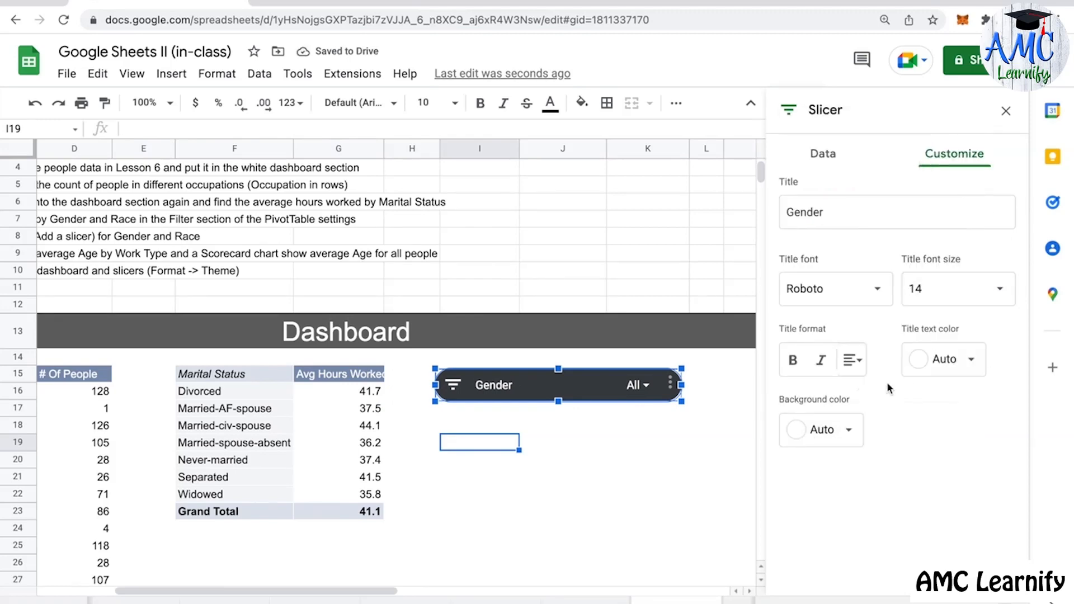
pyautogui.click(805, 440)
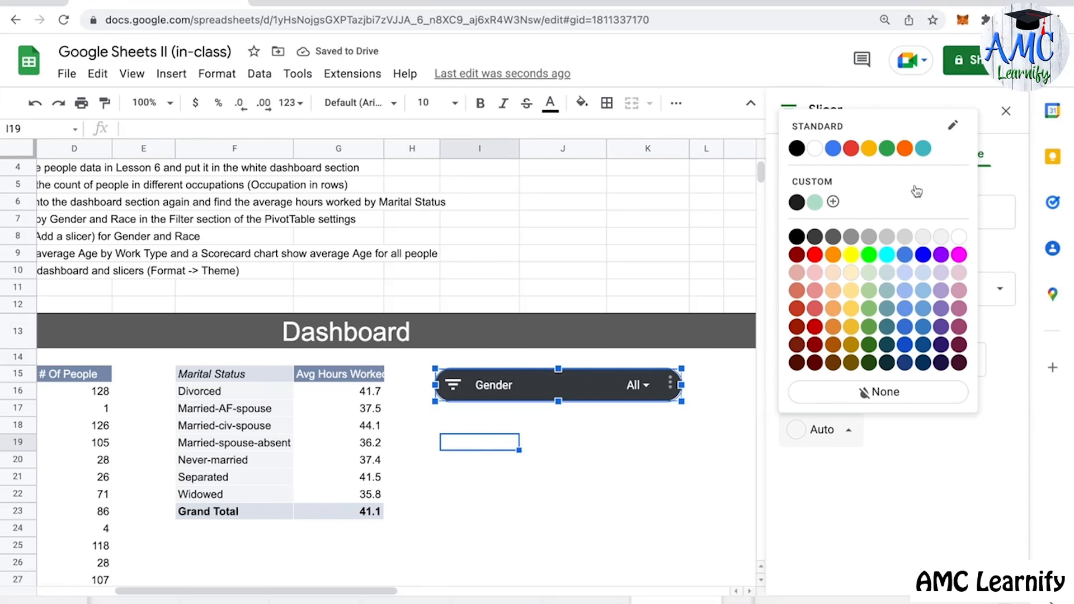
pyautogui.click(833, 149)
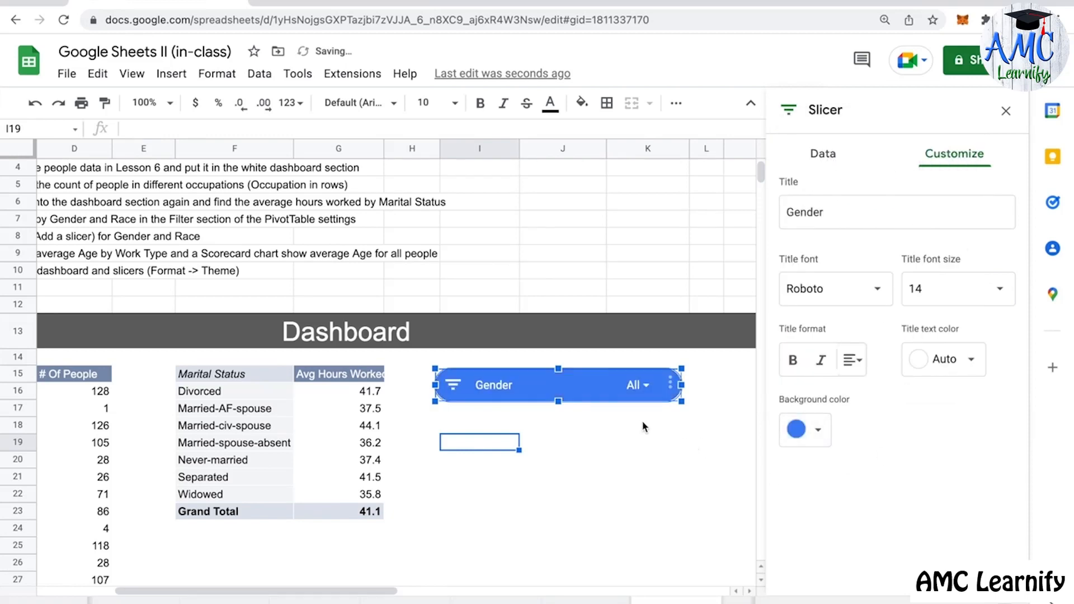
pyautogui.click(998, 288)
pyautogui.click(940, 314)
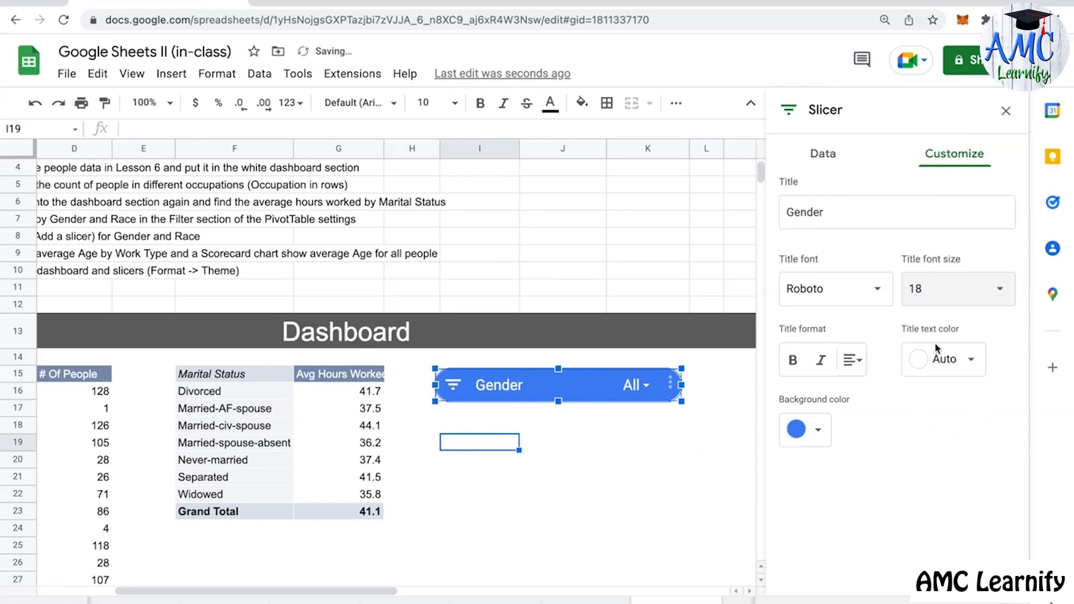
pyautogui.click(793, 360)
pyautogui.click(706, 459)
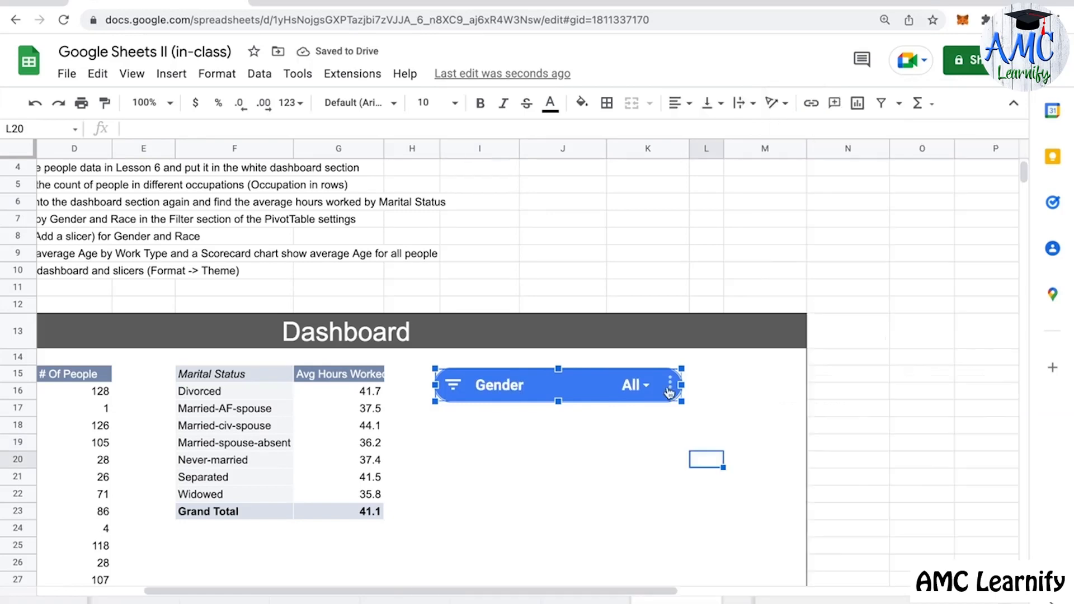
# Step: Duplicate the Gender slicer and place the copy below the original within the dashboard
pyautogui.click(670, 390)
pyautogui.click(690, 432)
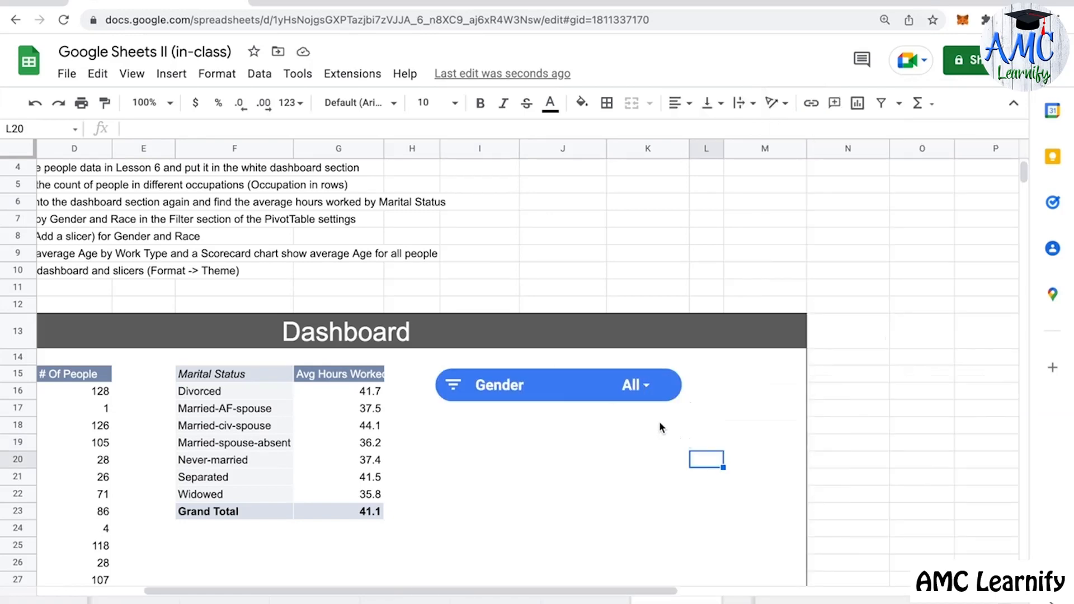
pyautogui.hotkey('ctrl', 'v')
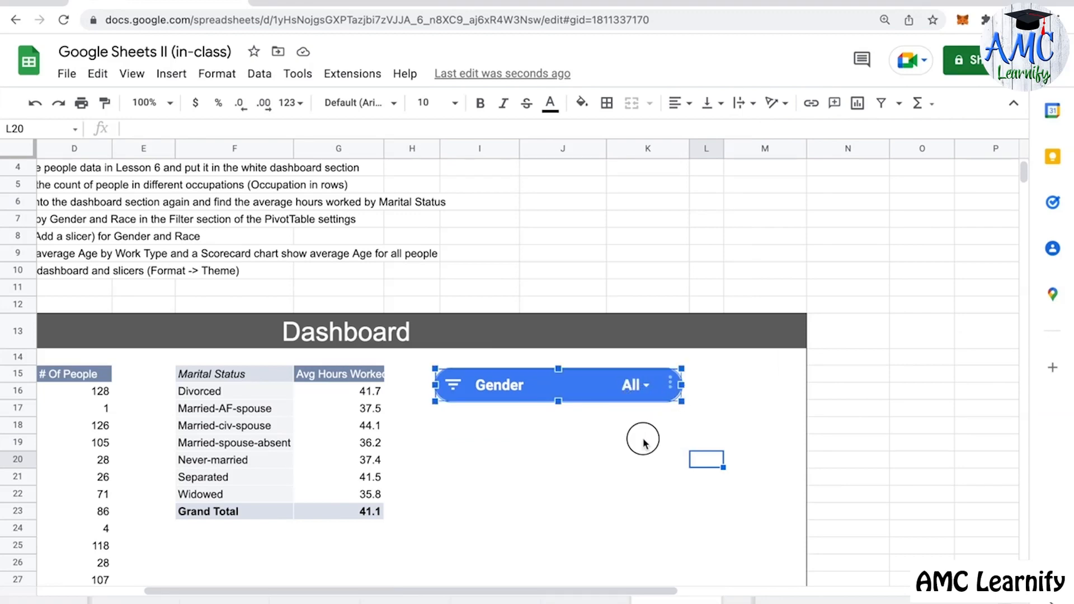
pyautogui.click(644, 442)
pyautogui.hotkey('ctrl', 'v')
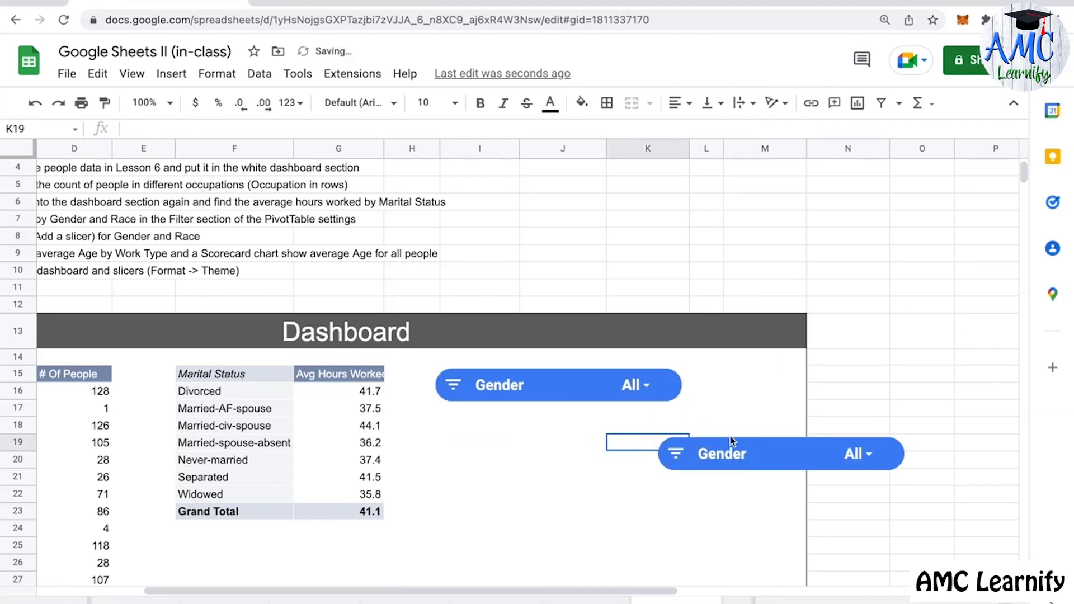
pyautogui.click(818, 448)
pyautogui.moveTo(848, 441); pyautogui.dragTo(623, 445)
# Step: Change the duplicated slicer's filter column to Race
pyautogui.click(681, 441)
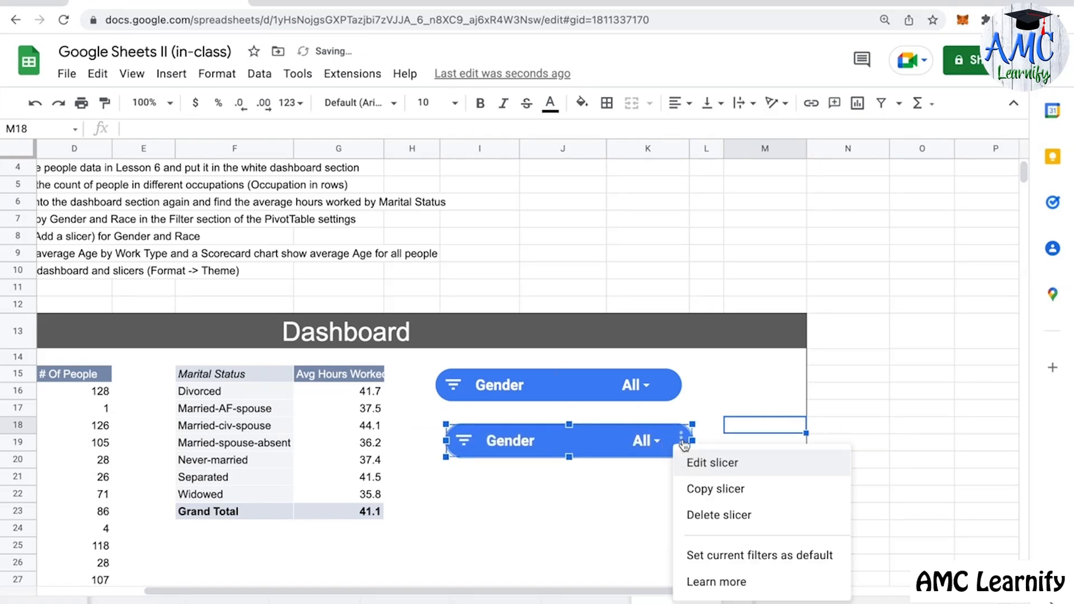
pyautogui.click(695, 463)
pyautogui.click(883, 211)
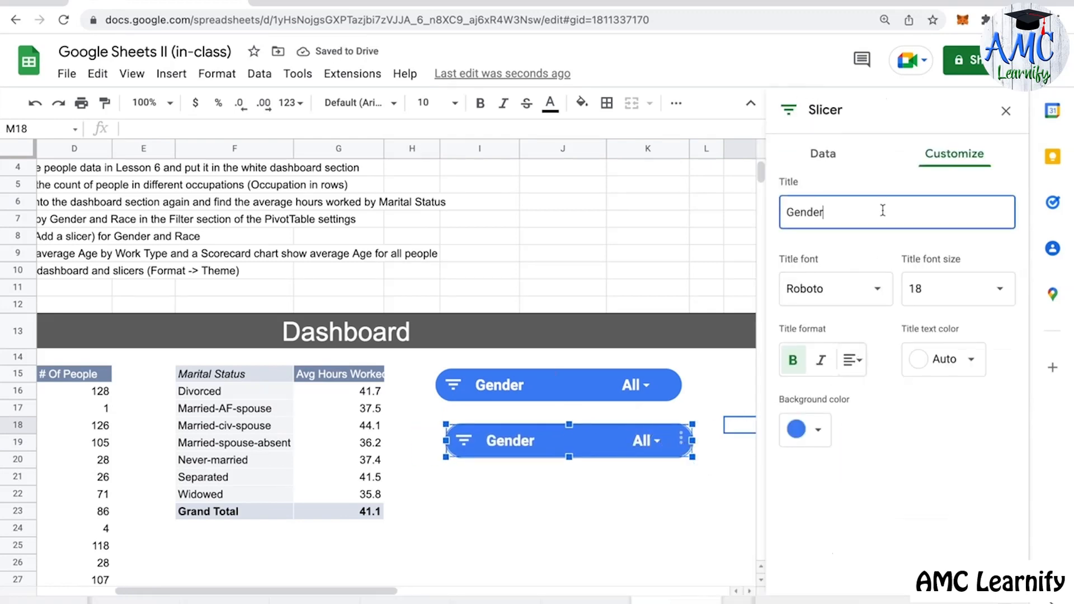
pyautogui.click(845, 163)
pyautogui.click(884, 275)
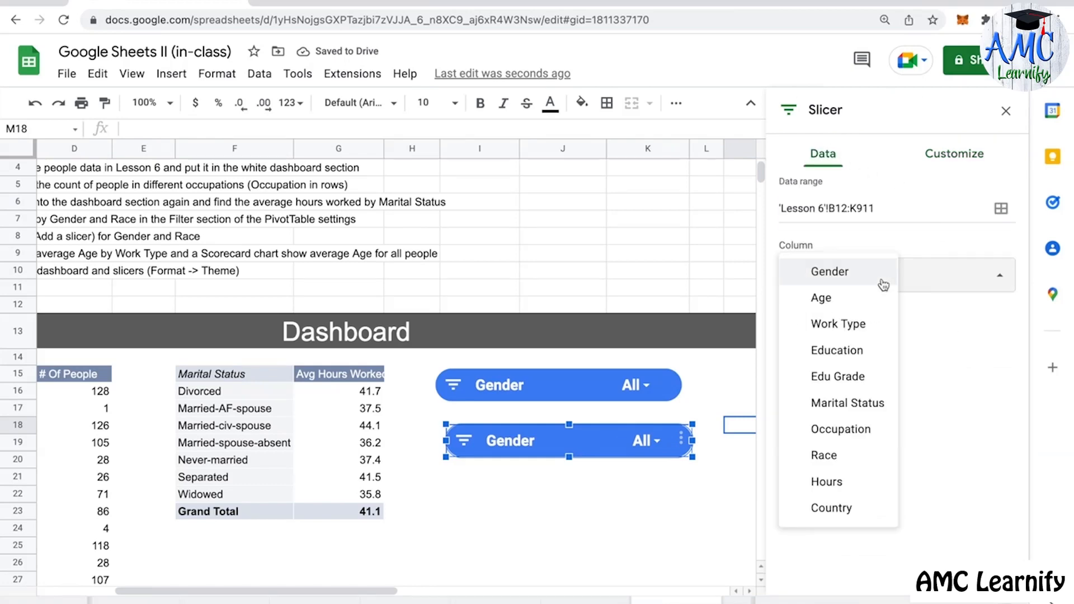
pyautogui.click(828, 456)
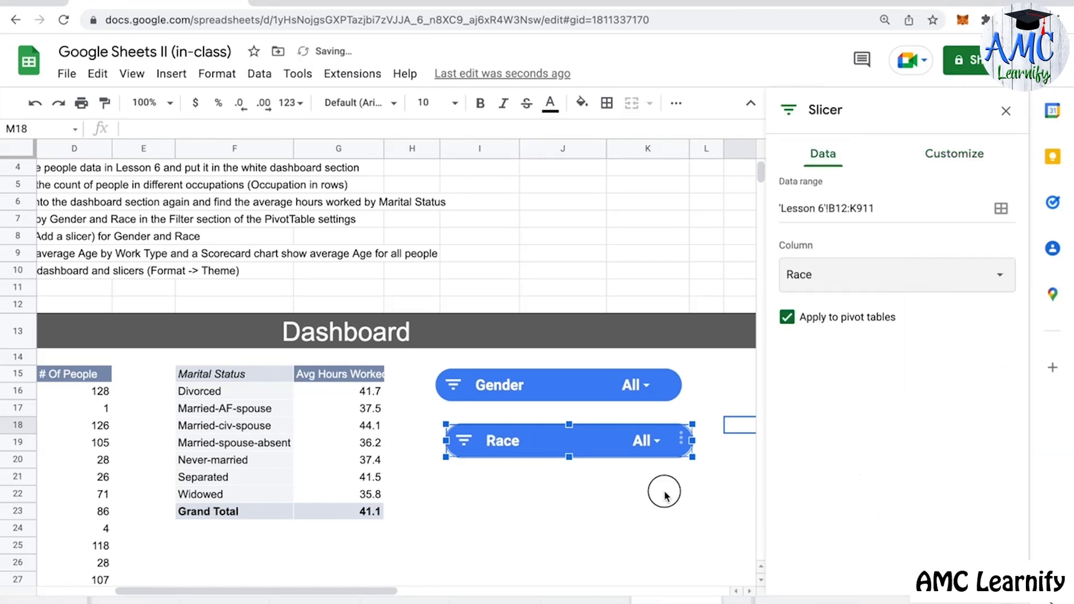
pyautogui.click(664, 492)
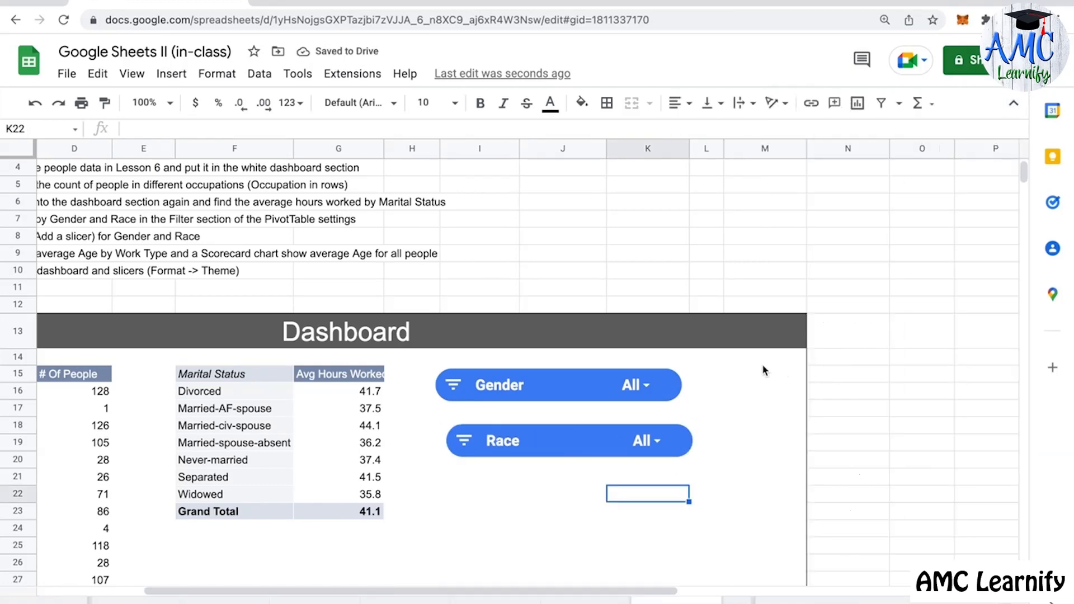
# Step: Collapse the spreadsheet's header controls and line up the Race slicer directly beneath the Gender slicer
pyautogui.hotkey('ctrl', 'shift', 'f')
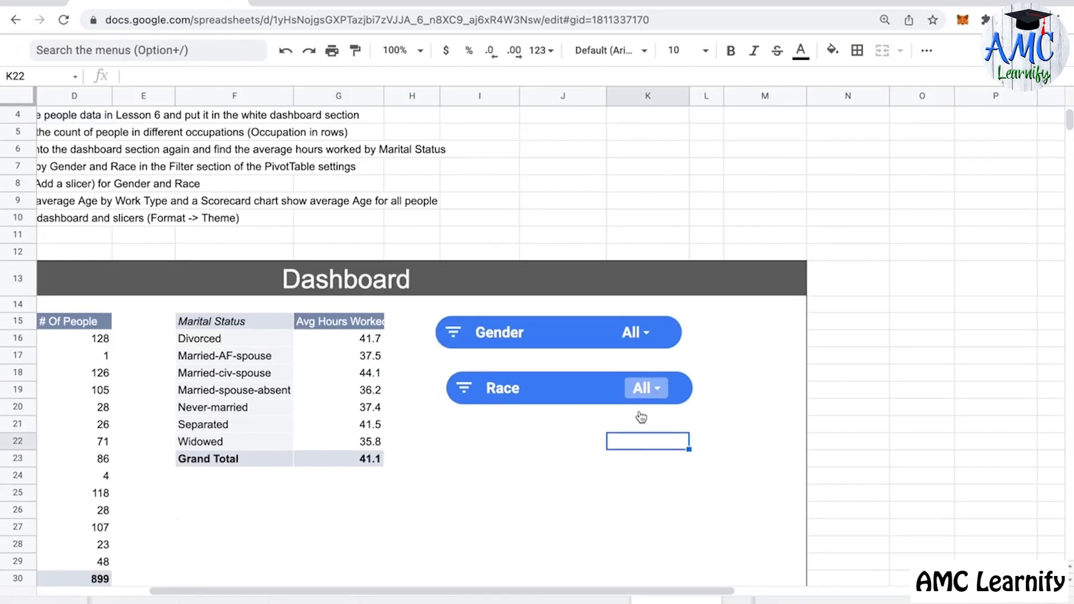
pyautogui.hscroll(-5, 447, 391)
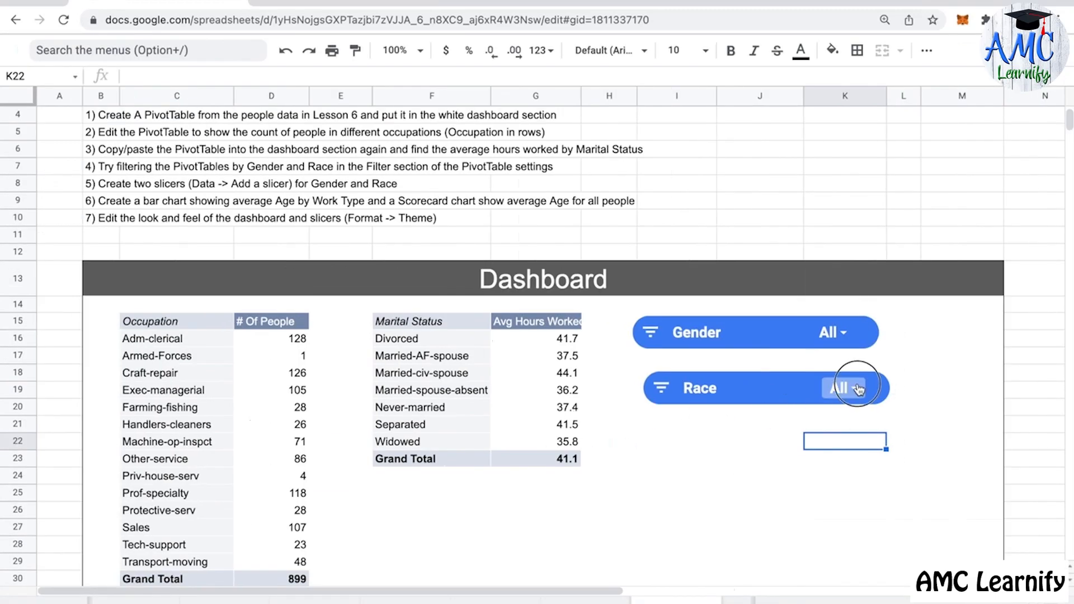
pyautogui.click(781, 383)
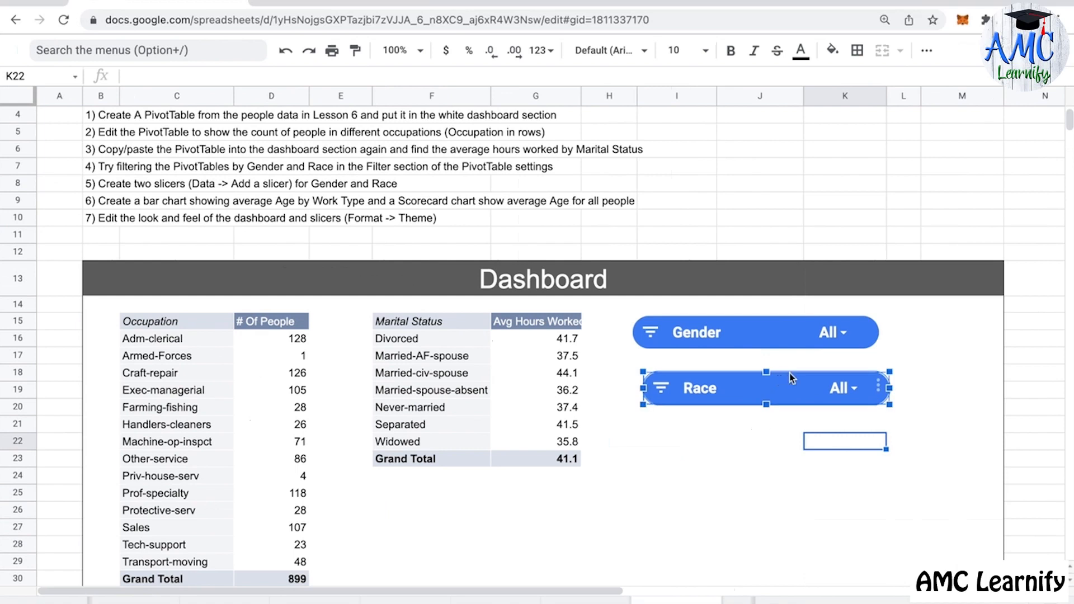
pyautogui.moveTo(781, 382); pyautogui.dragTo(770, 383)
pyautogui.click(765, 496)
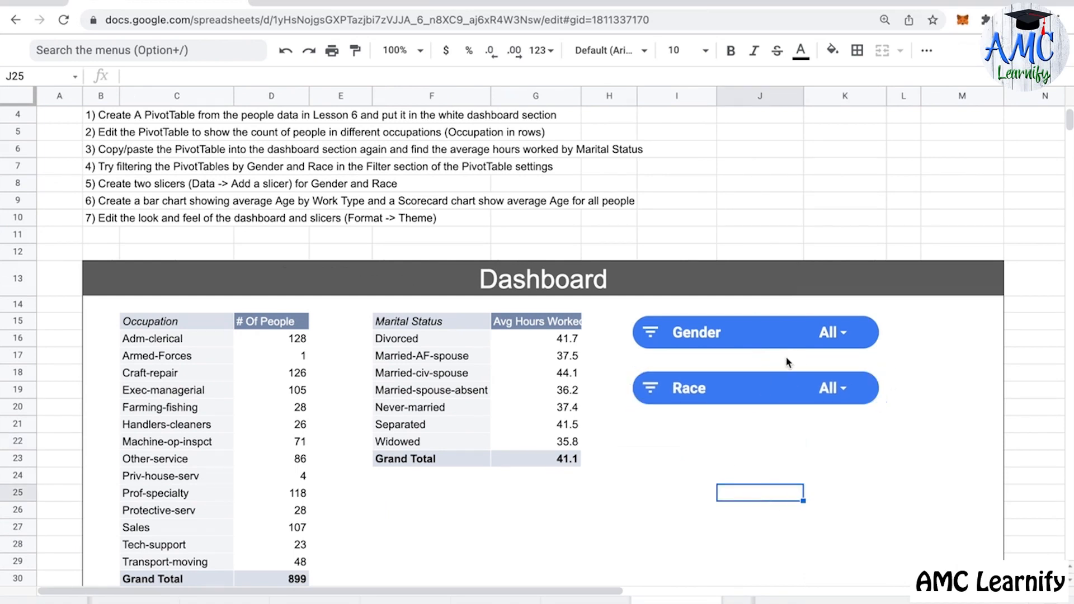
# Step: Filter the Gender slicer to include only Female and review the effect on both pivot tables
pyautogui.click(834, 335)
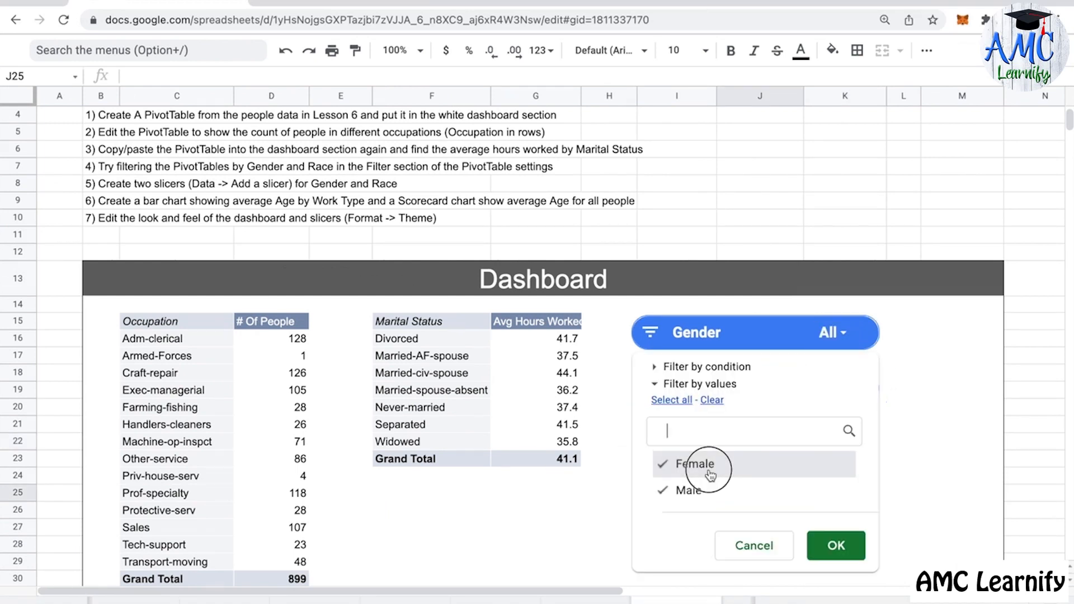
pyautogui.click(694, 491)
pyautogui.click(837, 542)
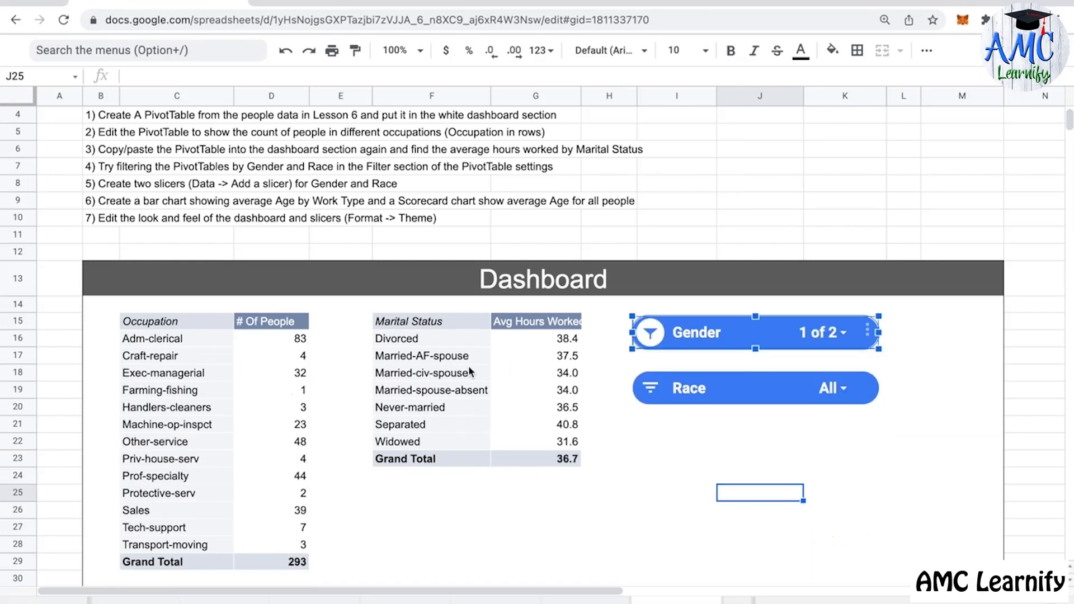
pyautogui.scroll(-2, 569, 313)
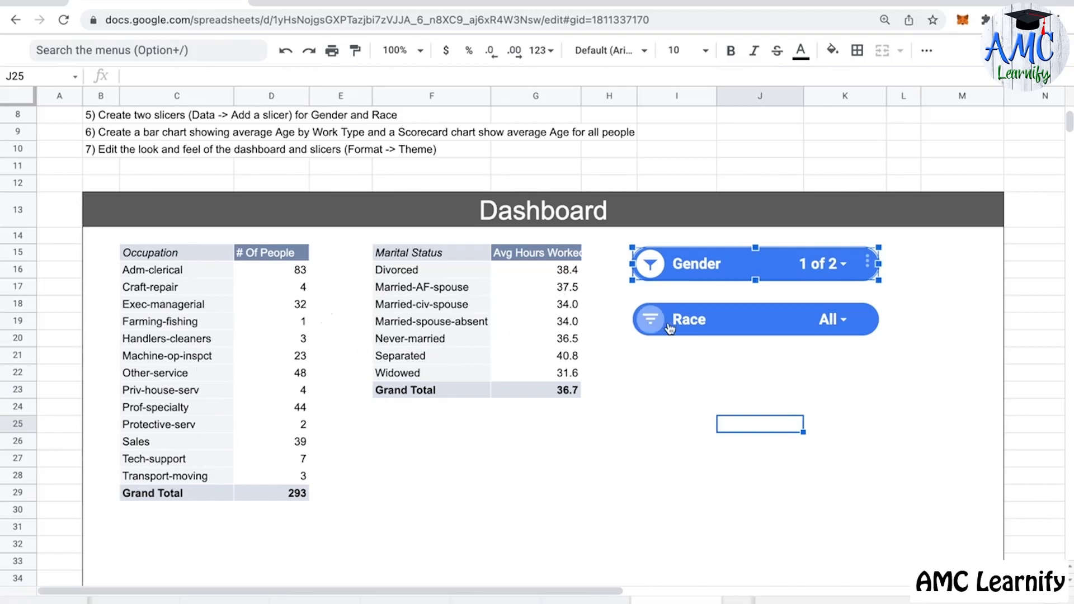
pyautogui.click(838, 334)
pyautogui.click(712, 386)
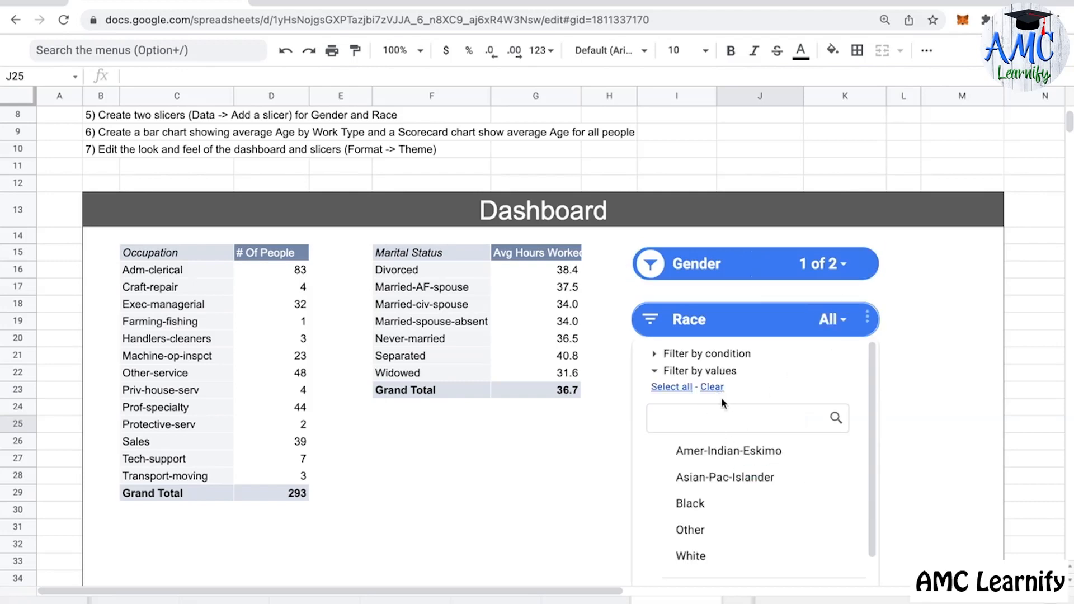
pyautogui.click(725, 477)
pyautogui.click(933, 395)
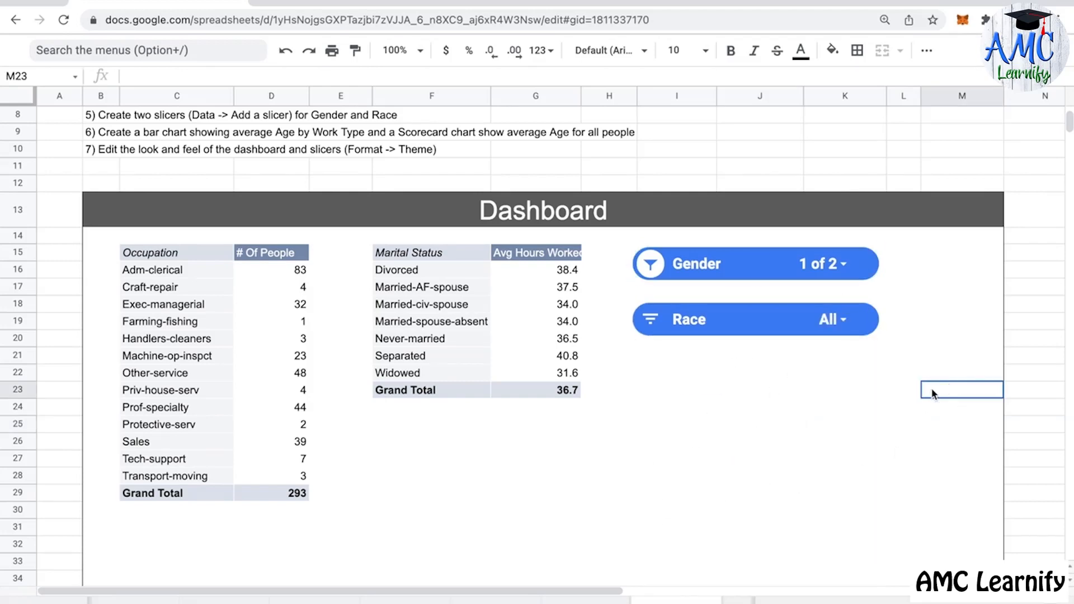
# Step: Filter the Race slicer to include only Asian-Pac-Islander
pyautogui.click(833, 320)
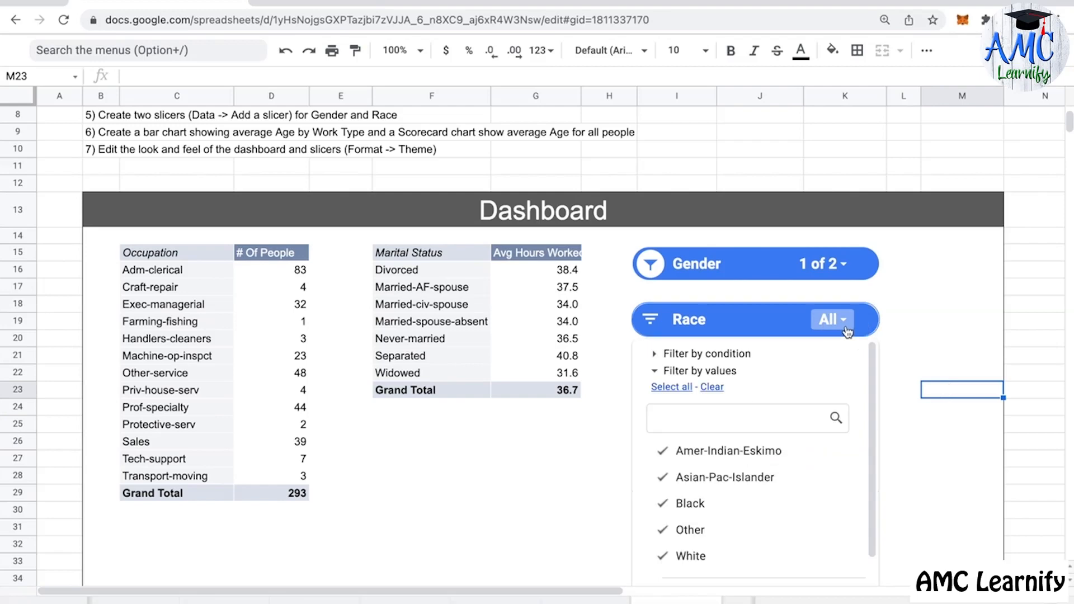
pyautogui.click(677, 389)
pyautogui.click(712, 387)
pyautogui.click(688, 477)
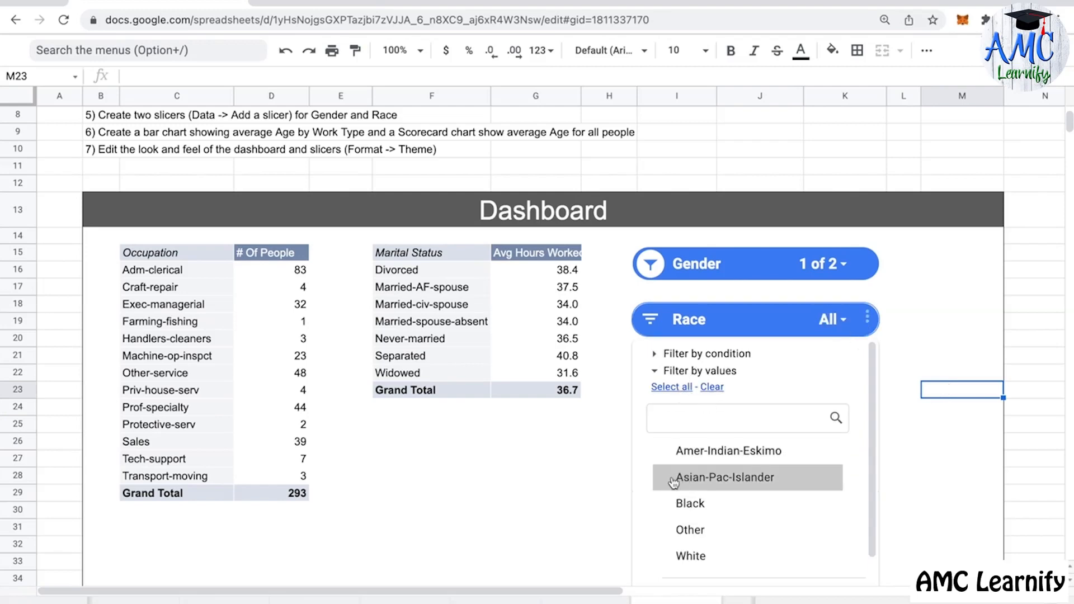
pyautogui.scroll(-2, 792, 466)
pyautogui.click(825, 567)
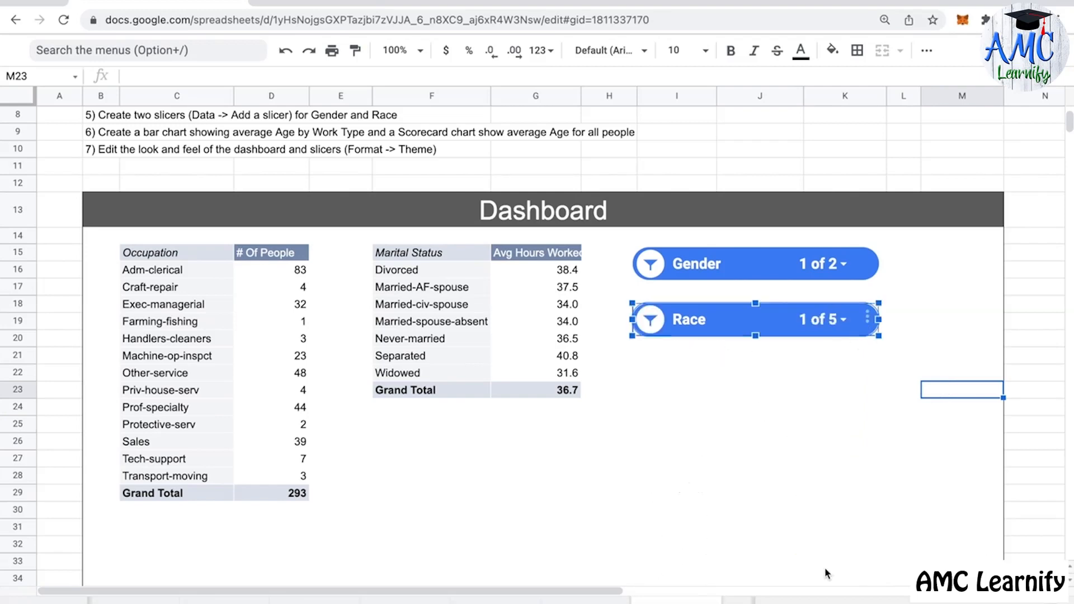
pyautogui.click(656, 428)
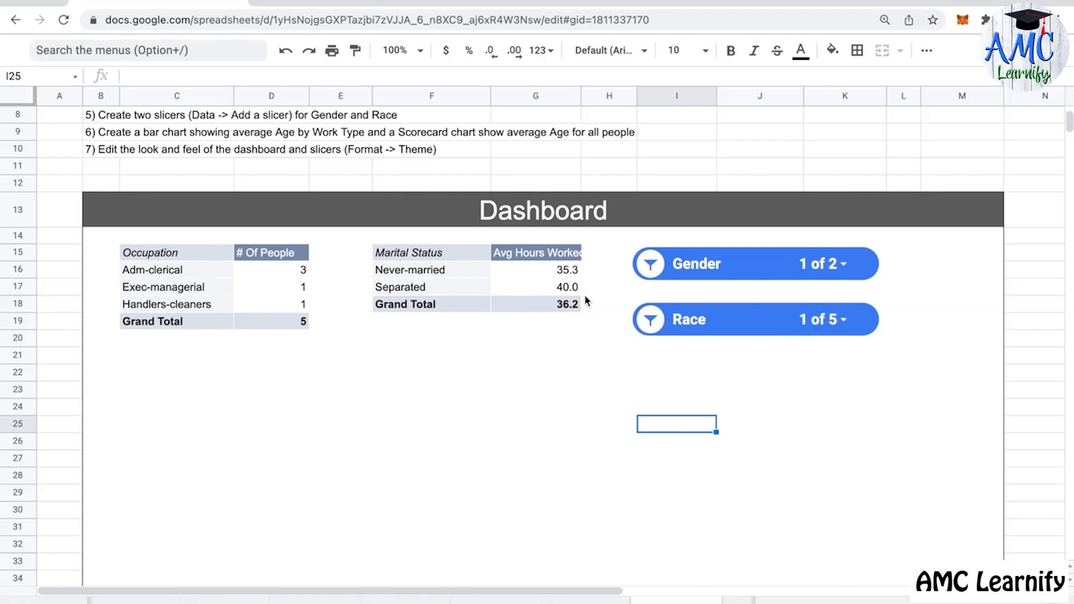
# Step: Undo the Race and Gender slicer filters and check the Gender slicer's value list
pyautogui.click(518, 286)
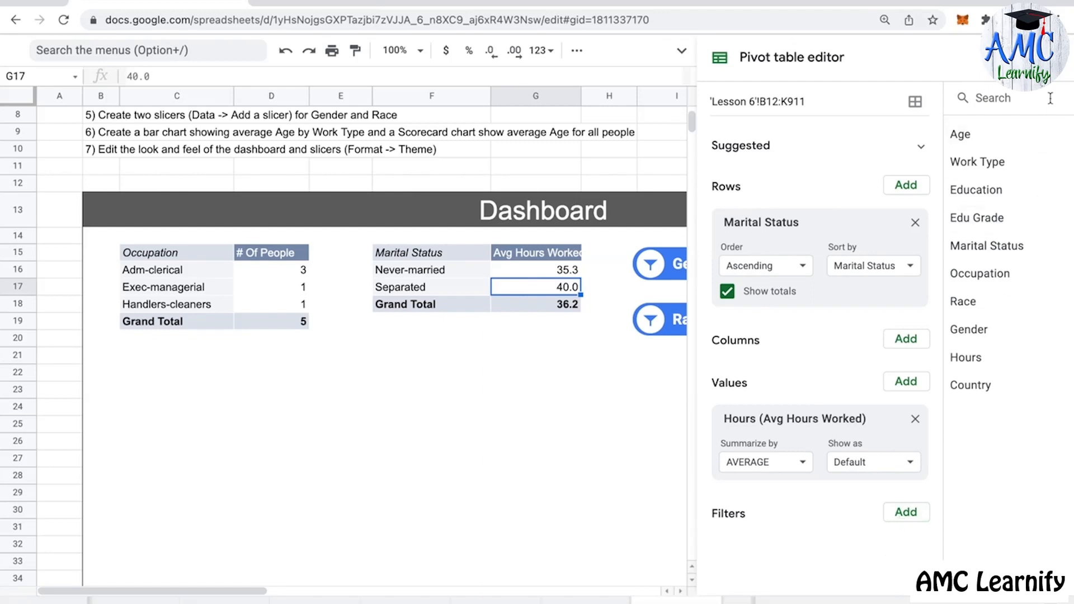
pyautogui.click(1054, 57)
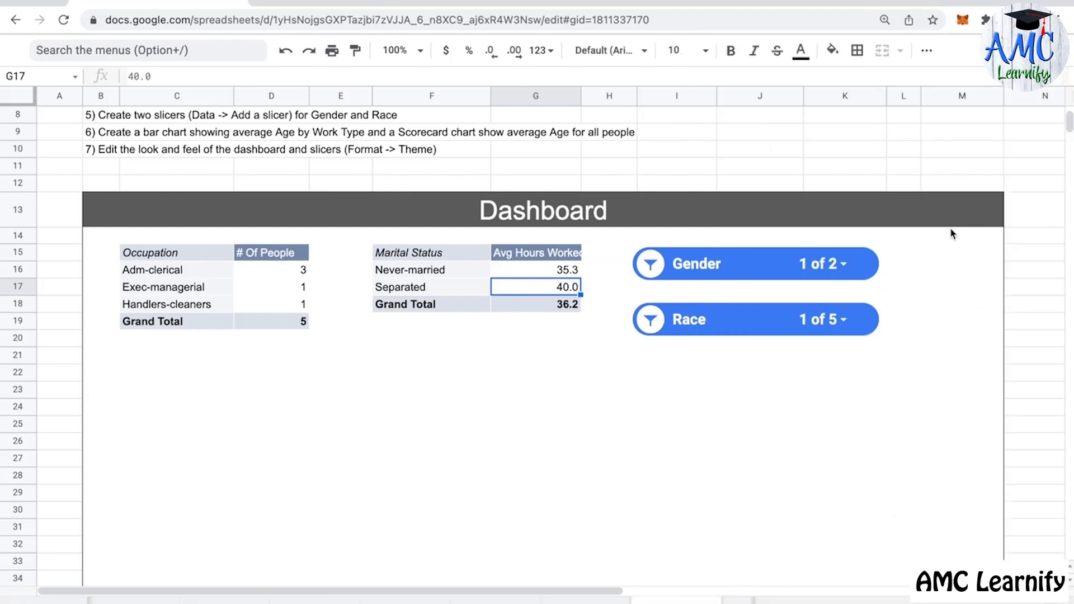
pyautogui.press('super+z')
pyautogui.press('super+z')
pyautogui.click(844, 270)
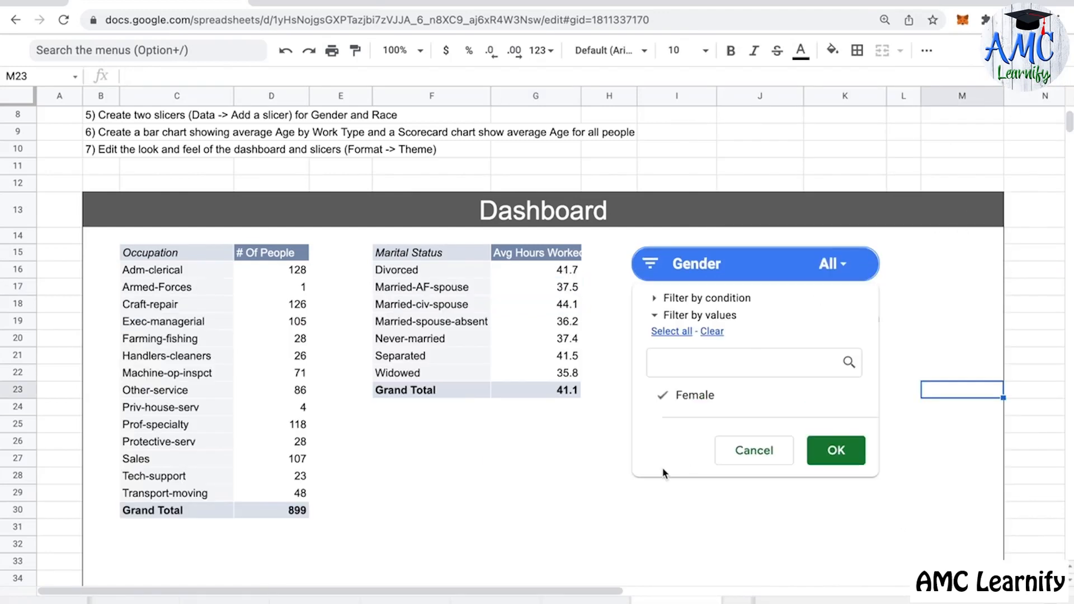
pyautogui.click(605, 473)
# Step: Review the lesson's sixth instruction on the bar chart and Scorecard chart, and look for free space in the dashboard
pyautogui.scroll(3, 605, 339)
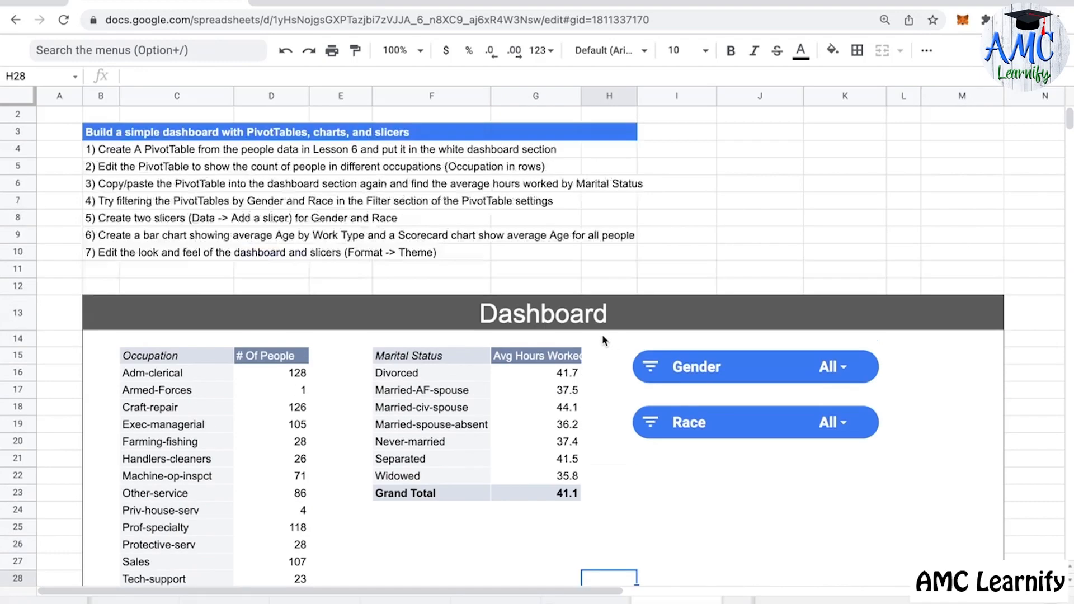
pyautogui.click(102, 235)
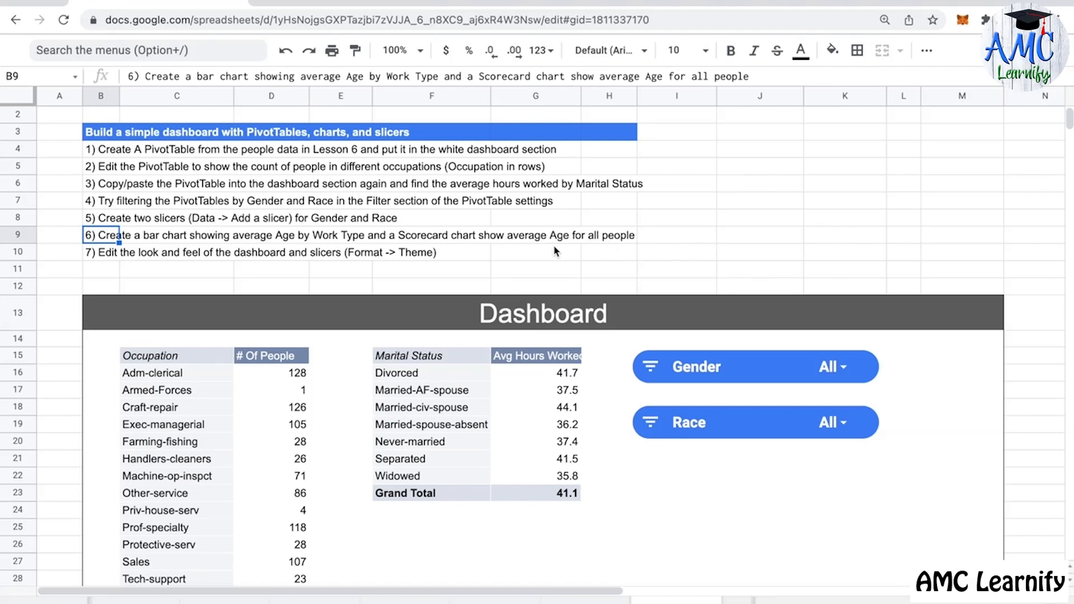
pyautogui.scroll(-2, 180, 253)
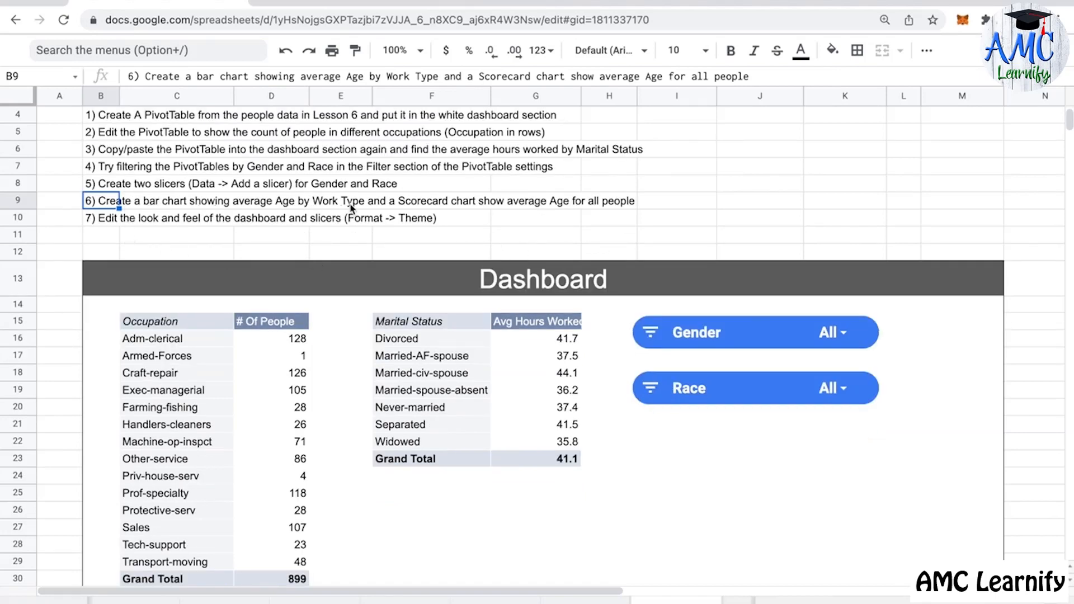
pyautogui.scroll(2, 371, 209)
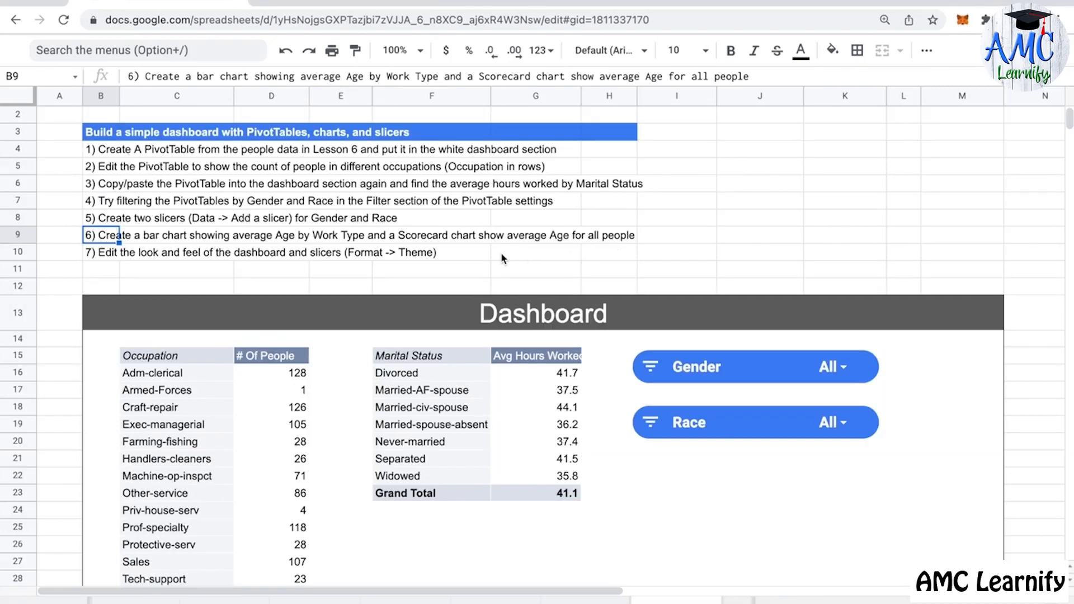
pyautogui.scroll(-2, 448, 249)
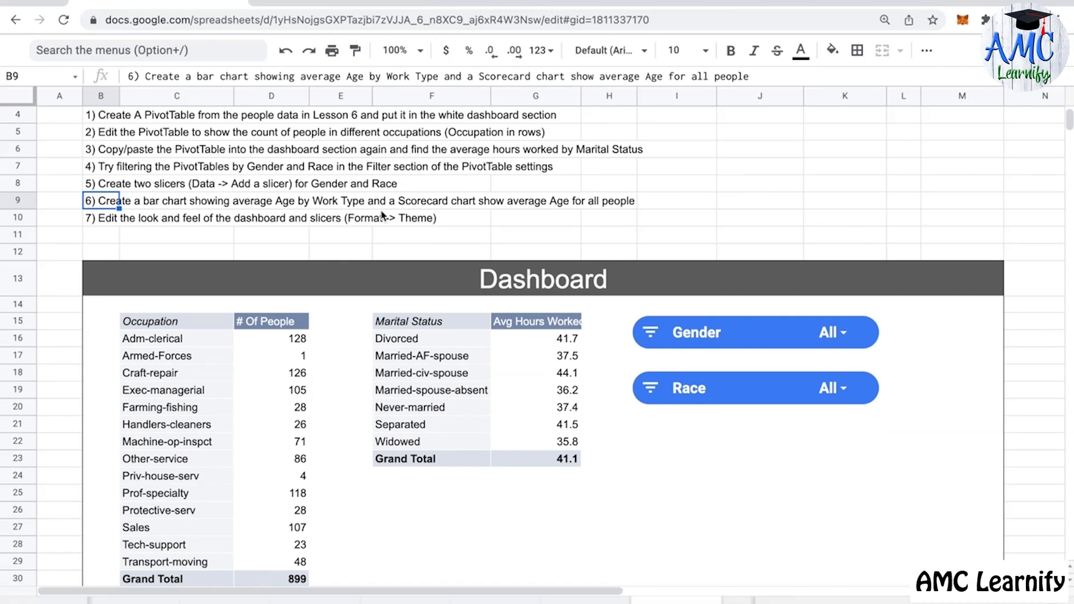
pyautogui.scroll(-5, 406, 237)
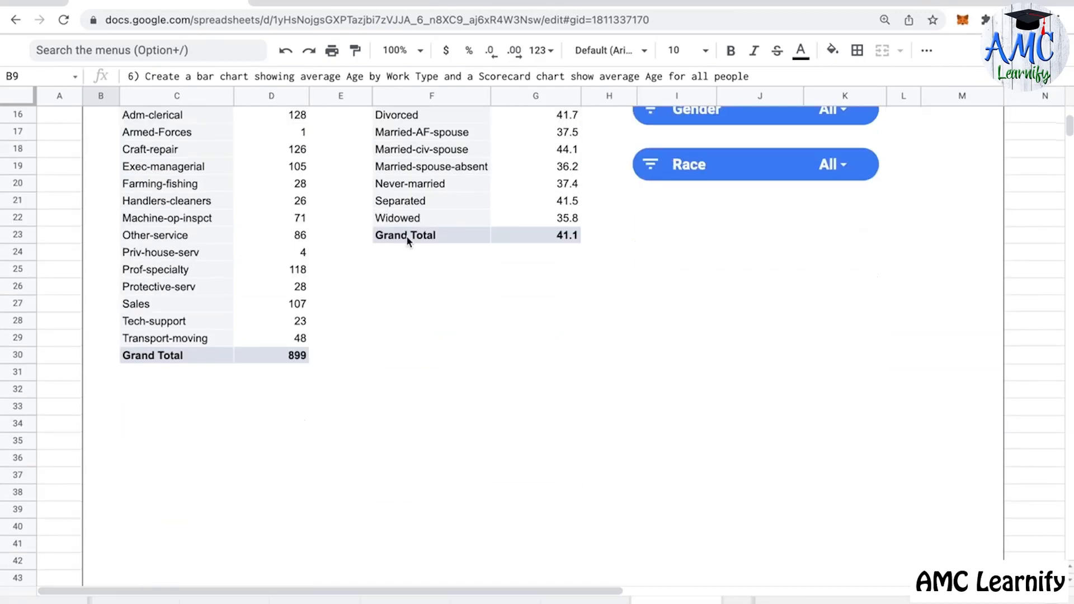
# Step: Restore the header controls, insert a new chart, and move it into the empty dashboard area beneath the Marital Status pivot table
pyautogui.click(441, 329)
pyautogui.scroll(3, 931, 144)
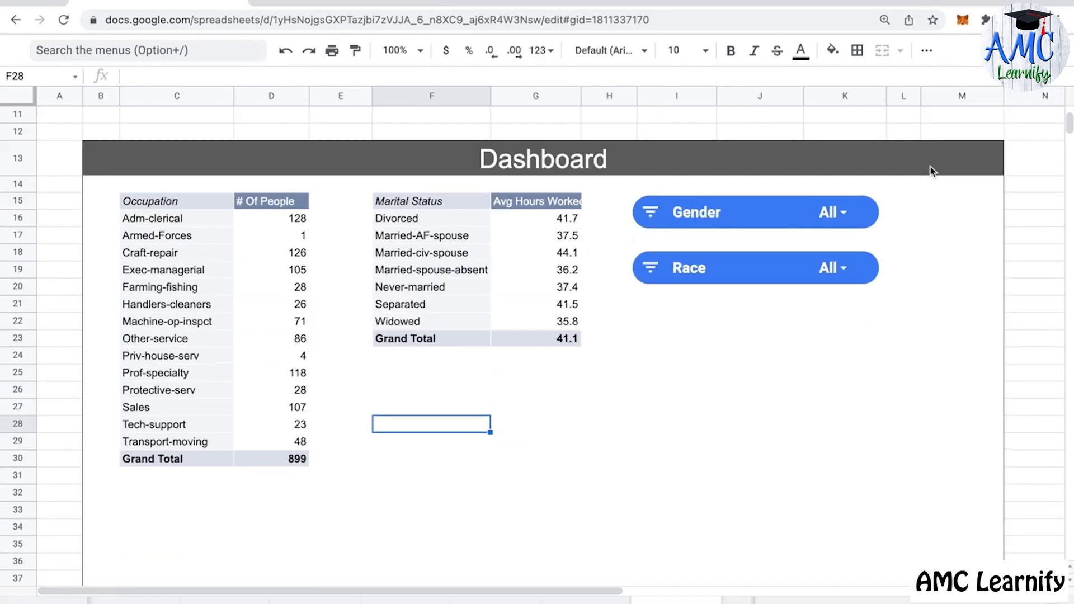
pyautogui.click(1059, 51)
pyautogui.click(163, 77)
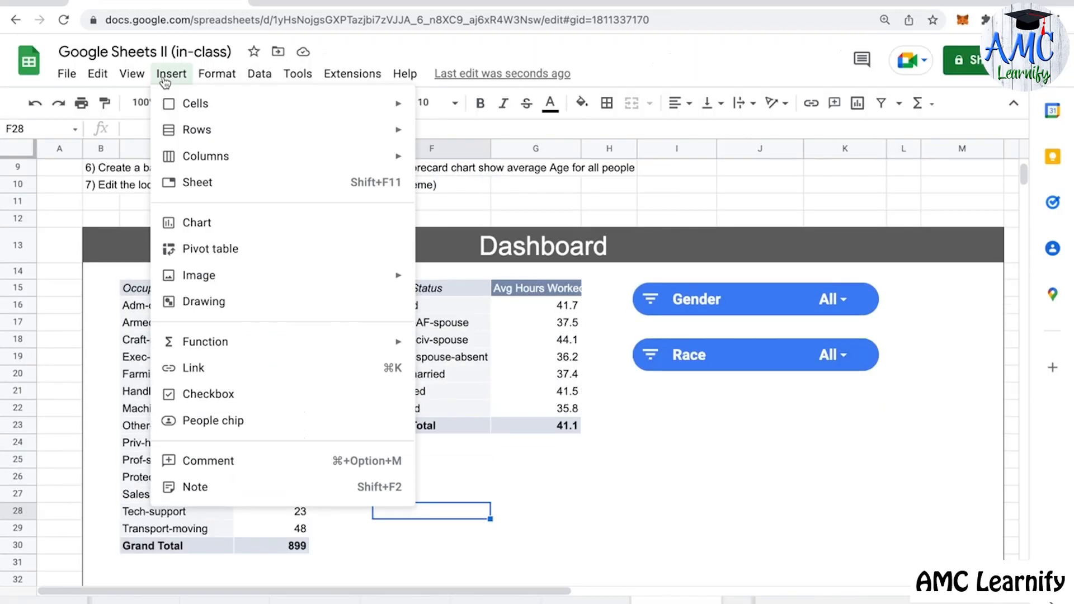
pyautogui.click(225, 224)
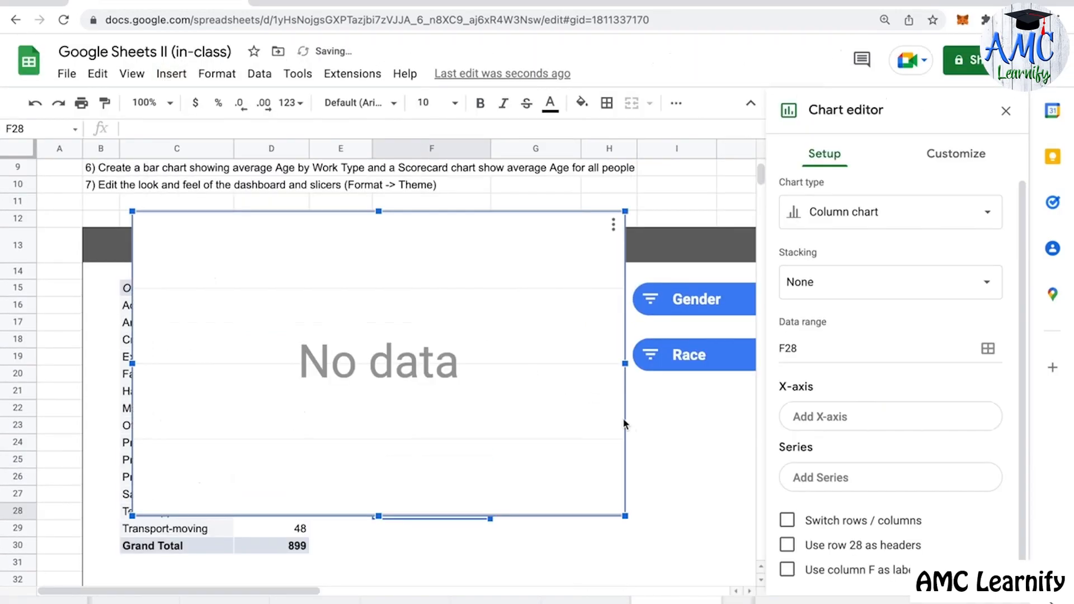
pyautogui.moveTo(293, 278); pyautogui.dragTo(516, 533)
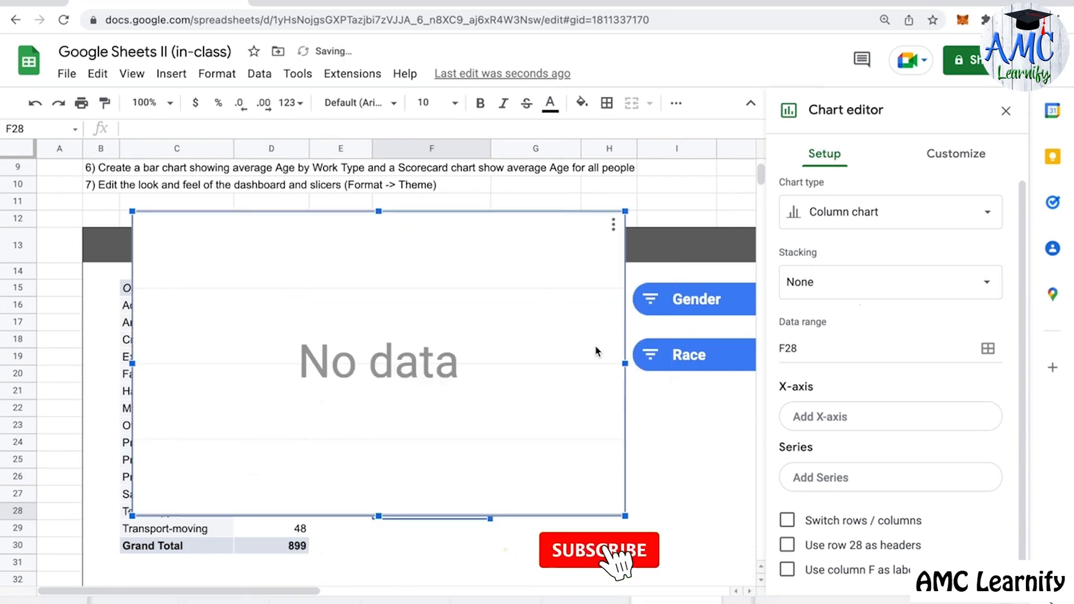
pyautogui.moveTo(296, 279); pyautogui.dragTo(547, 557)
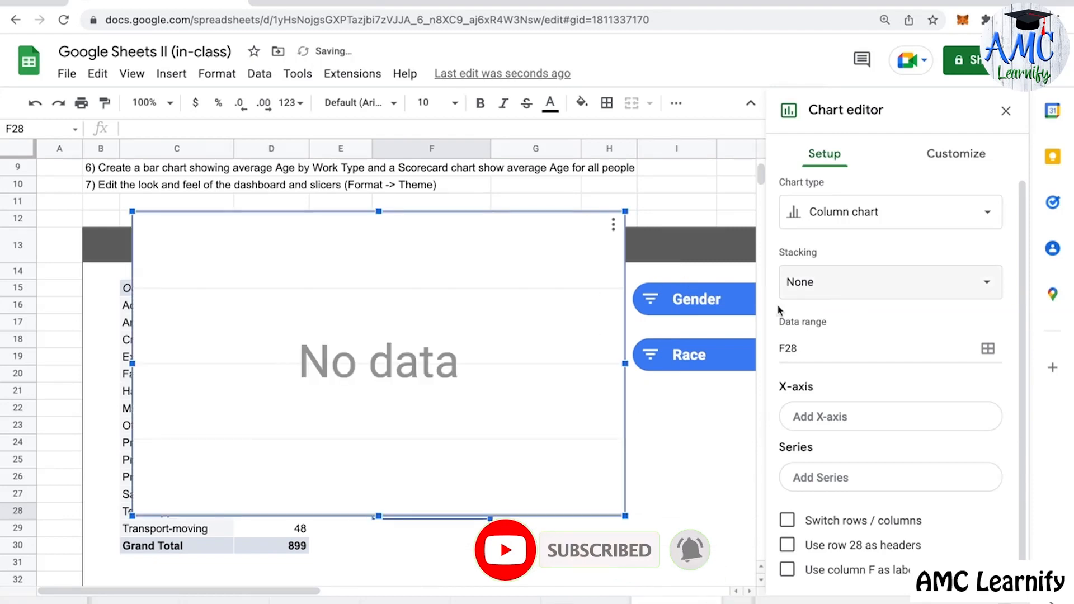
pyautogui.moveTo(295, 277); pyautogui.dragTo(517, 533)
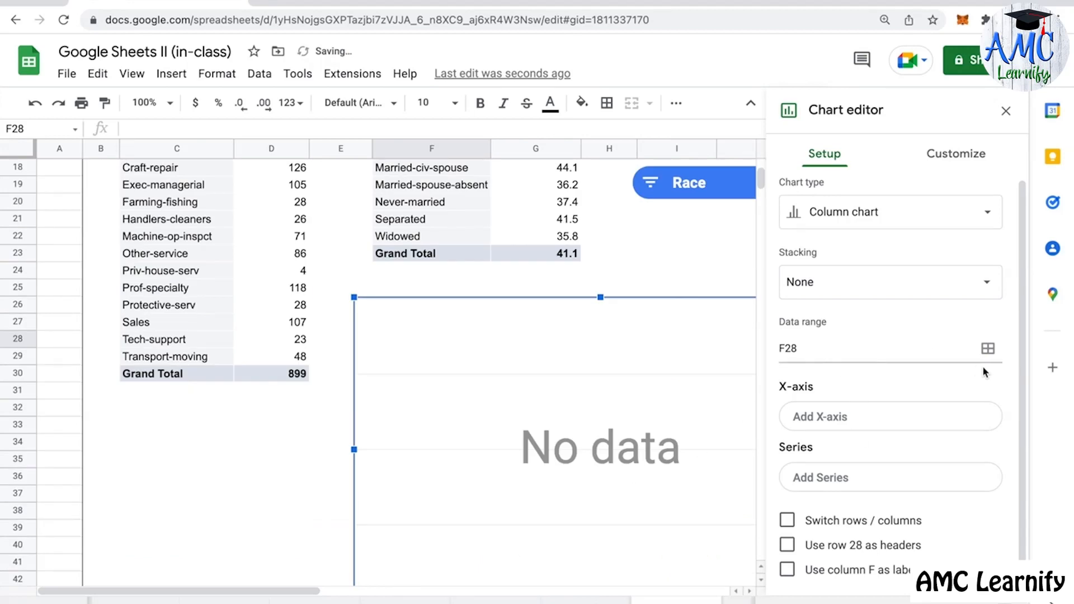
# Step: Set the new chart's data range to 'Lesson 6'!B12:K911
pyautogui.click(987, 349)
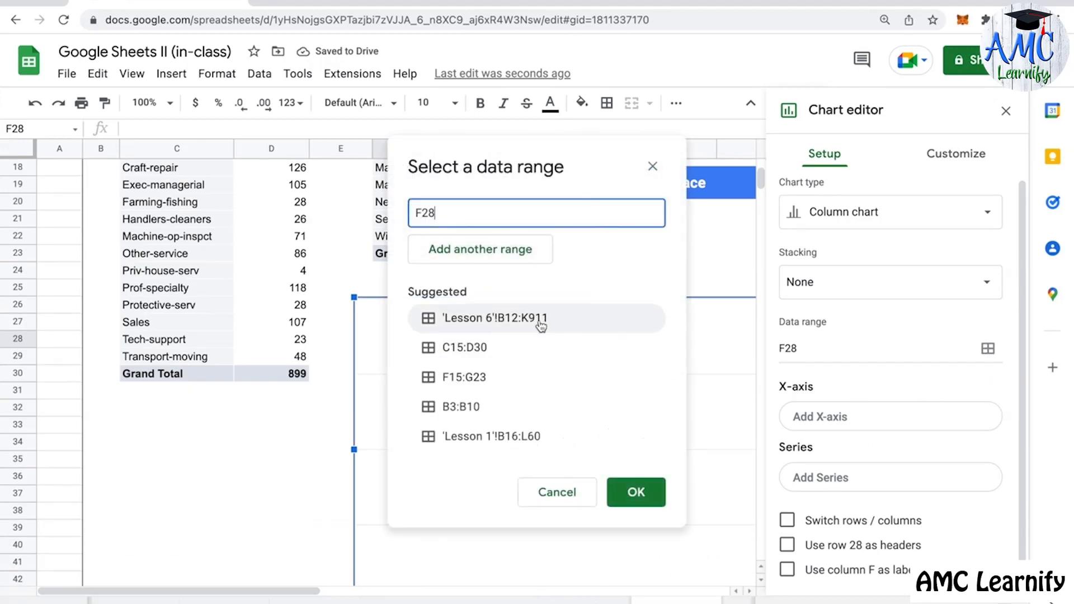
pyautogui.click(503, 318)
pyautogui.click(636, 492)
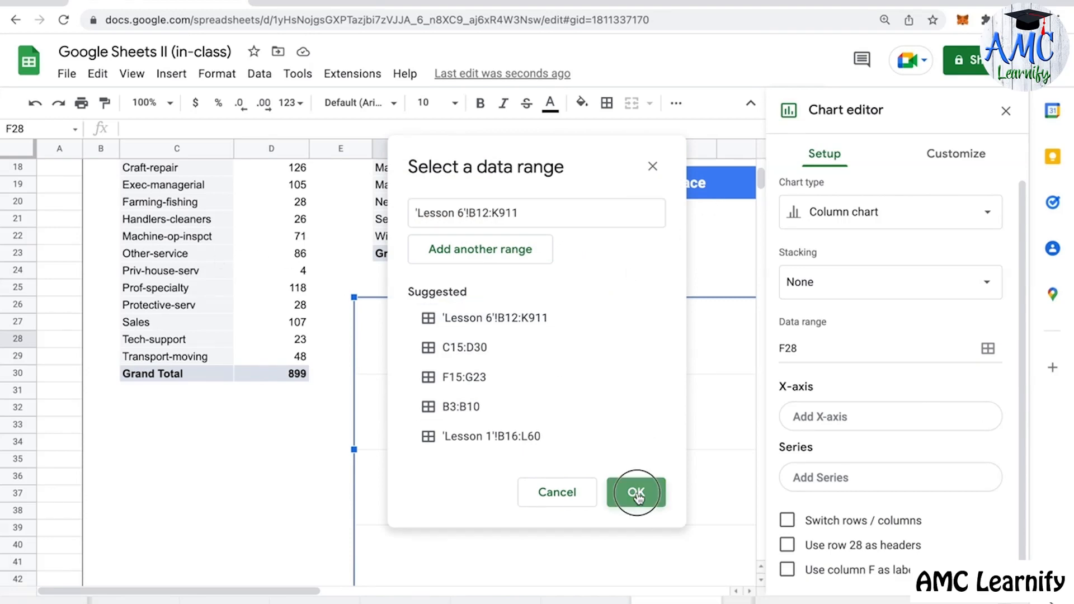
pyautogui.hscroll(5, 671, 481)
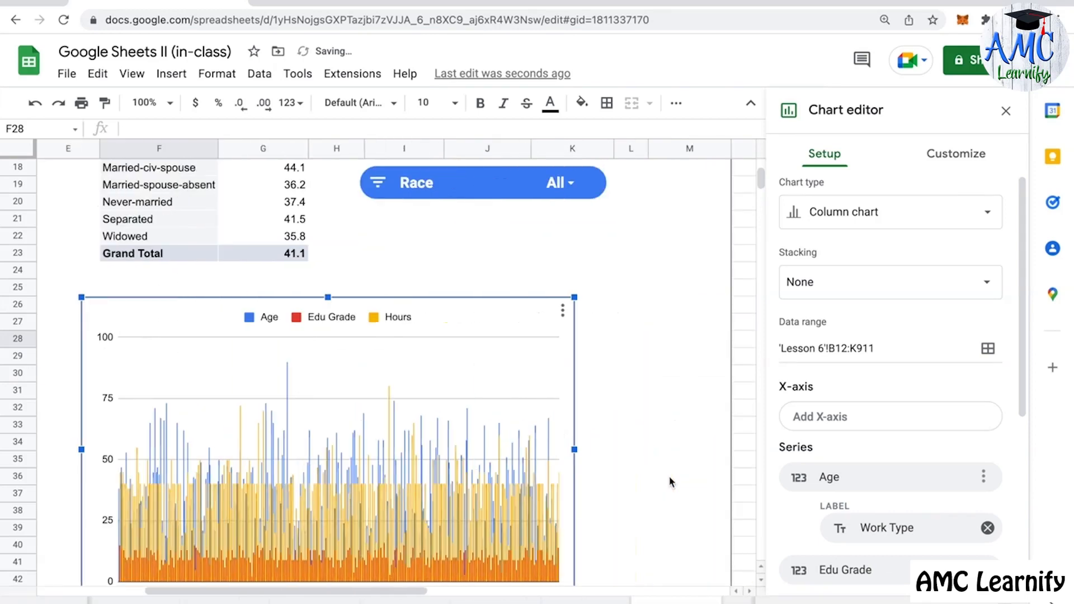
pyautogui.hscroll(-3, 669, 480)
pyautogui.scroll(3, 595, 456)
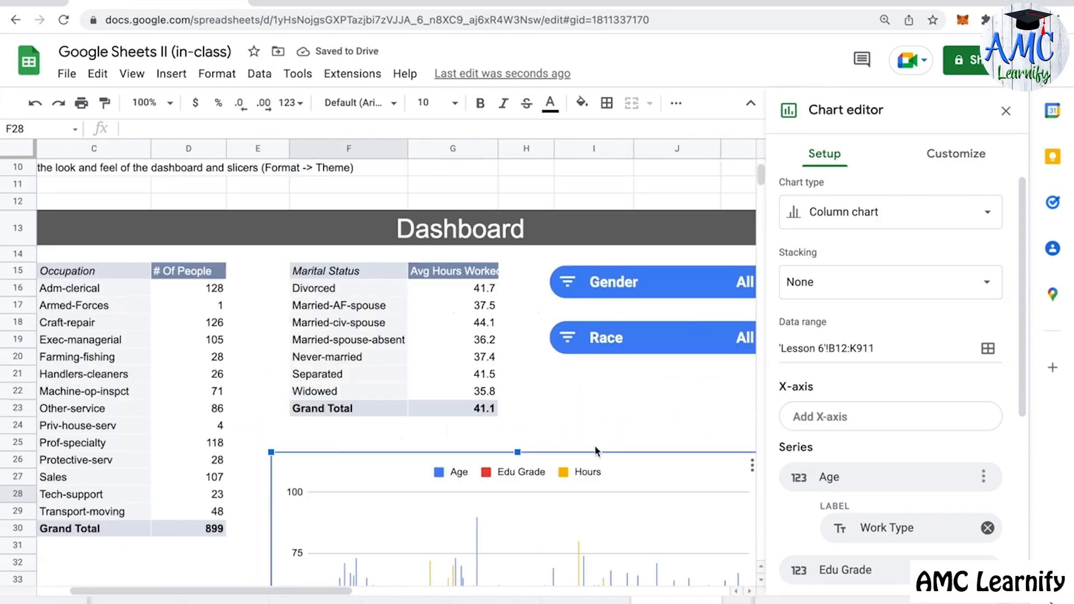
# Step: Close the chart editor, collapse the header controls, and compare the lesson's bar chart instruction with the inserted chart
pyautogui.click(1006, 110)
pyautogui.hotkey('ctrl', 'shift', 'f')
pyautogui.scroll(4, 480, 279)
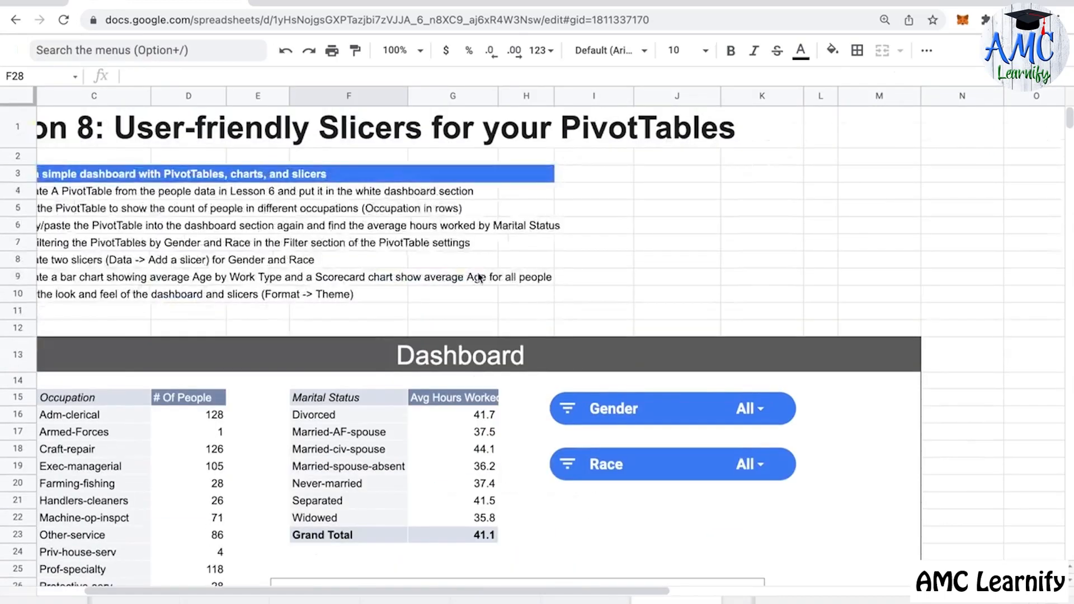
pyautogui.hscroll(-3, 102, 271)
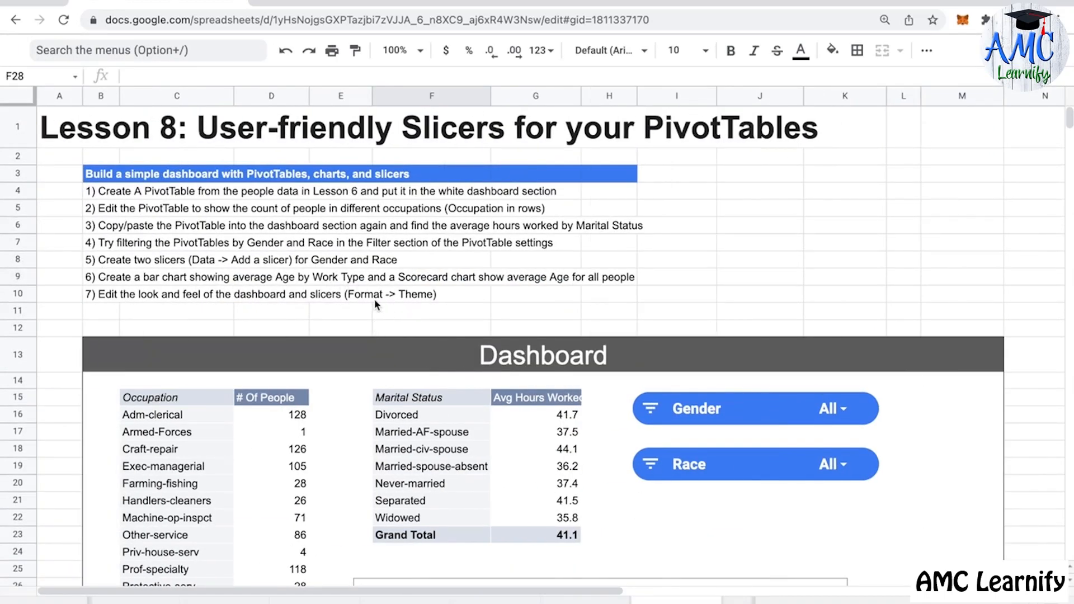
pyautogui.scroll(-6, 469, 311)
pyautogui.scroll(6, 351, 281)
pyautogui.scroll(-7, 416, 300)
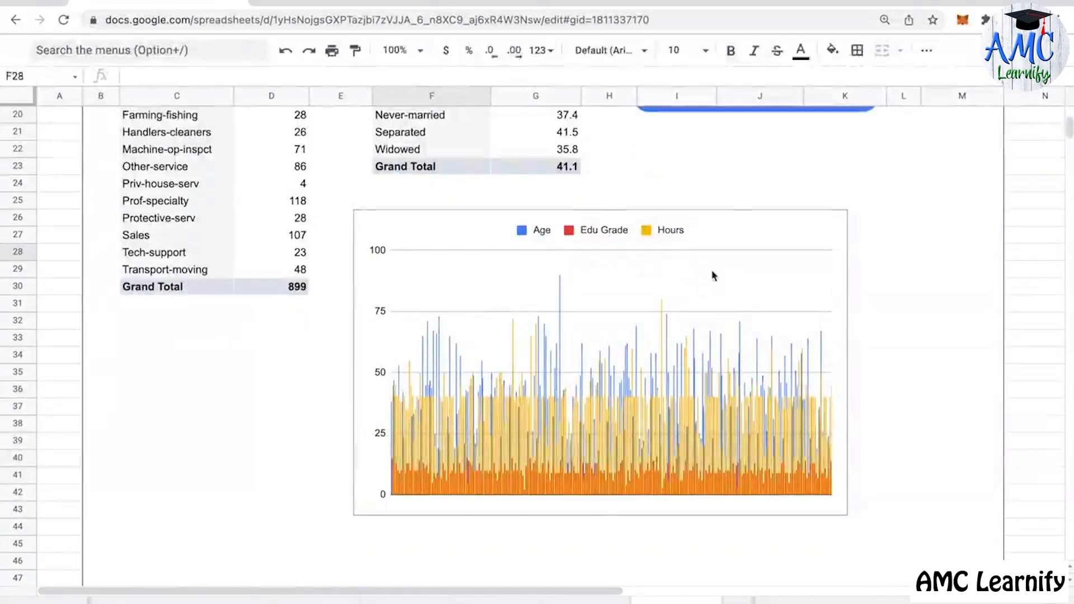
pyautogui.scroll(1, 713, 276)
# Step: Reopen the chart's settings and remove the Hours and Edu Grade series
pyautogui.click(751, 228)
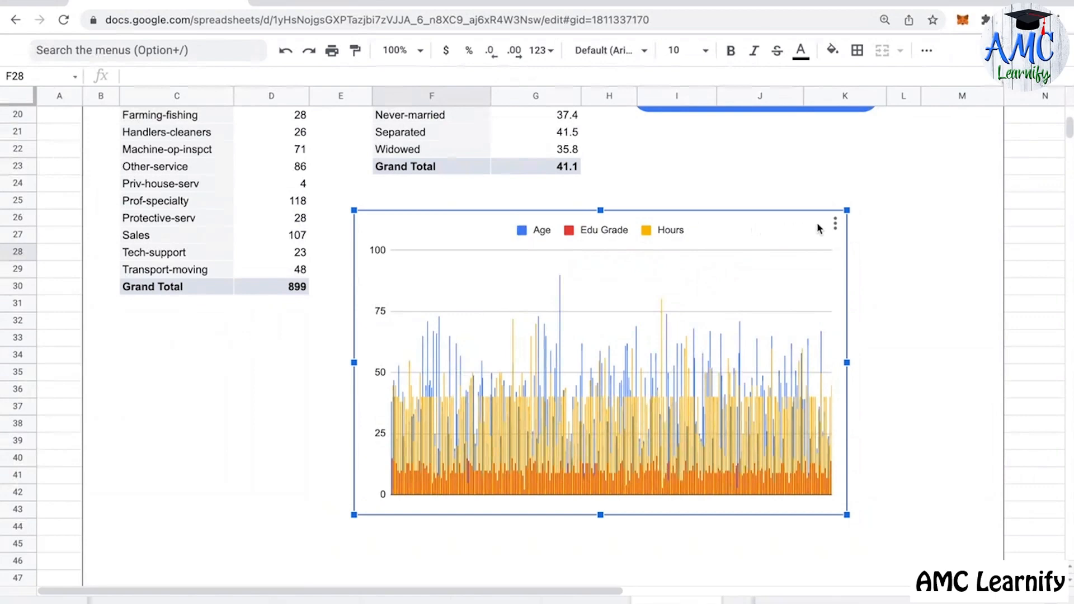
pyautogui.click(834, 224)
pyautogui.click(844, 246)
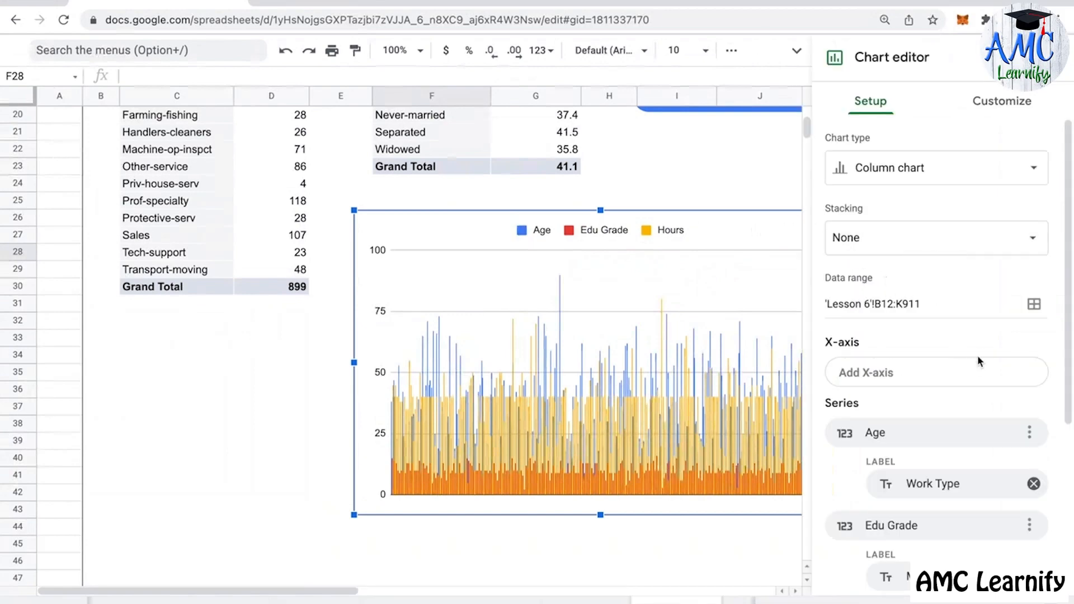
pyautogui.scroll(-4, 979, 361)
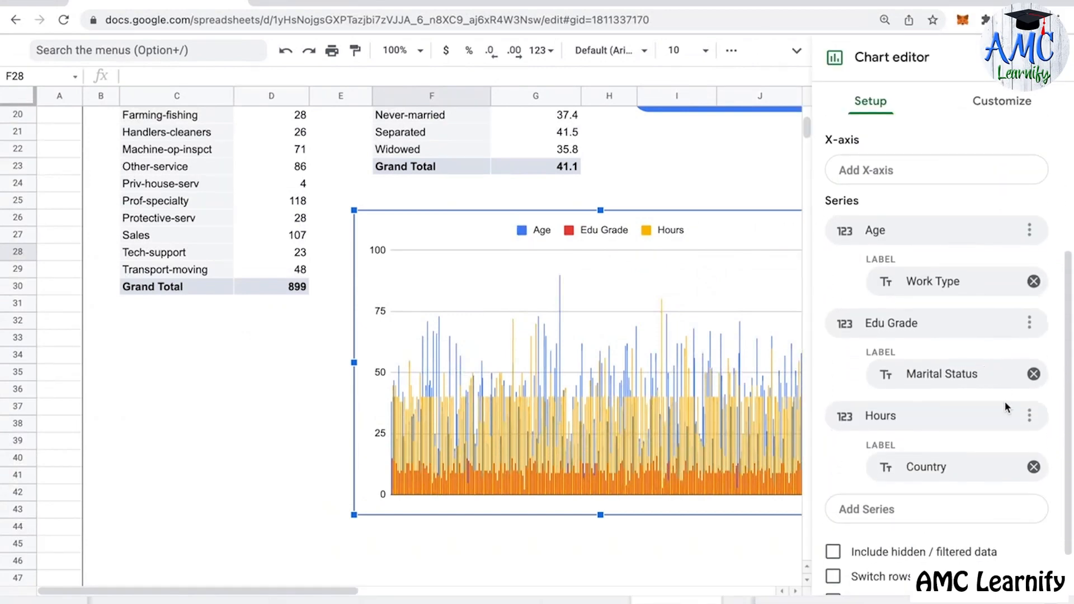
pyautogui.click(1030, 415)
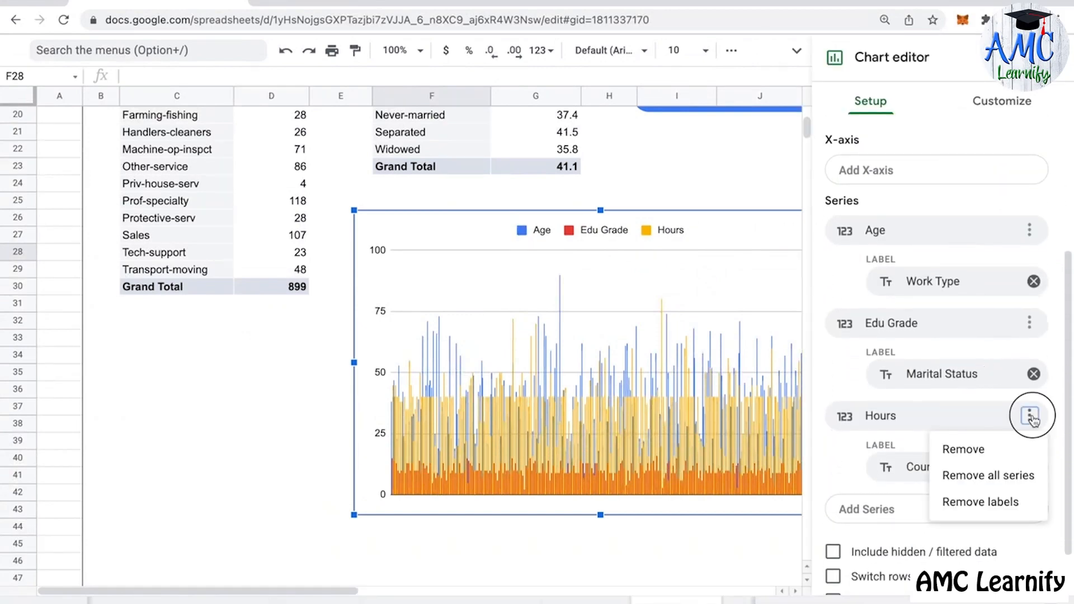
pyautogui.click(1020, 457)
pyautogui.click(1030, 360)
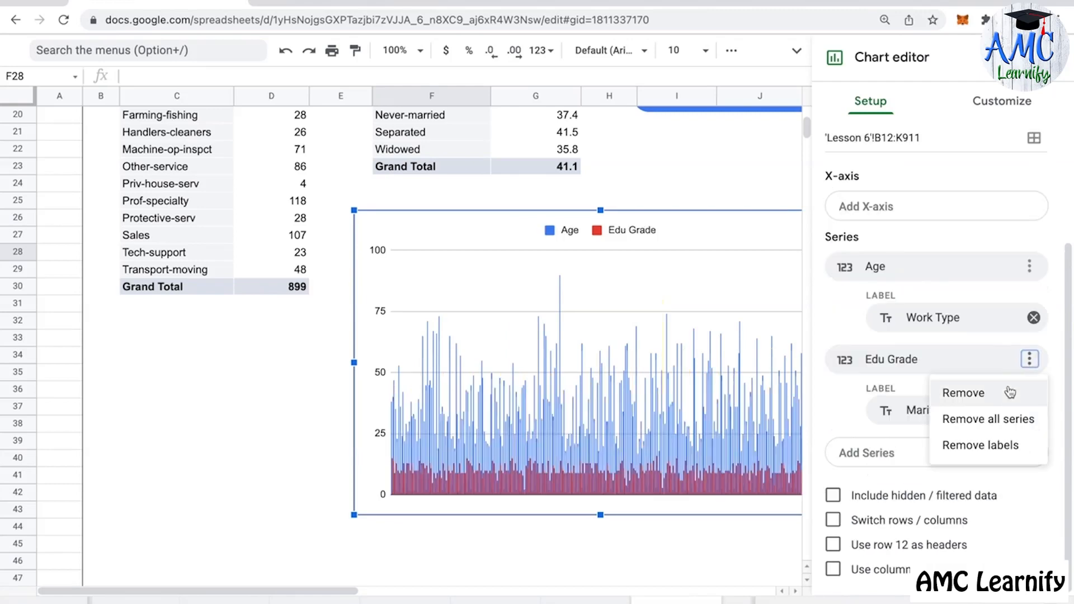
pyautogui.click(1010, 392)
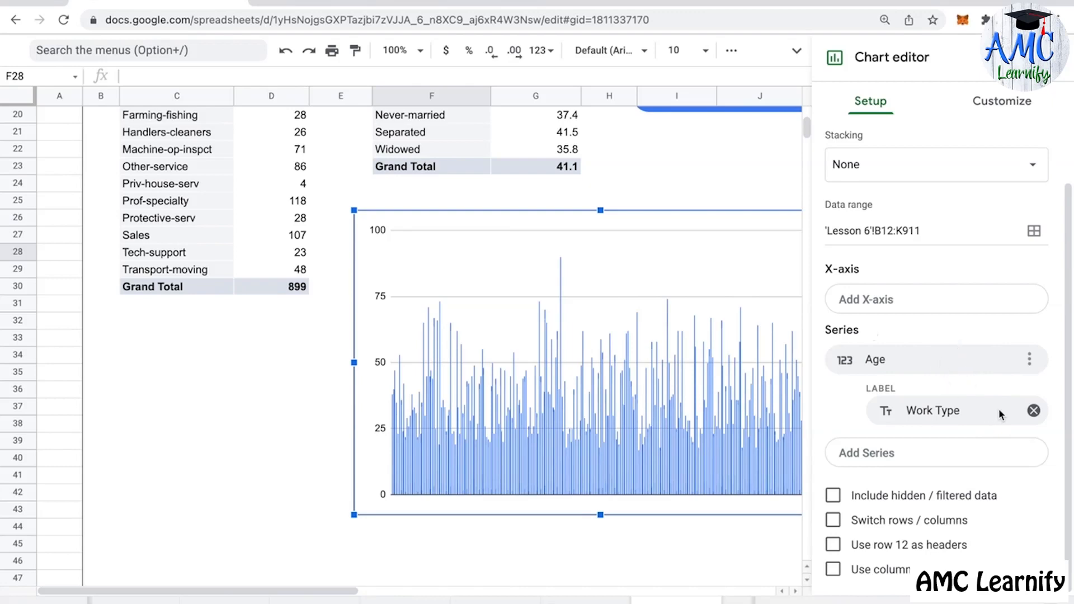
# Step: Try removing the Age series and aggregating the X-axis data, and undo both changes
pyautogui.click(1029, 360)
pyautogui.click(959, 336)
pyautogui.click(1030, 360)
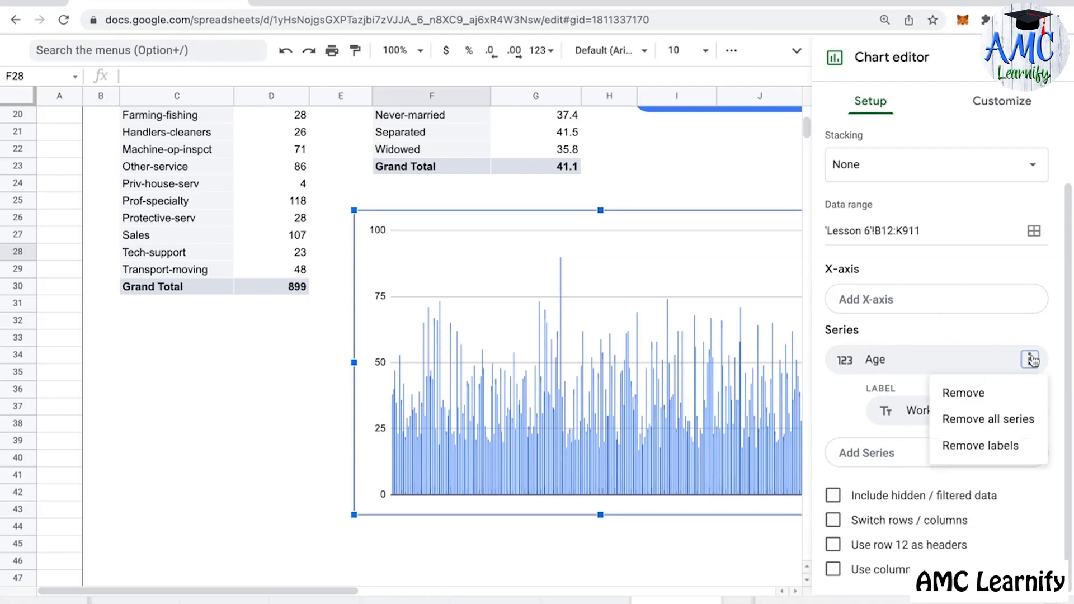
pyautogui.click(1010, 396)
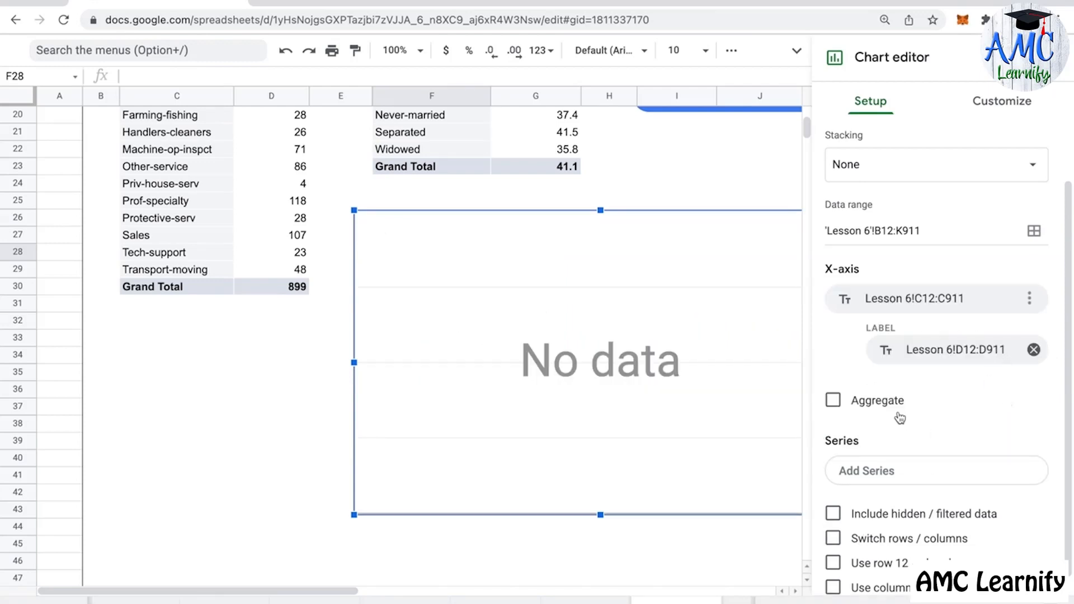
pyautogui.click(834, 401)
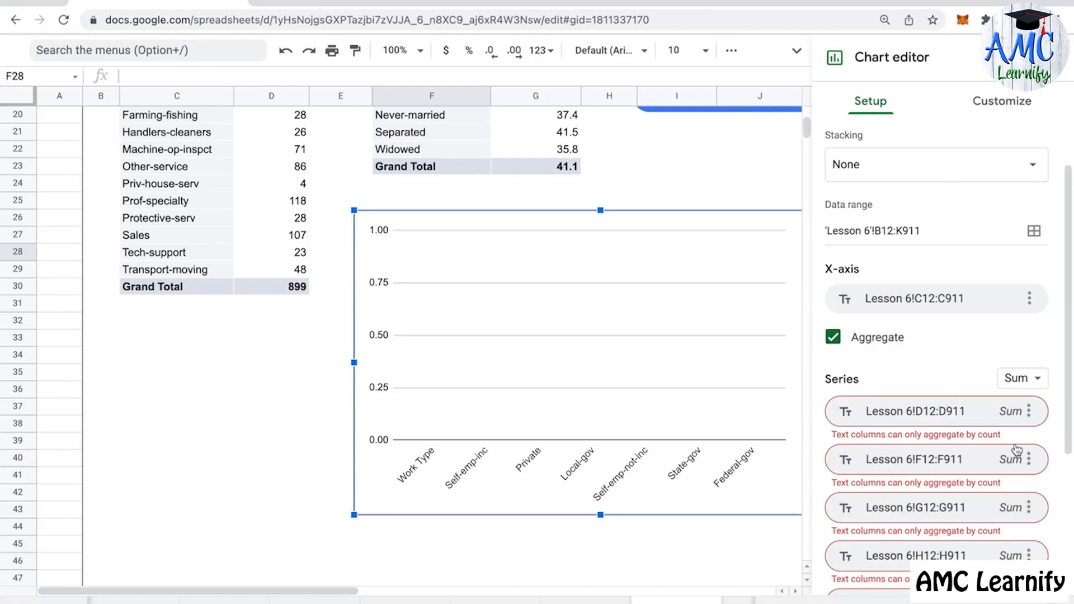
pyautogui.hotkey('ctrl', 'z')
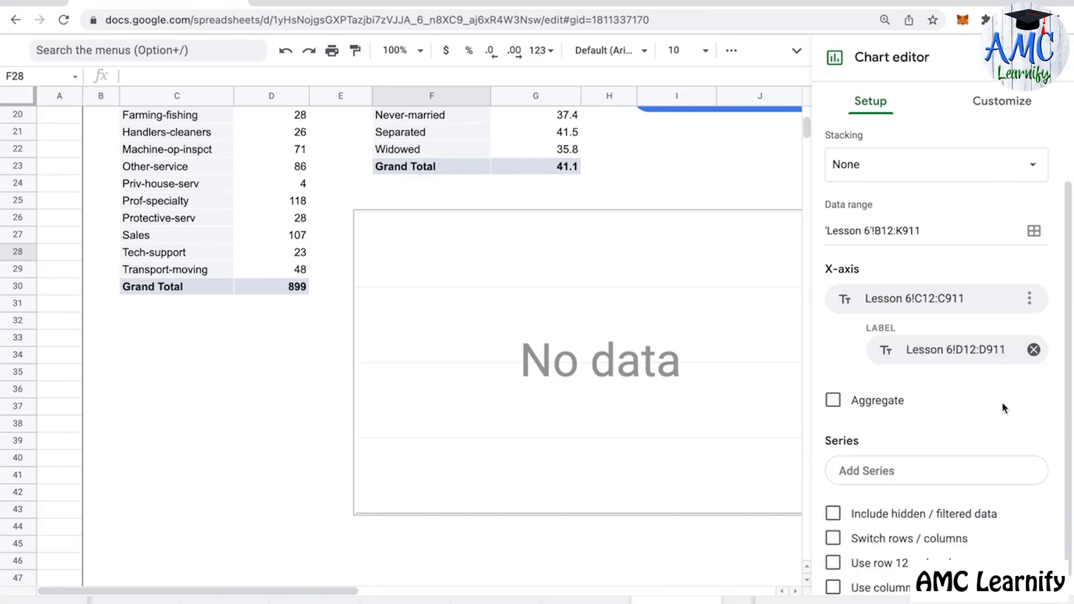
pyautogui.hotkey('ctrl', 'z')
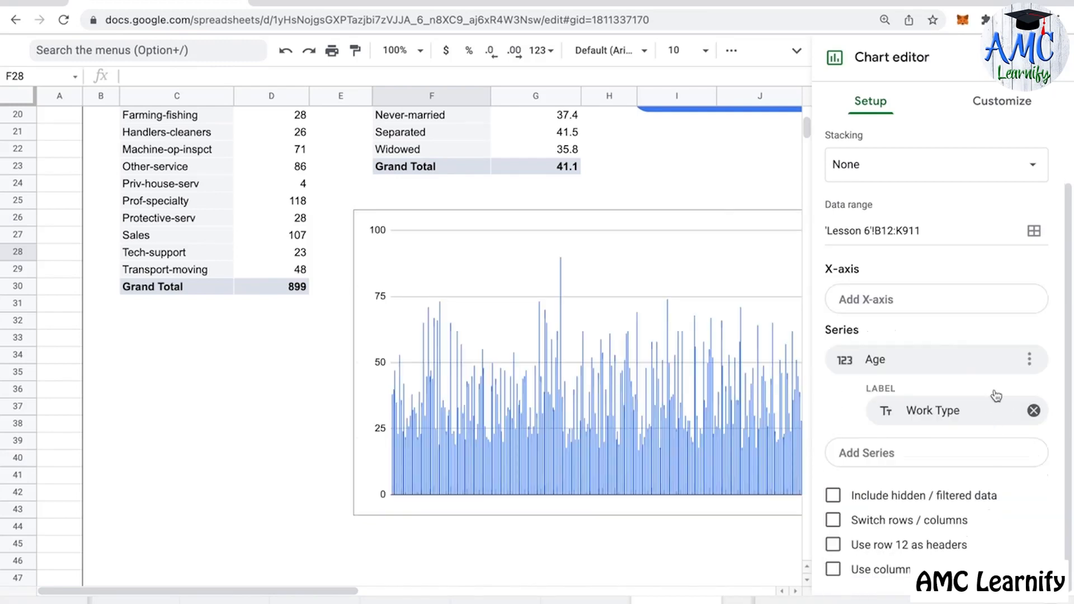
# Step: Remove the Work Type label from the chart's Age series
pyautogui.click(1034, 411)
pyautogui.click(1034, 412)
pyautogui.click(1034, 413)
pyautogui.click(1034, 412)
pyautogui.click(1034, 413)
pyautogui.click(1034, 412)
pyautogui.click(1034, 412)
pyautogui.click(1030, 416)
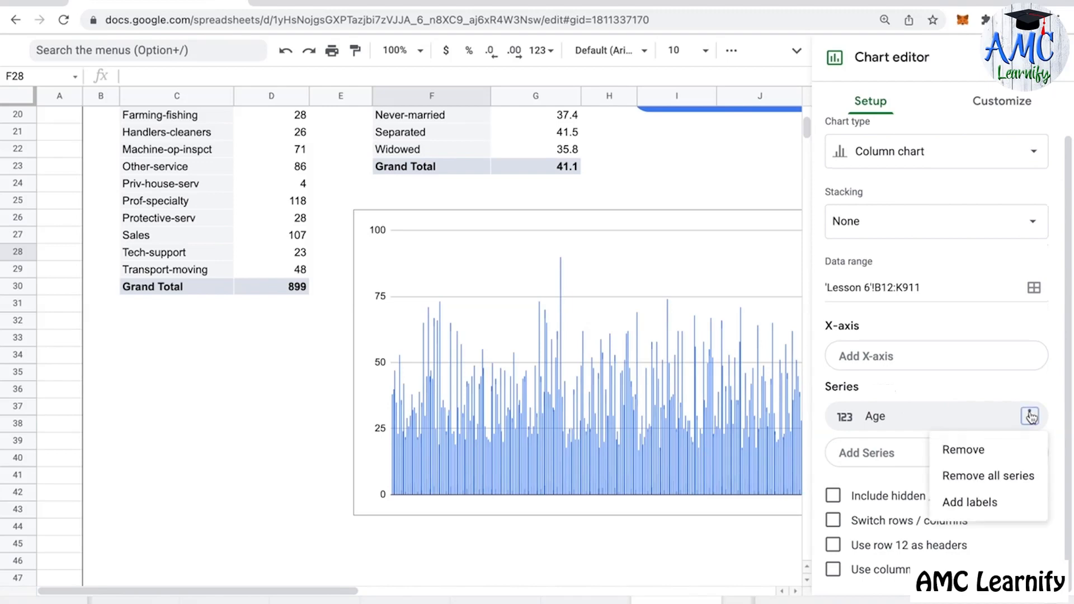
pyautogui.click(961, 380)
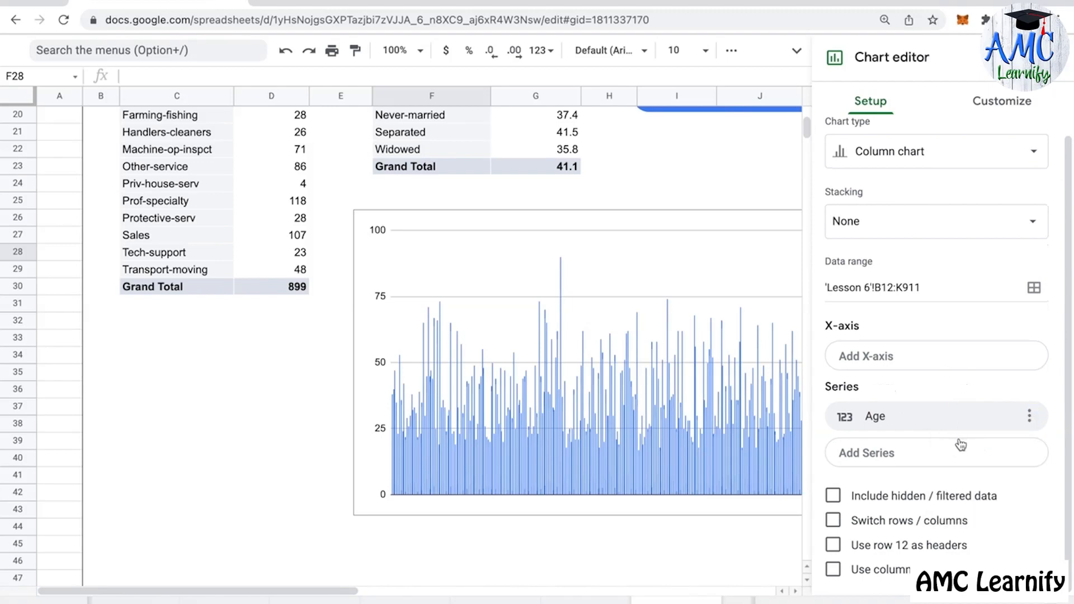
# Step: Set Work Type as the chart's X-axis and aggregate the Age series by Average
pyautogui.click(911, 367)
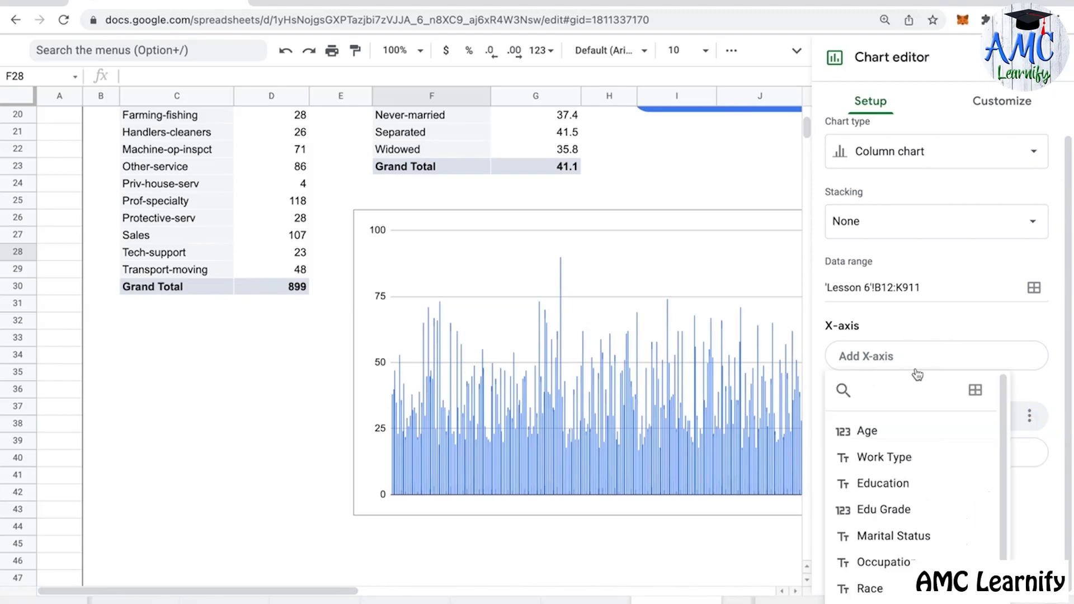
pyautogui.click(918, 458)
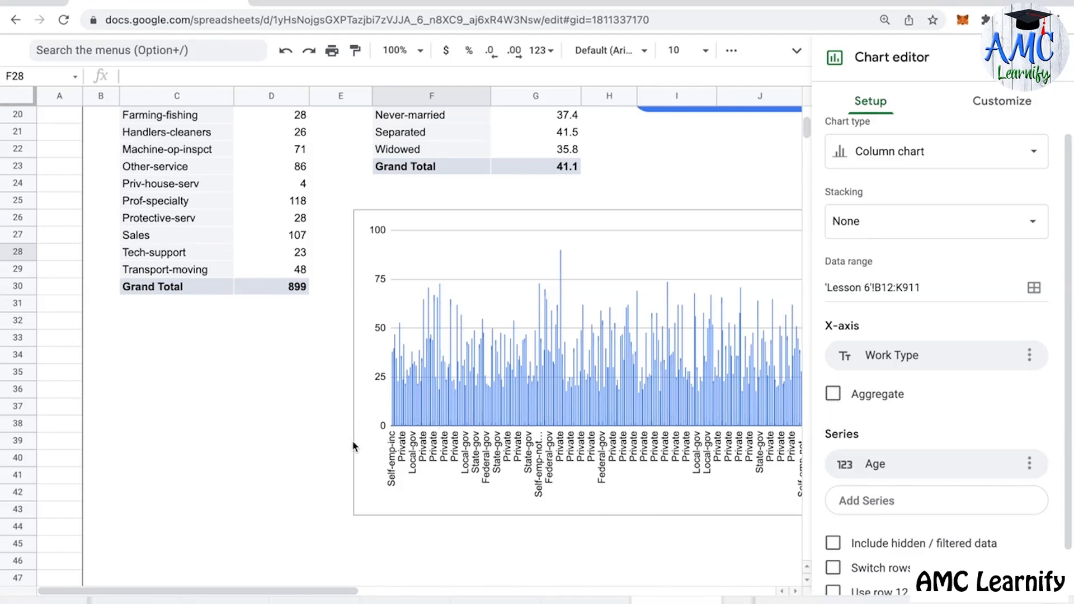
pyautogui.click(833, 394)
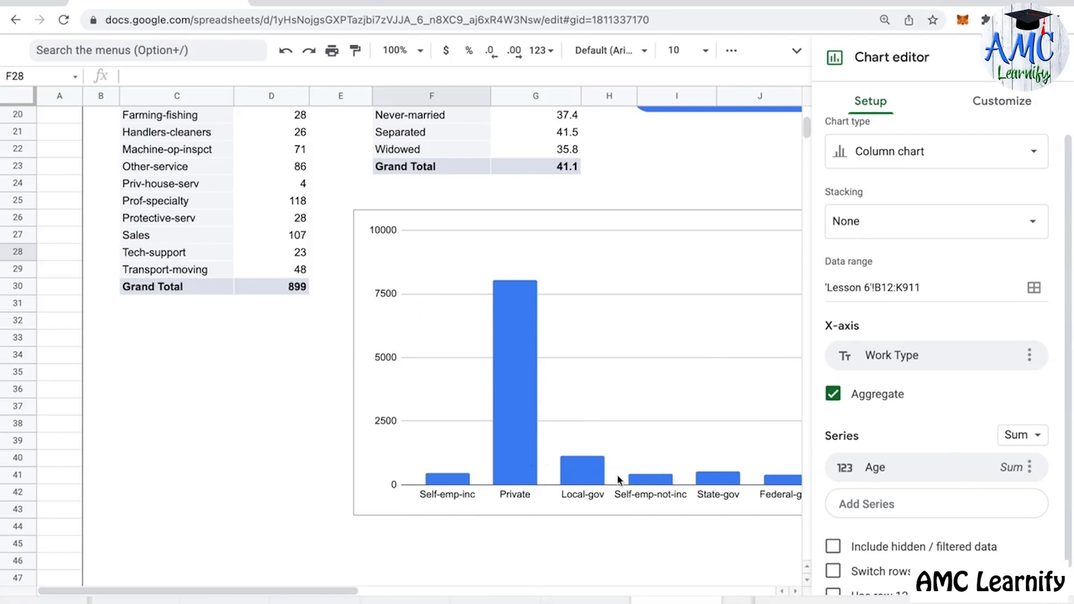
pyautogui.scroll(-1, 974, 506)
pyautogui.click(1035, 413)
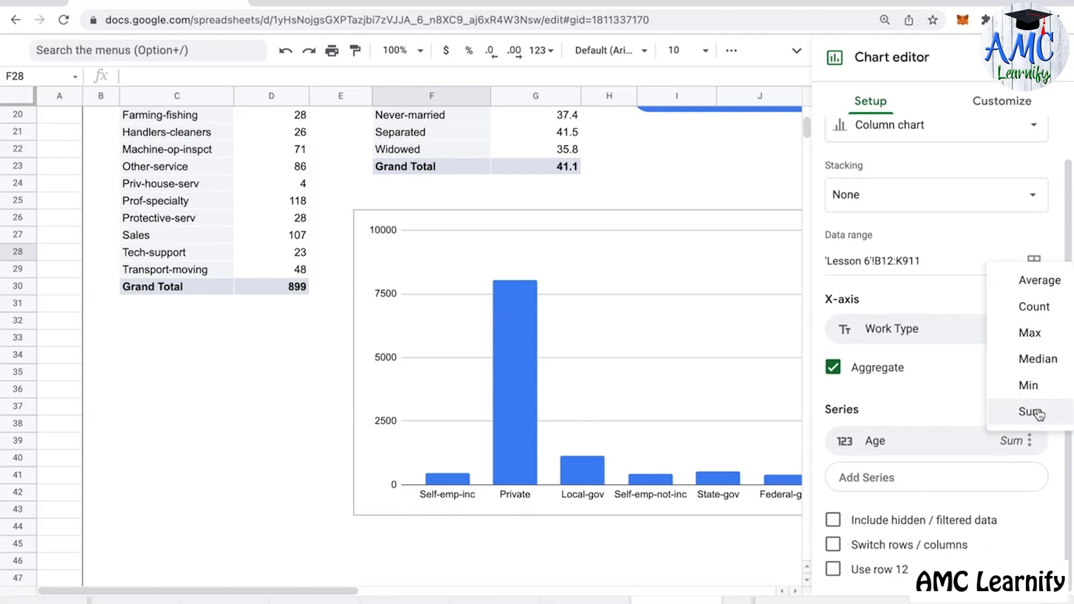
pyautogui.click(1035, 280)
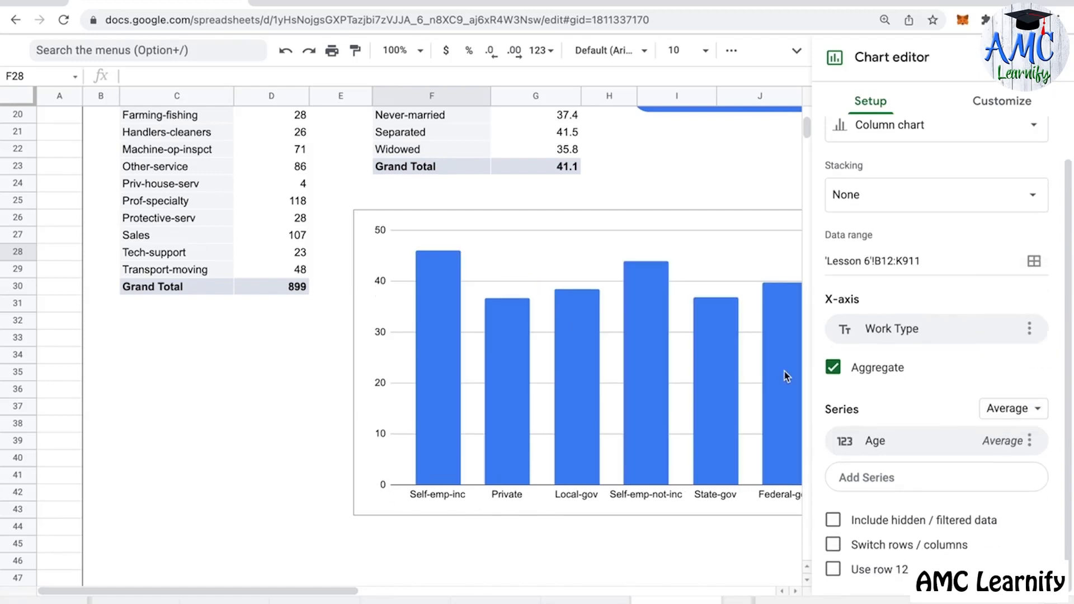
pyautogui.hscroll(4, 751, 350)
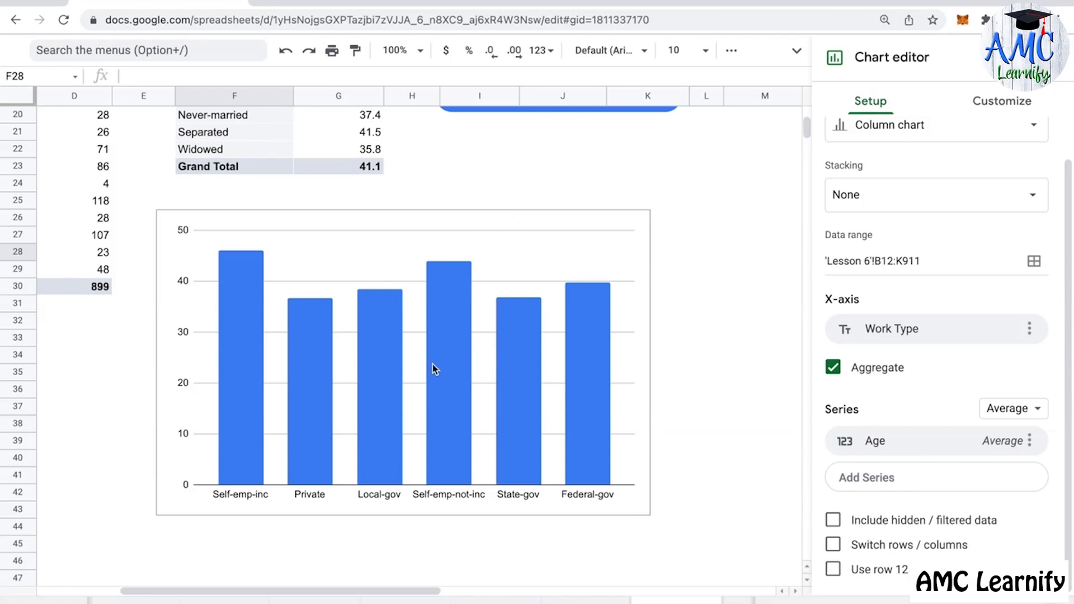
# Step: Add data labels to the chart's Age series and set their position to Center
pyautogui.click(1017, 110)
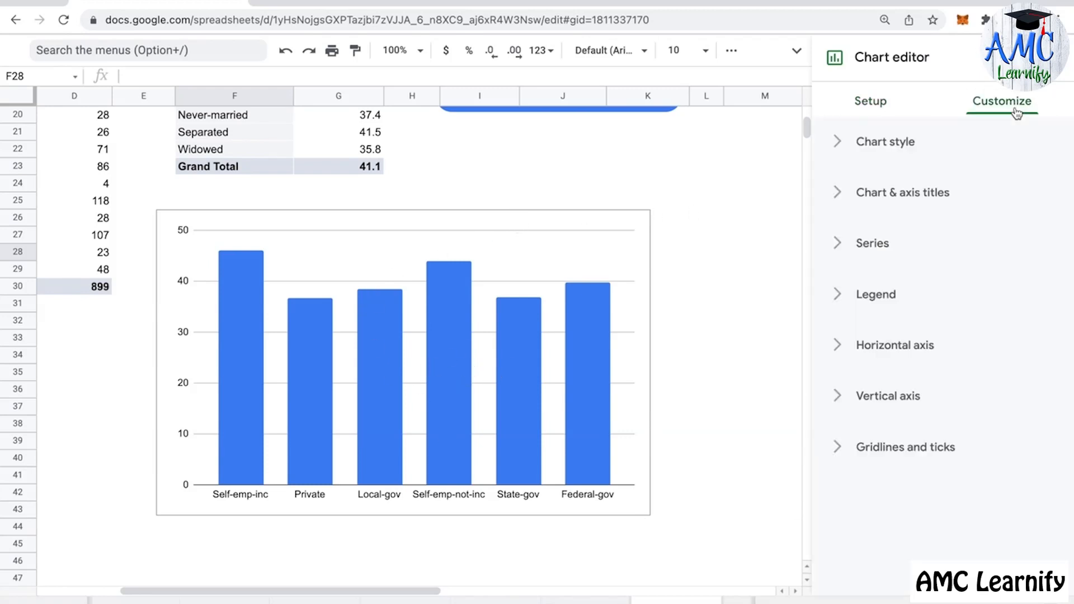
pyautogui.click(838, 146)
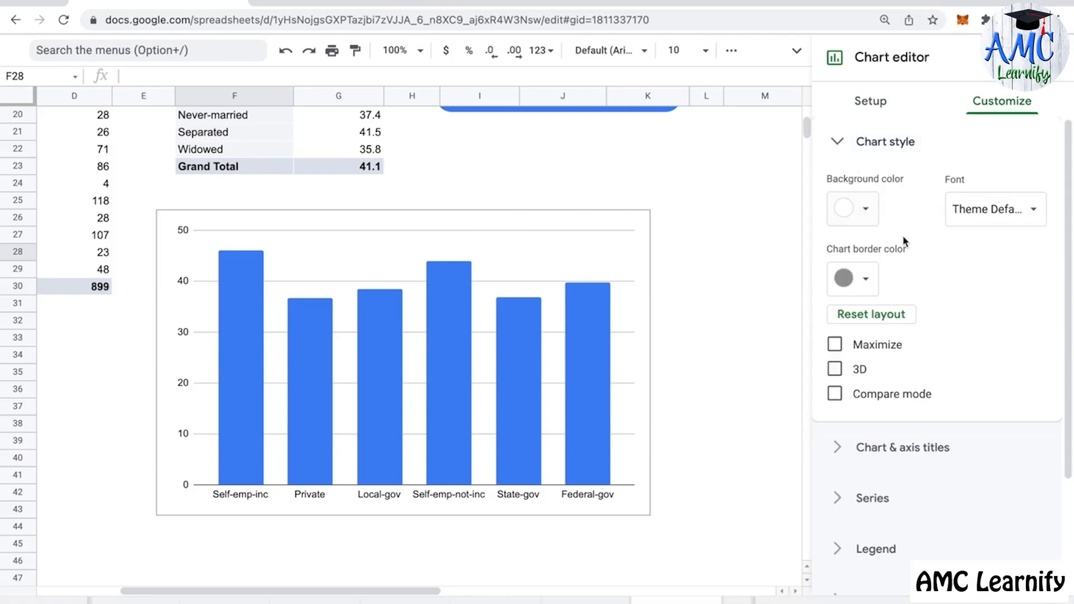
pyautogui.click(838, 142)
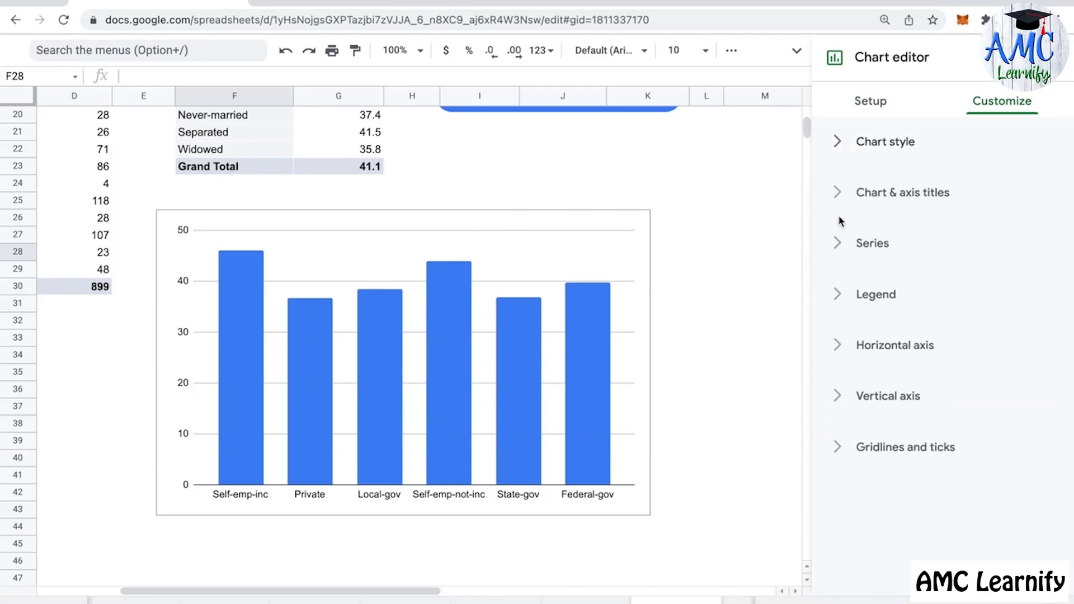
pyautogui.click(839, 244)
pyautogui.scroll(-6, 922, 403)
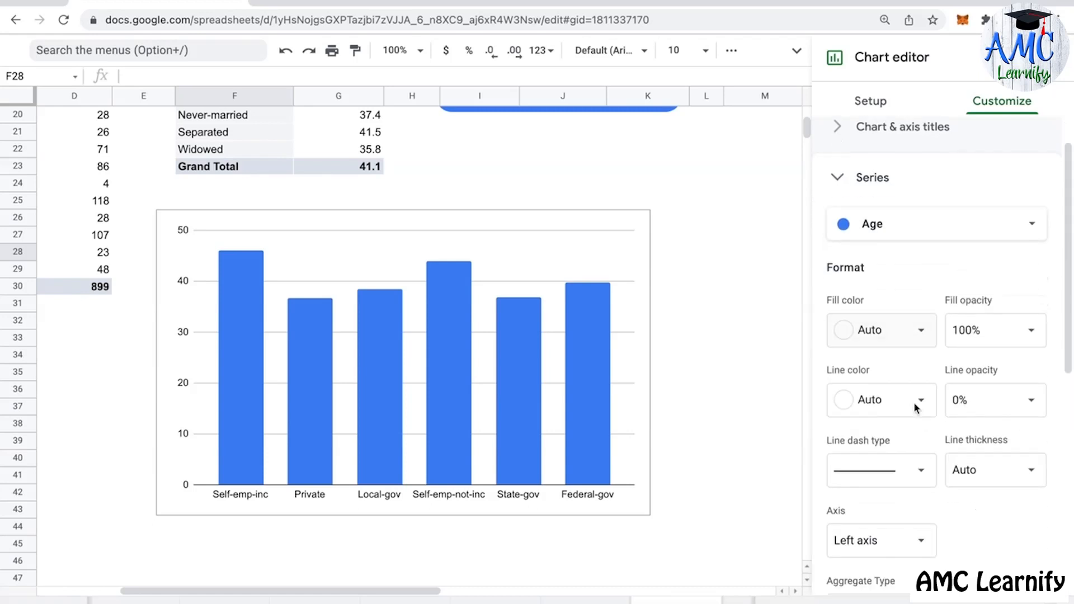
pyautogui.click(834, 429)
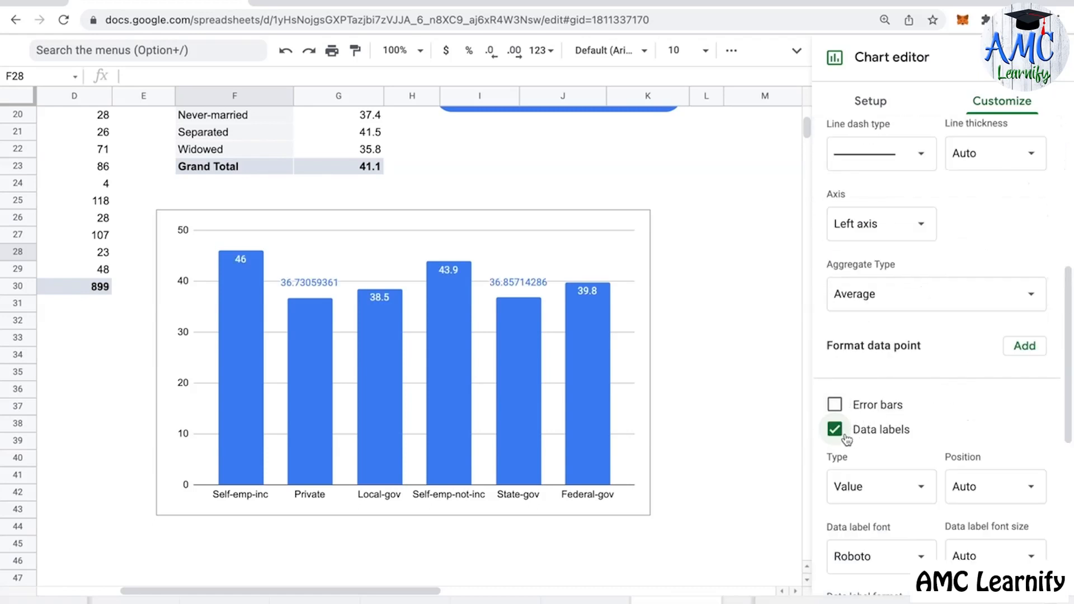
pyautogui.scroll(-2, 988, 473)
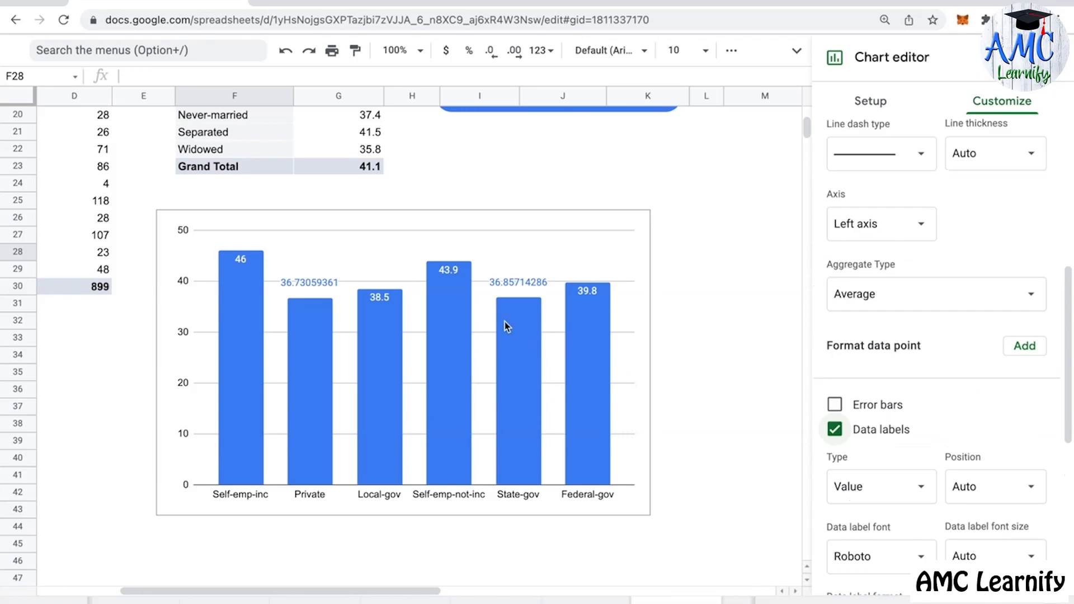
pyautogui.scroll(-2, 996, 481)
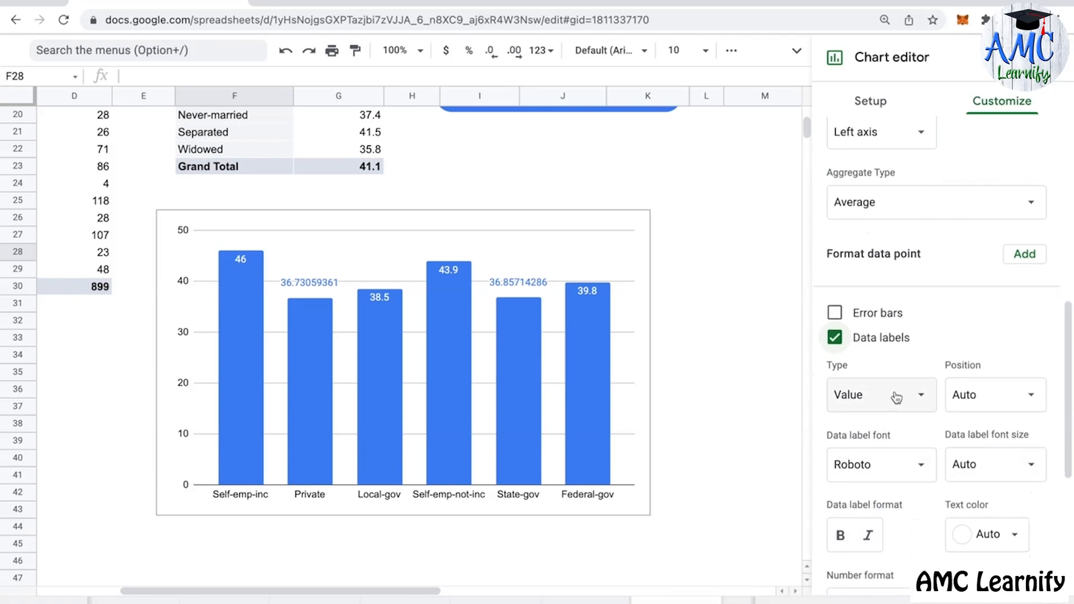
pyautogui.click(978, 400)
pyautogui.click(993, 417)
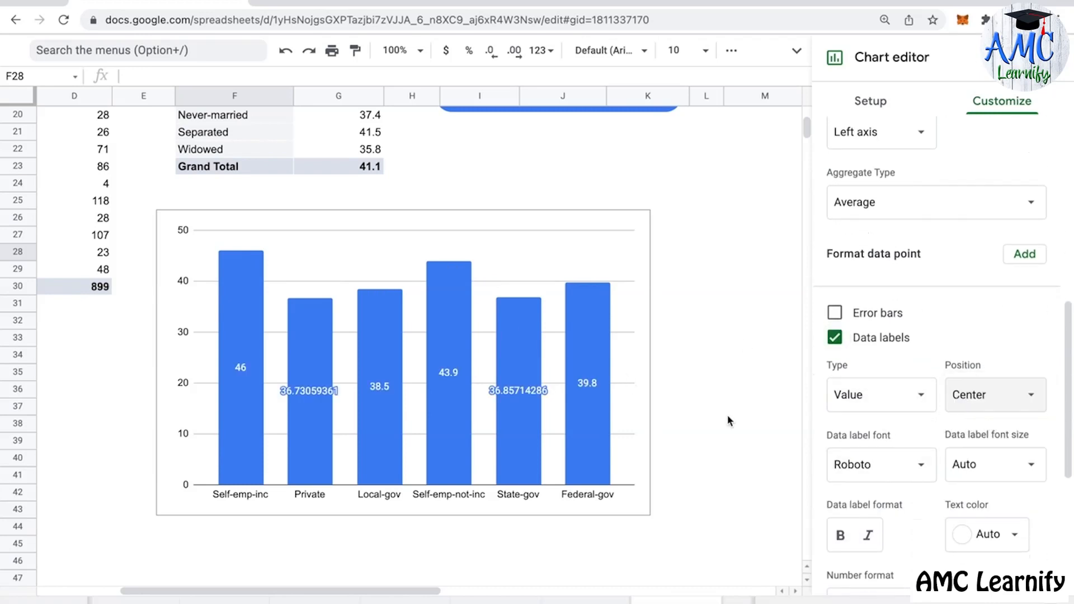
# Step: Apply the custom number format 0 to the data labels of the Age series
pyautogui.scroll(-1, 999, 475)
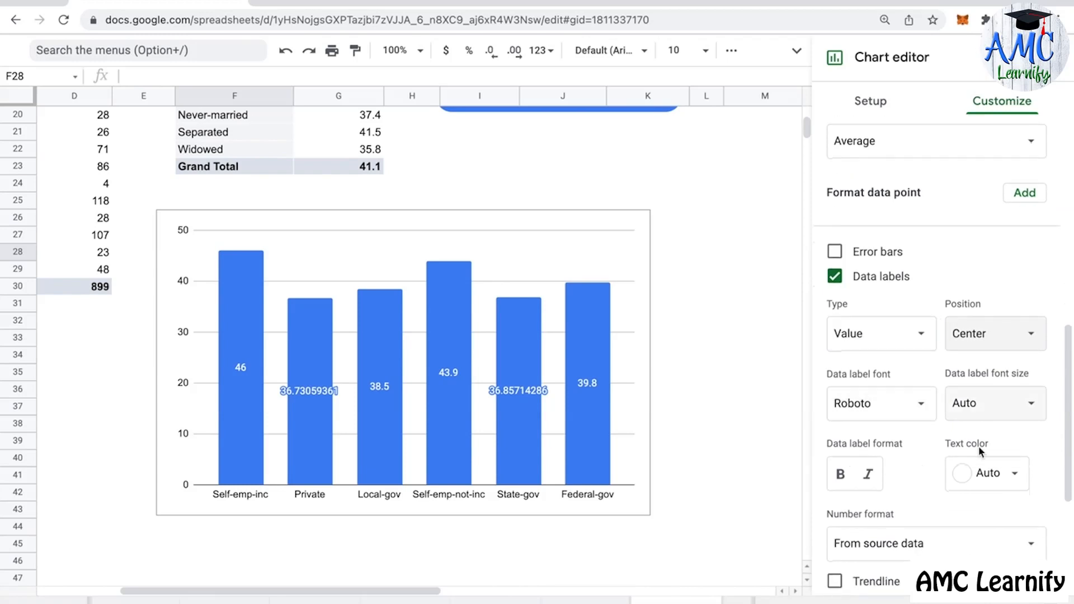
pyautogui.scroll(-2, 1003, 481)
pyautogui.click(932, 440)
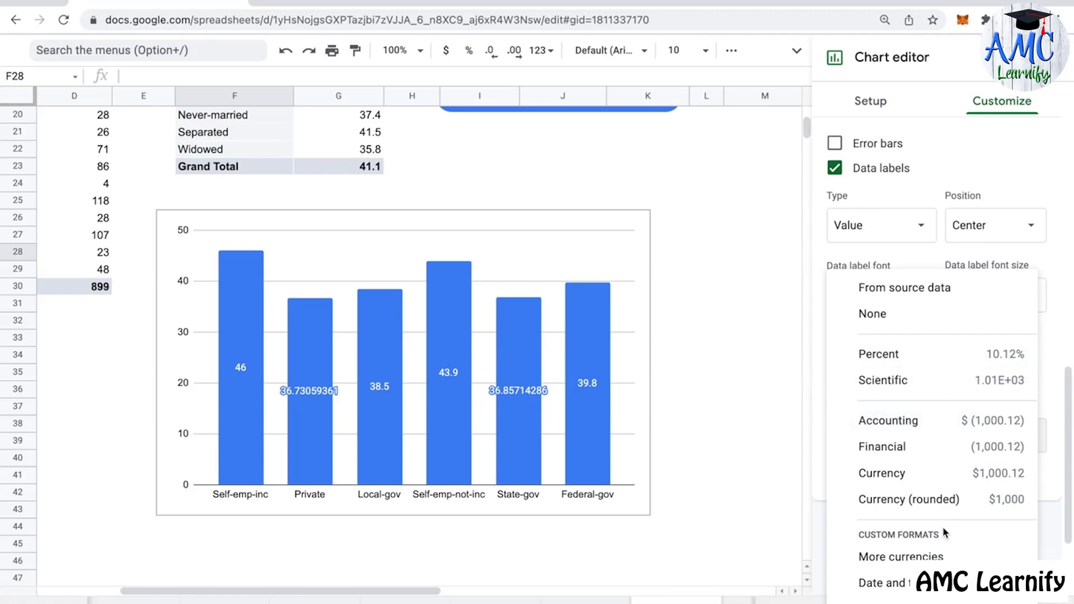
pyautogui.click(946, 603)
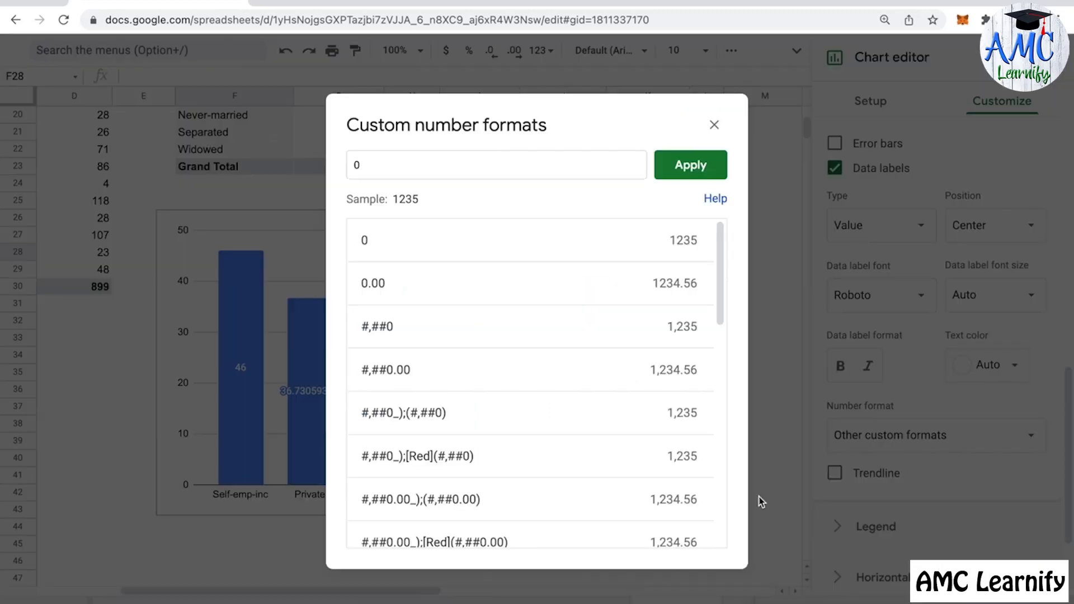
pyautogui.click(696, 170)
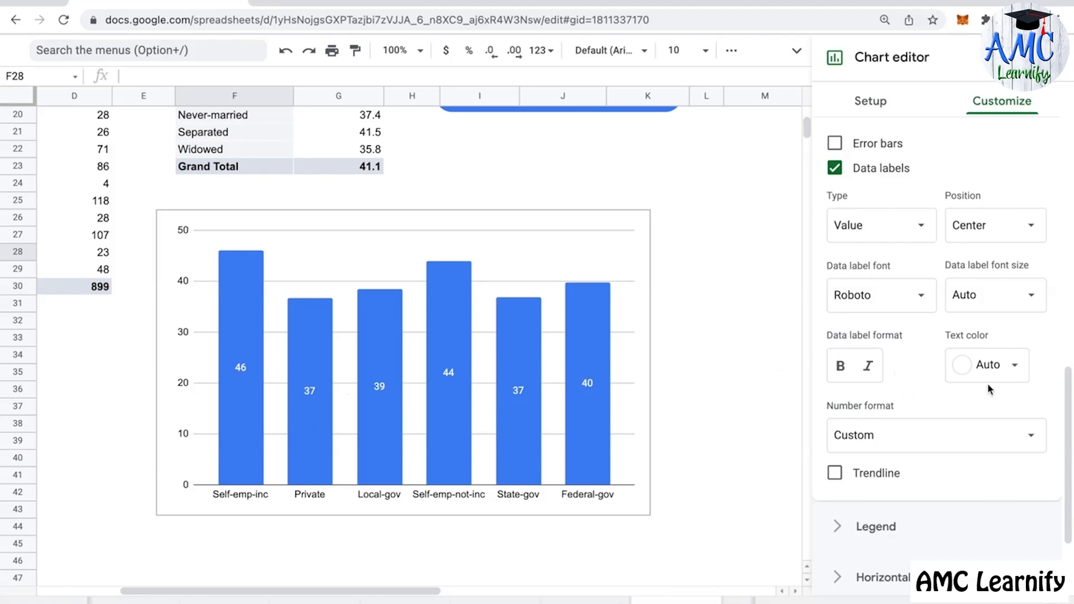
# Step: Close the chart editor and check the column chart against the lesson's bar chart instruction in the dashboard
pyautogui.scroll(1, 922, 341)
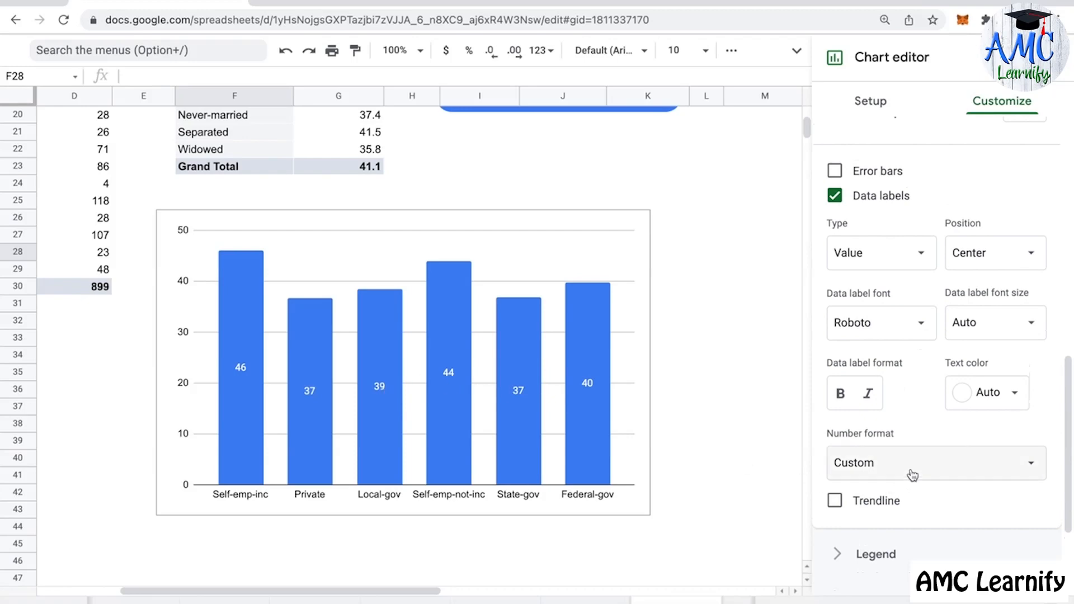
pyautogui.scroll(2, 900, 279)
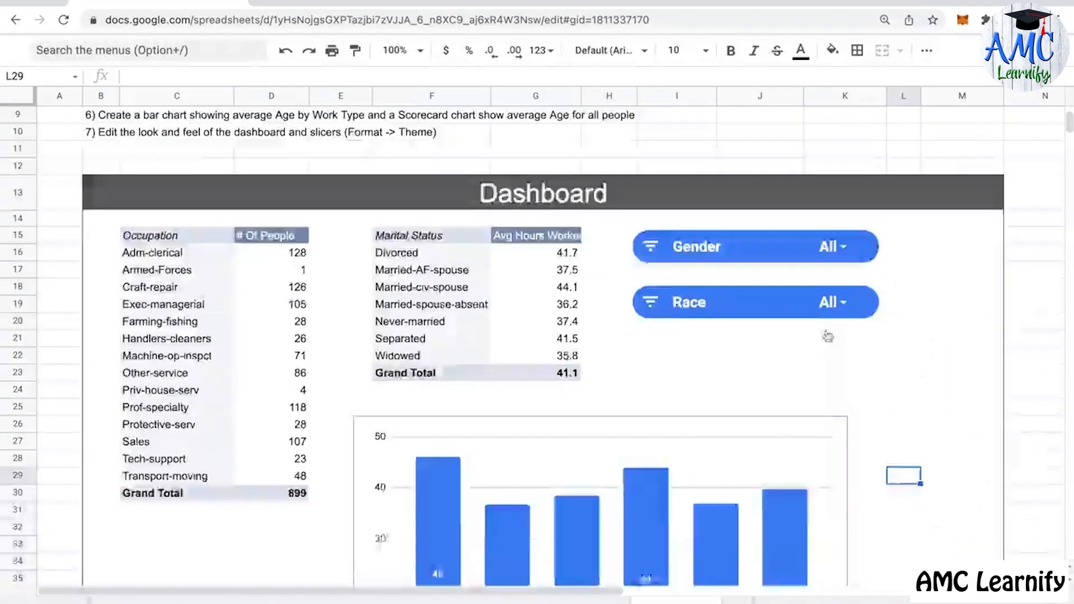
pyautogui.scroll(2, 763, 431)
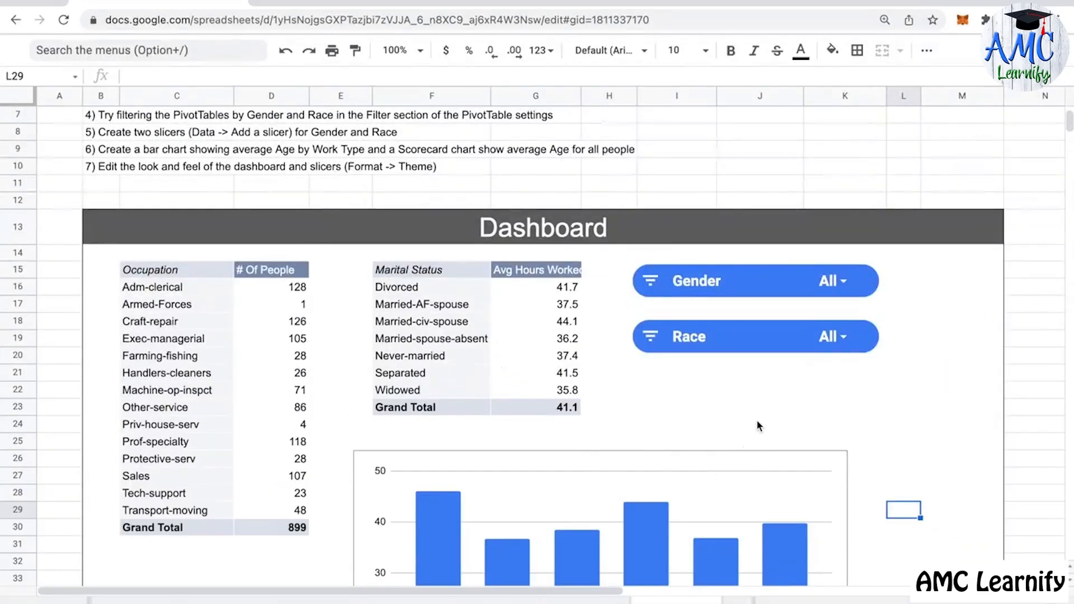
pyautogui.scroll(-3, 761, 428)
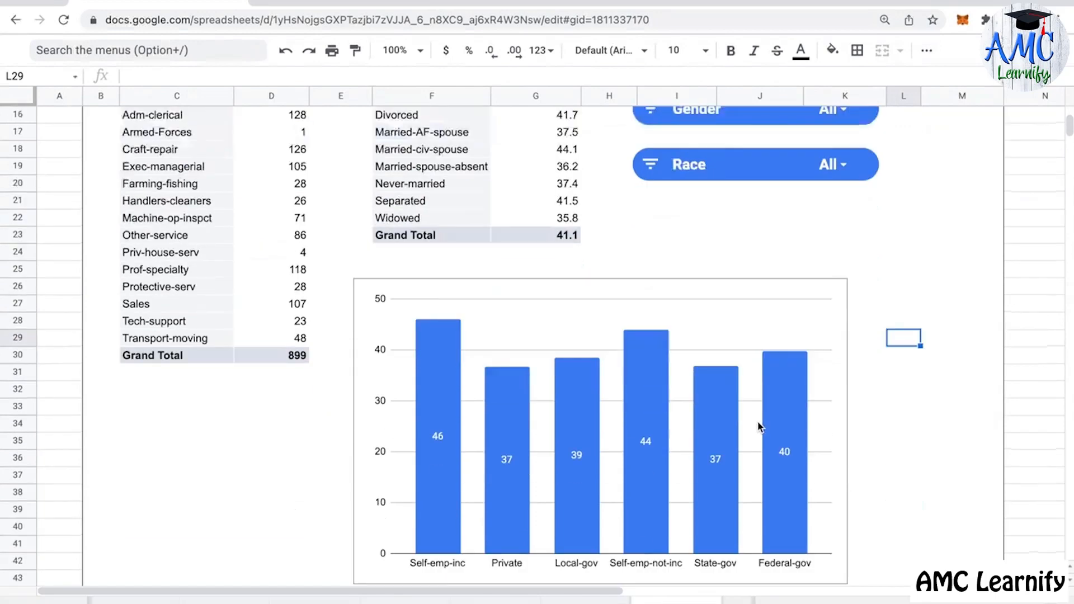
# Step: Test the Race slicer by filtering to Asian-Pac-Islander only, and restore the filter to all races
pyautogui.click(749, 179)
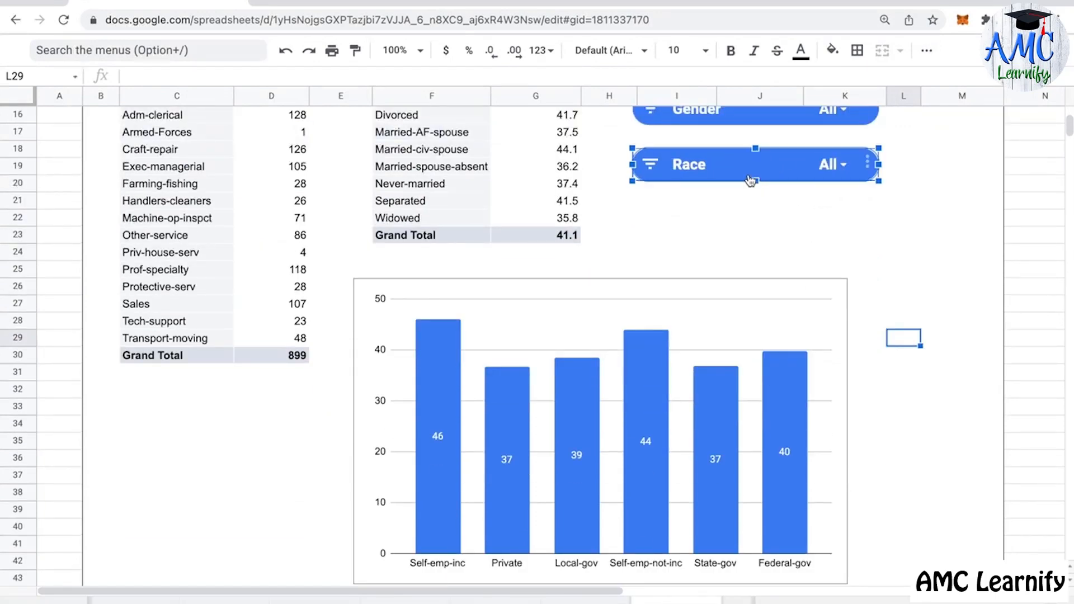
pyautogui.click(832, 164)
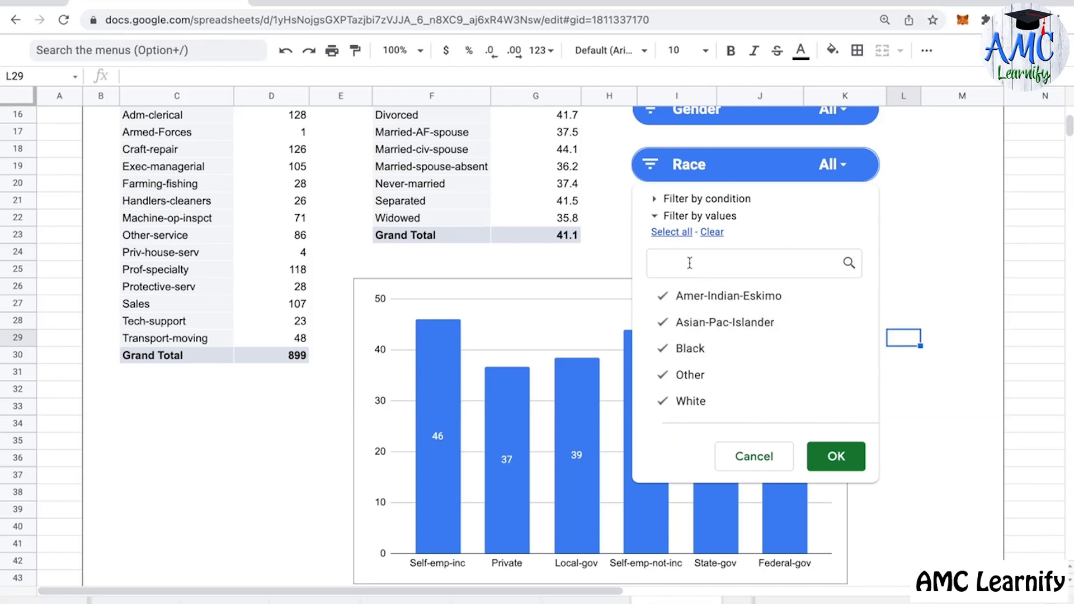
pyautogui.click(712, 232)
pyautogui.click(705, 323)
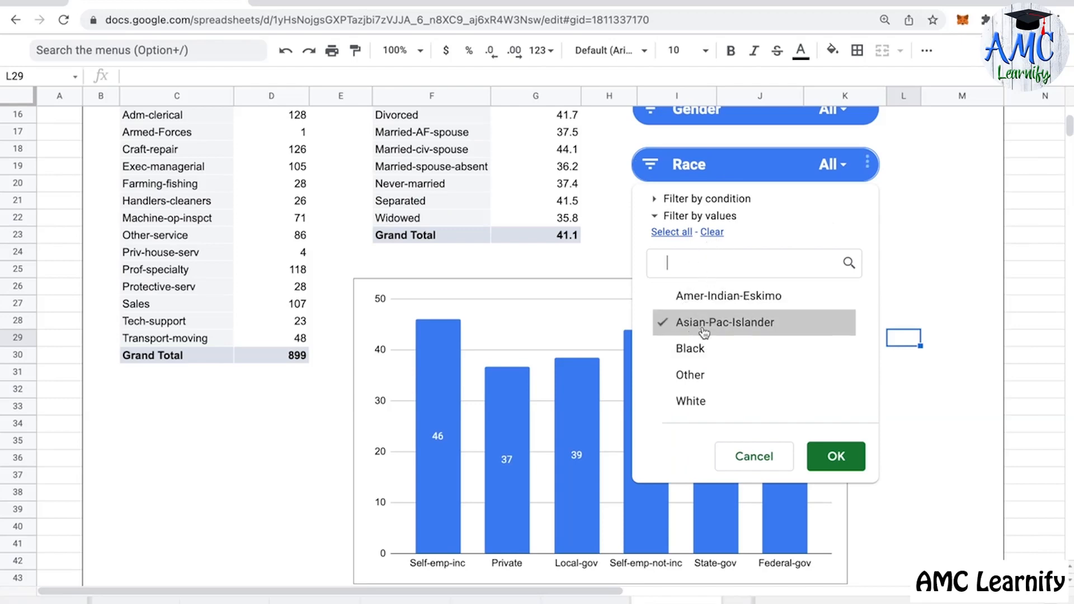
pyautogui.click(836, 457)
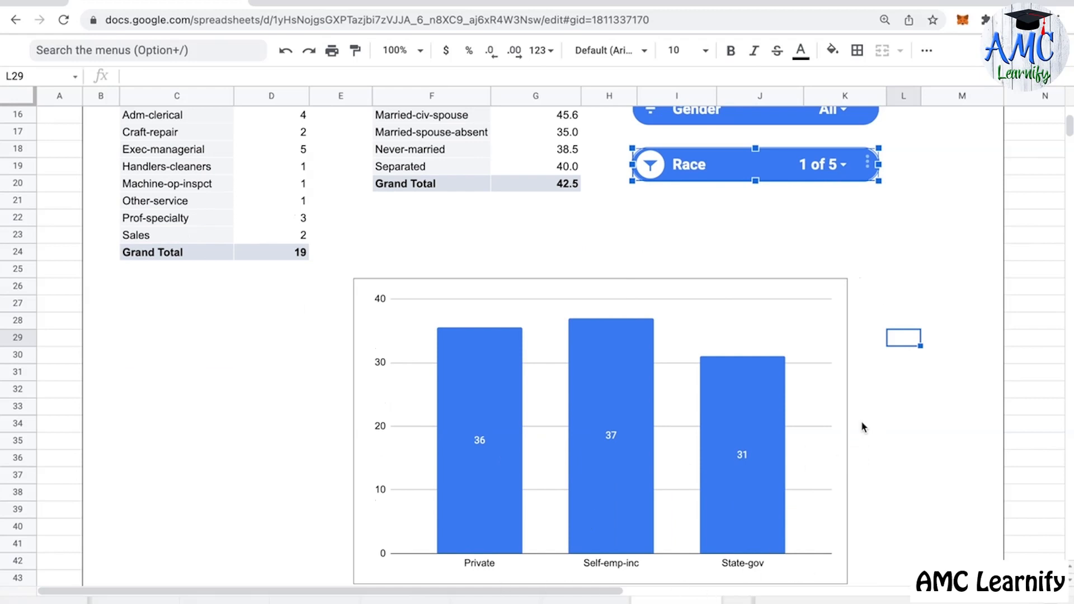
pyautogui.click(840, 166)
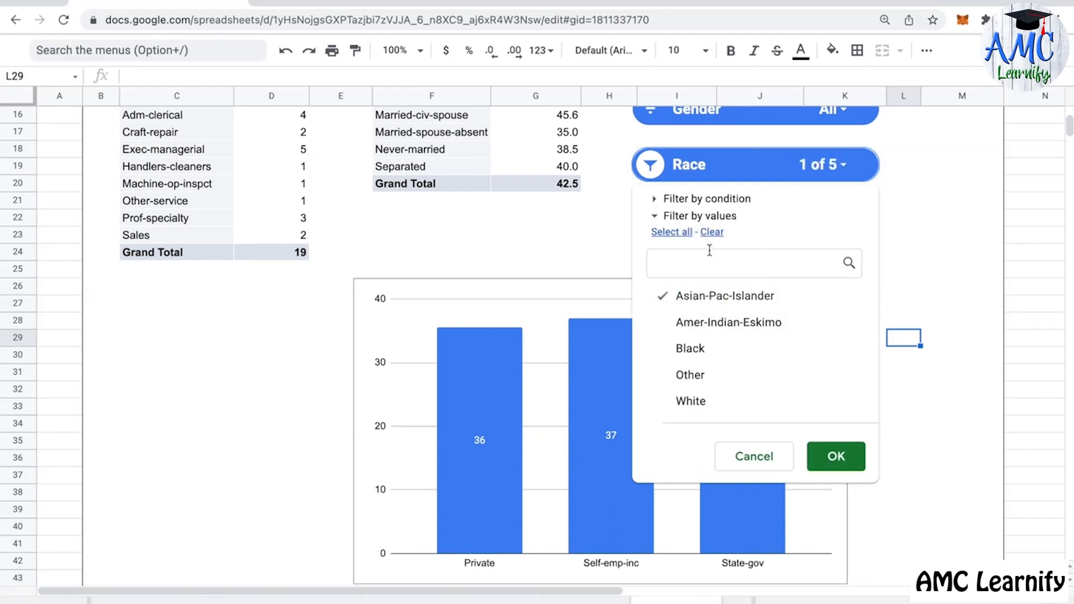
pyautogui.click(684, 232)
pyautogui.click(836, 456)
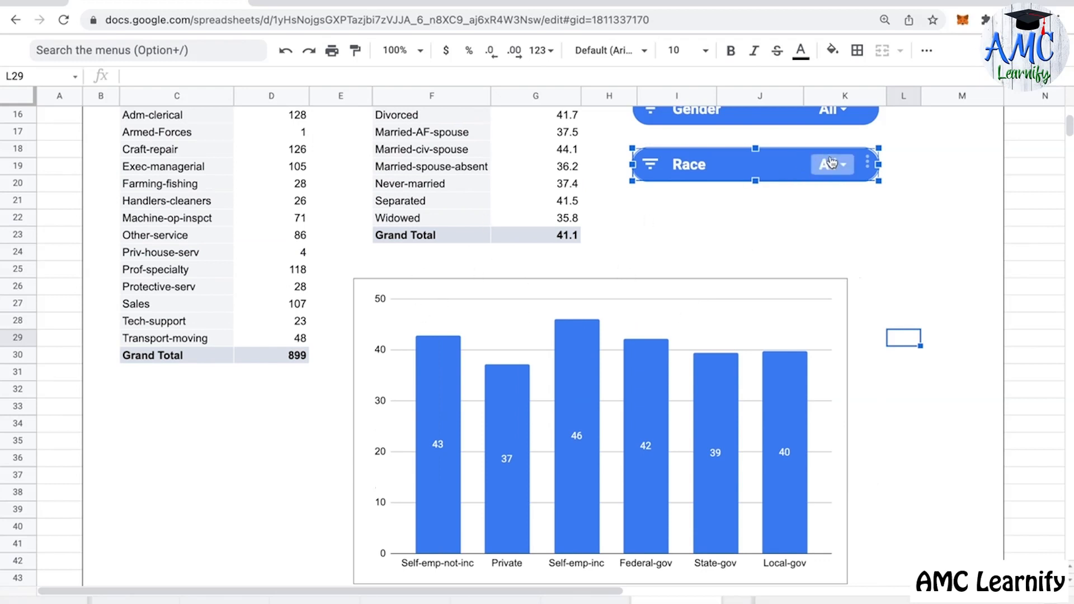
# Step: Test the Gender slicer by filtering to Female only, and restore the filter to both genders
pyautogui.click(832, 109)
pyautogui.click(698, 268)
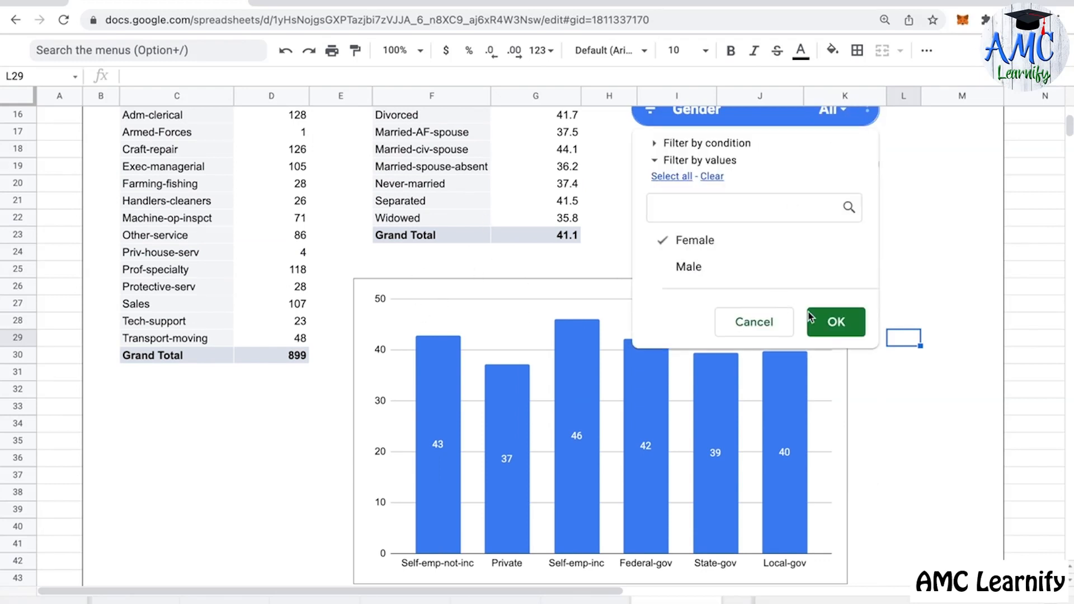
pyautogui.click(837, 322)
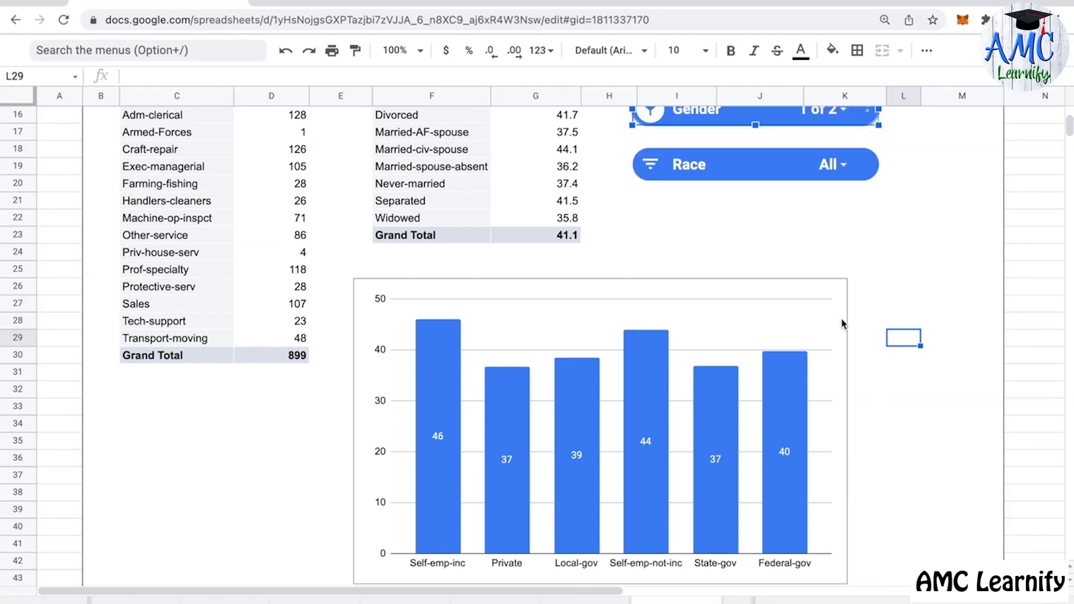
pyautogui.click(833, 109)
pyautogui.click(738, 279)
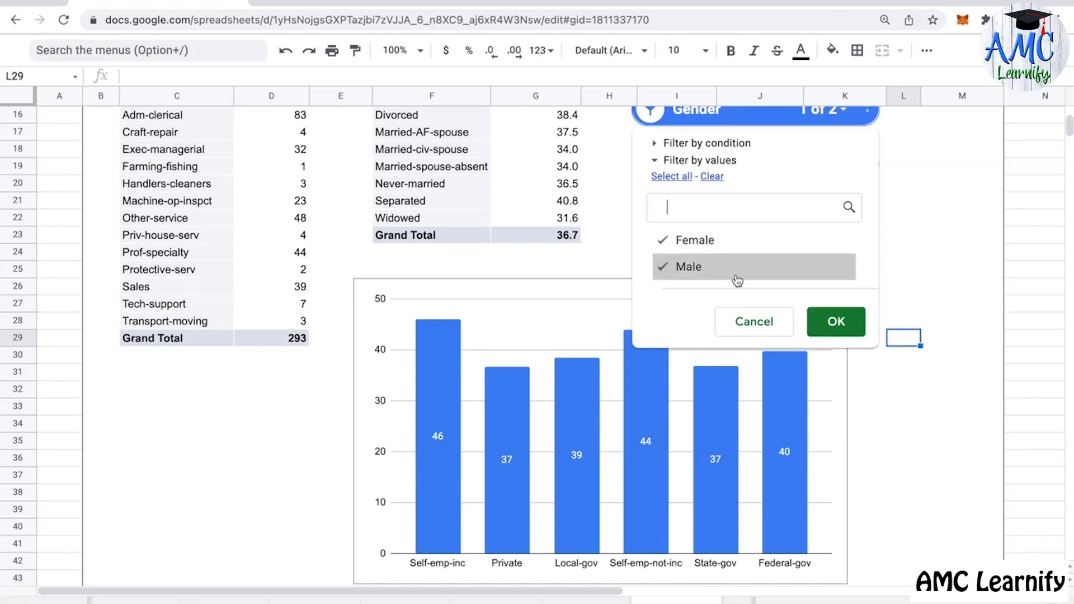
pyautogui.click(834, 322)
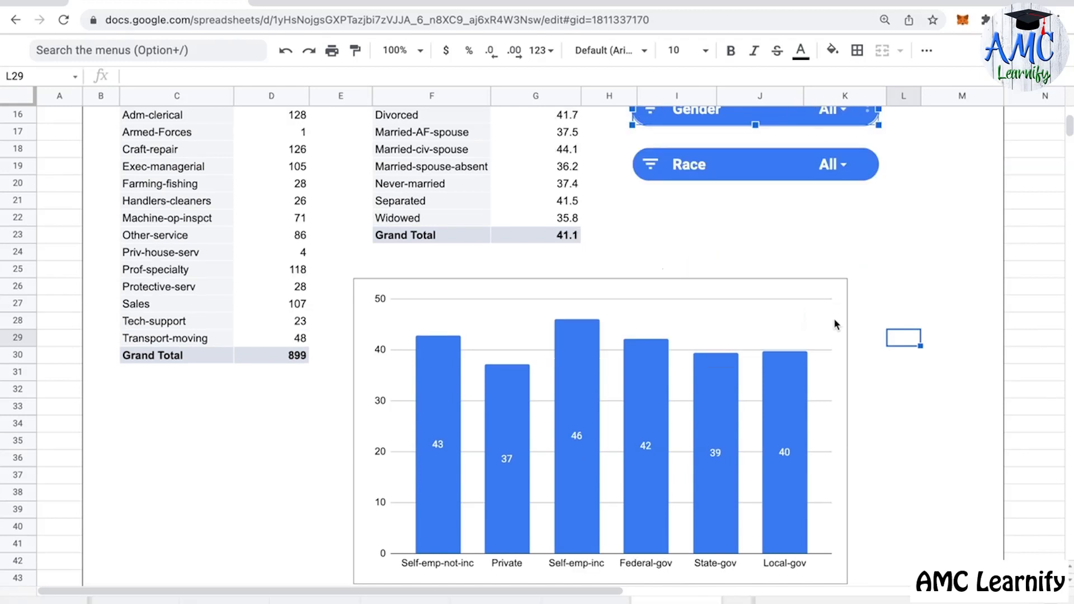
# Step: Shrink the average Age column chart slightly and move it beneath the slicers, against the right side of the dashboard
pyautogui.click(770, 291)
pyautogui.moveTo(841, 286); pyautogui.dragTo(897, 286)
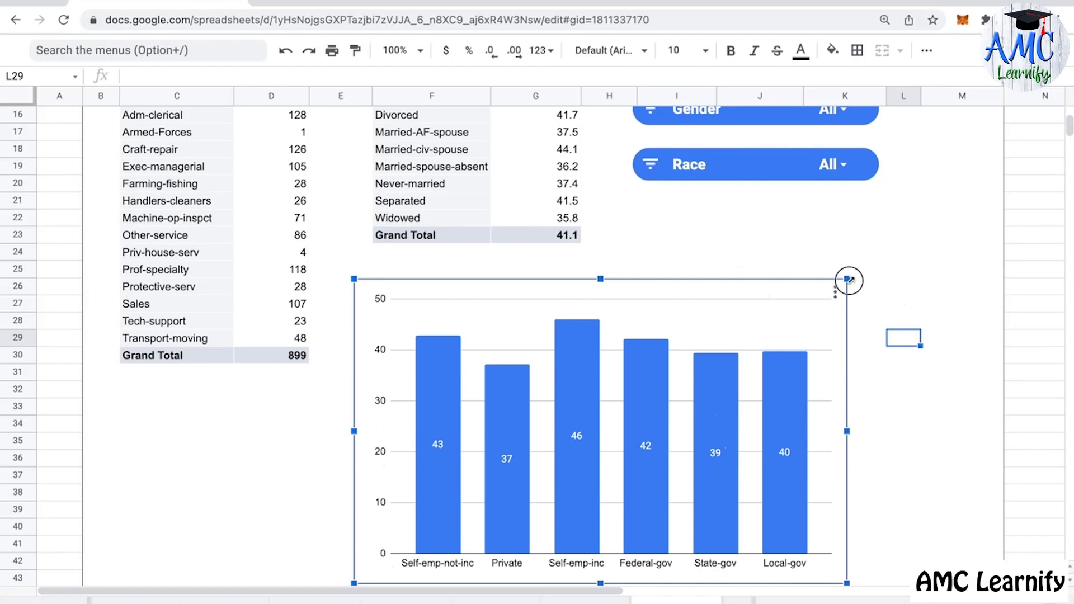
pyautogui.moveTo(848, 280); pyautogui.dragTo(799, 308)
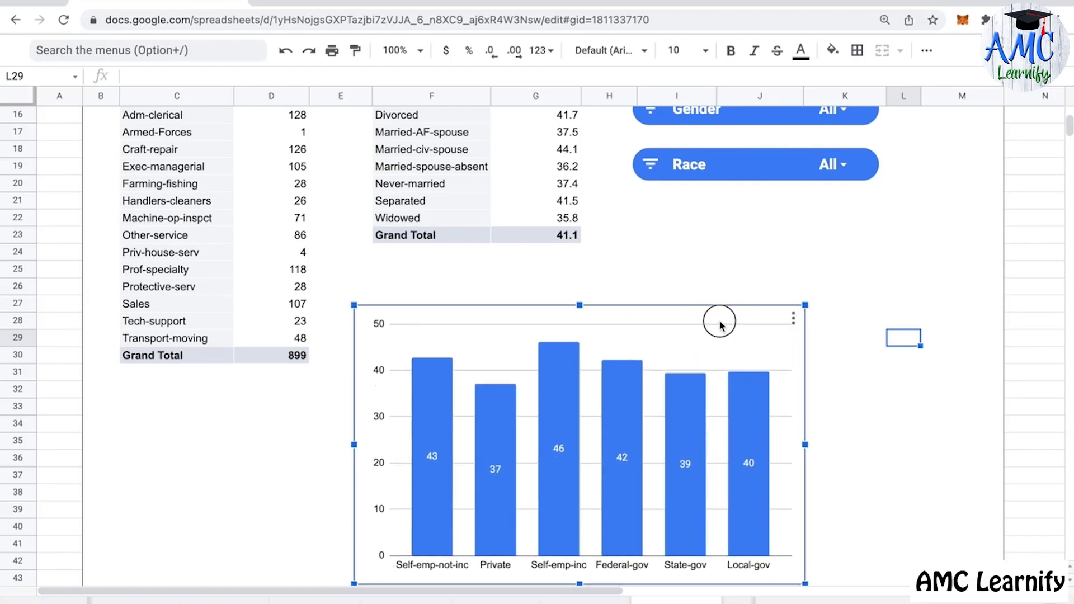
pyautogui.moveTo(717, 319); pyautogui.dragTo(879, 291)
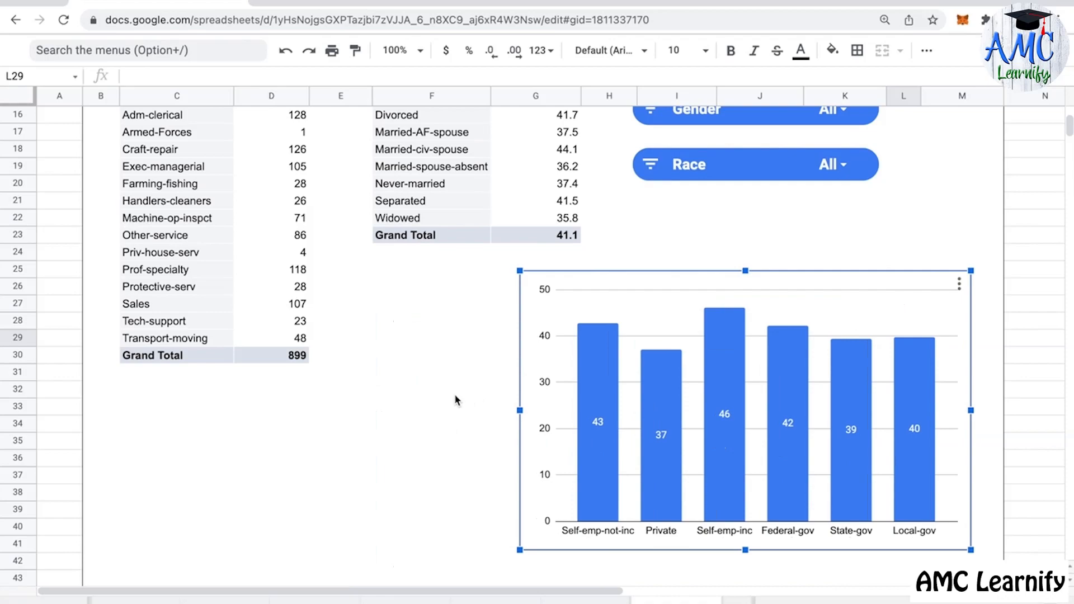
# Step: Insert a new chart for the Scorecard instruction and place it enlarged in the empty dashboard area below the Occupation pivot table
pyautogui.scroll(10, 455, 398)
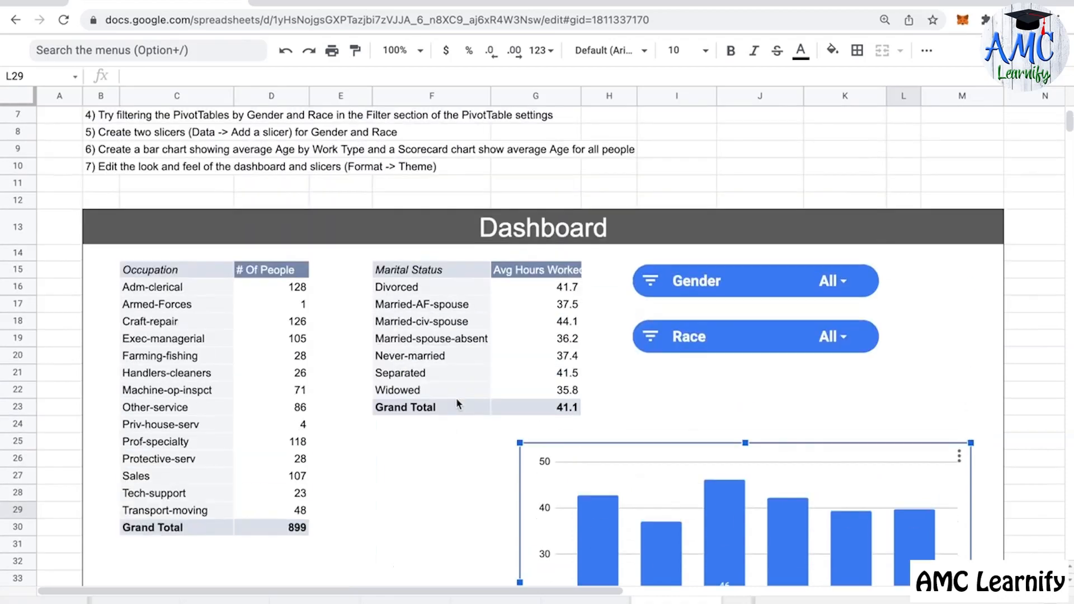
pyautogui.click(455, 284)
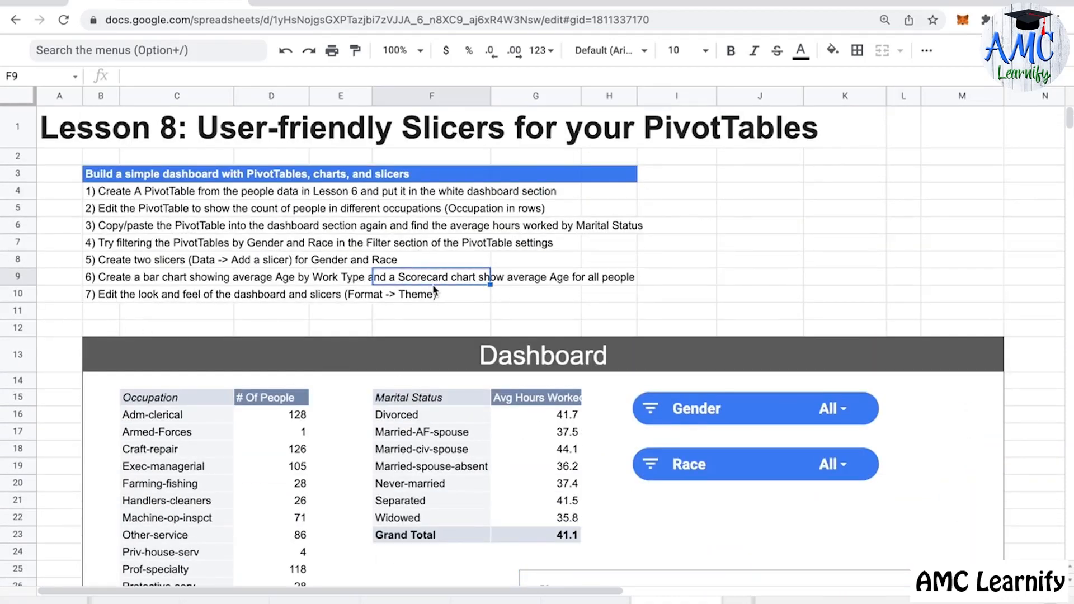
pyautogui.scroll(-5, 435, 292)
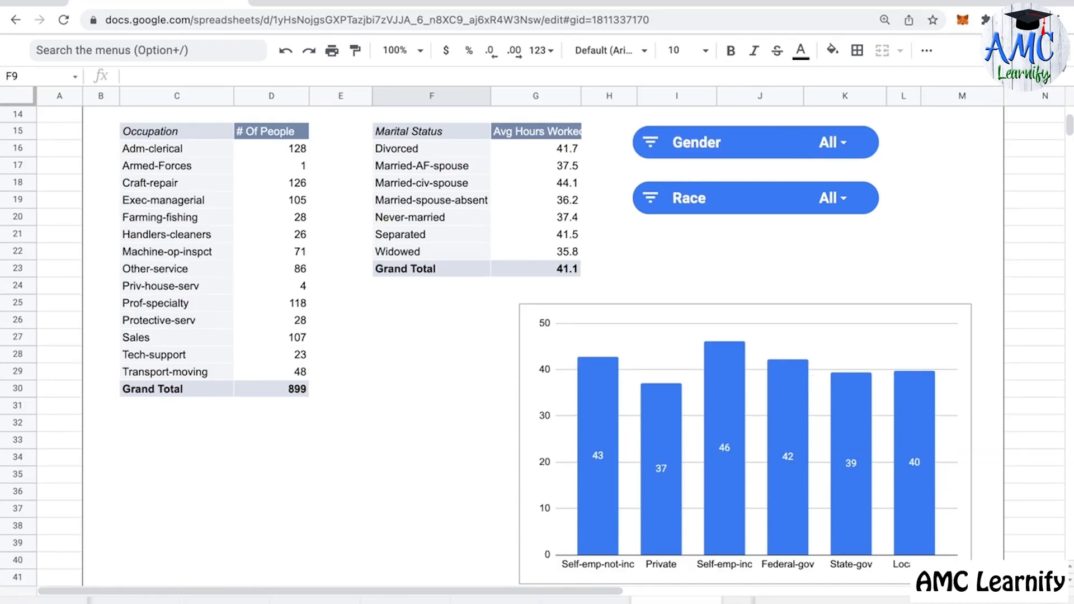
pyautogui.click(1061, 74)
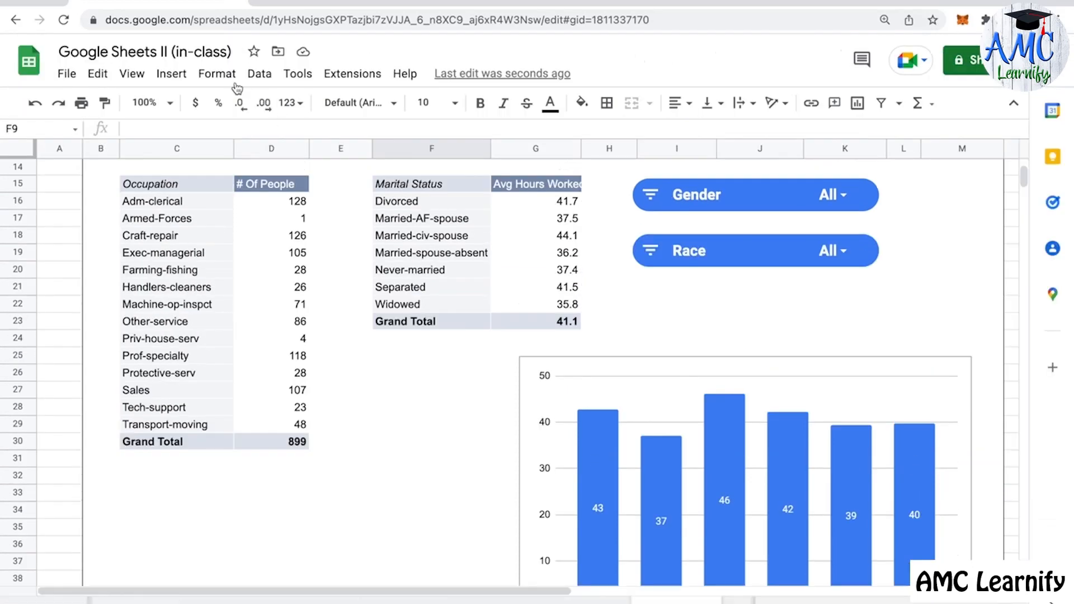
pyautogui.click(171, 74)
pyautogui.click(257, 223)
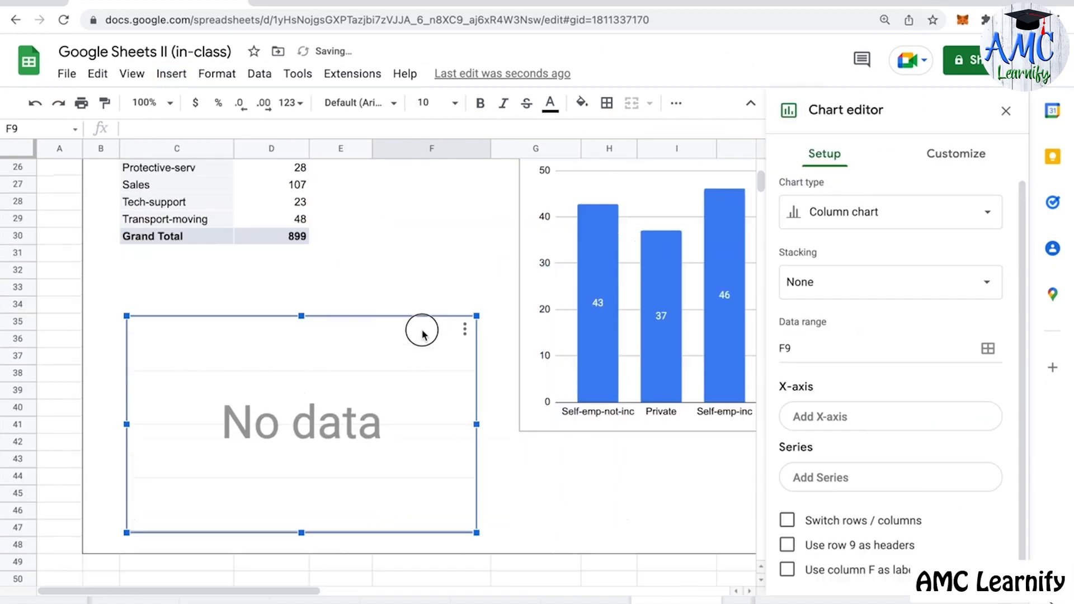
pyautogui.moveTo(422, 331); pyautogui.dragTo(442, 318)
pyautogui.click(1005, 111)
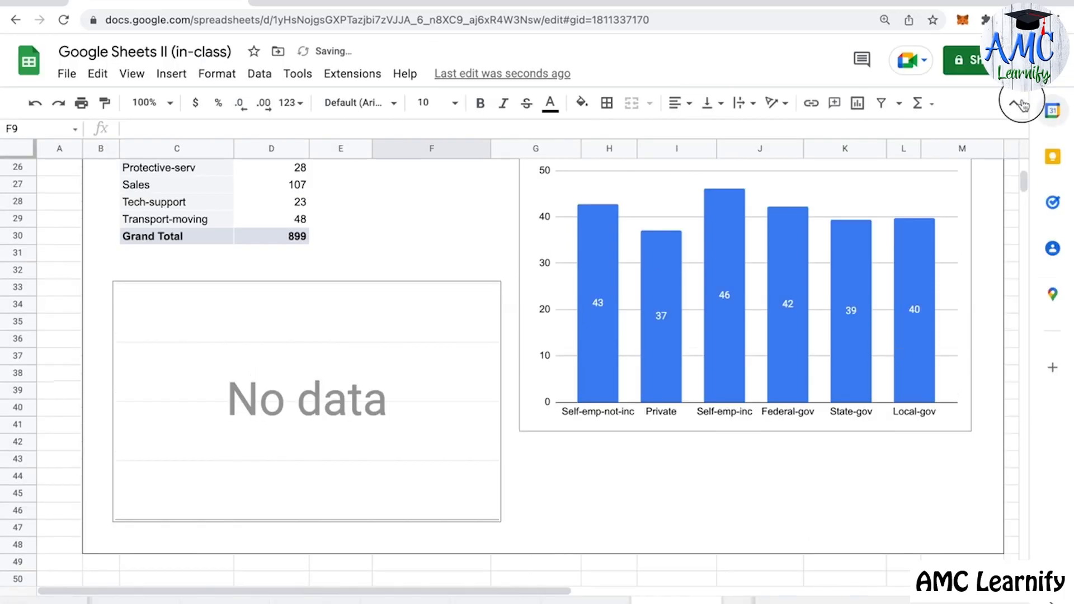
pyautogui.click(1016, 102)
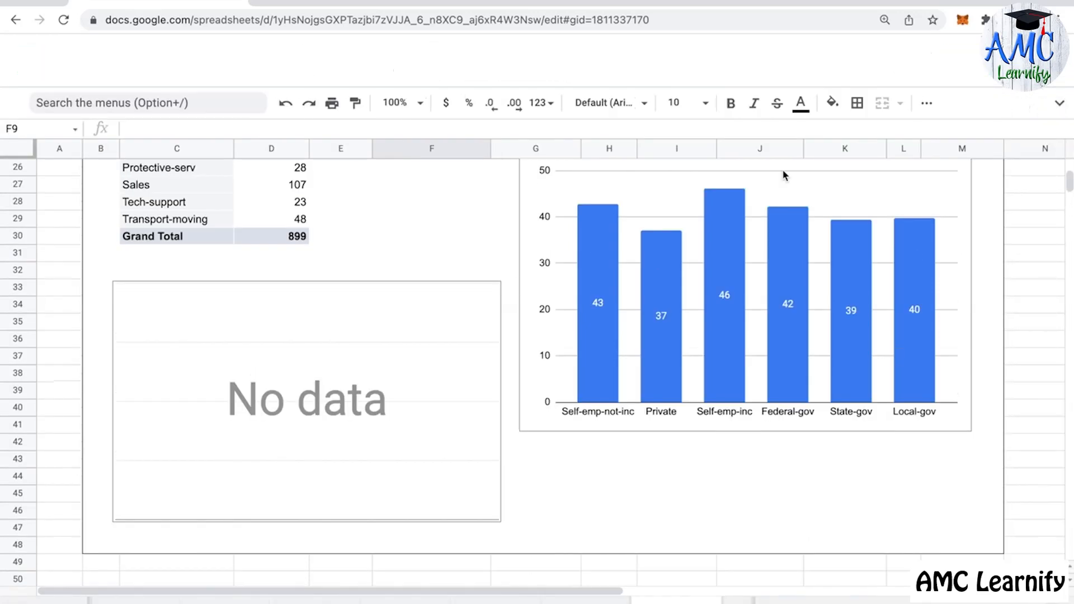
# Step: Reopen the empty chart's settings and change its chart type to Scorecard chart
pyautogui.click(486, 286)
pyautogui.click(489, 243)
pyautogui.click(507, 267)
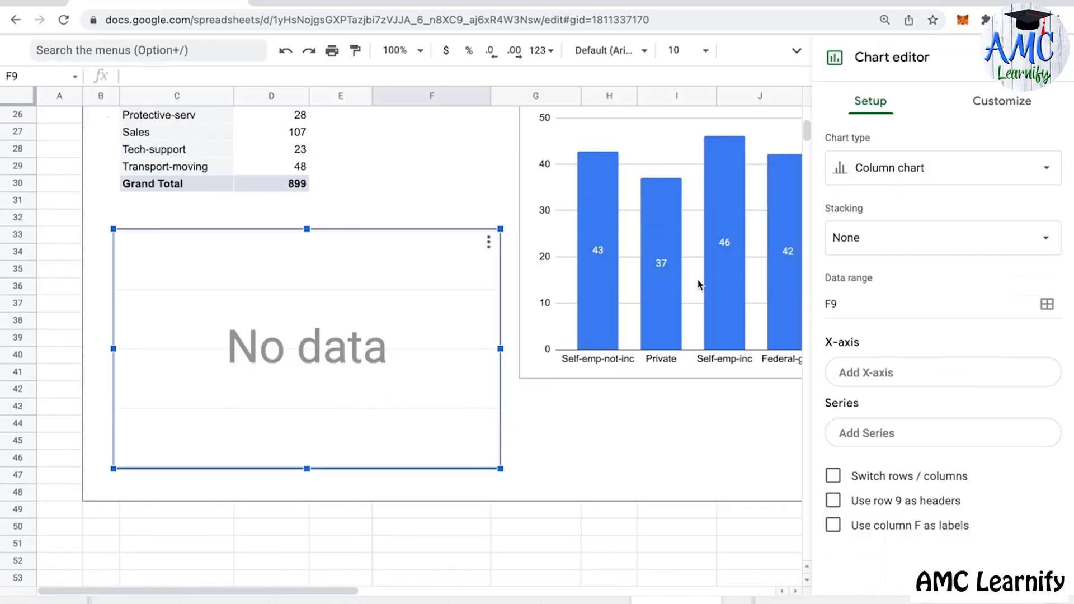
pyautogui.click(940, 168)
pyautogui.scroll(-3, 942, 336)
pyautogui.click(942, 175)
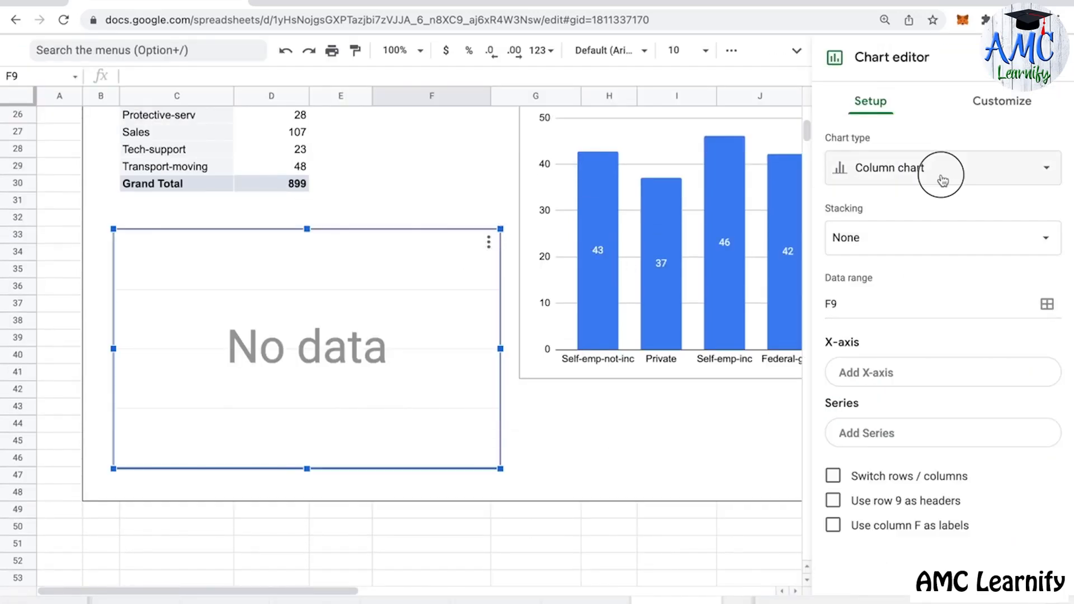
pyautogui.click(942, 176)
pyautogui.click(943, 176)
pyautogui.click(942, 175)
pyautogui.scroll(-10, 942, 336)
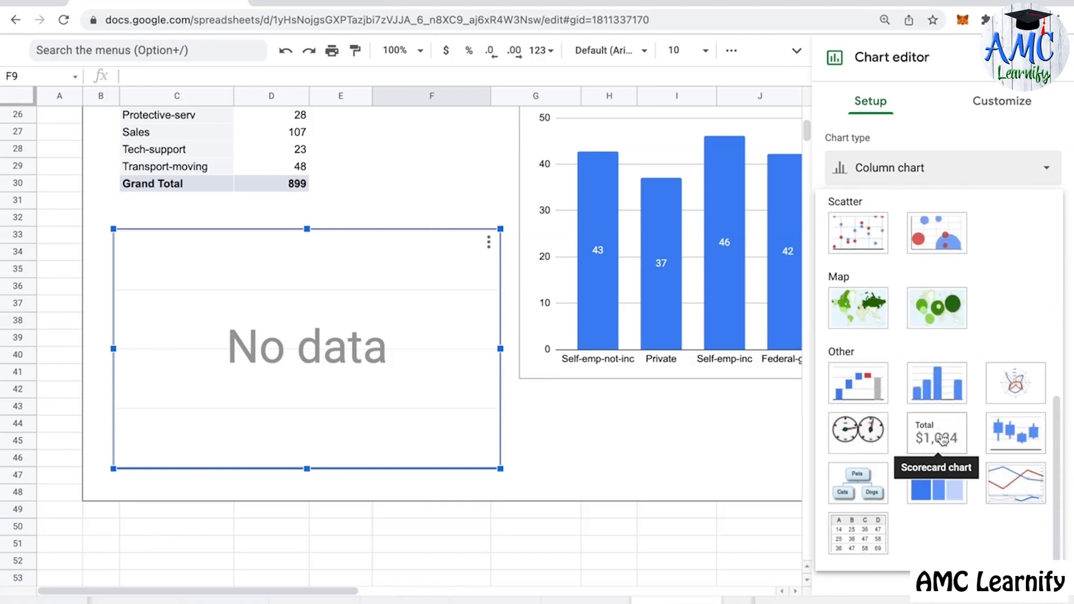
pyautogui.click(944, 437)
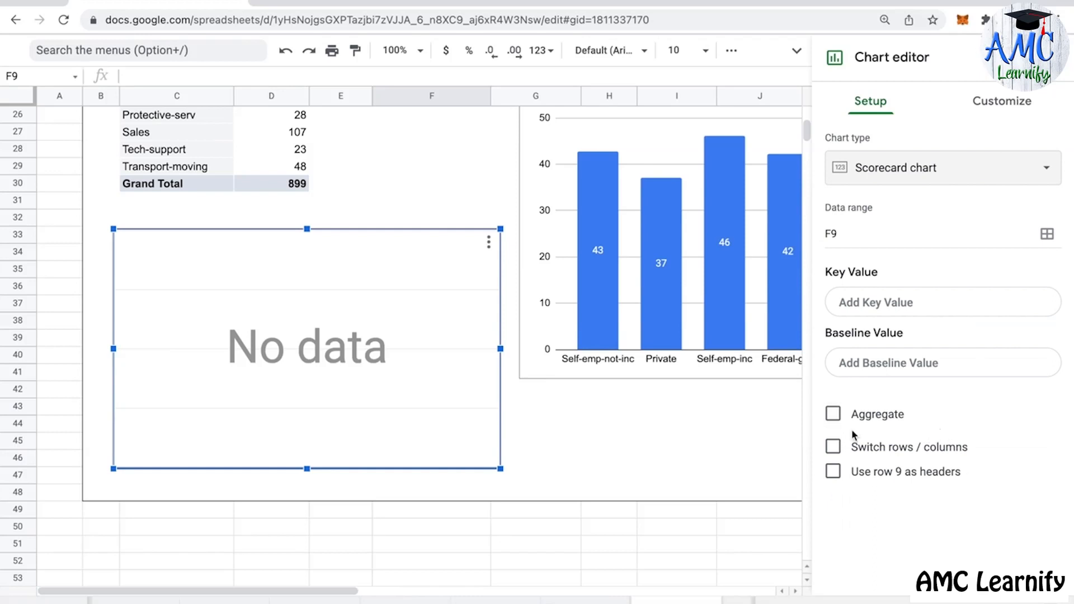
# Step: Set the scorecard's data range to the suggested 'Lesson 6'!B12:K911
pyautogui.click(1046, 236)
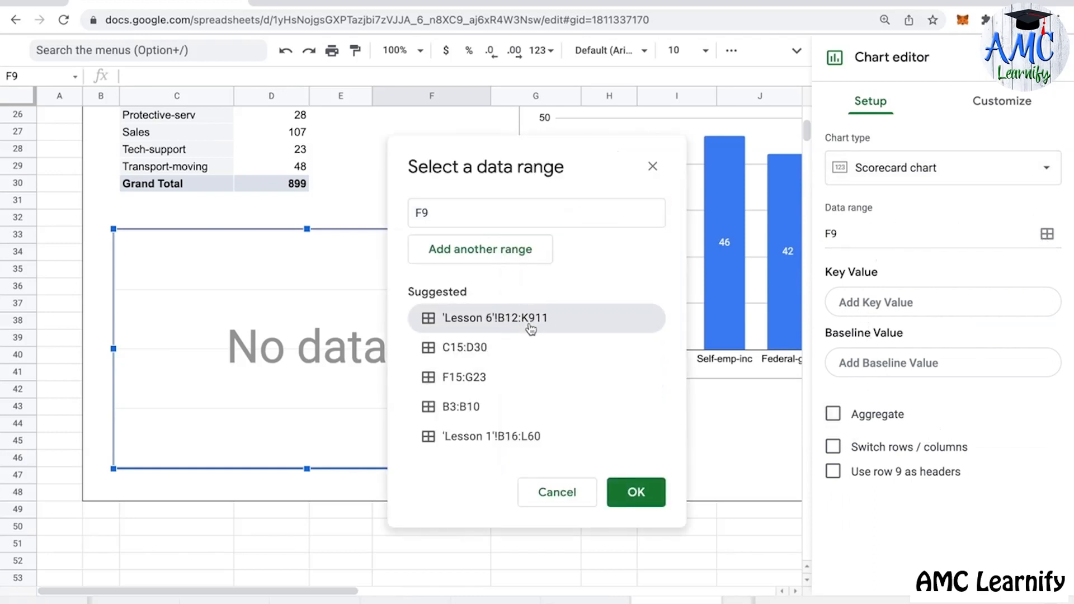
pyautogui.click(530, 319)
pyautogui.click(655, 491)
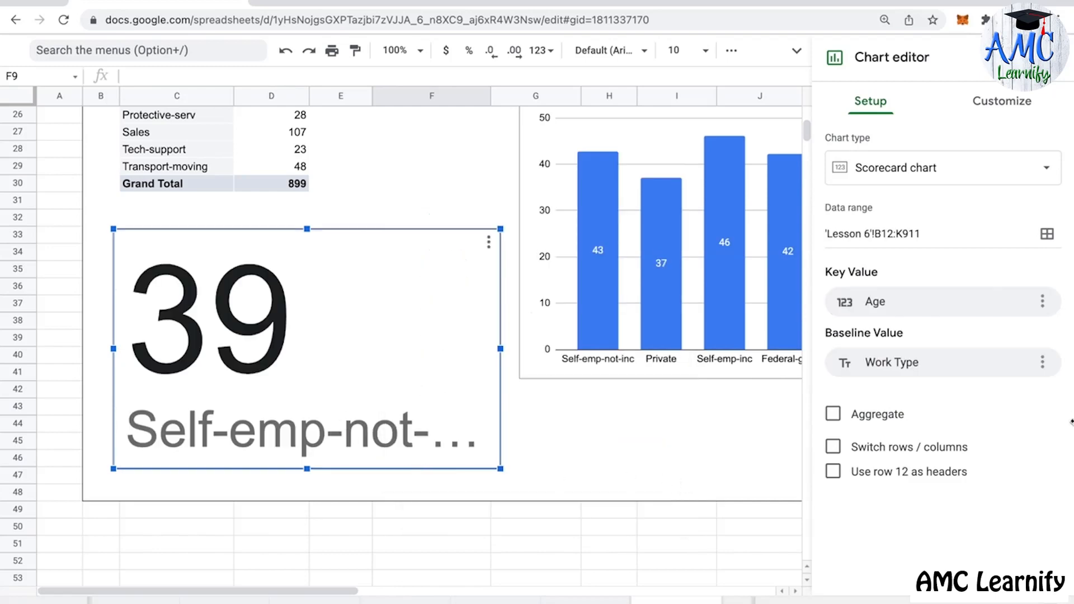
# Step: Remove every field from the scorecard's baseline value, from Work Type through Country, keeping Age as the key value
pyautogui.scroll(8, 630, 292)
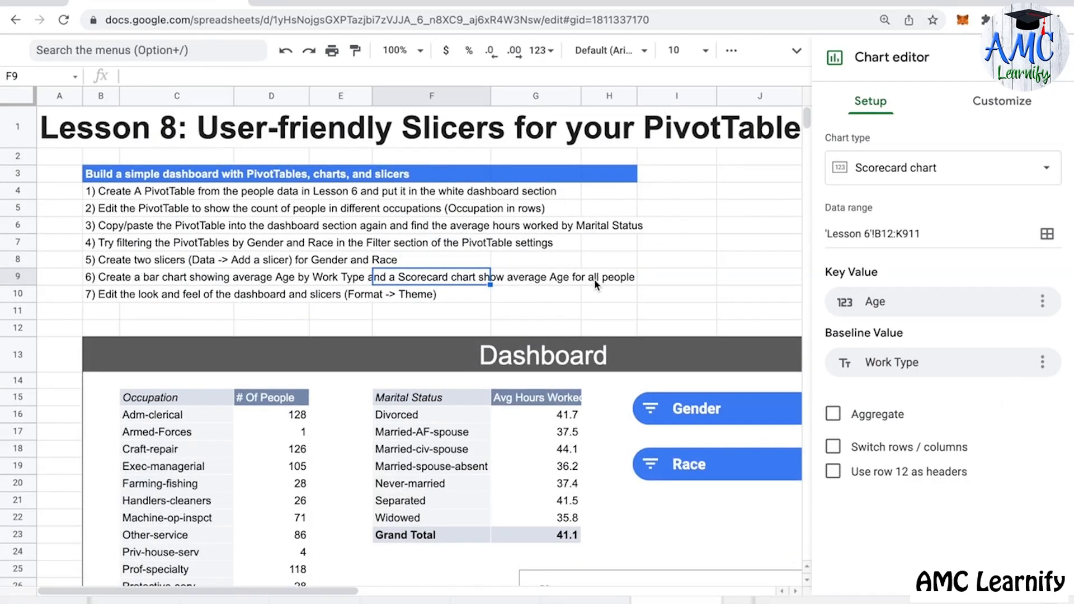
pyautogui.scroll(-8, 596, 284)
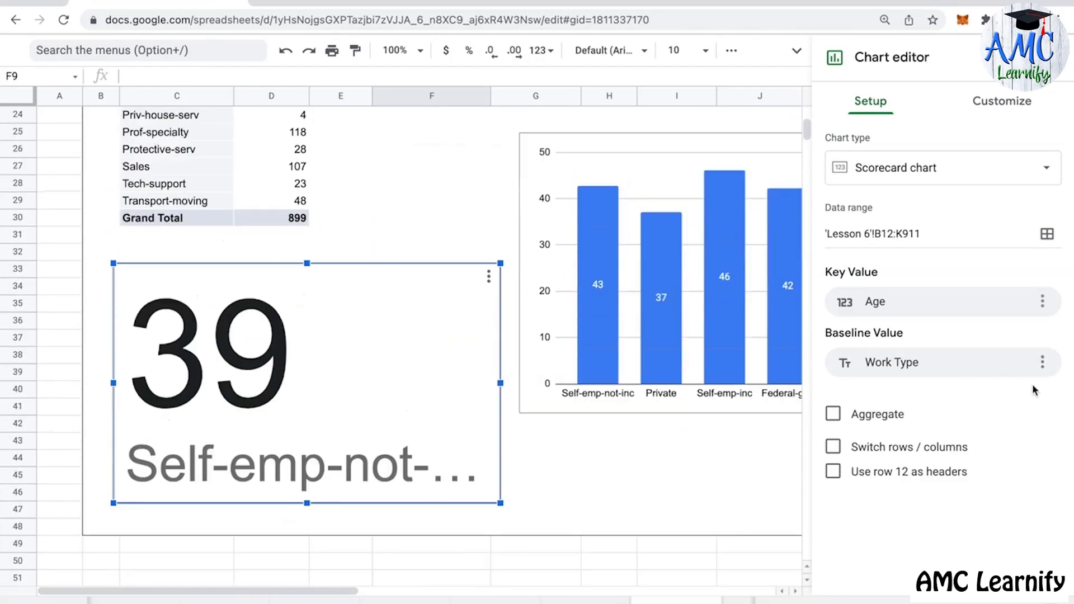
pyautogui.click(1043, 364)
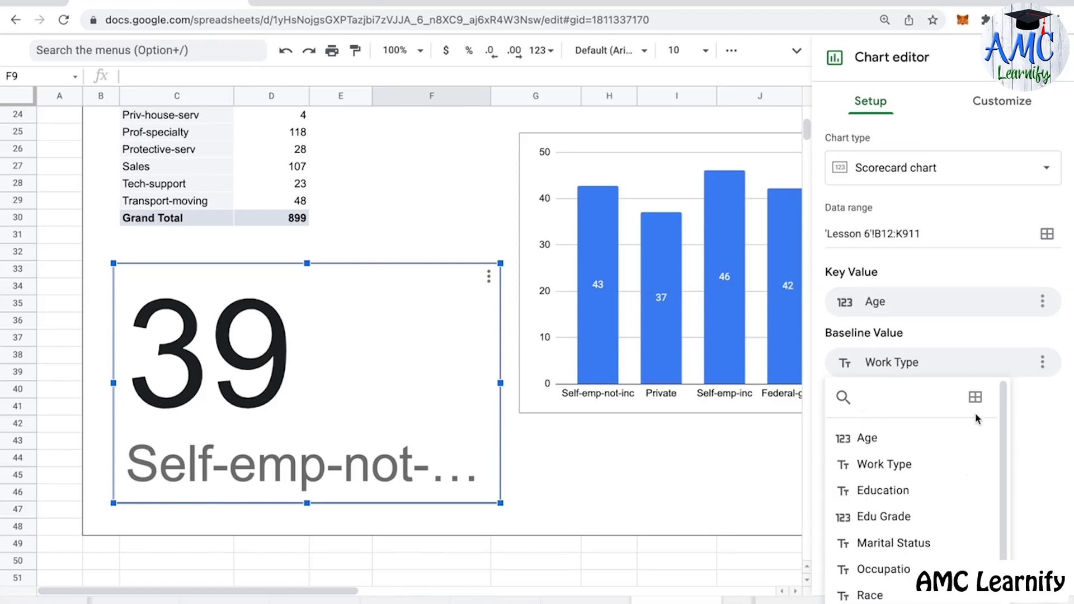
pyautogui.click(1044, 363)
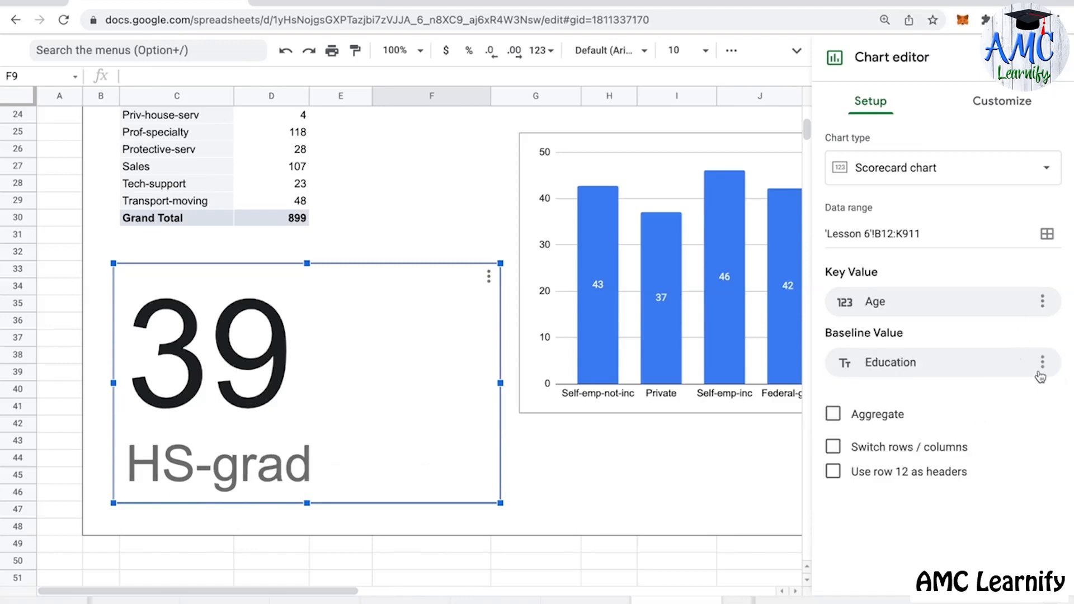
pyautogui.click(1041, 373)
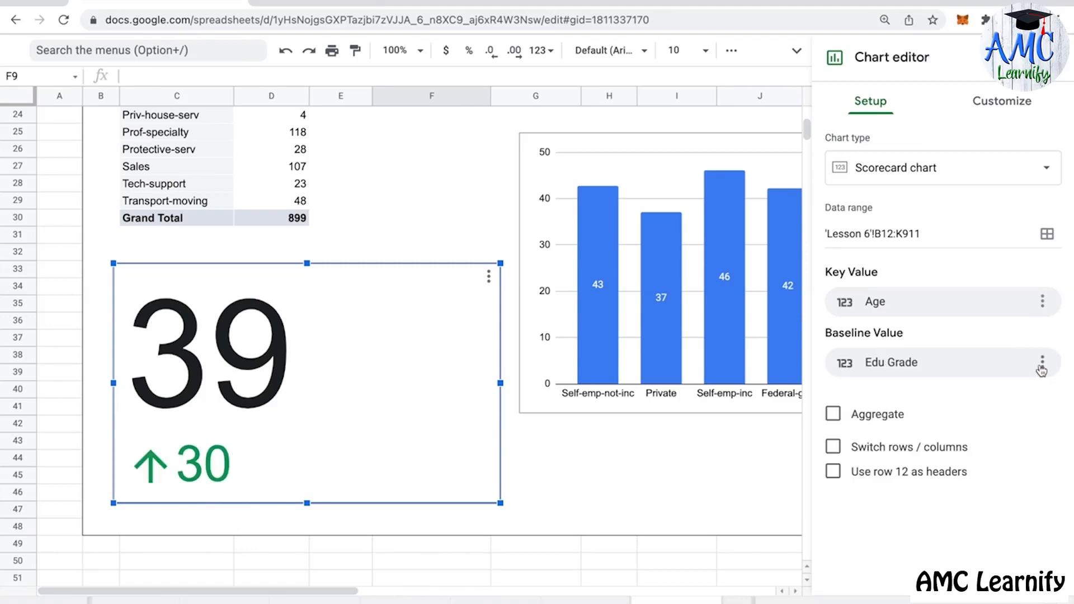
pyautogui.click(1042, 374)
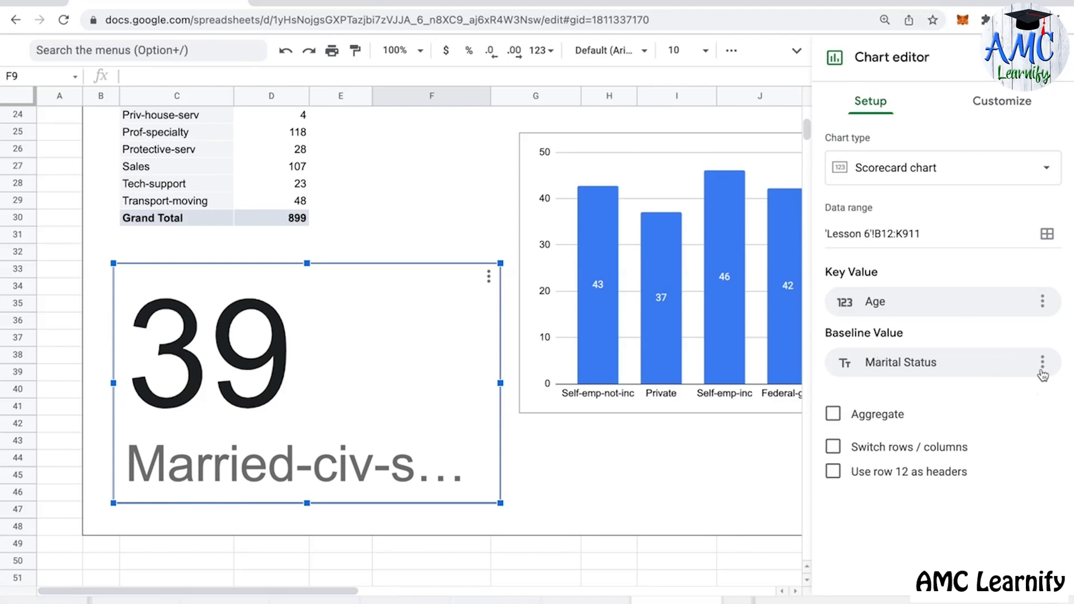
pyautogui.click(1042, 374)
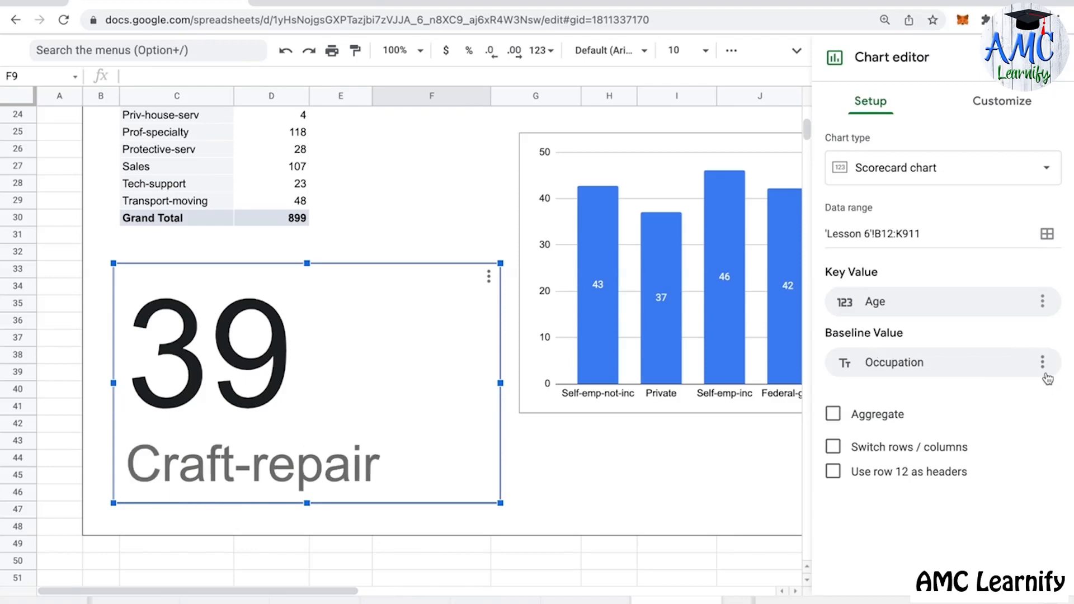
pyautogui.click(1043, 374)
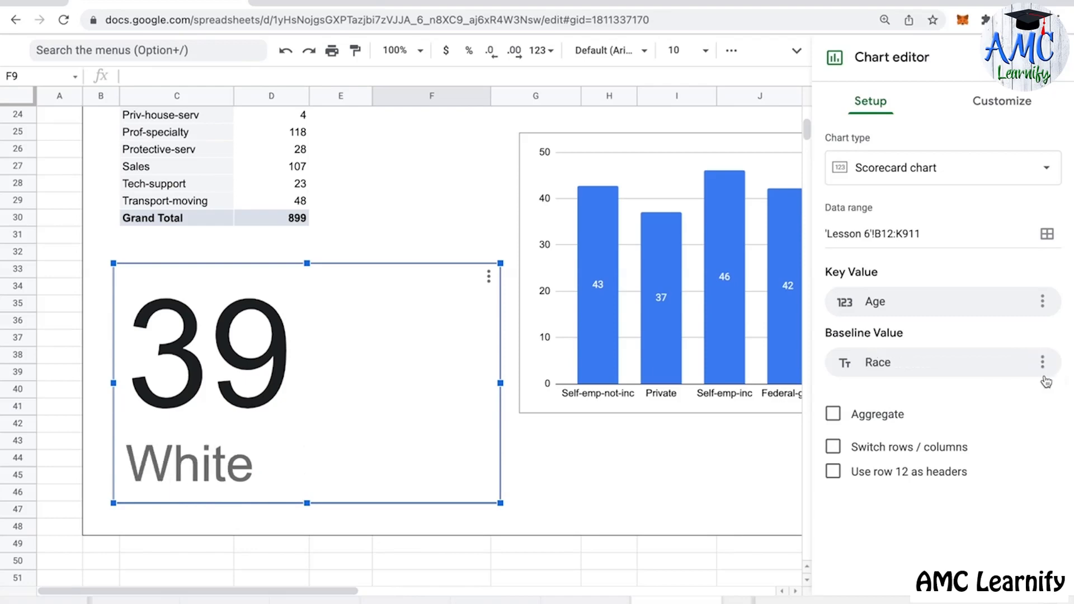
pyautogui.click(1044, 372)
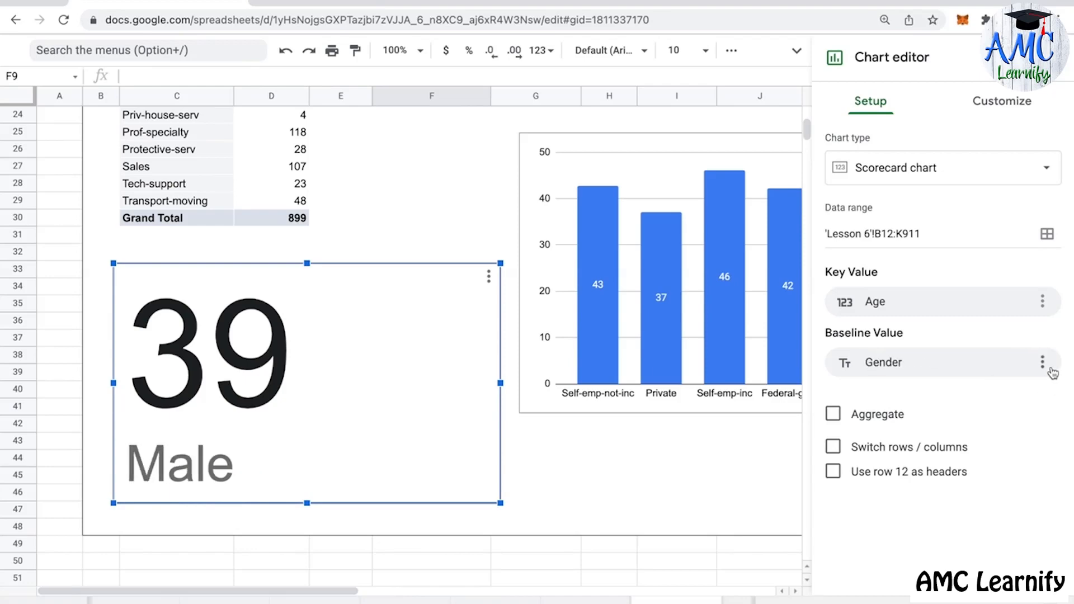
pyautogui.click(1044, 369)
pyautogui.click(1044, 395)
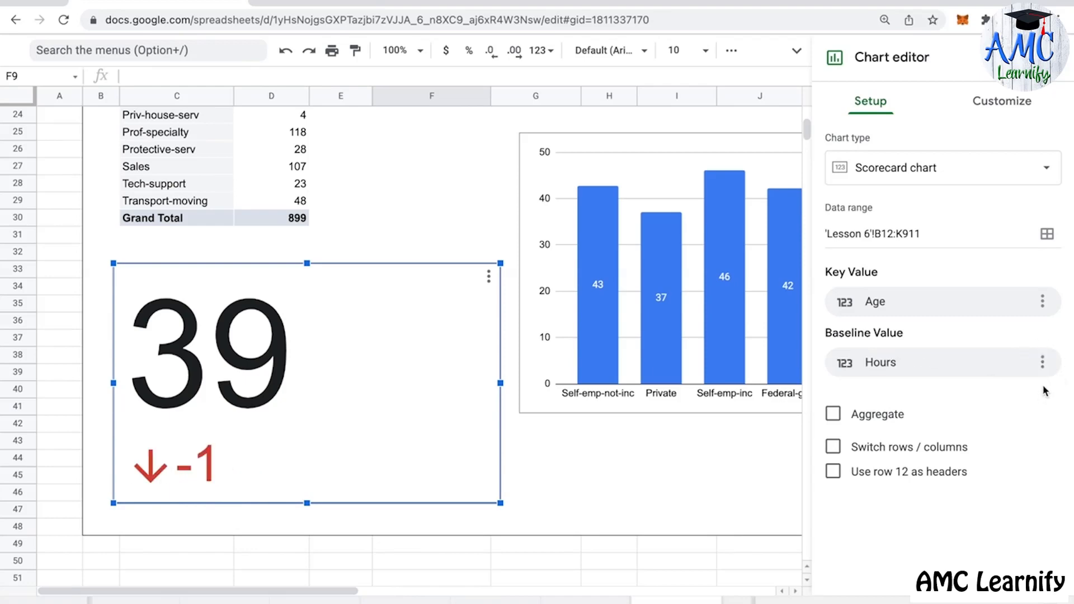
pyautogui.click(1042, 363)
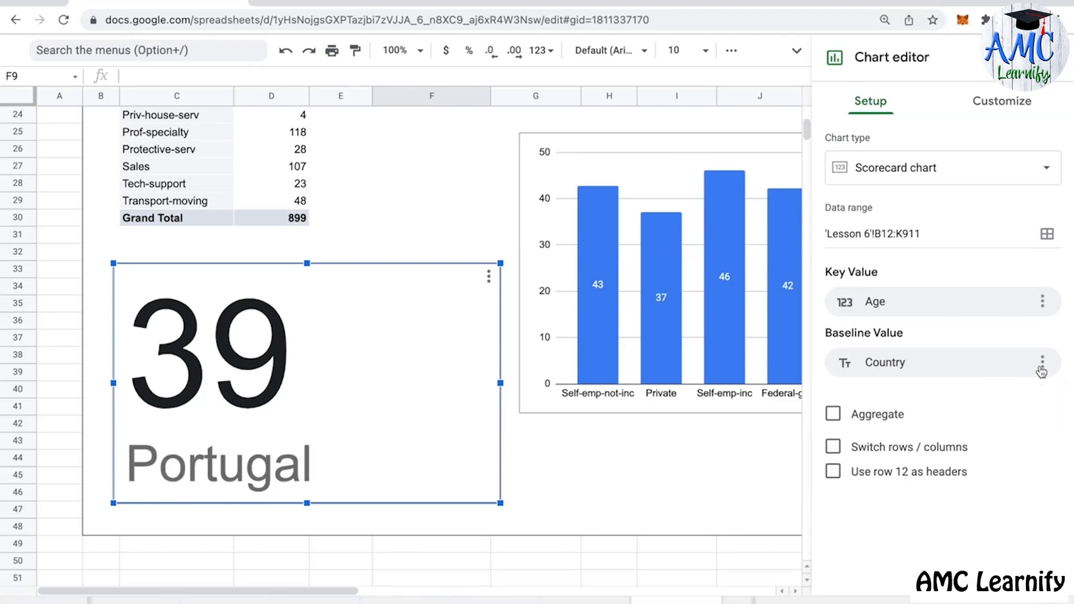
pyautogui.click(1042, 371)
pyautogui.click(1042, 397)
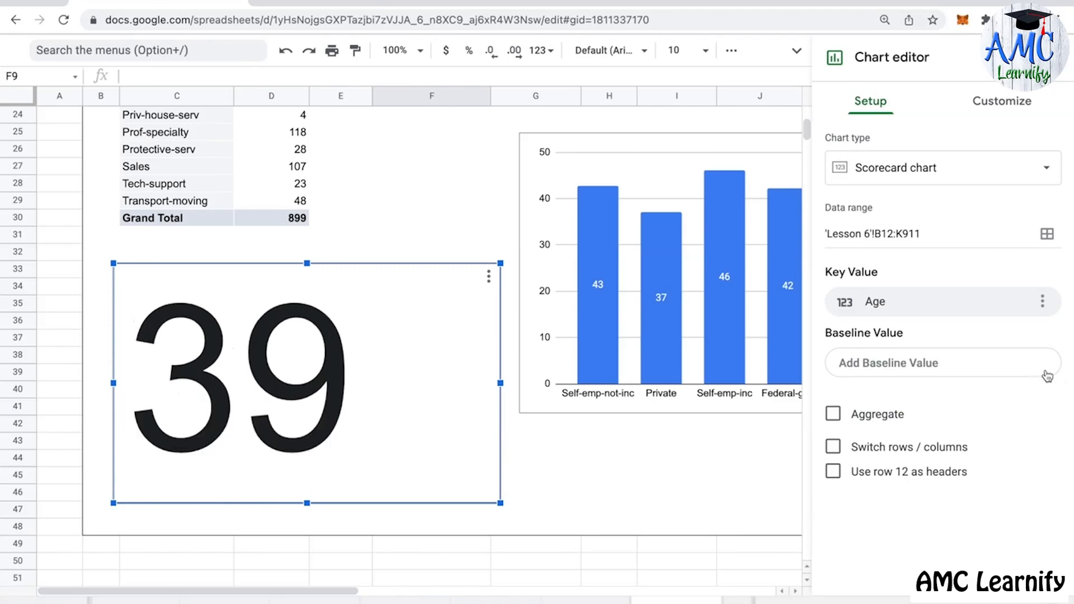
pyautogui.click(1041, 302)
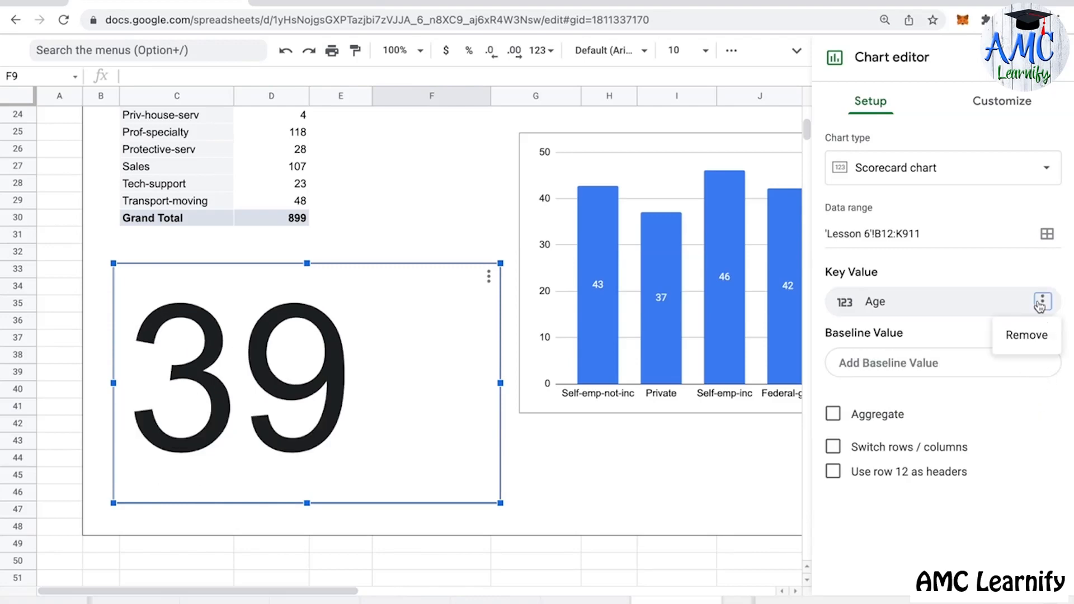
pyautogui.click(961, 310)
pyautogui.click(911, 323)
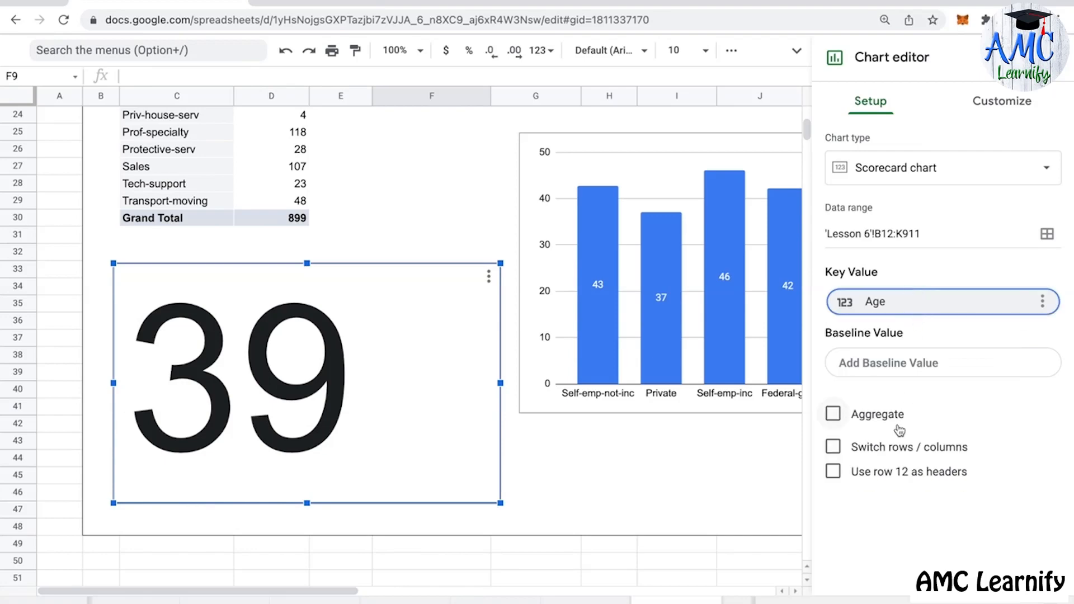
pyautogui.click(835, 418)
pyautogui.click(834, 415)
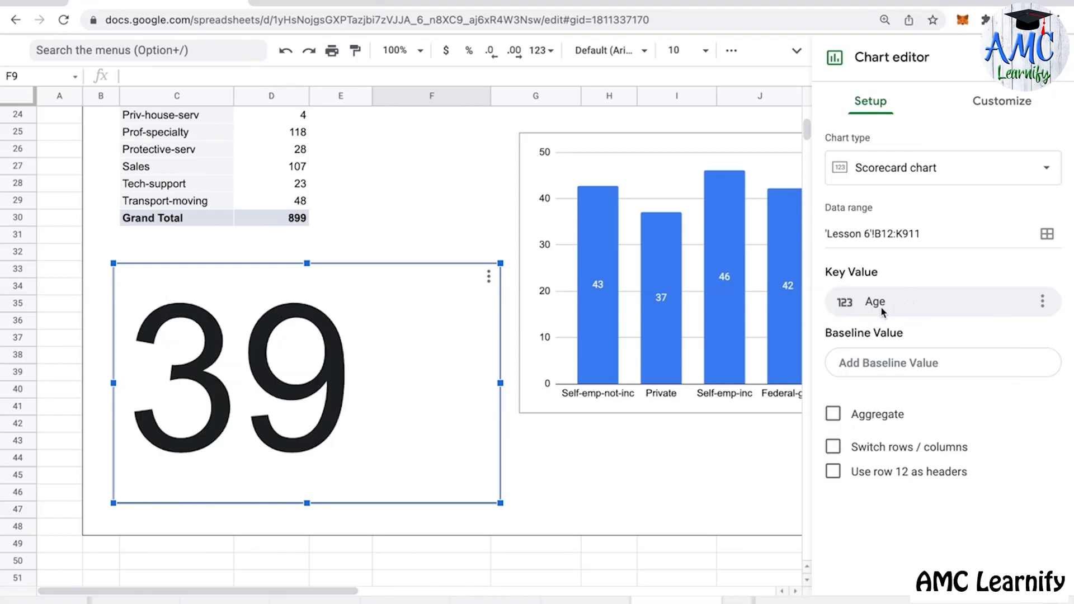
# Step: Filter the Race slicer to show only Asian-Pac-Islander
pyautogui.scroll(3, 385, 306)
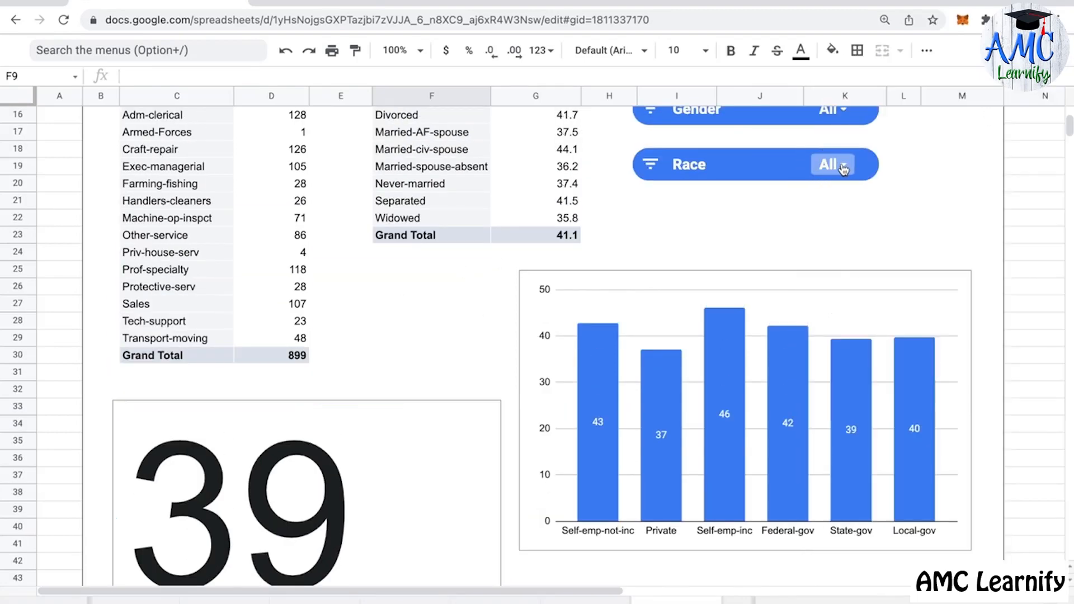
pyautogui.click(831, 164)
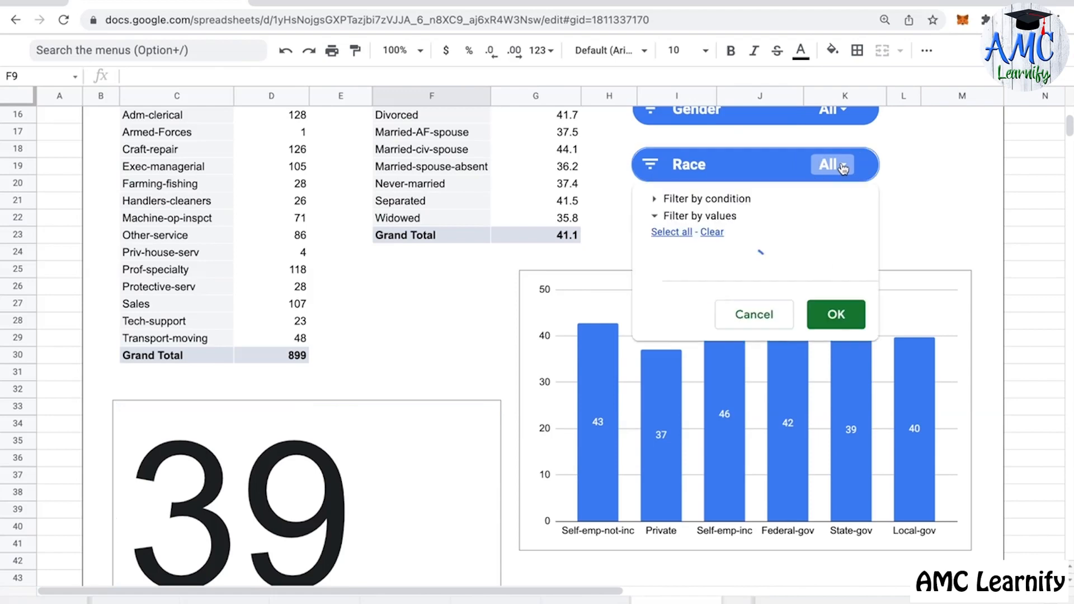
pyautogui.click(712, 231)
pyautogui.click(721, 324)
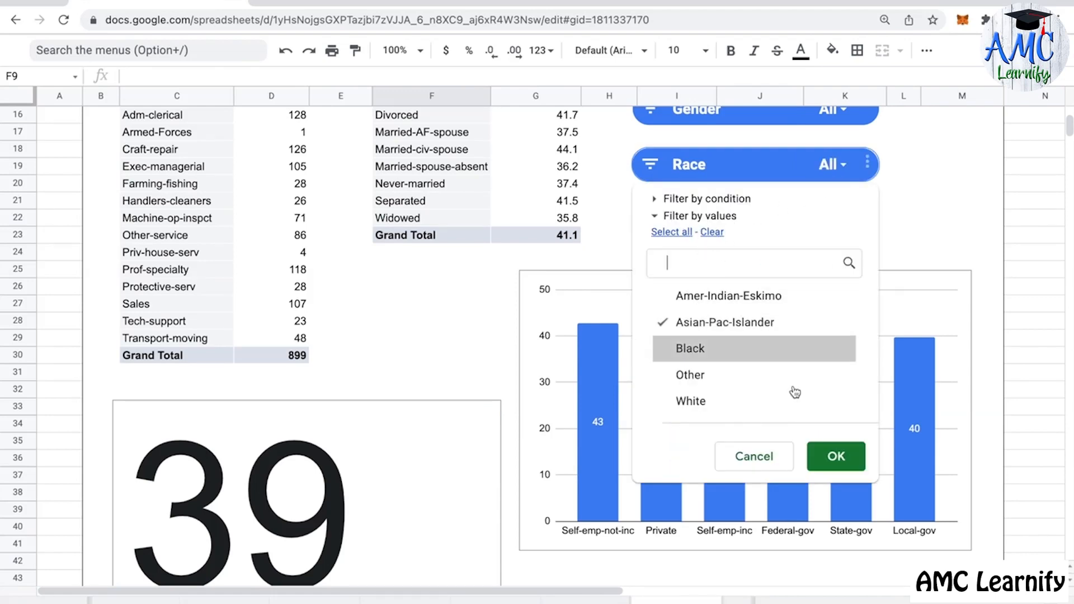
pyautogui.click(833, 457)
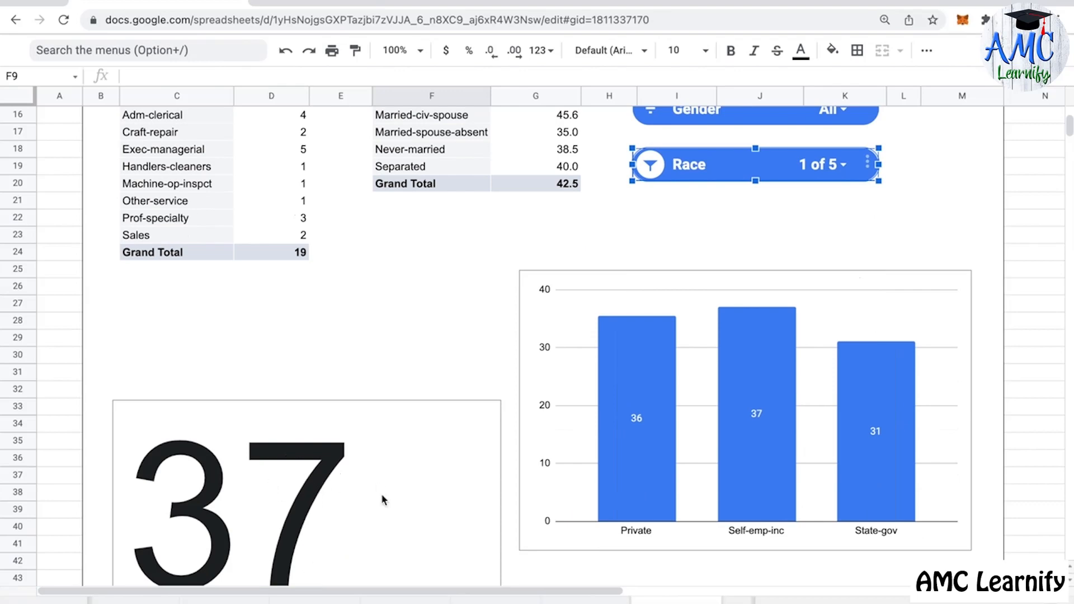
# Step: Review the filtered dashboard and limit the Gender slicer to Male only
pyautogui.scroll(5, 330, 381)
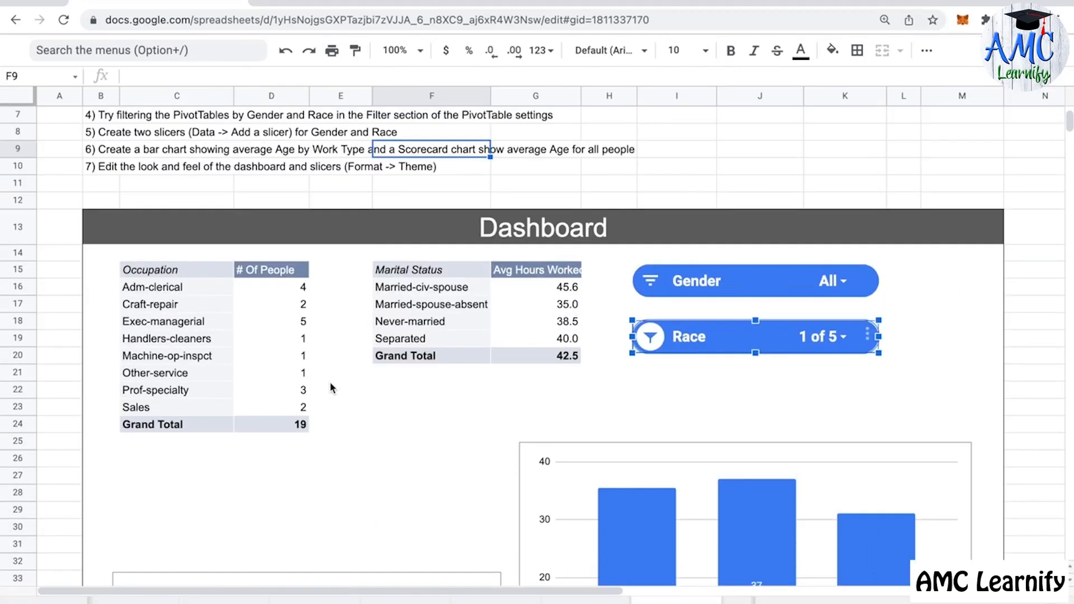
pyautogui.scroll(-7, 330, 382)
pyautogui.scroll(3, 403, 381)
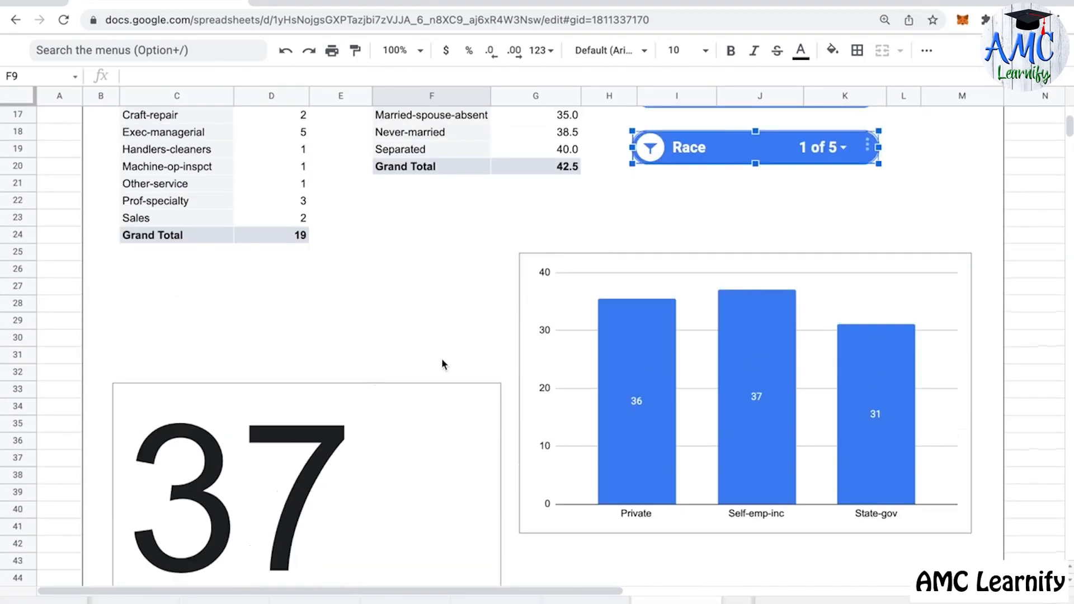
pyautogui.scroll(4, 330, 386)
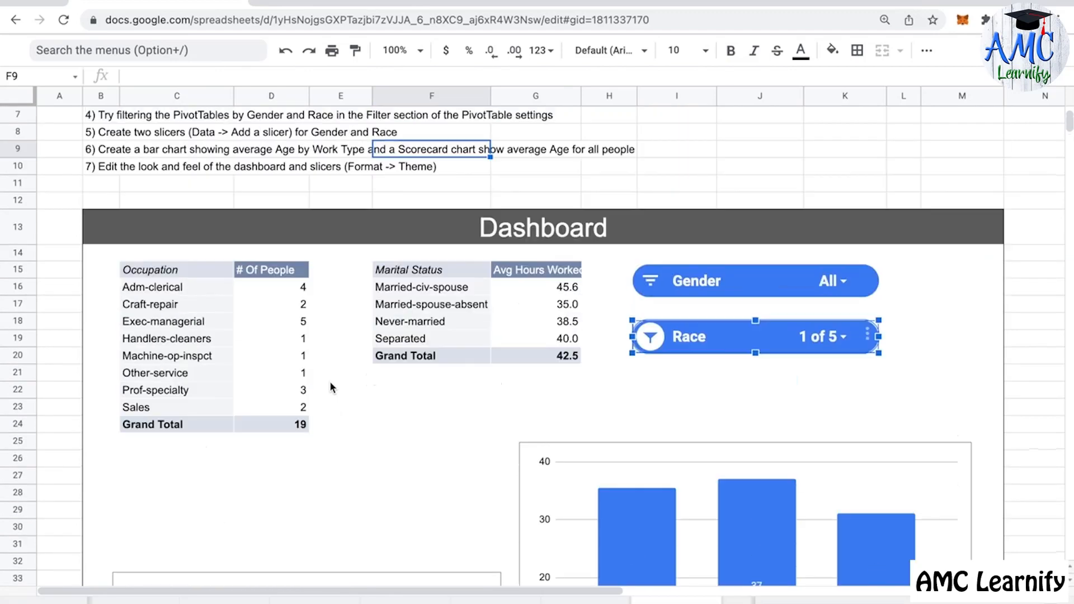
pyautogui.scroll(-6, 330, 386)
pyautogui.scroll(5, 372, 377)
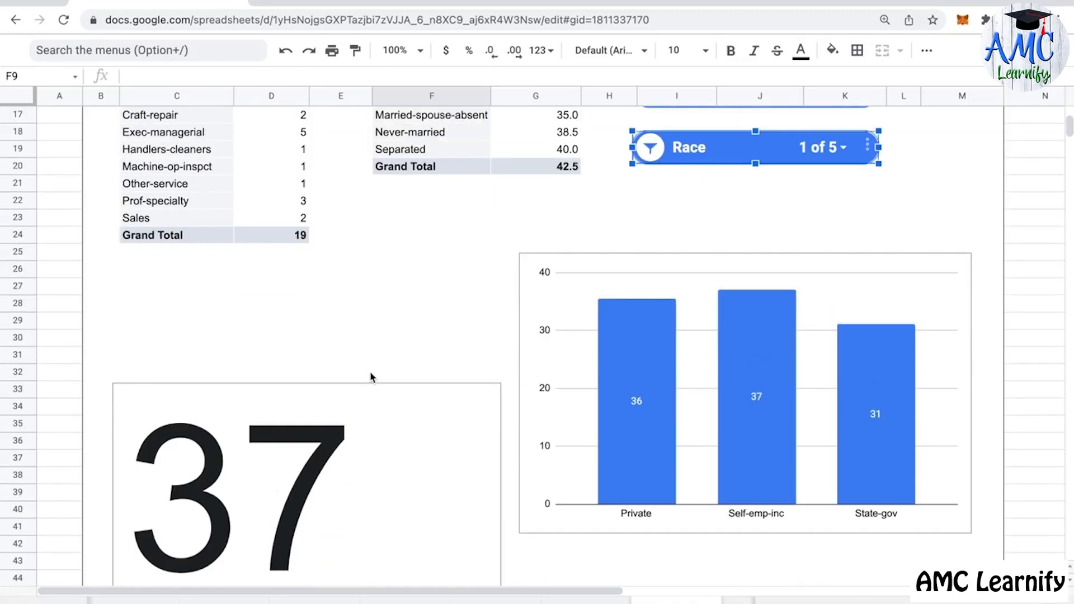
pyautogui.click(842, 212)
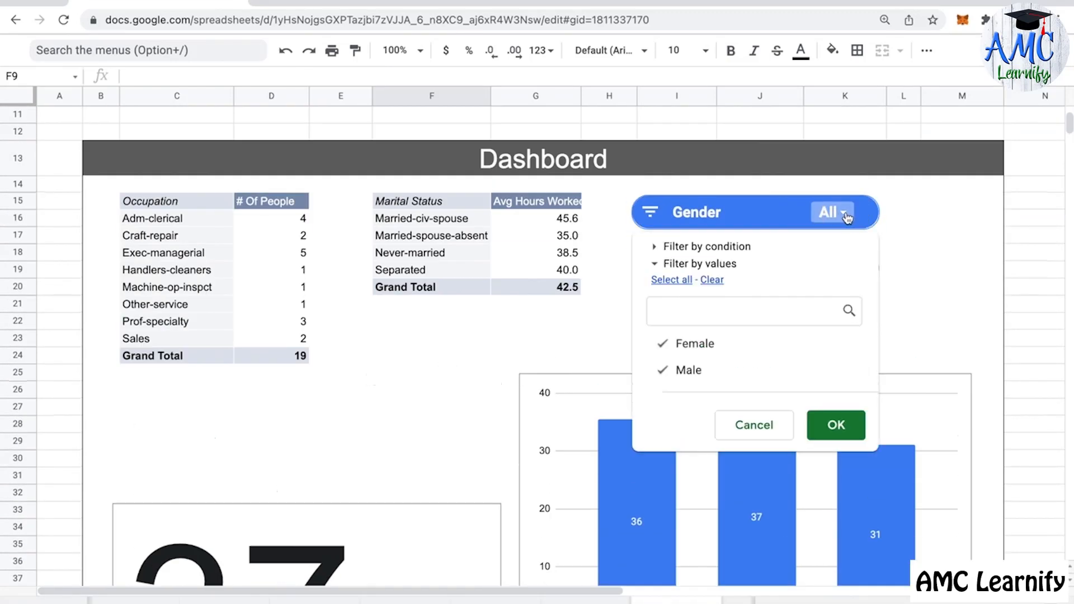
pyautogui.click(712, 280)
pyautogui.click(689, 370)
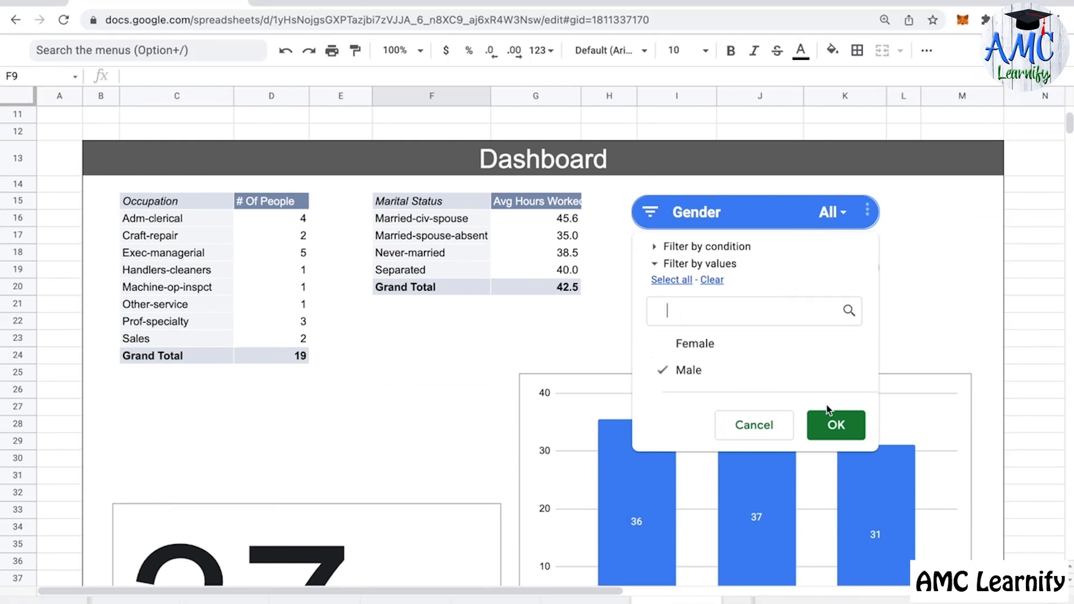
pyautogui.click(837, 425)
# Step: Reopen the scorecard's settings and give it the chart title "Average age of people"
pyautogui.scroll(-2, 332, 429)
pyautogui.scroll(-2, 331, 428)
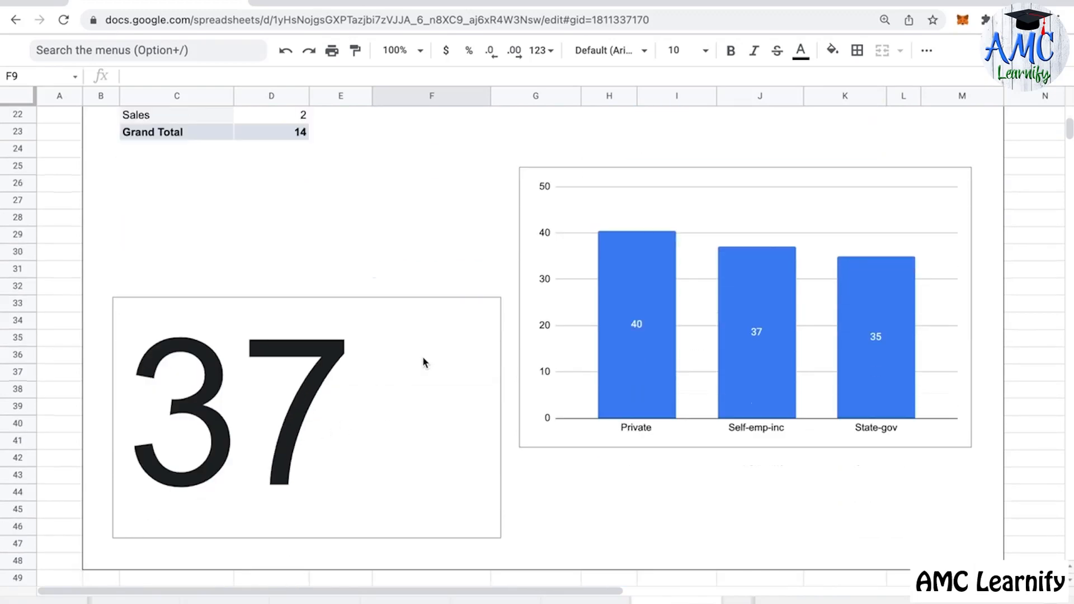
pyautogui.scroll(2, 424, 363)
pyautogui.scroll(-2, 384, 407)
pyautogui.scroll(1, 423, 362)
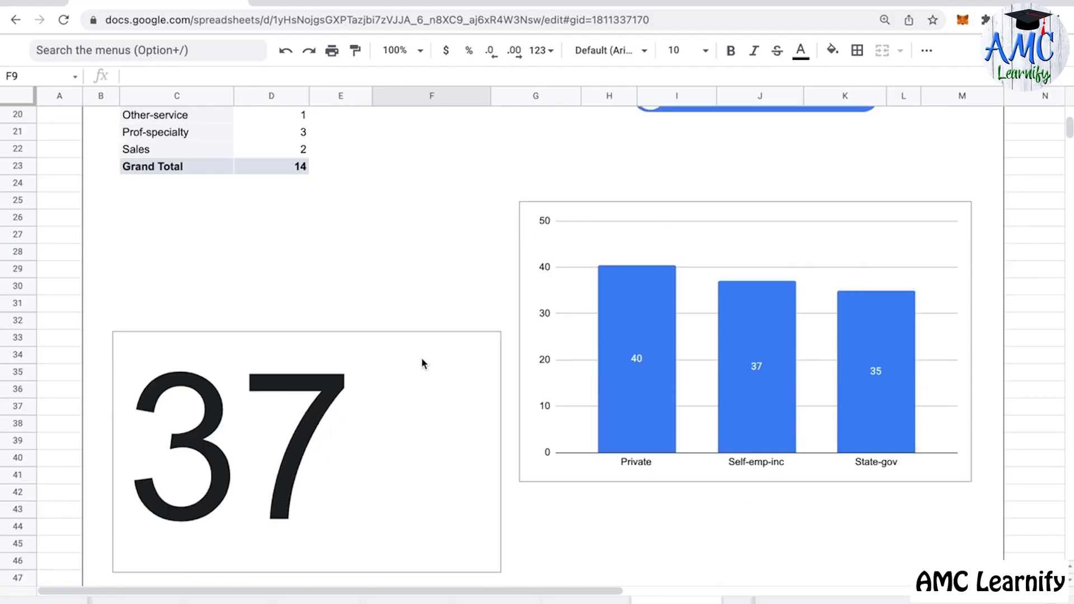
pyautogui.click(456, 367)
pyautogui.click(489, 344)
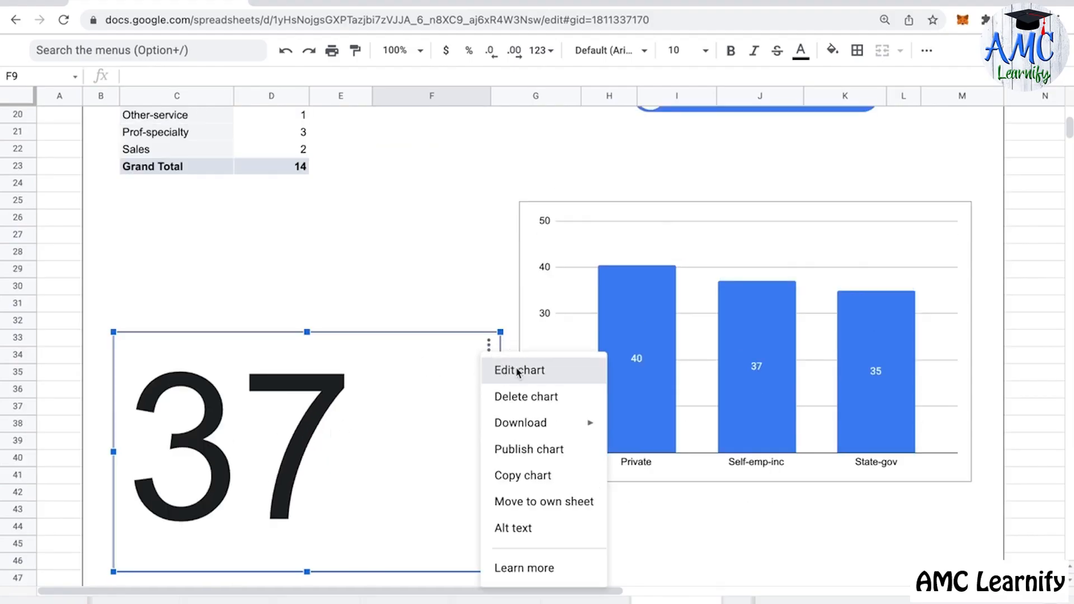
pyautogui.click(497, 369)
pyautogui.click(992, 111)
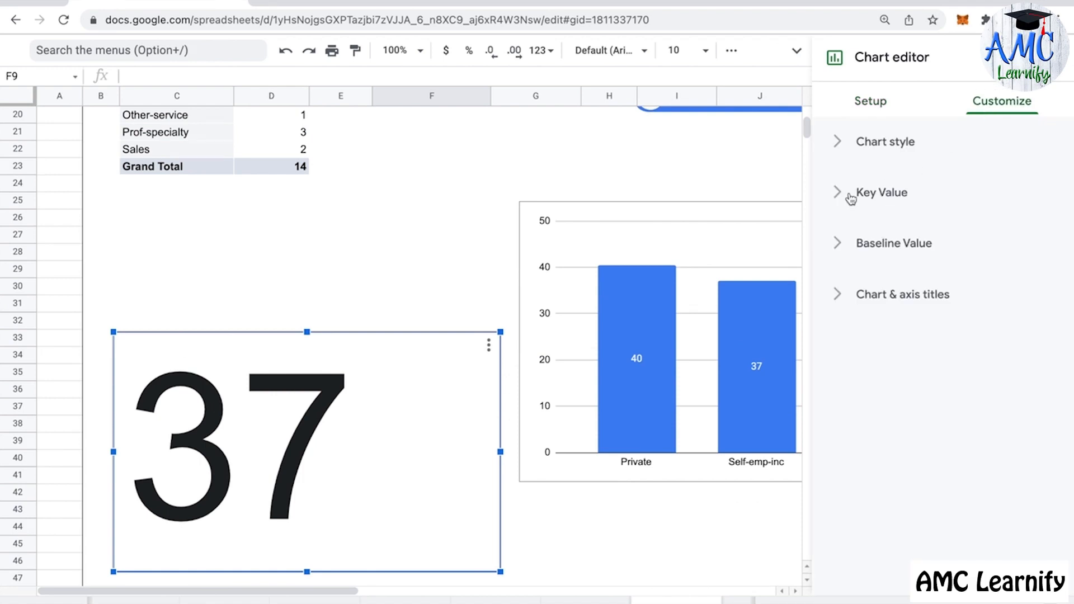
pyautogui.click(838, 294)
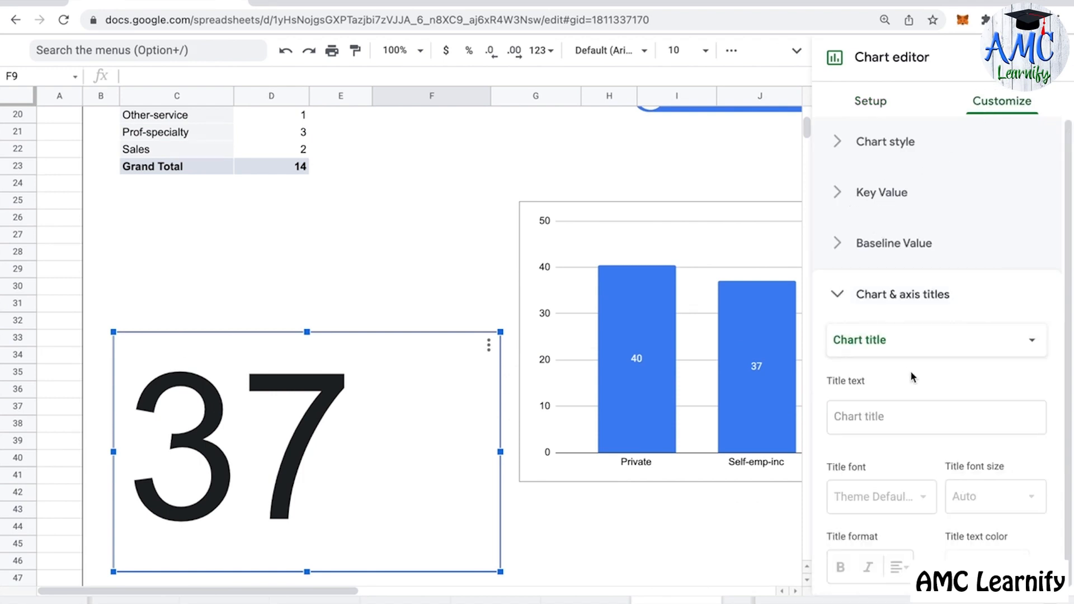
pyautogui.click(905, 412)
pyautogui.write('Ave')
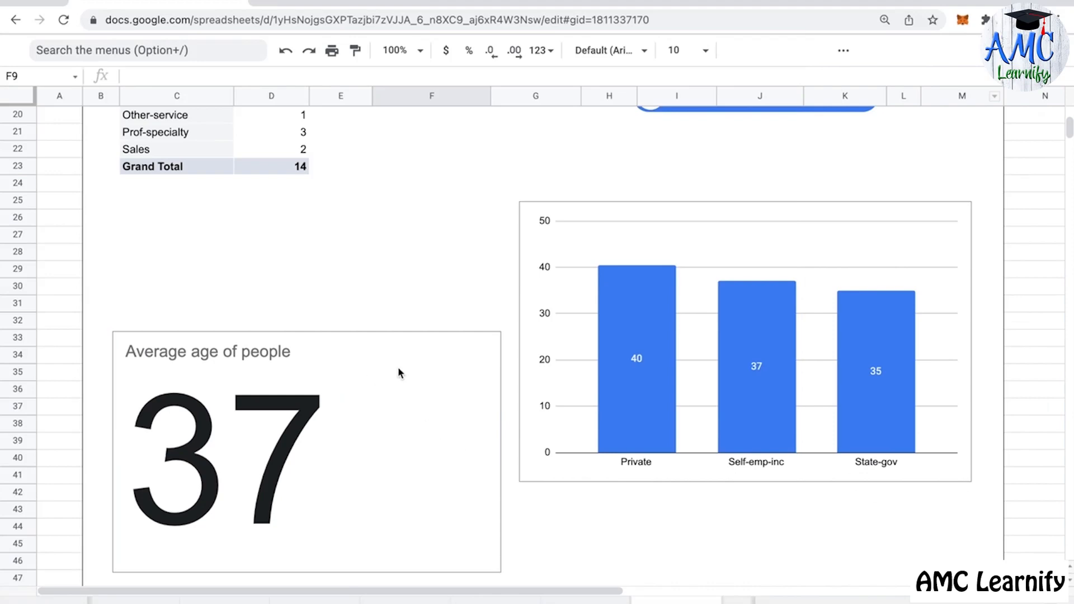
# Step: Move the scorecard up beneath the Occupation pivot table, roughly level with the column chart, and select the look-and-feel instruction in cell B10
pyautogui.moveTo(416, 366); pyautogui.dragTo(403, 211)
pyautogui.scroll(5, 683, 367)
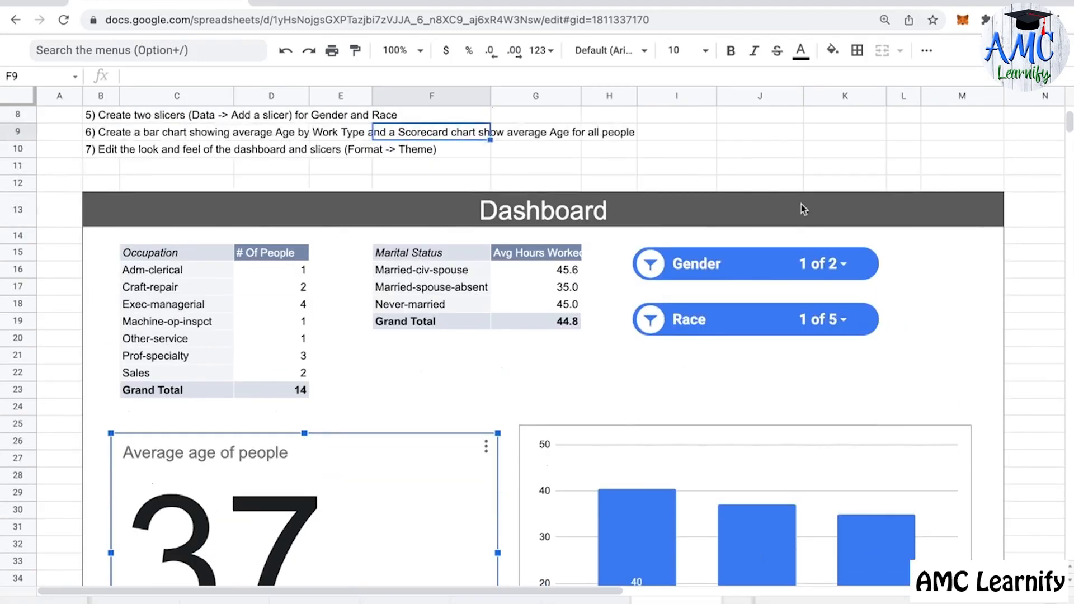
pyautogui.scroll(-3, 781, 236)
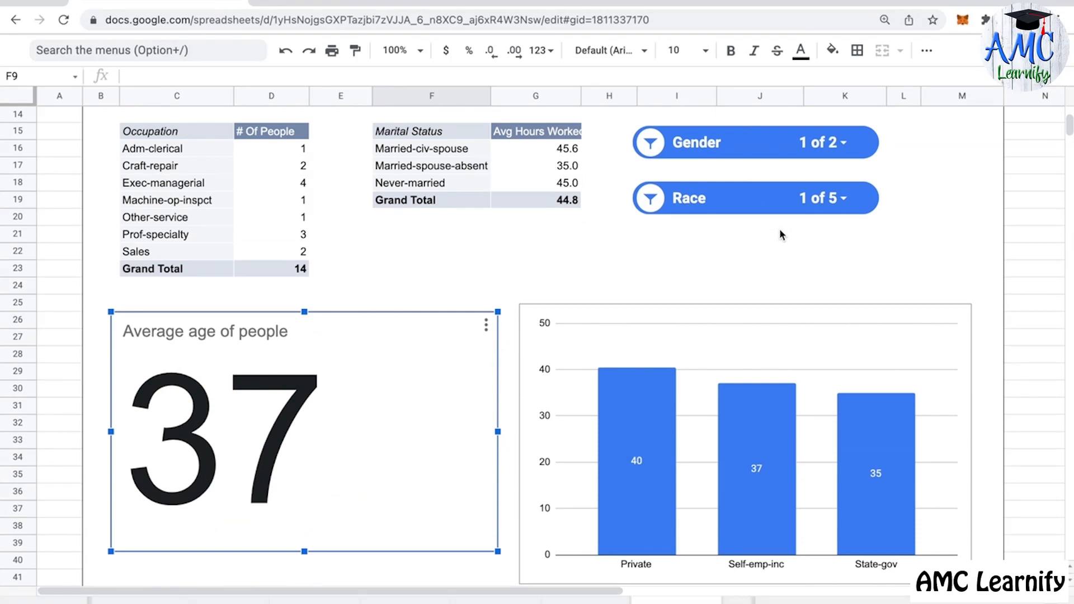
pyautogui.scroll(3, 779, 229)
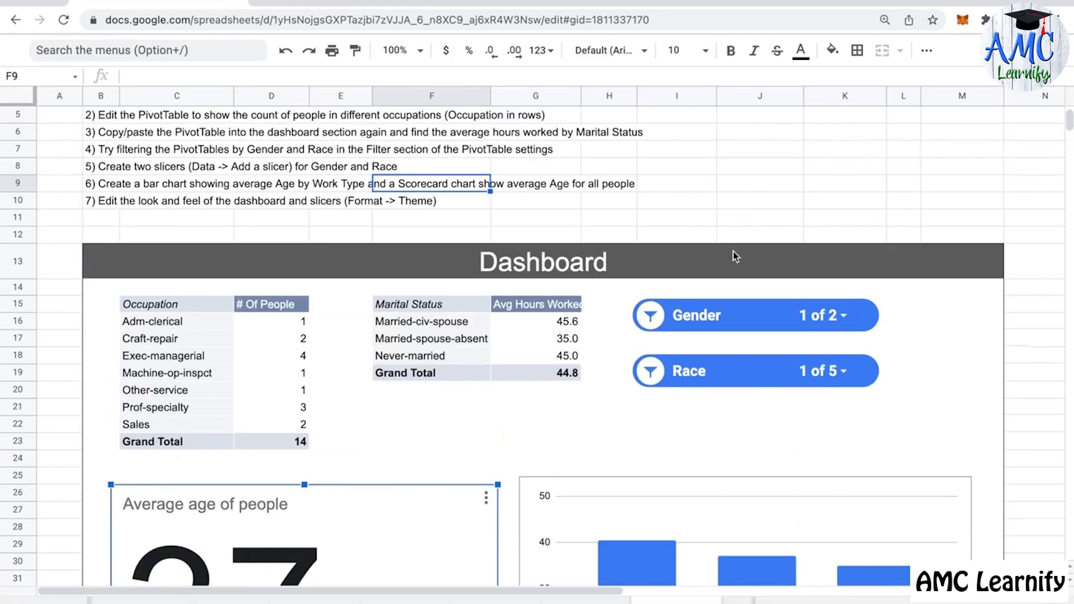
pyautogui.click(102, 206)
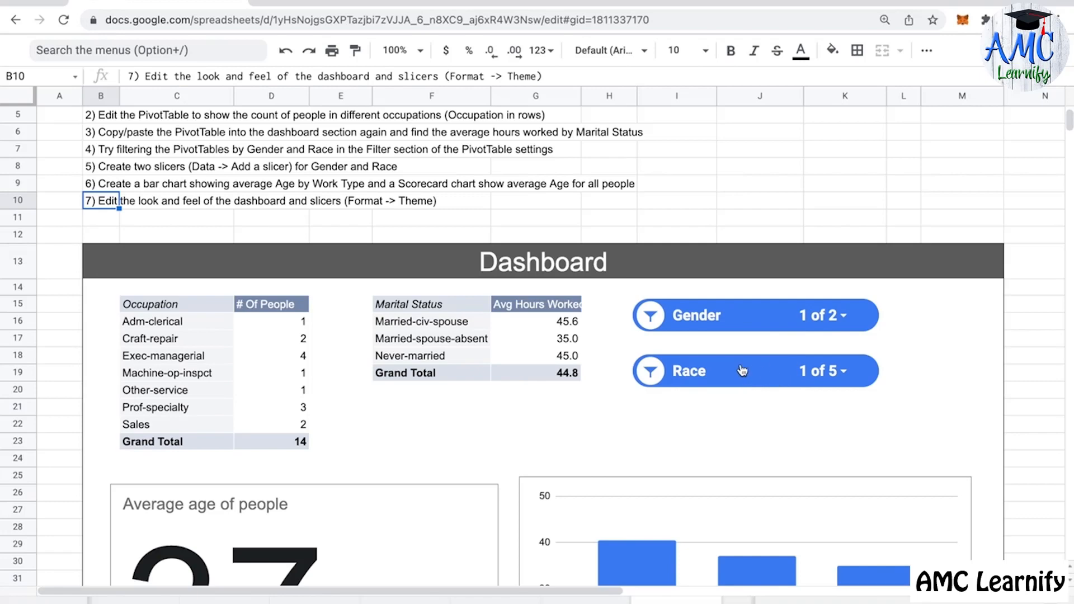
# Step: Open the spreadsheet's theme choices with the dashboard's pivot tables, slicers and charts kept in view
pyautogui.scroll(-1, 682, 363)
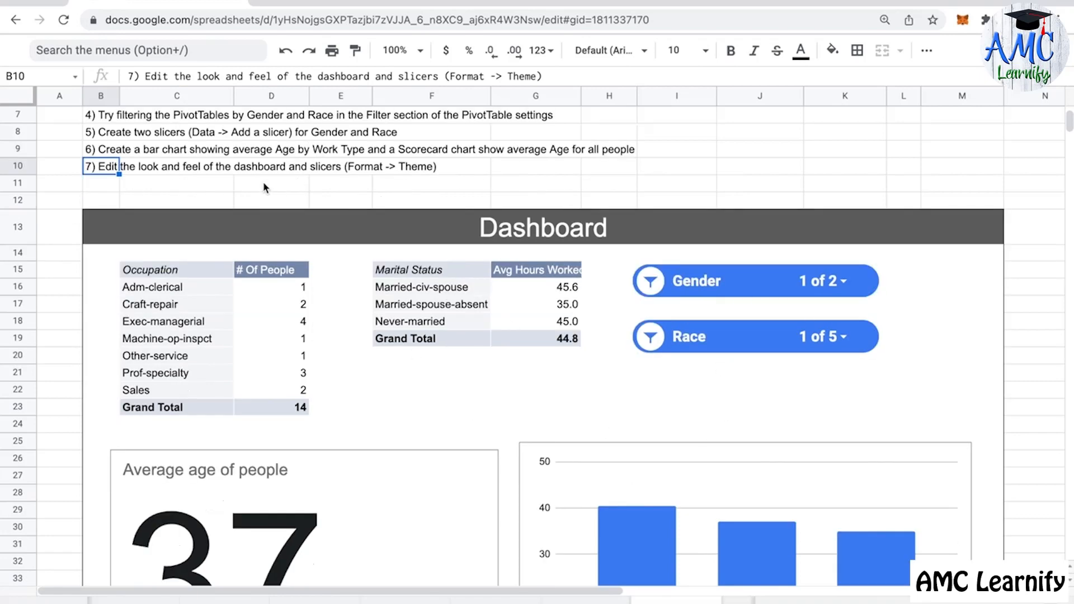
pyautogui.scroll(-2, 624, 288)
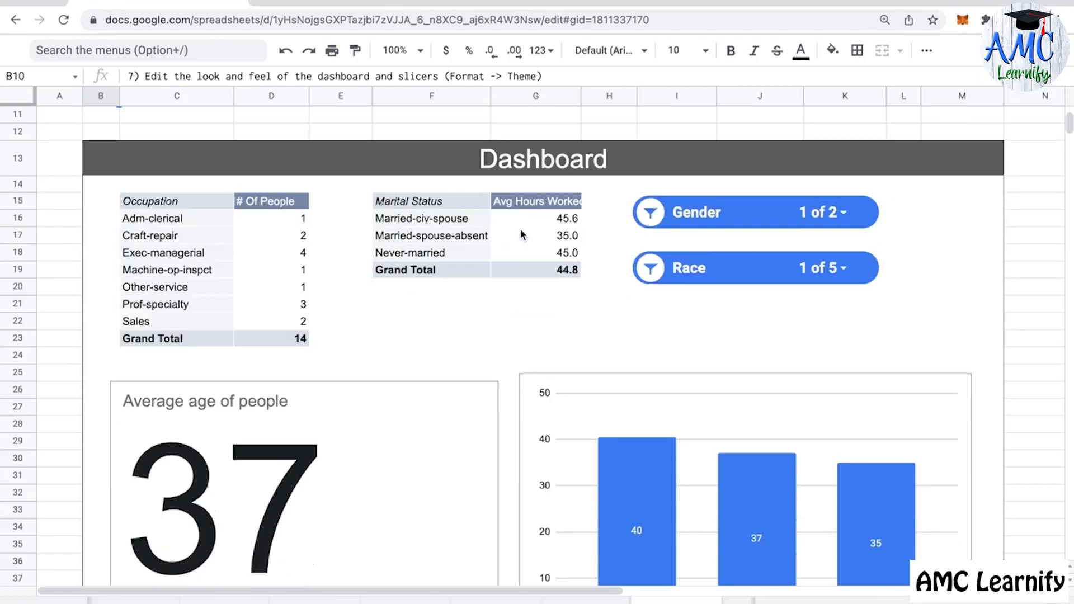
pyautogui.scroll(-2, 523, 235)
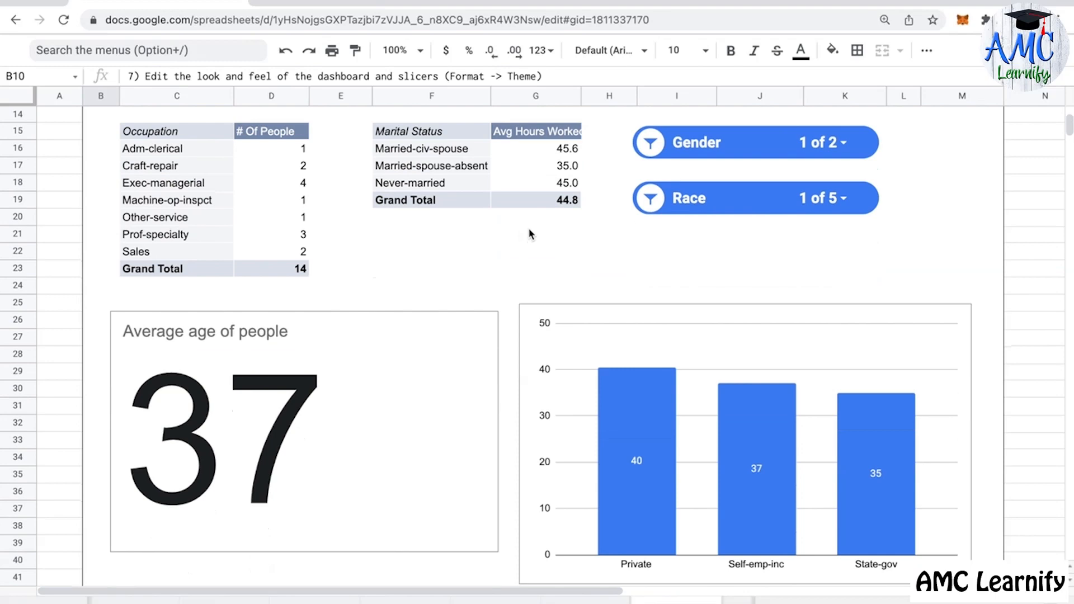
pyautogui.scroll(1, 531, 234)
pyautogui.hotkey('ctrl', 'shift', 'f')
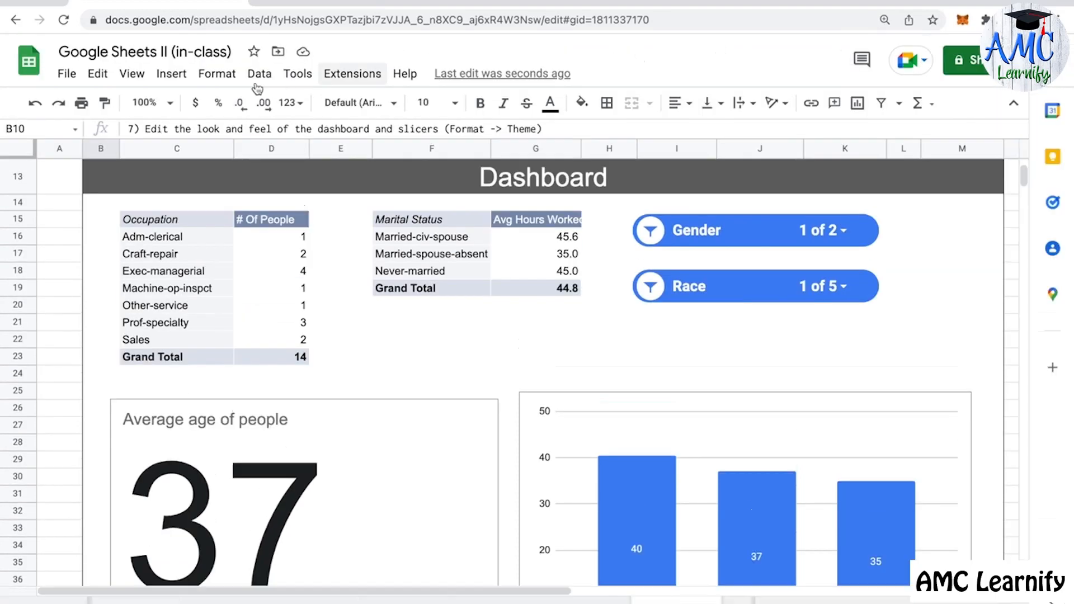
pyautogui.click(219, 73)
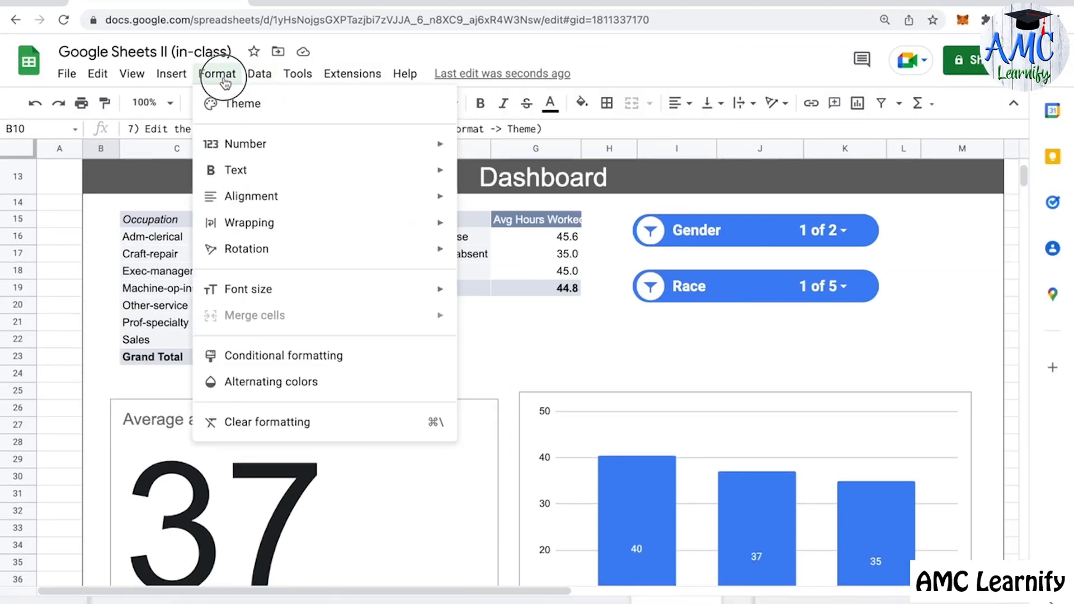
pyautogui.click(229, 103)
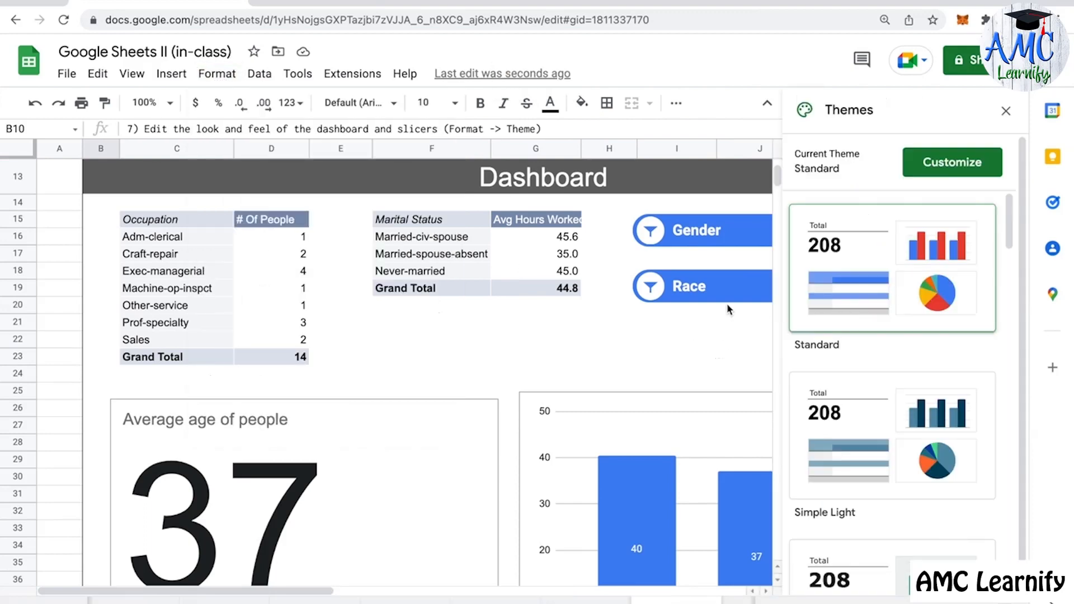
pyautogui.scroll(-2, 731, 311)
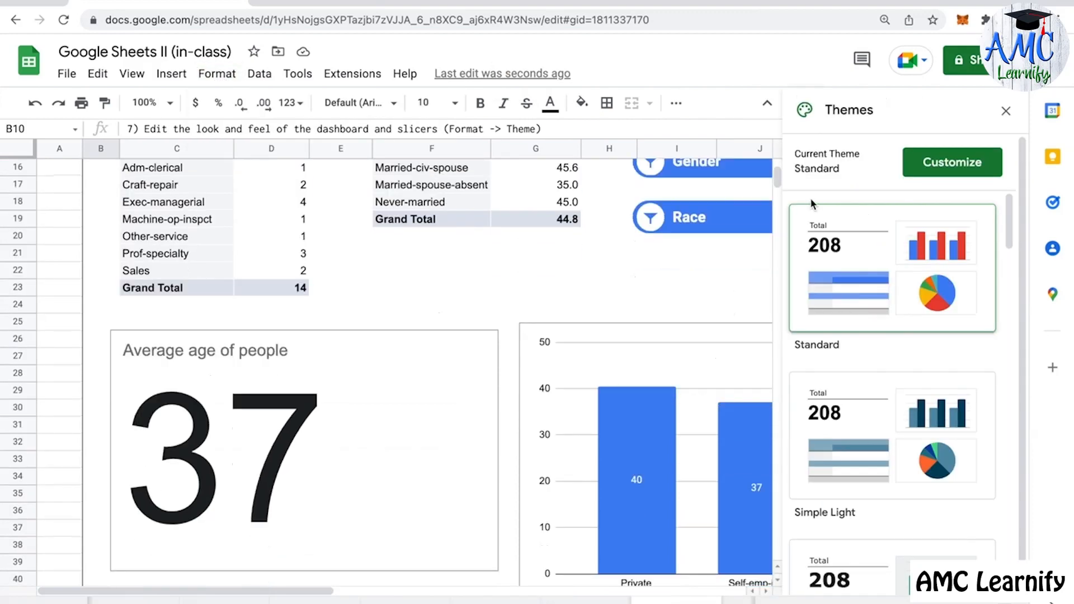
pyautogui.click(768, 103)
pyautogui.scroll(1, 725, 335)
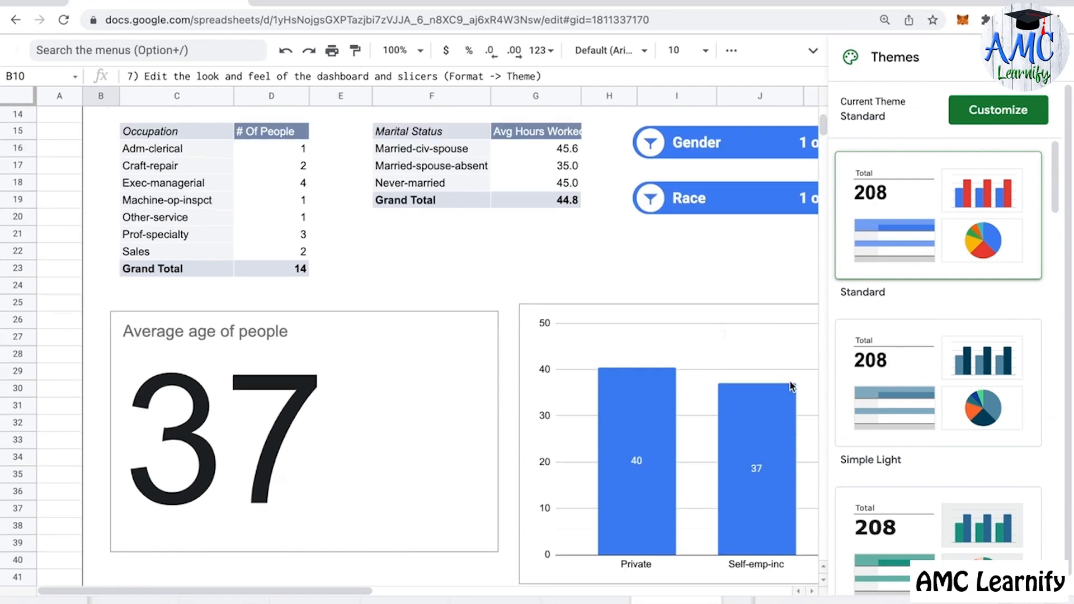
# Step: Try the Simple Light and Streamline themes on the dashboard
pyautogui.click(917, 352)
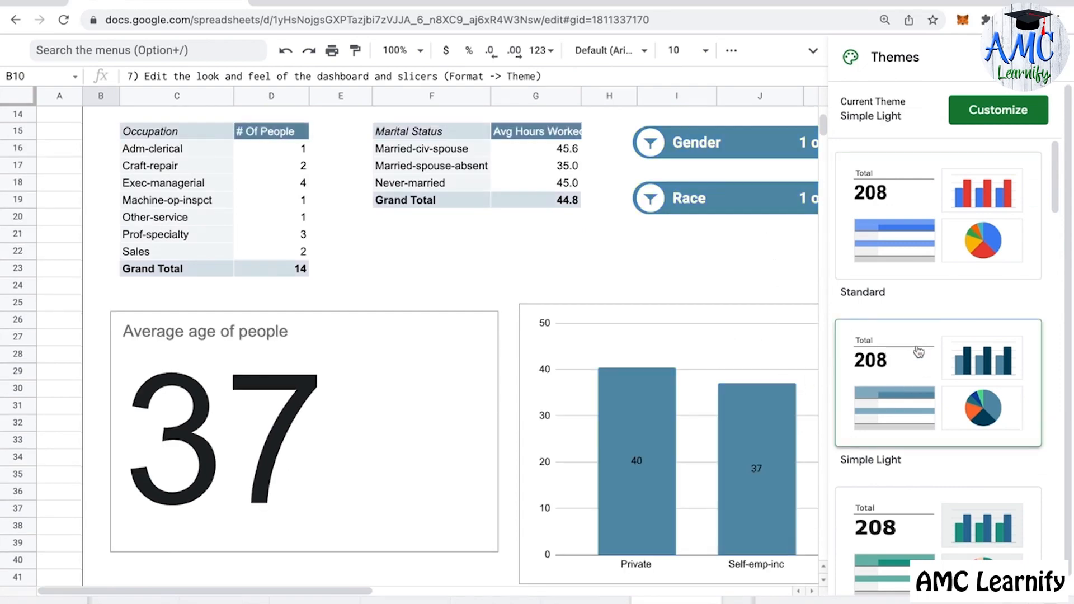
pyautogui.scroll(-2, 946, 426)
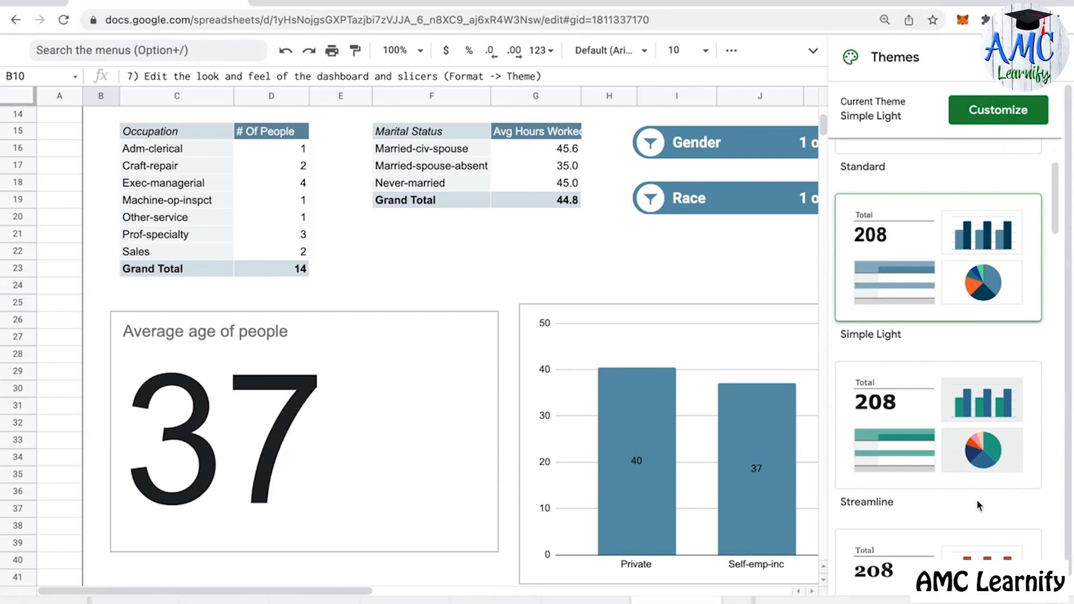
pyautogui.click(953, 454)
pyautogui.scroll(-3, 951, 442)
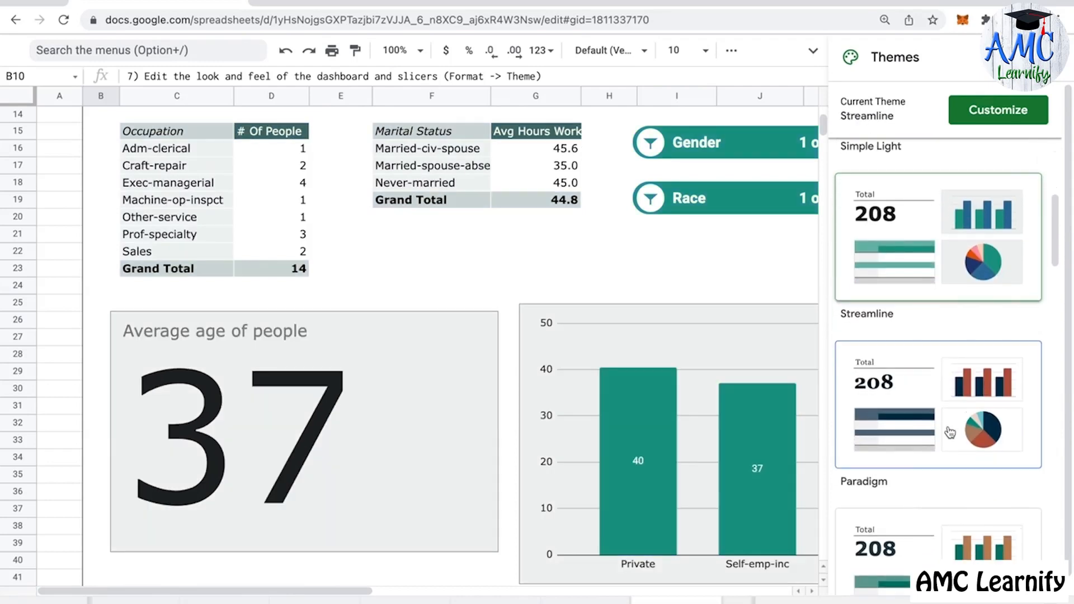
# Step: Try the Paradigm and Shift themes on the dashboard
pyautogui.click(951, 432)
pyautogui.scroll(-3, 950, 425)
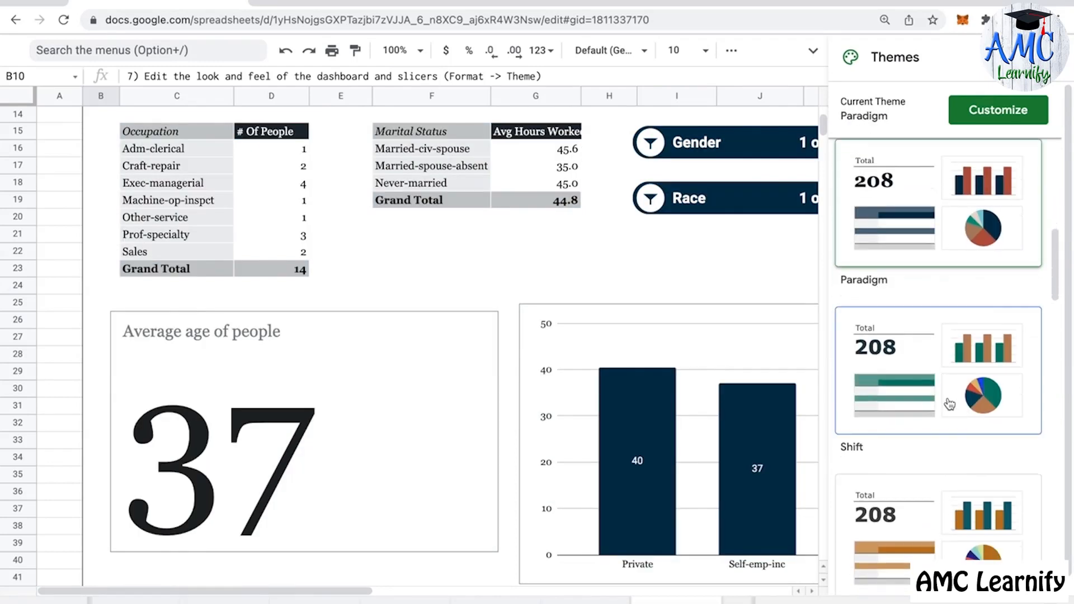
pyautogui.click(951, 404)
pyautogui.scroll(-3, 949, 403)
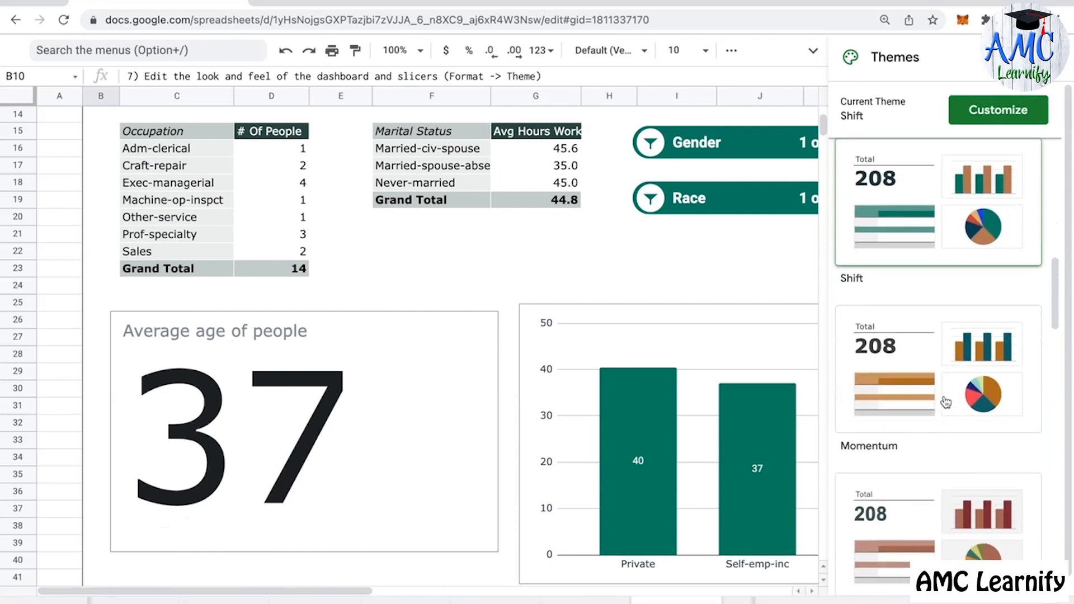
# Step: Try the Momentum theme and check how it styles the dashboard's pivot tables, slicers and charts
pyautogui.click(946, 402)
pyautogui.scroll(3, 723, 403)
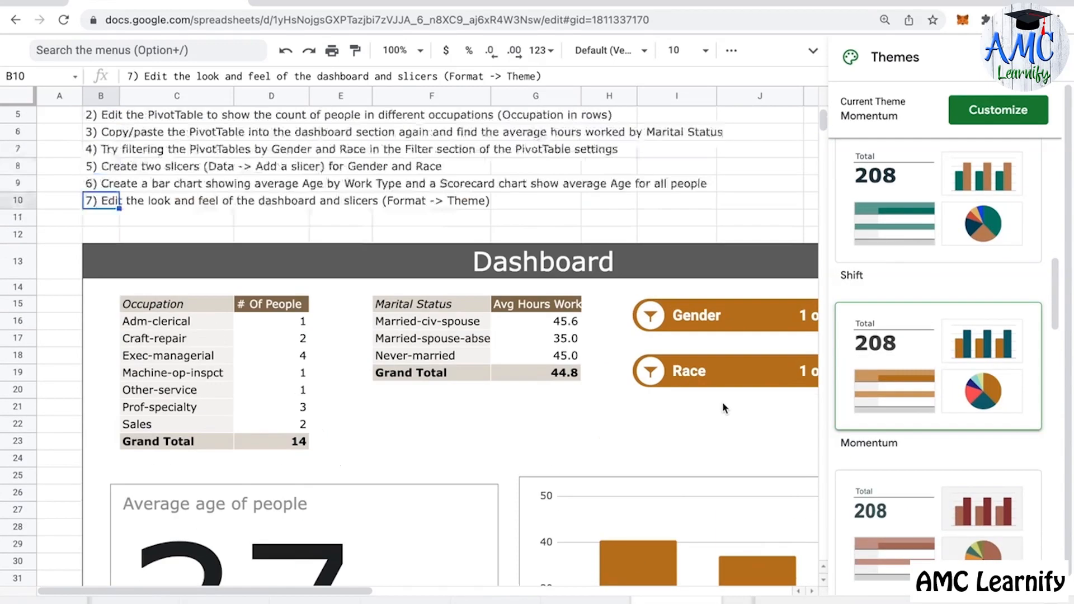
pyautogui.scroll(-3, 723, 402)
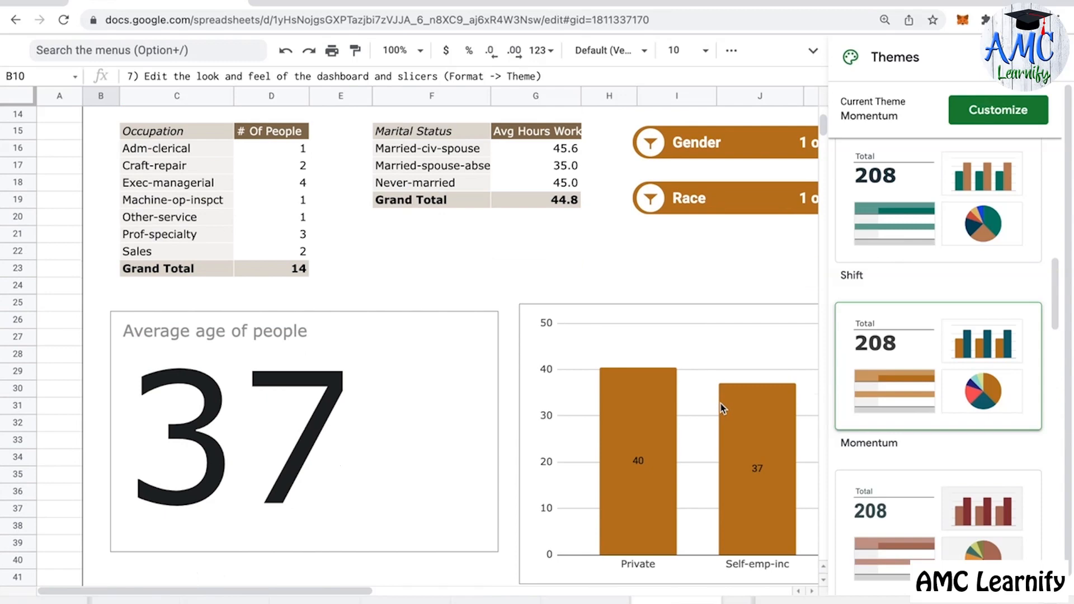
# Step: Compare the Paradigm and Shift themes once more and apply the Momentum theme to the spreadsheet
pyautogui.scroll(6, 946, 392)
pyautogui.click(949, 433)
pyautogui.scroll(-4, 950, 433)
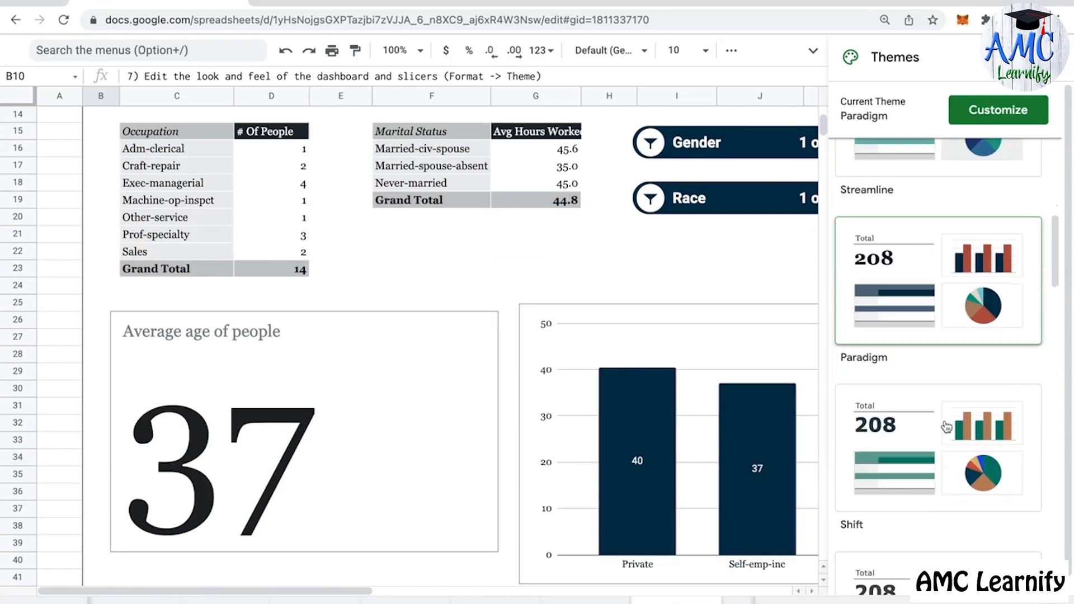
pyautogui.click(950, 404)
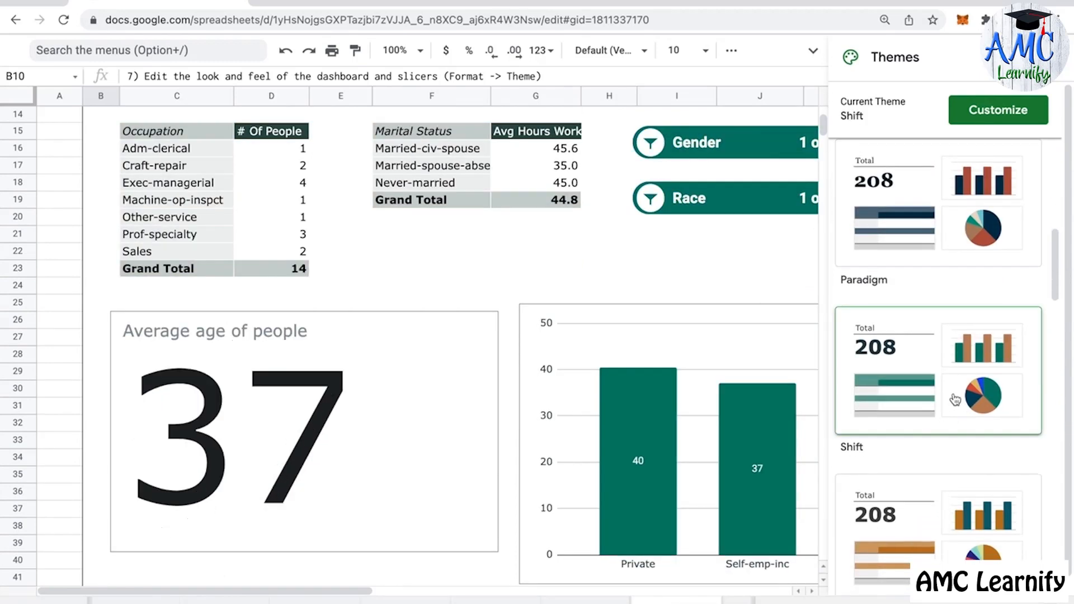
pyautogui.scroll(-3, 949, 404)
pyautogui.click(945, 400)
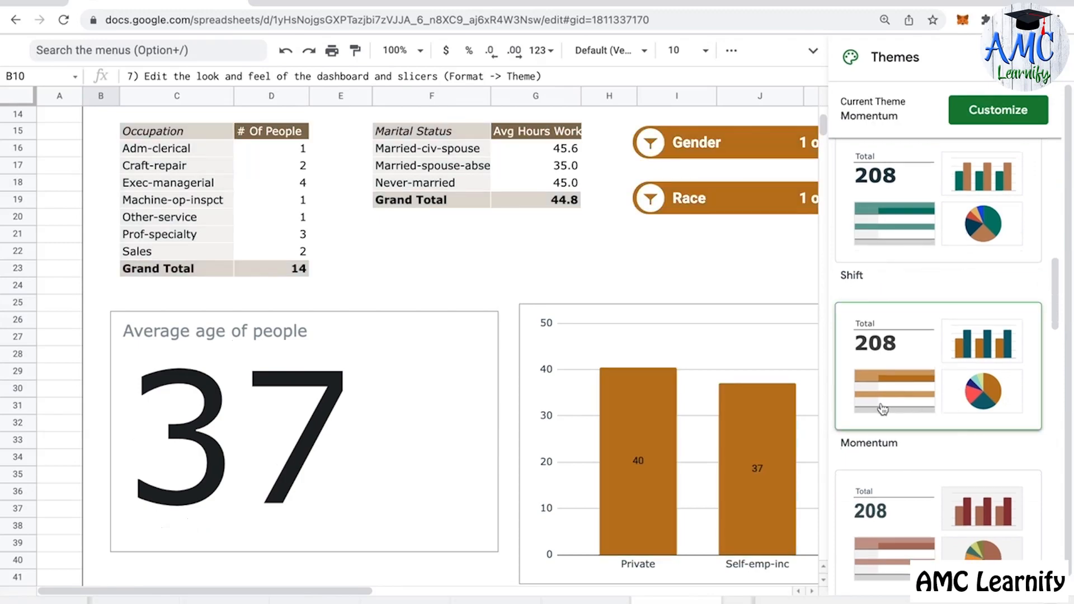